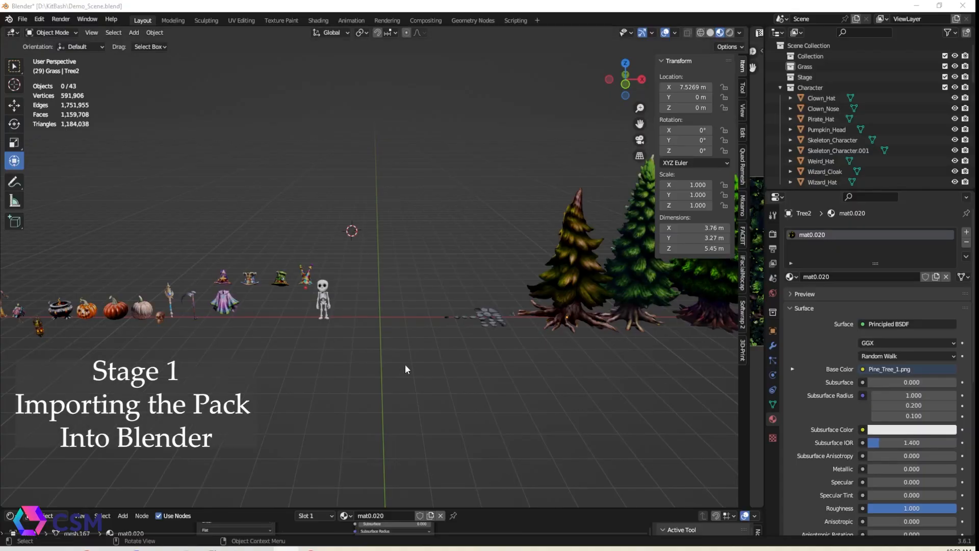
Examine the imported kitbash assets lined up in the viewport, framing individual trees, the arch and the stones
{"action": "scroll", "coordinate": [405, 365], "scroll_direction": "down", "scroll_amount": 1}
{"action": "mouse_move", "coordinate": [299, 312]}
{"action": "middle_mouse_down"}
{"action": "mouse_move", "coordinate": [334, 322]}
{"action": "mouse_move", "coordinate": [310, 327]}
{"action": "middle_mouse_up"}
{"action": "middle_click_drag", "start_coordinate": [234, 339], "coordinate": [274, 292], "text": "shift"}
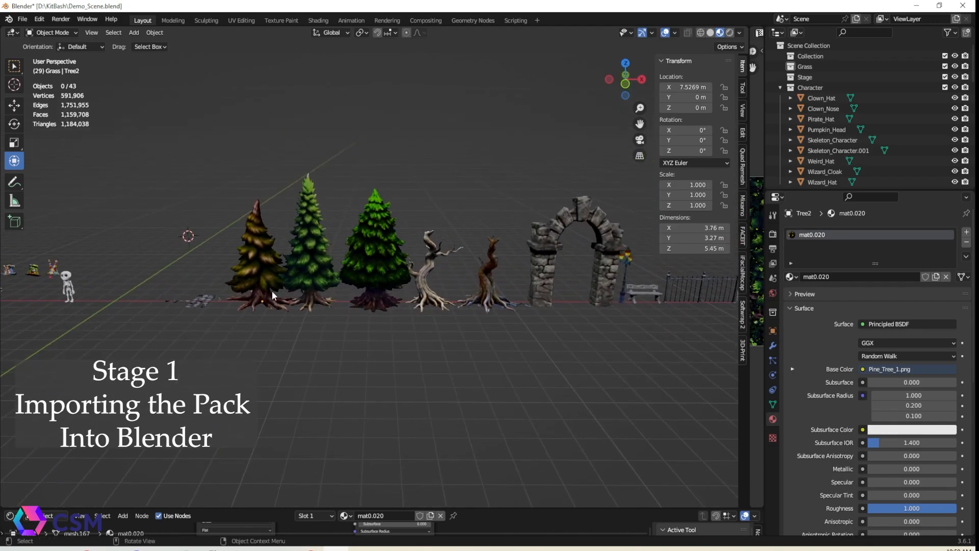
{"action": "left_click", "coordinate": [332, 279]}
{"action": "left_click", "coordinate": [385, 280]}
{"action": "middle_click_drag", "start_coordinate": [501, 337], "coordinate": [358, 347], "text": "shift"}
{"action": "left_click", "coordinate": [401, 255]}
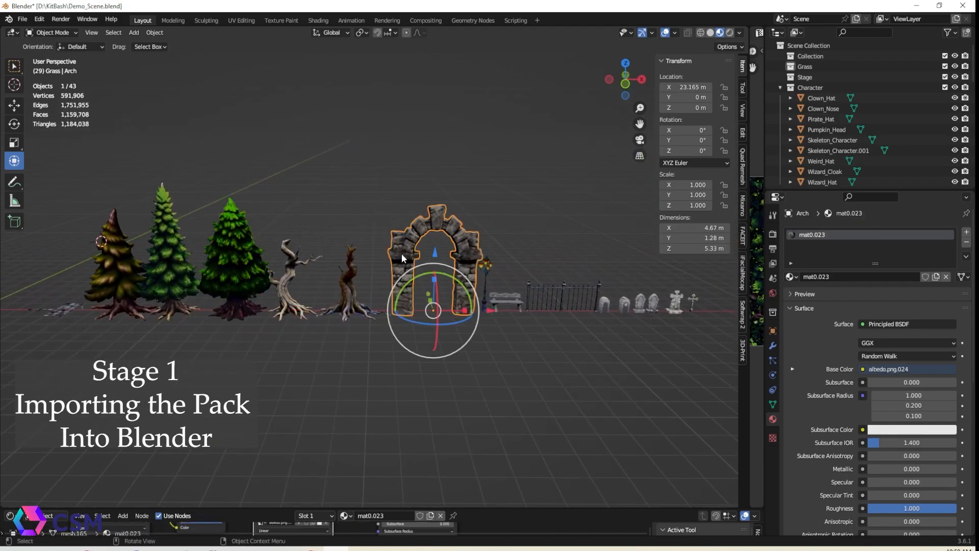
{"action": "left_click", "coordinate": [539, 300]}
{"action": "middle_click_drag", "start_coordinate": [602, 340], "coordinate": [513, 343], "text": "shift"}
{"action": "middle_click_drag", "start_coordinate": [292, 360], "coordinate": [522, 322], "text": "shift"}
{"action": "scroll", "coordinate": [466, 331], "scroll_direction": "up", "scroll_amount": 3}
{"action": "left_click", "coordinate": [461, 312]}
{"action": "key", "text": "KP_Decimal"}
{"action": "left_click", "coordinate": [338, 157]}
{"action": "left_click", "coordinate": [457, 301]}
{"action": "left_click", "coordinate": [500, 293]}
{"action": "scroll", "coordinate": [516, 289], "scroll_direction": "down", "scroll_amount": 7}
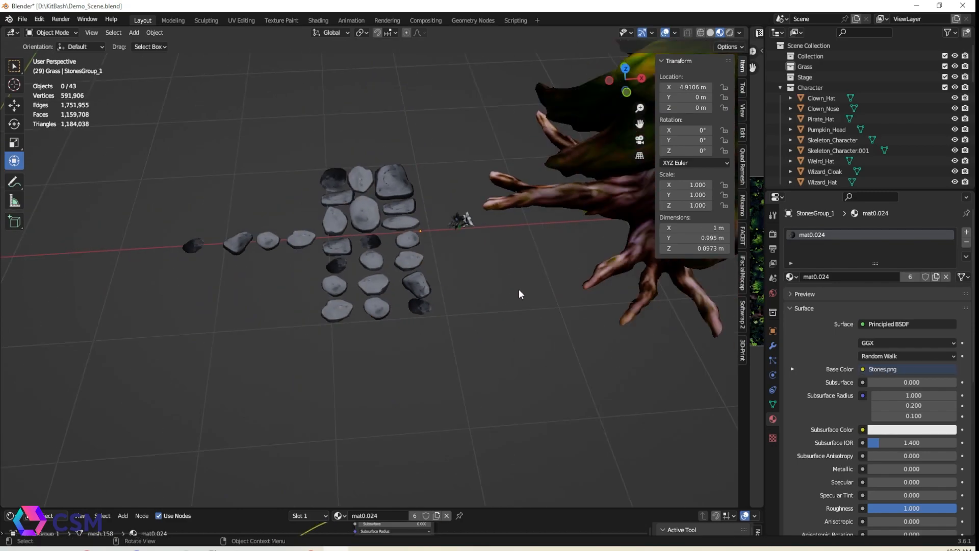
Duplicate the full gate and move the copy toward the scene origin
{"action": "scroll", "coordinate": [493, 381], "scroll_direction": "down", "scroll_amount": 3}
{"action": "middle_click_drag", "start_coordinate": [493, 380], "coordinate": [449, 355]}
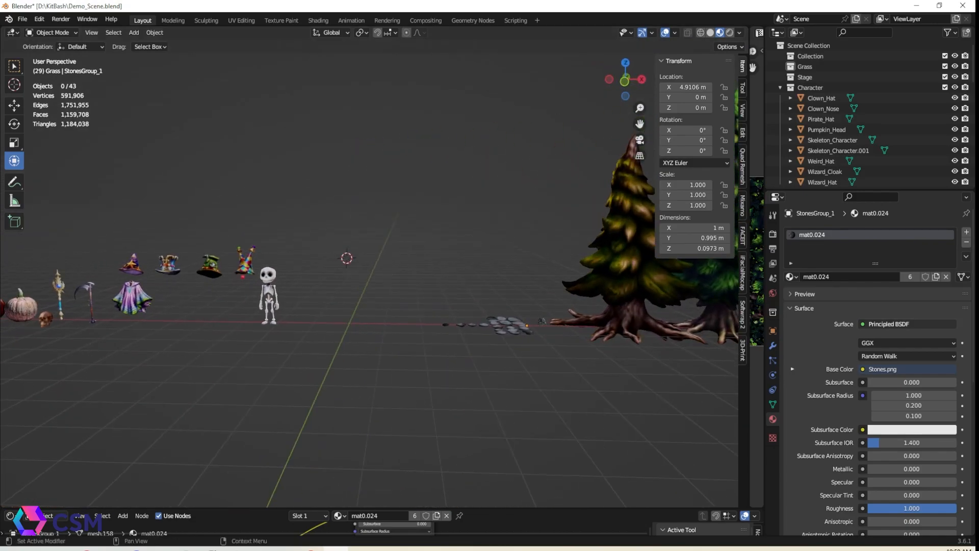
{"action": "mouse_move", "coordinate": [625, 311]}
{"action": "middle_mouse_down"}
{"action": "mouse_move", "coordinate": [571, 338]}
{"action": "mouse_move", "coordinate": [622, 313]}
{"action": "middle_mouse_up"}
{"action": "middle_click_drag", "start_coordinate": [622, 314], "coordinate": [385, 320], "text": "shift"}
{"action": "left_click", "coordinate": [519, 315]}
{"action": "left_click", "coordinate": [494, 313], "text": "shift"}
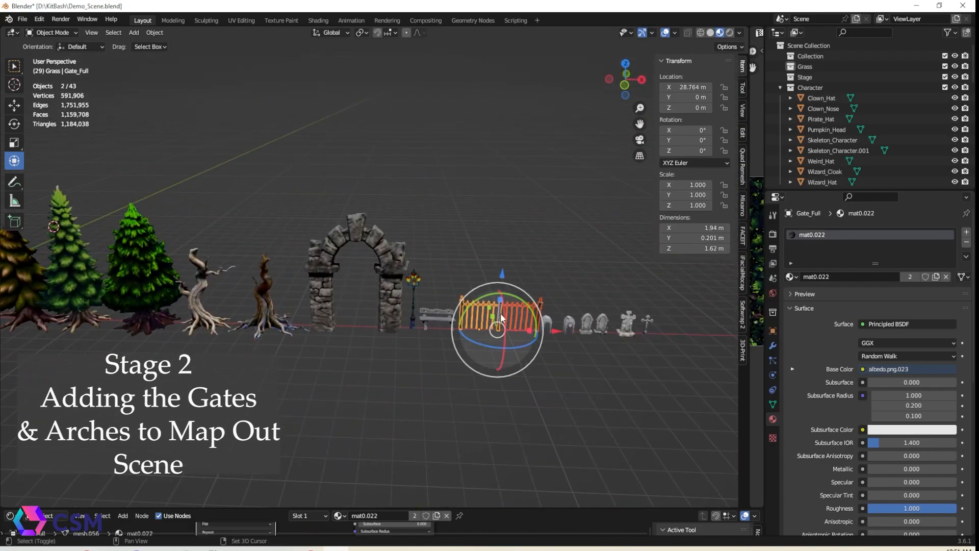
{"action": "middle_click_drag", "start_coordinate": [238, 363], "coordinate": [567, 360], "text": "shift"}
{"action": "left_click_drag", "start_coordinate": [482, 321], "coordinate": [270, 327]}
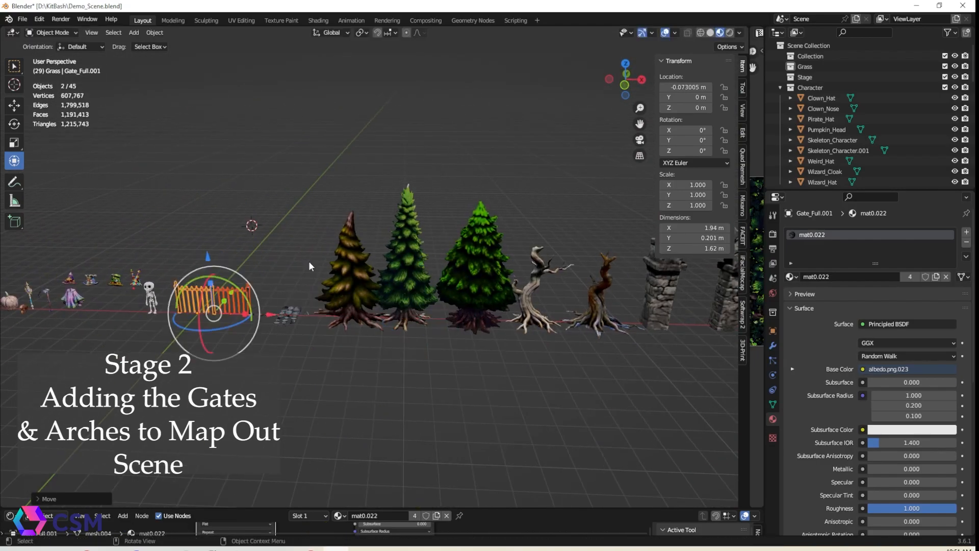
Set the duplicated gate's X location to 0 m so it sits at the origin
{"action": "scroll", "coordinate": [229, 301], "scroll_direction": "up", "scroll_amount": 2}
{"action": "middle_click_drag", "start_coordinate": [226, 296], "coordinate": [398, 295], "text": "shift"}
{"action": "left_click", "coordinate": [383, 306]}
{"action": "left_click", "coordinate": [683, 87]}
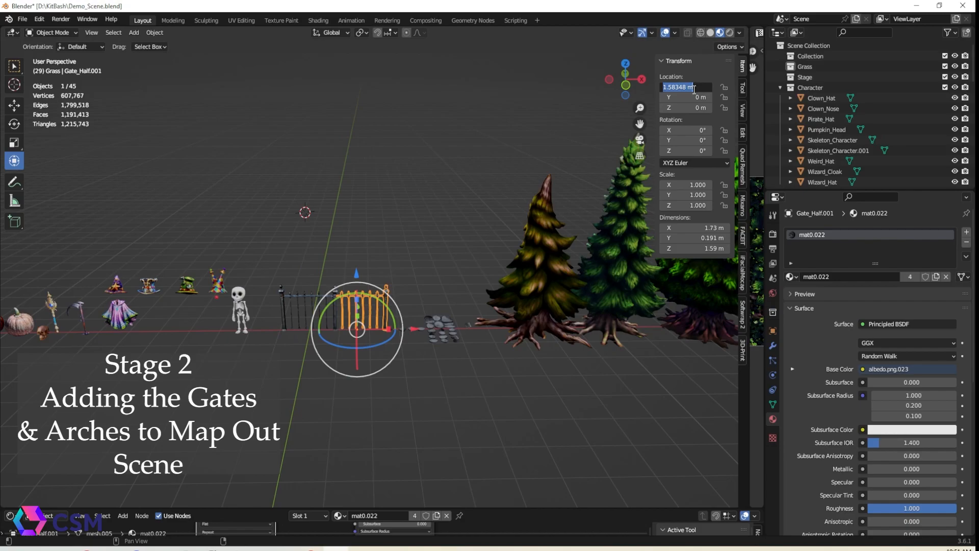
{"action": "middle_click_drag", "start_coordinate": [386, 77], "coordinate": [371, 81]}
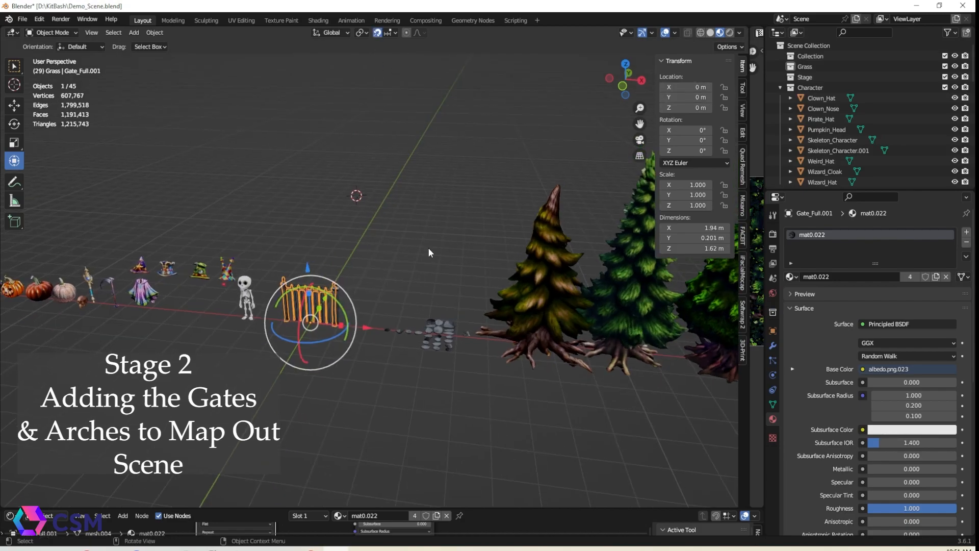
Position the stone arch over the gate at the origin
{"action": "middle_click_drag", "start_coordinate": [406, 153], "coordinate": [384, 277]}
{"action": "left_click_drag", "start_coordinate": [562, 258], "coordinate": [617, 259]}
{"action": "middle_click_drag", "start_coordinate": [327, 327], "coordinate": [403, 305]}
{"action": "left_click_drag", "start_coordinate": [410, 307], "coordinate": [505, 309]}
{"action": "middle_click_drag", "start_coordinate": [505, 309], "coordinate": [466, 306], "text": "shift"}
{"action": "scroll", "coordinate": [524, 334], "scroll_direction": "down", "scroll_amount": 4}
{"action": "middle_click_drag", "start_coordinate": [524, 334], "coordinate": [305, 341], "text": "shift"}
{"action": "left_click", "coordinate": [342, 334]}
{"action": "left_click", "coordinate": [677, 87]}
{"action": "middle_click_drag", "start_coordinate": [402, 285], "coordinate": [326, 311]}
{"action": "middle_click_drag", "start_coordinate": [327, 255], "coordinate": [388, 306], "text": "shift"}
{"action": "left_click_drag", "start_coordinate": [429, 294], "coordinate": [588, 253]}
{"action": "middle_click_drag", "start_coordinate": [378, 306], "coordinate": [316, 346]}
{"action": "scroll", "coordinate": [464, 268], "scroll_direction": "up", "scroll_amount": 2}
{"action": "scroll", "coordinate": [408, 306], "scroll_direction": "down", "scroll_amount": 2}
{"action": "left_click", "coordinate": [397, 308]}
{"action": "left_click_drag", "start_coordinate": [567, 309], "coordinate": [607, 302]}
{"action": "key", "text": "KP_Decimal"}
Move the half gate 10 m along the Y axis
{"action": "middle_click_drag", "start_coordinate": [357, 331], "coordinate": [438, 292]}
{"action": "scroll", "coordinate": [437, 295], "scroll_direction": "down", "scroll_amount": 4}
{"action": "mouse_move", "coordinate": [507, 311]}
{"action": "middle_mouse_down"}
{"action": "mouse_move", "coordinate": [481, 328]}
{"action": "mouse_move", "coordinate": [500, 327]}
{"action": "middle_mouse_up"}
{"action": "left_click_drag", "start_coordinate": [464, 309], "coordinate": [417, 312]}
{"action": "left_click", "coordinate": [505, 297]}
{"action": "scroll", "coordinate": [502, 298], "scroll_direction": "down", "scroll_amount": 3}
{"action": "middle_click_drag", "start_coordinate": [475, 298], "coordinate": [437, 314]}
{"action": "right_click", "coordinate": [390, 277]}
{"action": "left_click_drag", "start_coordinate": [418, 302], "coordinate": [220, 304]}
{"action": "left_click", "coordinate": [309, 326]}
{"action": "middle_click_drag", "start_coordinate": [310, 325], "coordinate": [429, 312]}
{"action": "scroll", "coordinate": [429, 313], "scroll_direction": "down", "scroll_amount": 3}
{"action": "left_click", "coordinate": [441, 391]}
{"action": "middle_click_drag", "start_coordinate": [441, 391], "coordinate": [344, 415]}
{"action": "type", "text": "gy10"}
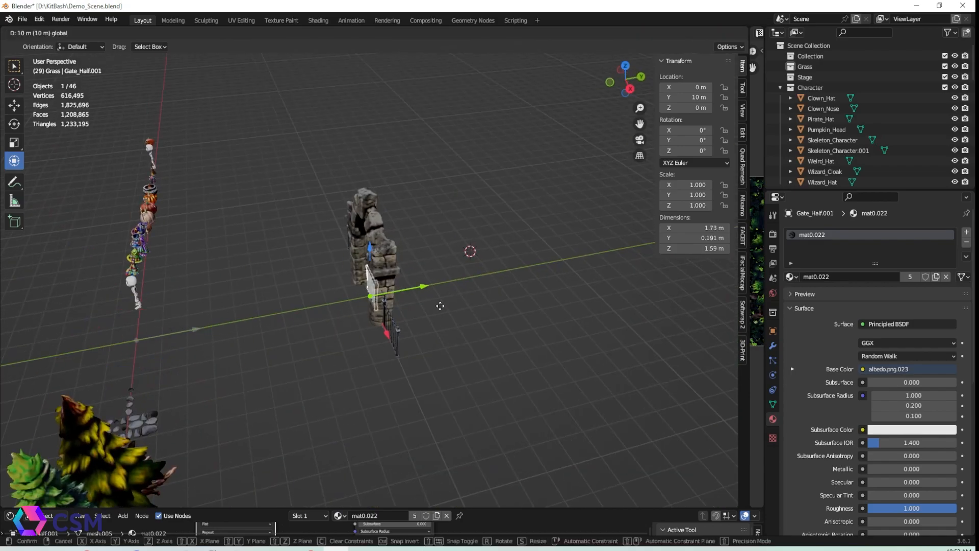
Slide the half gate along X to about 4.55 m beside the arch
{"action": "left_click_drag", "start_coordinate": [403, 370], "coordinate": [425, 411]}
{"action": "scroll", "coordinate": [357, 400], "scroll_direction": "up", "scroll_amount": 5}
{"action": "left_click_drag", "start_coordinate": [315, 396], "coordinate": [376, 341], "text": "alt"}
{"action": "left_click", "coordinate": [459, 316]}
{"action": "scroll", "coordinate": [461, 315], "scroll_direction": "down", "scroll_amount": 4}
{"action": "left_click_drag", "start_coordinate": [462, 316], "coordinate": [452, 350], "text": "alt"}
{"action": "scroll", "coordinate": [449, 347], "scroll_direction": "down", "scroll_amount": 2}
{"action": "left_click", "coordinate": [399, 290]}
{"action": "left_click_drag", "start_coordinate": [411, 324], "coordinate": [436, 325]}
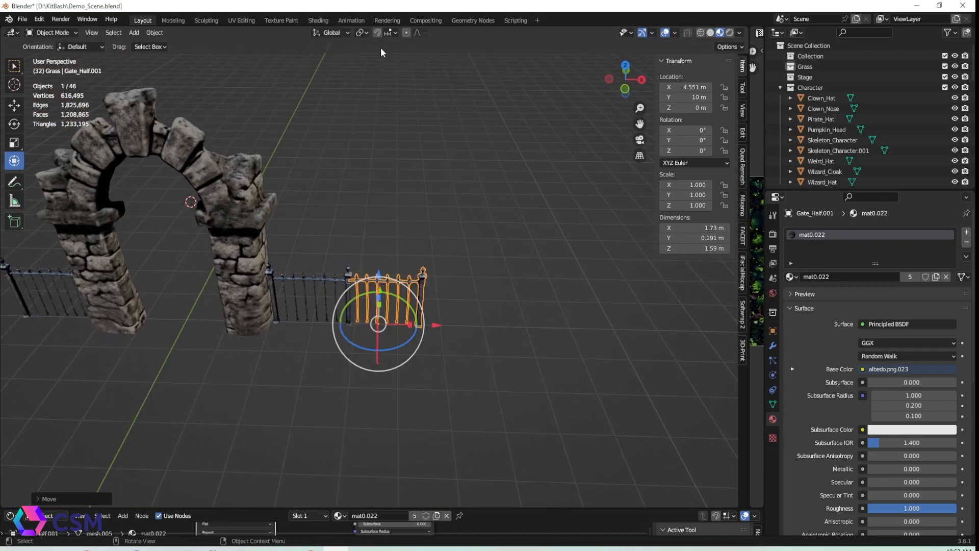
Duplicate the half gate along the fence line to extend it, undoing one stray move
{"action": "key", "text": "shift+d"}
{"action": "left_click", "coordinate": [517, 338]}
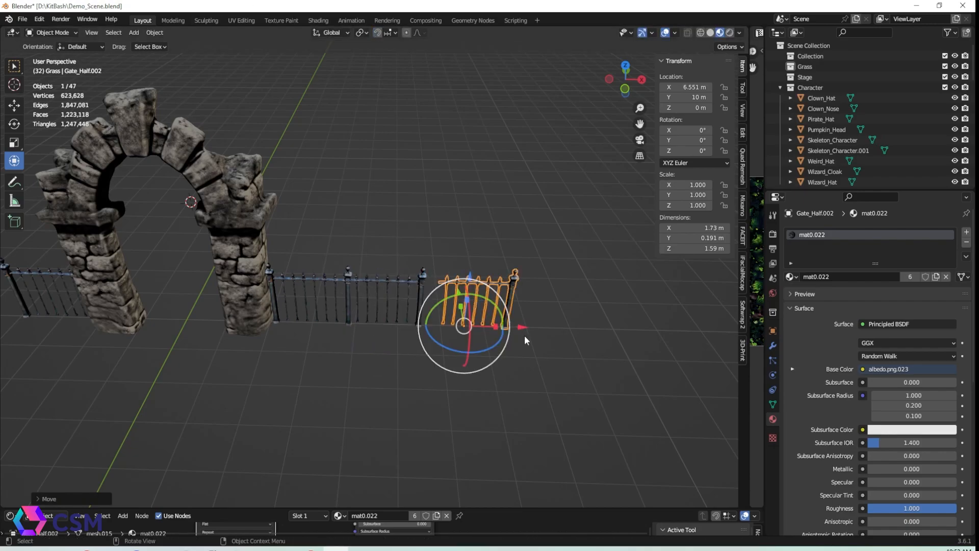
{"action": "left_click_drag", "start_coordinate": [521, 327], "coordinate": [503, 324]}
{"action": "key", "text": "shift+d"}
{"action": "left_click", "coordinate": [569, 329]}
{"action": "scroll", "coordinate": [429, 379], "scroll_direction": "down", "scroll_amount": 4}
{"action": "mouse_move", "coordinate": [428, 378]}
{"action": "middle_mouse_down"}
{"action": "mouse_move", "coordinate": [416, 344]}
{"action": "mouse_move", "coordinate": [446, 374]}
{"action": "middle_mouse_up"}
{"action": "key", "text": "ctrl+z"}
{"action": "left_click", "coordinate": [282, 285], "text": "shift"}
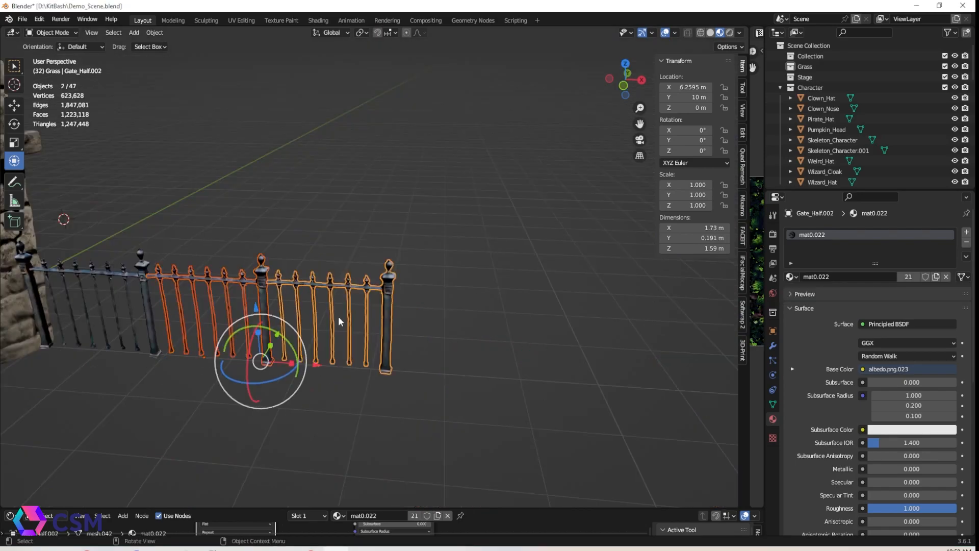
Keep duplicating fence sections to enclose the yard, rotating the side sections 90°
{"action": "key", "text": "shift+d"}
{"action": "left_click_drag", "start_coordinate": [320, 365], "coordinate": [562, 382]}
{"action": "middle_click_drag", "start_coordinate": [680, 355], "coordinate": [489, 307], "text": "shift"}
{"action": "key", "text": "shift+d"}
{"action": "left_click_drag", "start_coordinate": [371, 329], "coordinate": [587, 335]}
{"action": "scroll", "coordinate": [353, 367], "scroll_direction": "down", "scroll_amount": 5}
{"action": "middle_click_drag", "start_coordinate": [332, 342], "coordinate": [353, 368]}
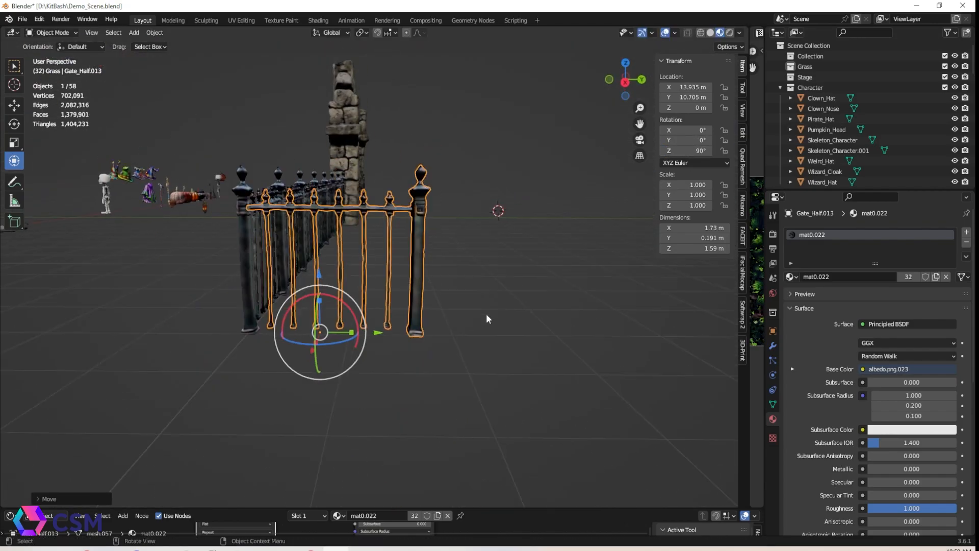
{"action": "key", "text": "shift+d"}
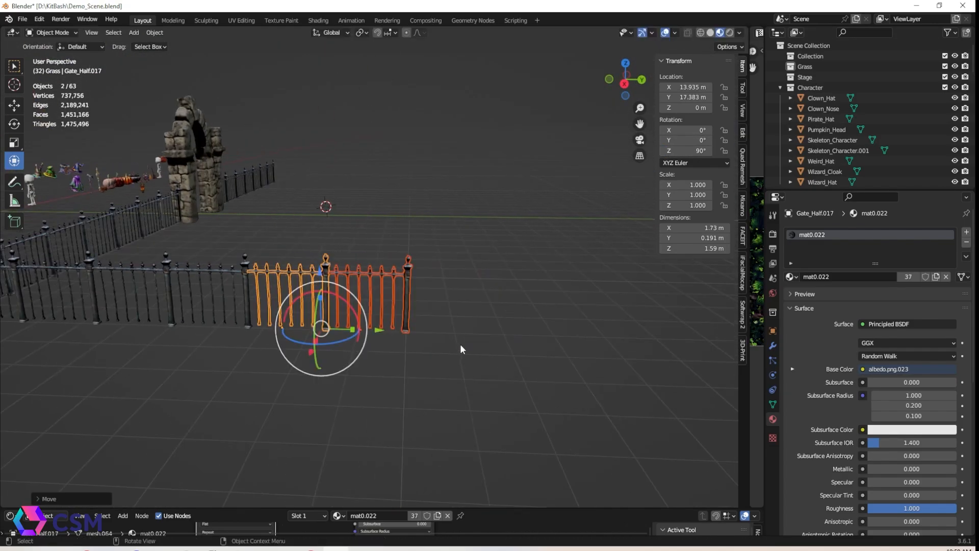
{"action": "key", "text": "shift+d"}
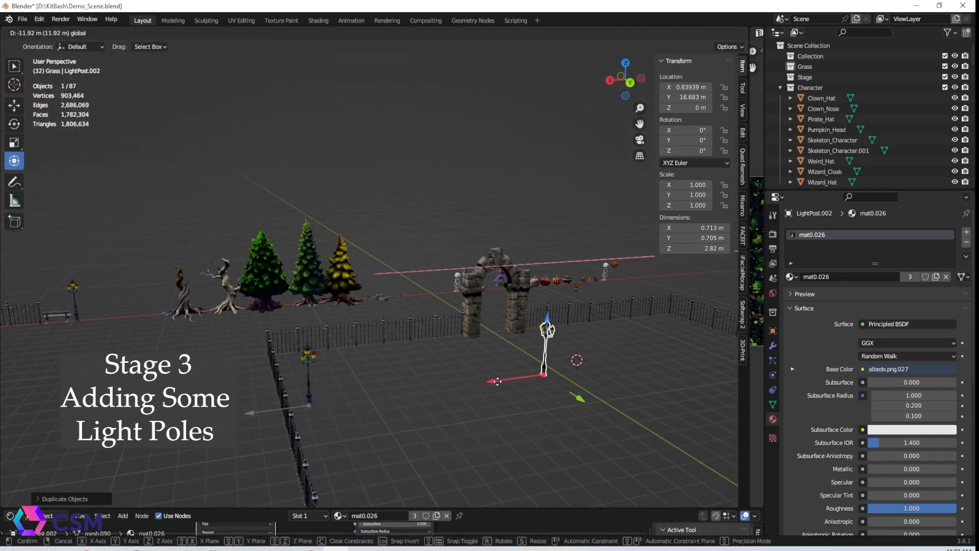
Duplicate the light post and place copies at the fence corners
{"action": "left_click_drag", "start_coordinate": [497, 381], "coordinate": [573, 371]}
{"action": "middle_click_drag", "start_coordinate": [321, 352], "coordinate": [393, 380]}
{"action": "left_click_drag", "start_coordinate": [231, 364], "coordinate": [316, 281]}
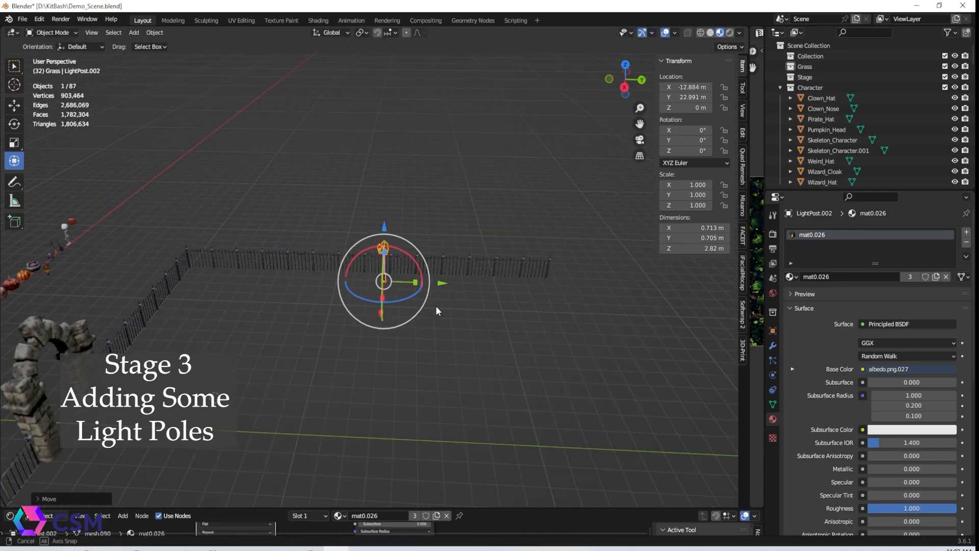
{"action": "left_click_drag", "start_coordinate": [394, 280], "coordinate": [392, 277]}
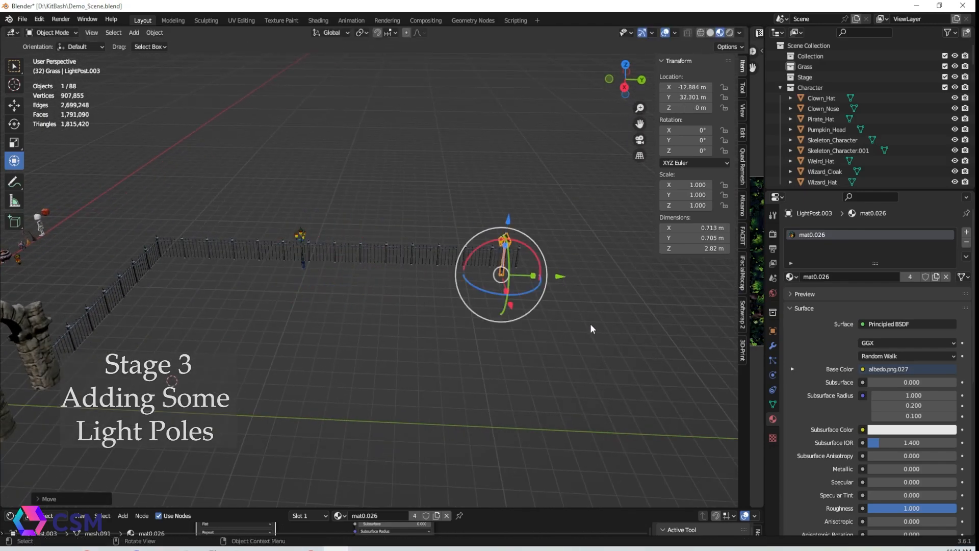
{"action": "middle_click_drag", "start_coordinate": [590, 323], "coordinate": [356, 312]}
{"action": "left_click_drag", "start_coordinate": [356, 311], "coordinate": [414, 304]}
{"action": "middle_click_drag", "start_coordinate": [414, 304], "coordinate": [442, 301]}
Duplicate a light post straight across to the opposite side of the fence along X
{"action": "key", "text": "shift+d"}
{"action": "key", "text": "x"}
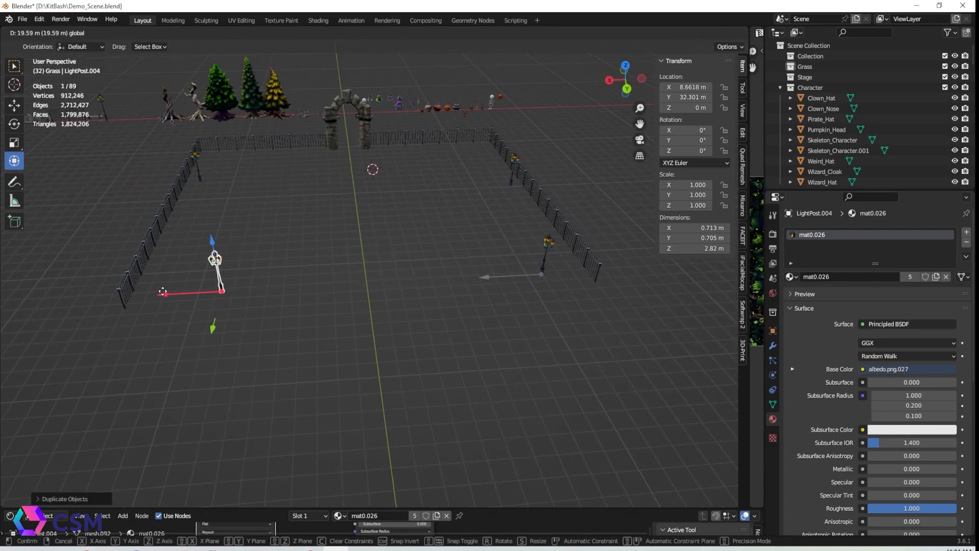
{"action": "left_click", "coordinate": [163, 292]}
Duplicate another light post and place it in front of the arch entrance
{"action": "middle_click_drag", "start_coordinate": [351, 305], "coordinate": [503, 302]}
{"action": "key", "text": "shift+d"}
{"action": "right_click", "coordinate": [528, 323]}
{"action": "left_click_drag", "start_coordinate": [567, 326], "coordinate": [431, 325]}
{"action": "middle_click_drag", "start_coordinate": [431, 325], "coordinate": [370, 285]}
{"action": "left_click_drag", "start_coordinate": [390, 213], "coordinate": [229, 242]}
{"action": "middle_click_drag", "start_coordinate": [230, 250], "coordinate": [345, 322]}
{"action": "left_click", "coordinate": [452, 290]}
{"action": "middle_click_drag", "start_coordinate": [400, 416], "coordinate": [452, 334]}
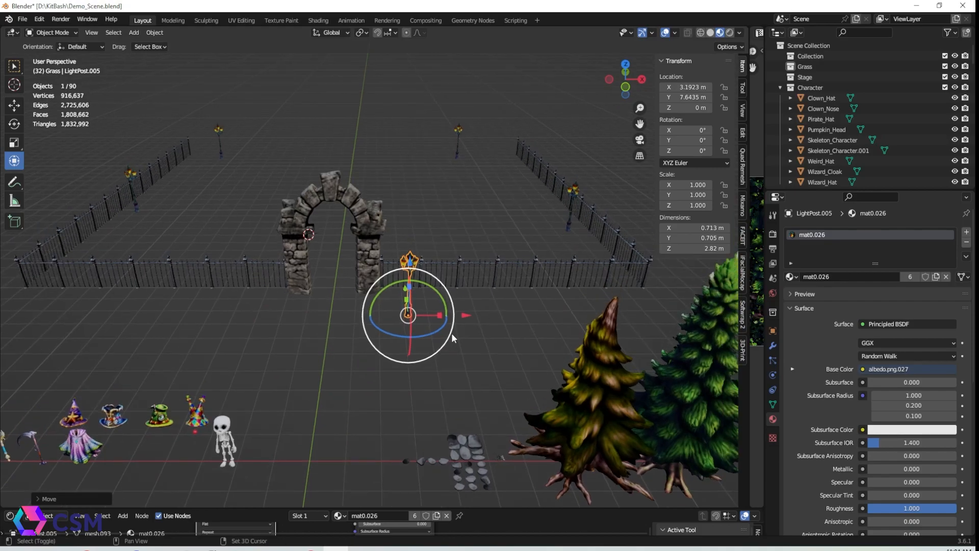
Add a second light post on the other side of the arch entrance
{"action": "middle_click_drag", "start_coordinate": [311, 326], "coordinate": [314, 346]}
{"action": "left_click_drag", "start_coordinate": [268, 338], "coordinate": [260, 337]}
{"action": "left_click_drag", "start_coordinate": [367, 315], "coordinate": [368, 311]}
{"action": "middle_click_drag", "start_coordinate": [403, 378], "coordinate": [424, 434]}
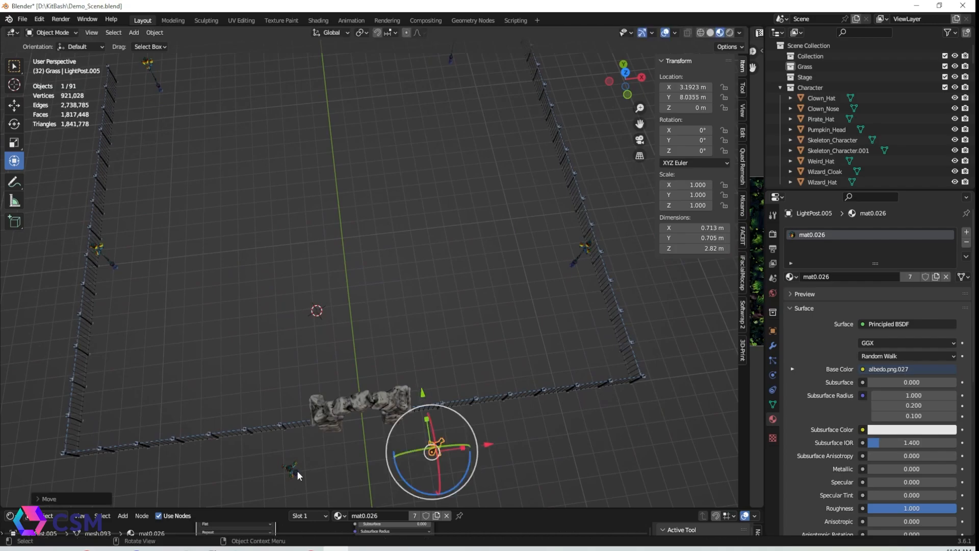
{"action": "middle_click_drag", "start_coordinate": [493, 472], "coordinate": [472, 358]}
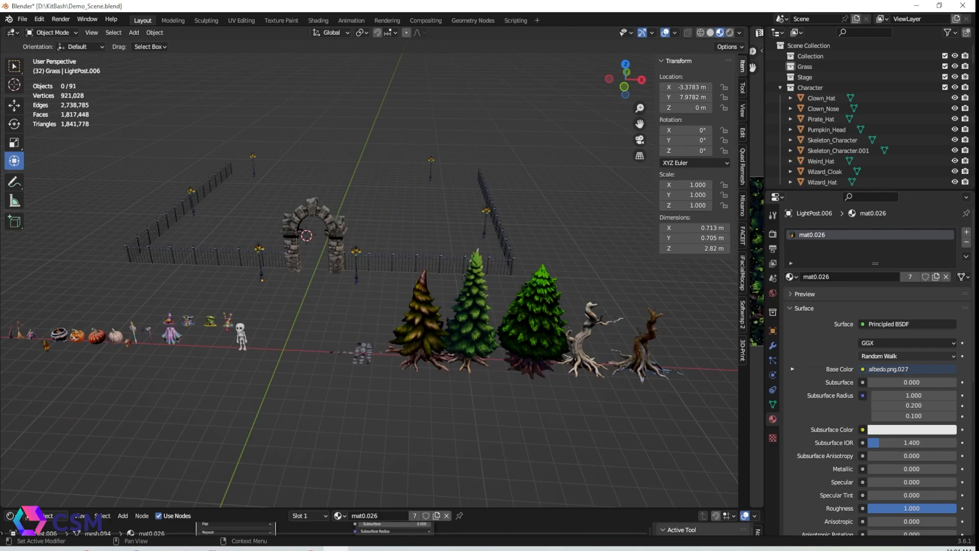
Duplicate the twisted dead tree into the back of the enclosure, rotating a copy about -52° and rescaling it
{"action": "left_click_drag", "start_coordinate": [643, 363], "coordinate": [339, 361]}
{"action": "middle_click_drag", "start_coordinate": [408, 347], "coordinate": [306, 388]}
{"action": "left_click_drag", "start_coordinate": [201, 340], "coordinate": [399, 178]}
{"action": "scroll", "coordinate": [330, 164], "scroll_direction": "up", "scroll_amount": 5}
{"action": "middle_click_drag", "start_coordinate": [324, 326], "coordinate": [428, 306]}
{"action": "left_click_drag", "start_coordinate": [427, 311], "coordinate": [124, 311]}
{"action": "middle_click_drag", "start_coordinate": [388, 316], "coordinate": [275, 327]}
{"action": "left_click_drag", "start_coordinate": [375, 238], "coordinate": [475, 178]}
{"action": "left_click_drag", "start_coordinate": [472, 221], "coordinate": [439, 207]}
{"action": "scroll", "coordinate": [357, 255], "scroll_direction": "down", "scroll_amount": 4}
{"action": "middle_click_drag", "start_coordinate": [316, 255], "coordinate": [269, 265]}
{"action": "key", "text": "shift+d"}
{"action": "right_click", "coordinate": [268, 266]}
{"action": "middle_click_drag", "start_coordinate": [582, 292], "coordinate": [576, 317]}
{"action": "left_click_drag", "start_coordinate": [526, 211], "coordinate": [518, 125]}
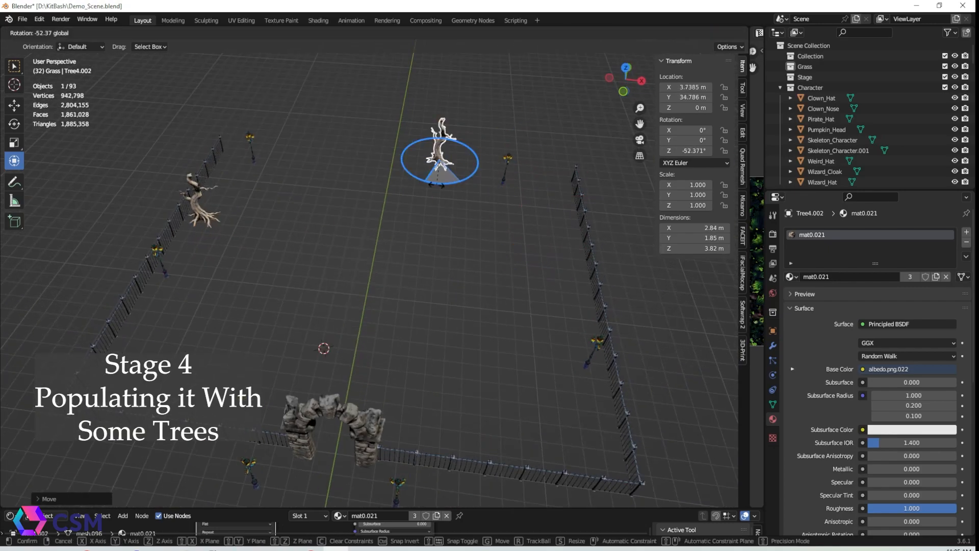
{"action": "right_click", "coordinate": [474, 183]}
{"action": "middle_click_drag", "start_coordinate": [475, 182], "coordinate": [543, 174]}
{"action": "left_click_drag", "start_coordinate": [237, 157], "coordinate": [343, 221]}
{"action": "key", "text": "s"}
{"action": "left_click", "coordinate": [394, 278]}
Duplicate the large rooted dead tree and place the copy inside the fence near the arch
{"action": "left_click_drag", "start_coordinate": [394, 277], "coordinate": [536, 348]}
{"action": "middle_click_drag", "start_coordinate": [646, 393], "coordinate": [500, 378]}
{"action": "left_click_drag", "start_coordinate": [343, 291], "coordinate": [468, 296]}
{"action": "middle_click_drag", "start_coordinate": [467, 296], "coordinate": [383, 316]}
{"action": "left_click_drag", "start_coordinate": [408, 311], "coordinate": [425, 326]}
{"action": "middle_click_drag", "start_coordinate": [424, 326], "coordinate": [378, 291]}
{"action": "scroll", "coordinate": [505, 284], "scroll_direction": "up", "scroll_amount": 4}
{"action": "left_click_drag", "start_coordinate": [516, 202], "coordinate": [516, 207]}
{"action": "left_click", "coordinate": [390, 171]}
{"action": "scroll", "coordinate": [390, 171], "scroll_direction": "down", "scroll_amount": 4}
{"action": "middle_click_drag", "start_coordinate": [391, 171], "coordinate": [500, 255]}
{"action": "middle_click_drag", "start_coordinate": [286, 317], "coordinate": [312, 283], "text": "shift"}
{"action": "scroll", "coordinate": [312, 283], "scroll_direction": "down", "scroll_amount": 3}
{"action": "middle_click_drag", "start_coordinate": [459, 285], "coordinate": [480, 293]}
{"action": "left_click", "coordinate": [642, 374]}
{"action": "key", "text": "shift+d"}
{"action": "right_click", "coordinate": [659, 371]}
{"action": "left_click_drag", "start_coordinate": [679, 385], "coordinate": [335, 356]}
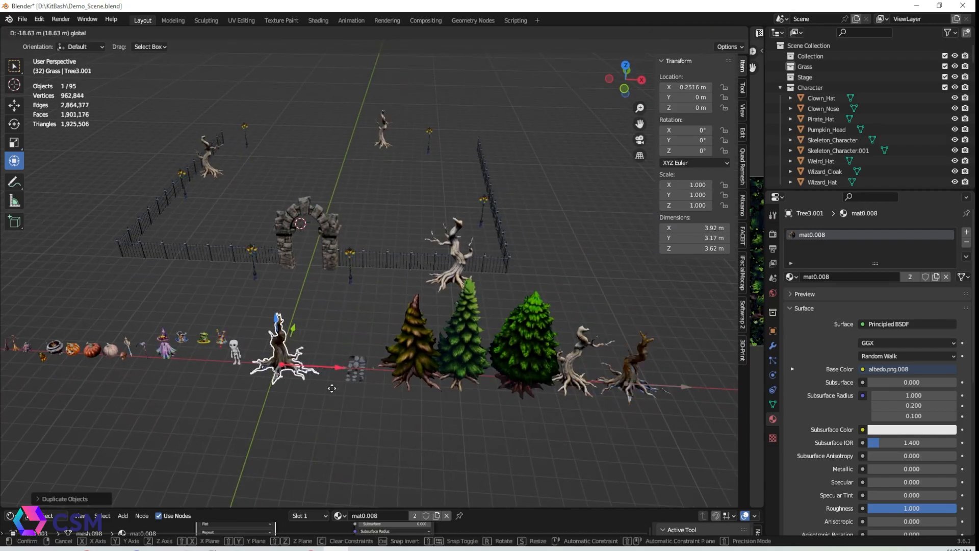
{"action": "middle_click_drag", "start_coordinate": [335, 356], "coordinate": [239, 359]}
{"action": "left_click_drag", "start_coordinate": [254, 317], "coordinate": [442, 223]}
{"action": "middle_click_drag", "start_coordinate": [441, 223], "coordinate": [510, 202]}
{"action": "left_click_drag", "start_coordinate": [396, 278], "coordinate": [249, 275]}
{"action": "scroll", "coordinate": [212, 259], "scroll_direction": "up", "scroll_amount": 4}
{"action": "middle_click_drag", "start_coordinate": [213, 259], "coordinate": [393, 286], "text": "shift"}
{"action": "left_click_drag", "start_coordinate": [337, 284], "coordinate": [430, 286]}
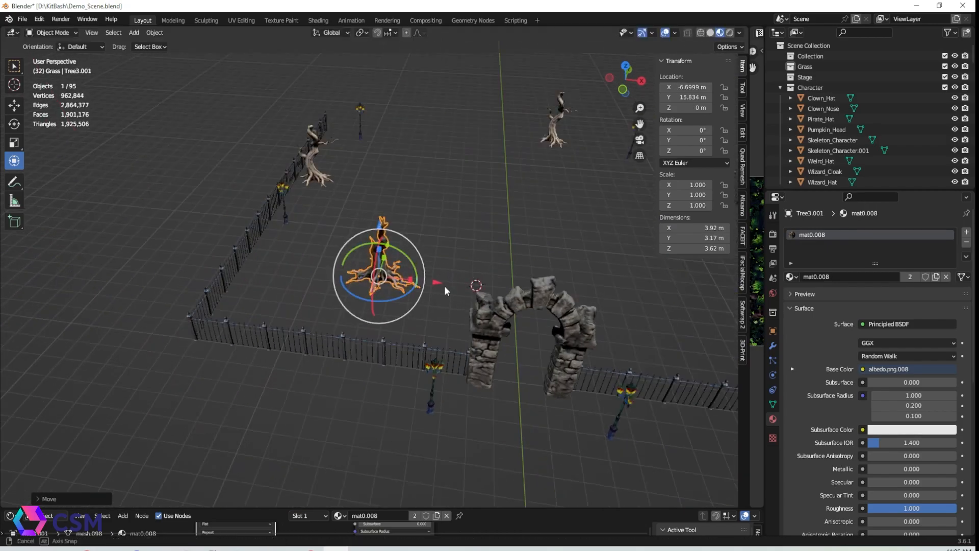
Reposition the dead tree copy inside the fence near the arch entrance
{"action": "middle_click_drag", "start_coordinate": [460, 271], "coordinate": [519, 239]}
{"action": "left_click_drag", "start_coordinate": [330, 312], "coordinate": [331, 312]}
{"action": "middle_click_drag", "start_coordinate": [347, 286], "coordinate": [477, 334]}
Duplicate the dead tree and move the copy toward the back corner of the enclosure
{"action": "key", "text": "shift+d"}
{"action": "right_click", "coordinate": [459, 245]}
{"action": "left_click_drag", "start_coordinate": [448, 215], "coordinate": [641, 78]}
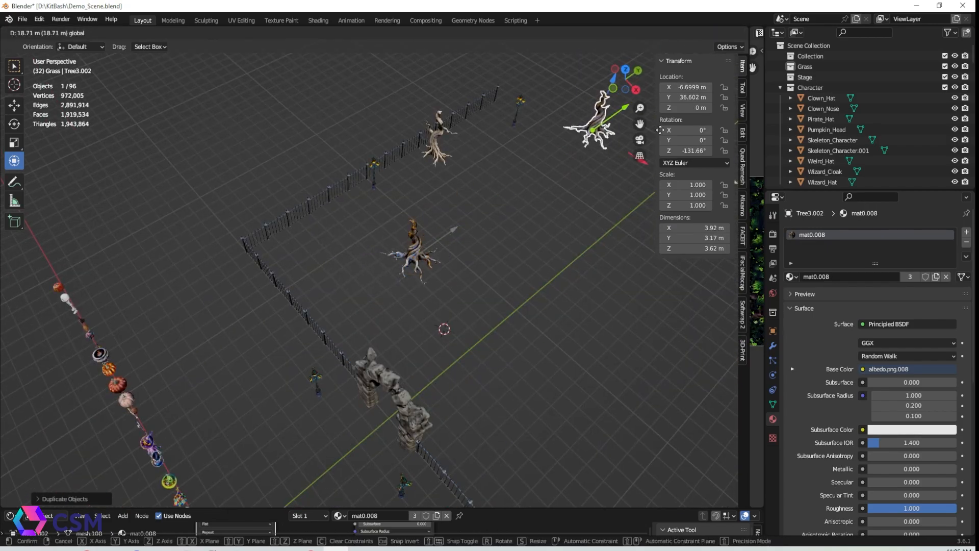
{"action": "middle_click_drag", "start_coordinate": [641, 78], "coordinate": [510, 89]}
{"action": "middle_click_drag", "start_coordinate": [449, 102], "coordinate": [306, 214], "text": "shift"}
{"action": "left_click", "coordinate": [374, 216]}
{"action": "middle_click_drag", "start_coordinate": [375, 216], "coordinate": [357, 145]}
{"action": "left_click_drag", "start_coordinate": [293, 334], "coordinate": [232, 327]}
{"action": "middle_click_drag", "start_coordinate": [286, 296], "coordinate": [328, 365]}
{"action": "scroll", "coordinate": [328, 366], "scroll_direction": "down", "scroll_amount": 3}
Duplicate another dead tree copy and position it inside the fenced enclosure
{"action": "key", "text": "shift+d"}
{"action": "right_click", "coordinate": [322, 306]}
{"action": "left_click_drag", "start_coordinate": [314, 203], "coordinate": [449, 205]}
{"action": "middle_click_drag", "start_coordinate": [353, 266], "coordinate": [416, 250]}
{"action": "left_click_drag", "start_coordinate": [267, 192], "coordinate": [281, 201]}
{"action": "left_click_drag", "start_coordinate": [358, 203], "coordinate": [382, 188]}
{"action": "left_click_drag", "start_coordinate": [306, 187], "coordinate": [372, 230]}
{"action": "left_click_drag", "start_coordinate": [447, 237], "coordinate": [490, 210]}
{"action": "middle_click_drag", "start_coordinate": [473, 290], "coordinate": [411, 276]}
{"action": "scroll", "coordinate": [459, 286], "scroll_direction": "up", "scroll_amount": 4}
{"action": "left_click_drag", "start_coordinate": [623, 301], "coordinate": [528, 304]}
{"action": "mouse_move", "coordinate": [549, 321]}
{"action": "middle_mouse_down"}
{"action": "mouse_move", "coordinate": [527, 310]}
{"action": "mouse_move", "coordinate": [548, 319]}
{"action": "middle_mouse_up"}
{"action": "left_click_drag", "start_coordinate": [492, 312], "coordinate": [434, 305]}
{"action": "left_click", "coordinate": [551, 317]}
{"action": "middle_click_drag", "start_coordinate": [550, 317], "coordinate": [542, 308]}
{"action": "left_click_drag", "start_coordinate": [542, 308], "coordinate": [411, 354], "text": "alt"}
{"action": "scroll", "coordinate": [411, 354], "scroll_direction": "down", "scroll_amount": 3}
{"action": "left_click_drag", "start_coordinate": [367, 286], "coordinate": [357, 235], "text": "alt"}
{"action": "scroll", "coordinate": [357, 235], "scroll_direction": "up", "scroll_amount": 4}
Add a plane mesh and set its location to the world origin
{"action": "left_click", "coordinate": [134, 33]}
{"action": "mouse_move", "coordinate": [153, 45]}
{"action": "left_click", "coordinate": [229, 47]}
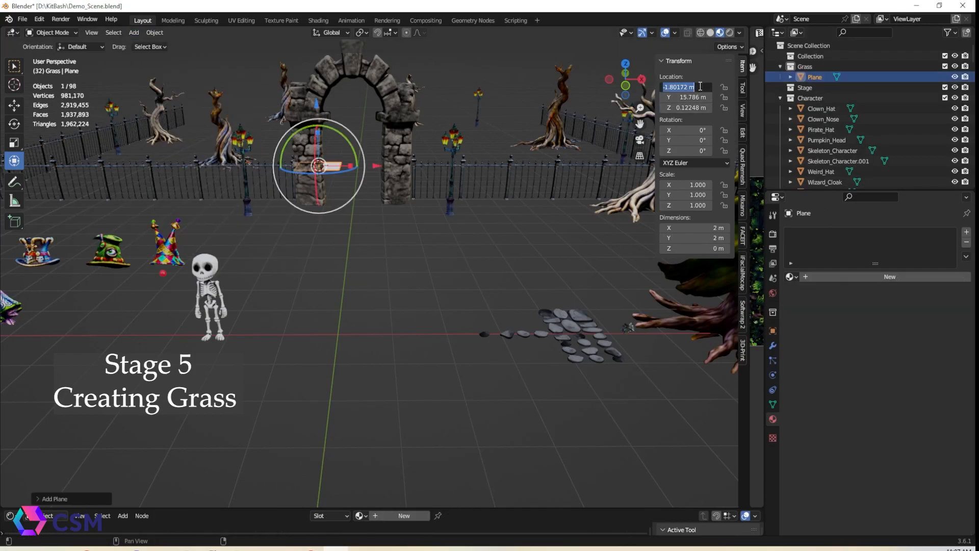
{"action": "type", "text": "0"}
{"action": "key", "text": "Return"}
{"action": "left_click", "coordinate": [695, 109]}
{"action": "type", "text": "0"}
{"action": "key", "text": "Return"}
{"action": "key", "text": "KP_Decimal"}
{"action": "mouse_move", "coordinate": [436, 354]}
{"action": "middle_mouse_down"}
{"action": "mouse_move", "coordinate": [446, 274]}
{"action": "mouse_move", "coordinate": [450, 346]}
{"action": "middle_mouse_up"}
{"action": "scroll", "coordinate": [501, 325], "scroll_direction": "down", "scroll_amount": 1}
{"action": "middle_click_drag", "start_coordinate": [503, 325], "coordinate": [499, 347]}
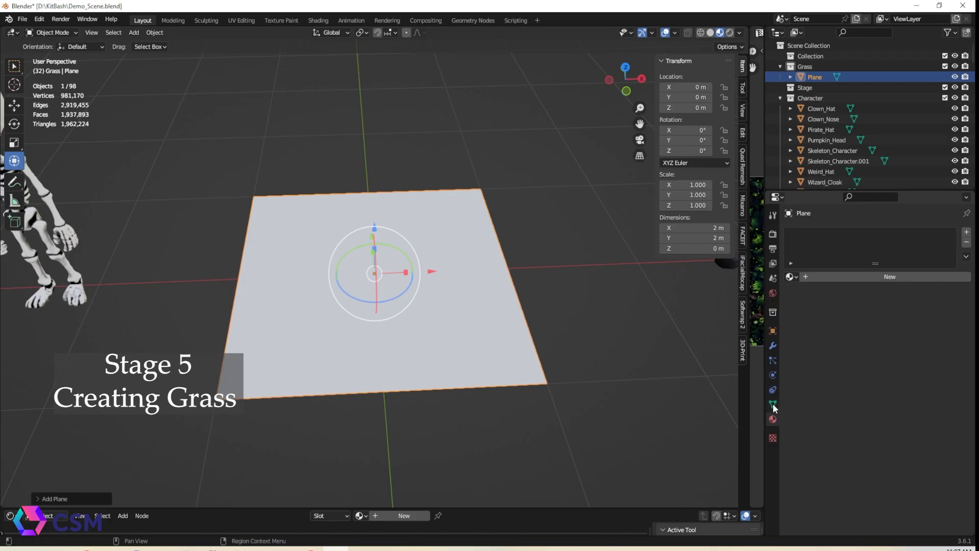
Add a particle system to the plane, switch it to Hair with Advanced enabled, and set Number to 20000
{"action": "left_click", "coordinate": [773, 360]}
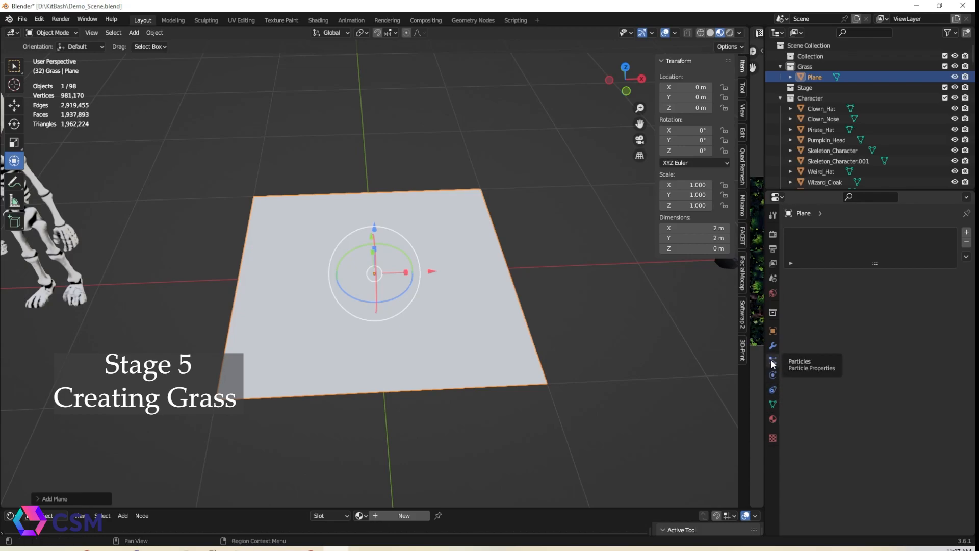
{"action": "left_click", "coordinate": [966, 232]}
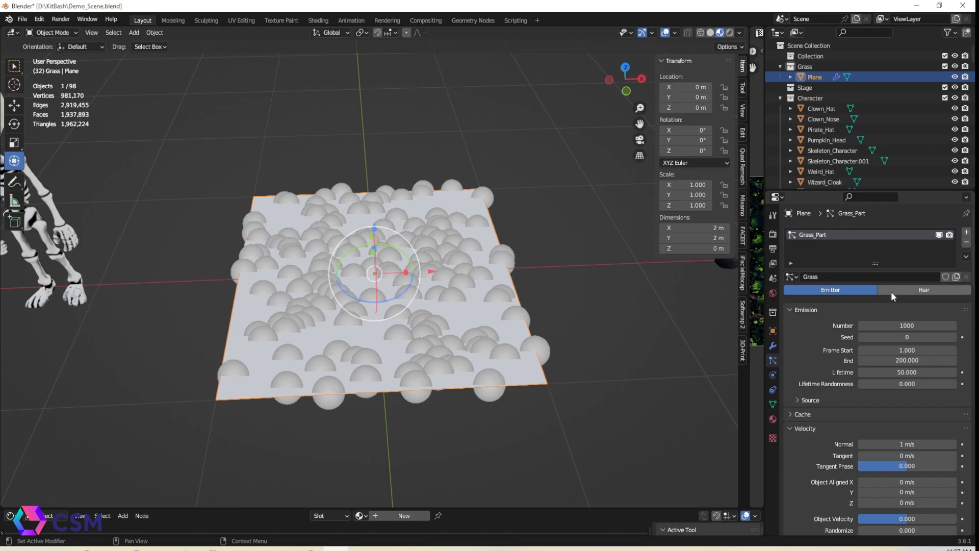
{"action": "left_click", "coordinate": [924, 290]}
{"action": "middle_click_drag", "start_coordinate": [663, 326], "coordinate": [559, 352]}
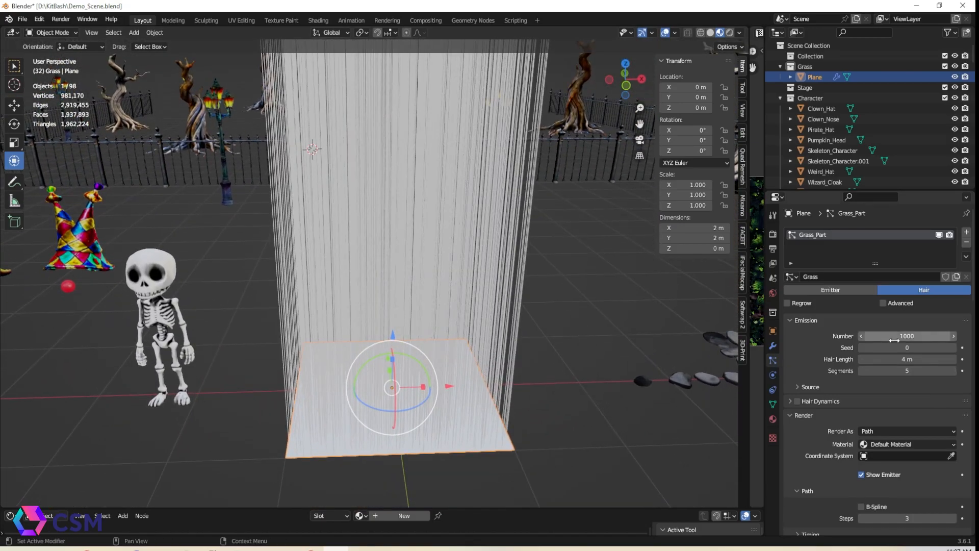
{"action": "left_click", "coordinate": [889, 303]}
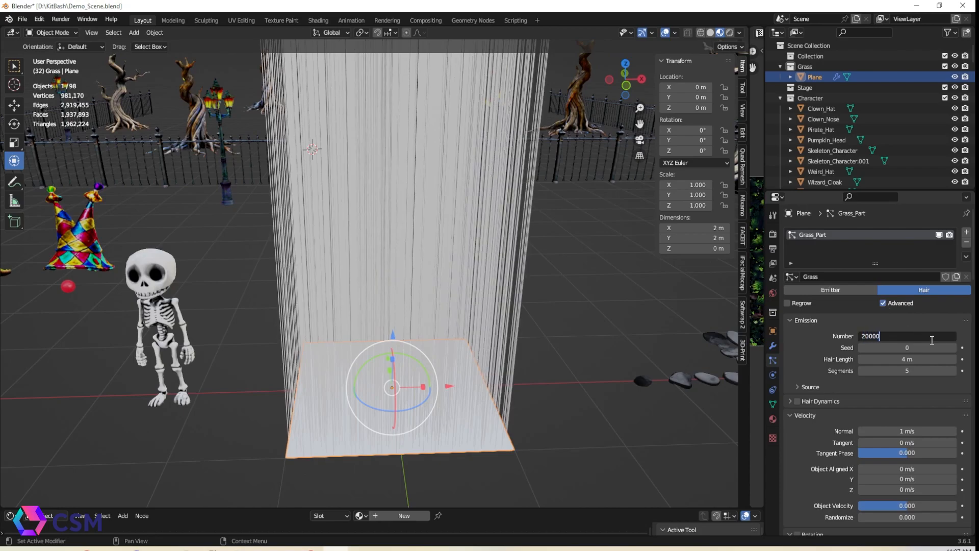
{"action": "left_click", "coordinate": [931, 340]}
{"action": "type", "text": "20000"}
{"action": "key", "text": "Return"}
Set the hair length to 0.2 m and the normal velocity to 0.05 m/s
{"action": "middle_click_drag", "start_coordinate": [459, 316], "coordinate": [433, 306]}
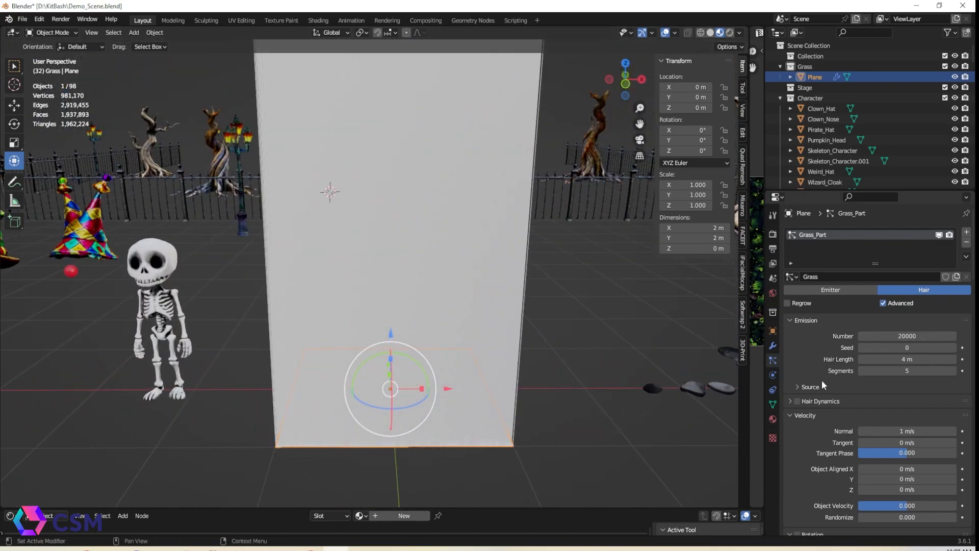
{"action": "scroll", "coordinate": [852, 391], "scroll_direction": "down", "scroll_amount": 6}
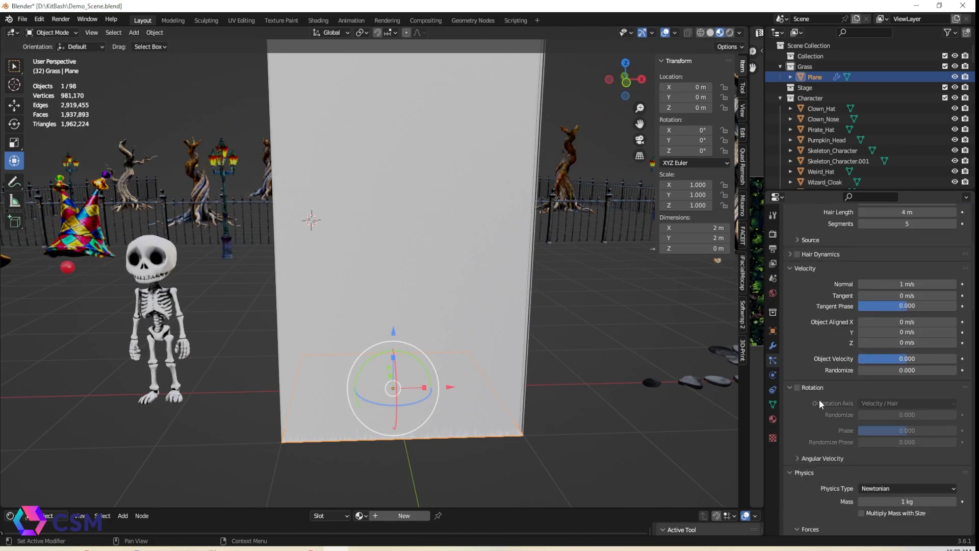
{"action": "scroll", "coordinate": [819, 400], "scroll_direction": "down", "scroll_amount": 3}
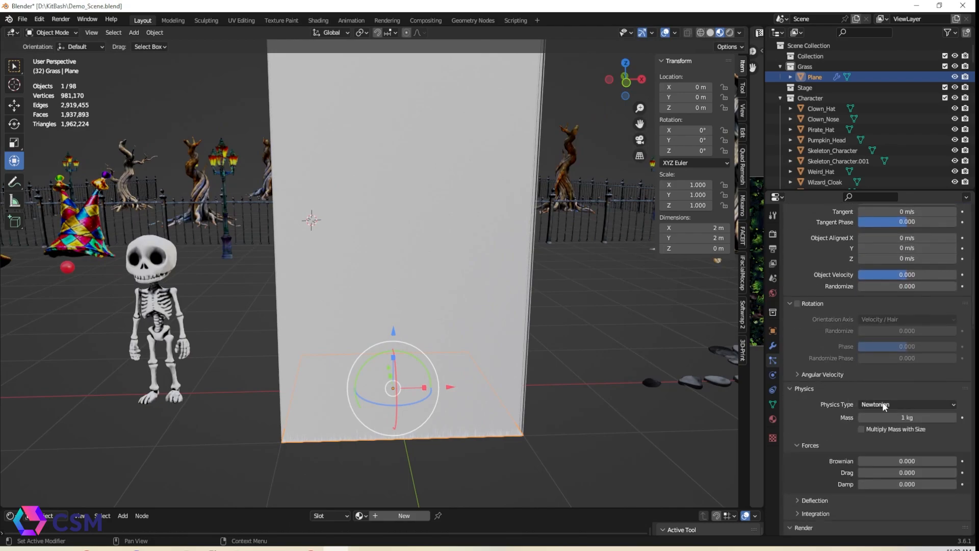
{"action": "scroll", "coordinate": [846, 411], "scroll_direction": "down", "scroll_amount": 7}
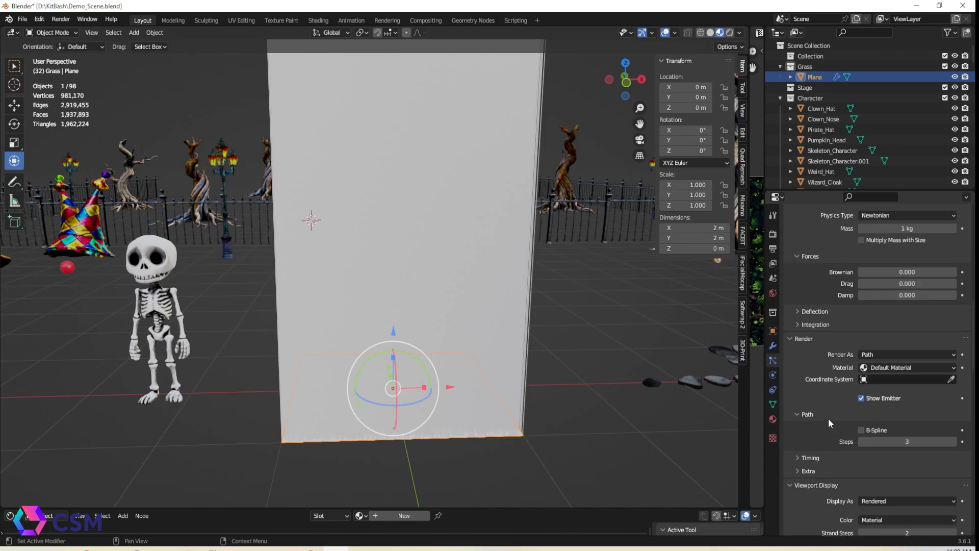
{"action": "scroll", "coordinate": [828, 418], "scroll_direction": "up", "scroll_amount": 2}
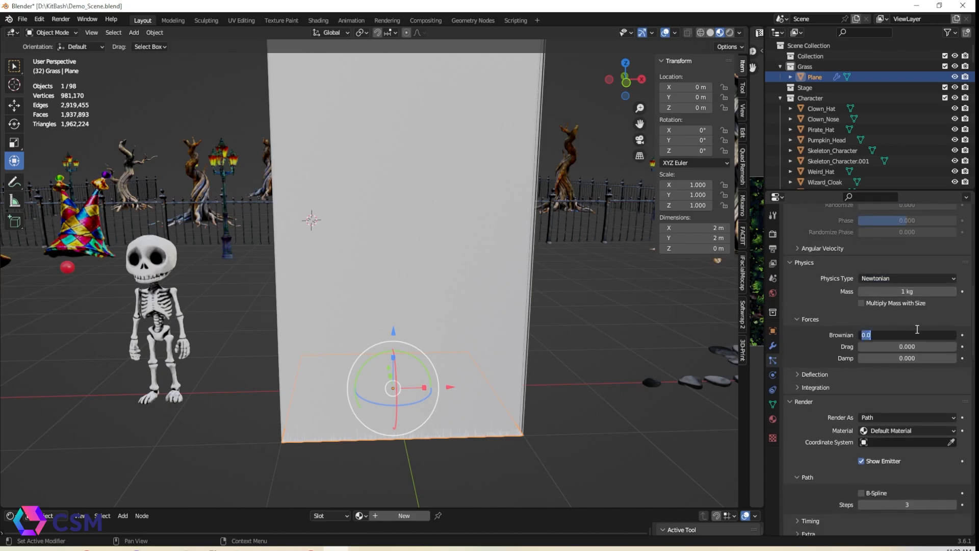
{"action": "middle_click_drag", "start_coordinate": [572, 204], "coordinate": [567, 278]}
{"action": "scroll", "coordinate": [568, 278], "scroll_direction": "down", "scroll_amount": 2}
{"action": "scroll", "coordinate": [925, 365], "scroll_direction": "up", "scroll_amount": 11}
{"action": "scroll", "coordinate": [926, 364], "scroll_direction": "up", "scroll_amount": 3}
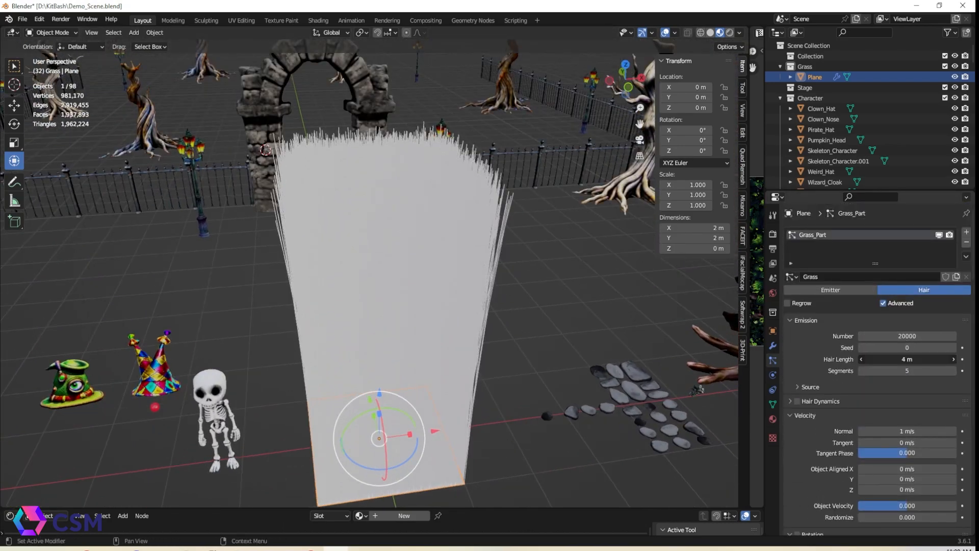
{"action": "key", "text": "Return"}
{"action": "middle_click_drag", "start_coordinate": [510, 387], "coordinate": [554, 345]}
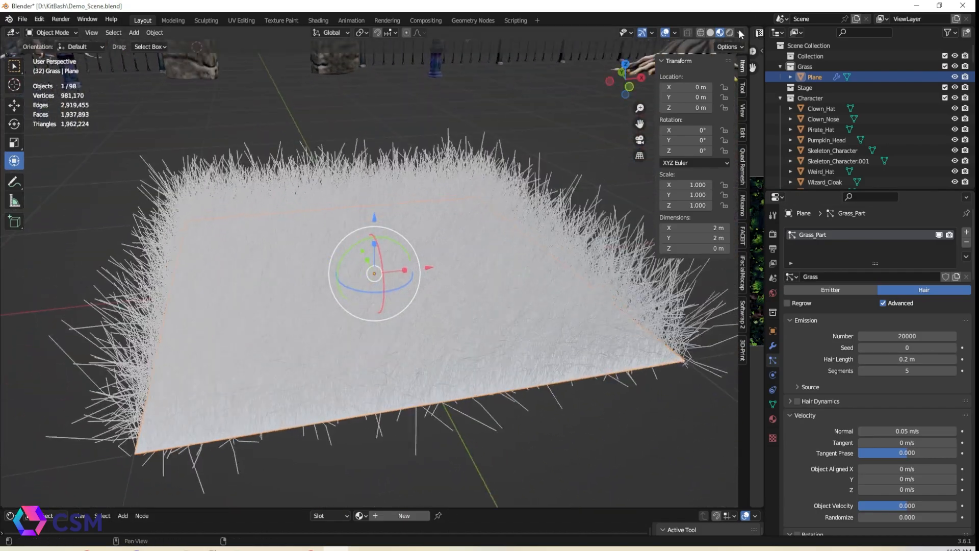
Preview the grass in rendered shading and return to solid shading
{"action": "left_click", "coordinate": [730, 33]}
{"action": "mouse_move", "coordinate": [515, 265]}
{"action": "middle_mouse_down"}
{"action": "mouse_move", "coordinate": [486, 281]}
{"action": "mouse_move", "coordinate": [735, 237]}
{"action": "middle_mouse_up"}
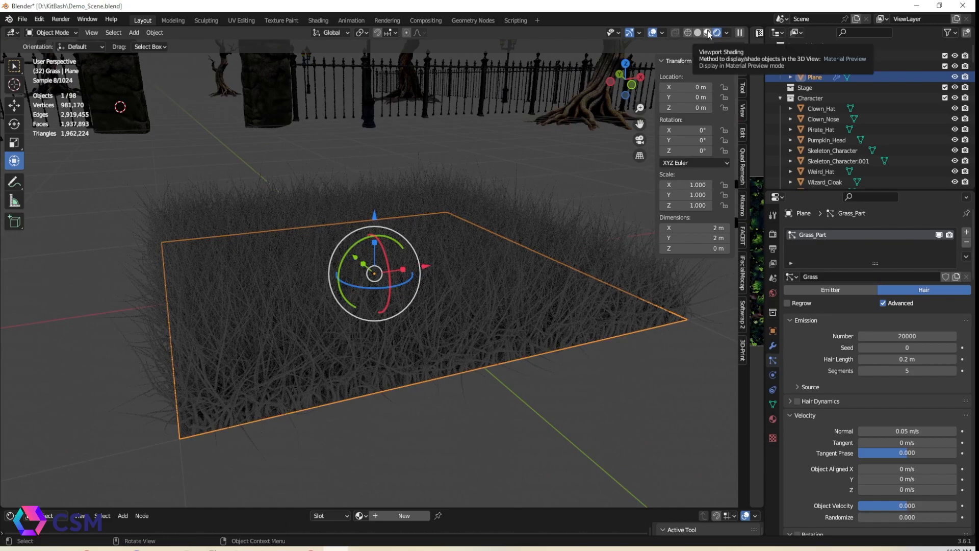
{"action": "left_click", "coordinate": [707, 33]}
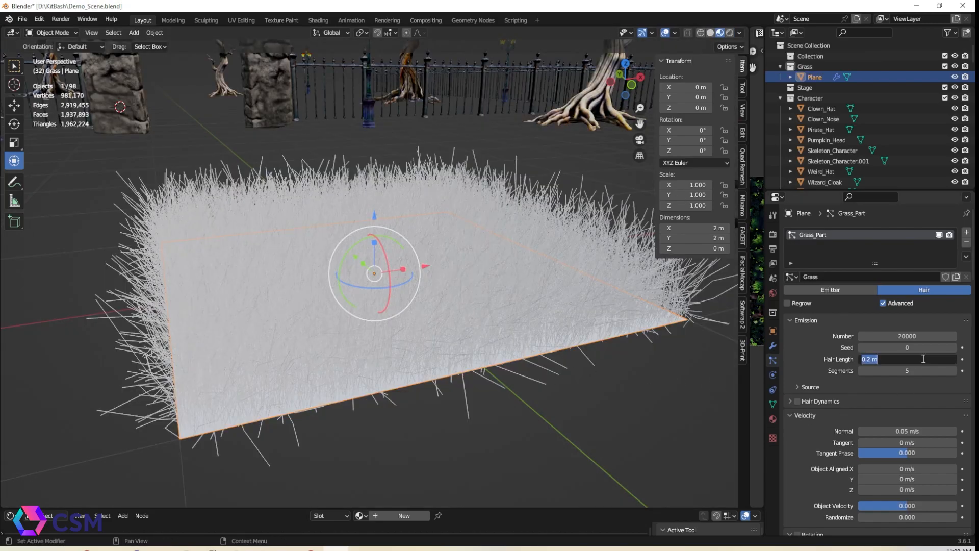
Set the hair length to 0.1 m and the segments to 3
{"action": "type", "text": "0.1"}
{"action": "key", "text": "Return"}
{"action": "scroll", "coordinate": [862, 418], "scroll_direction": "down", "scroll_amount": 3}
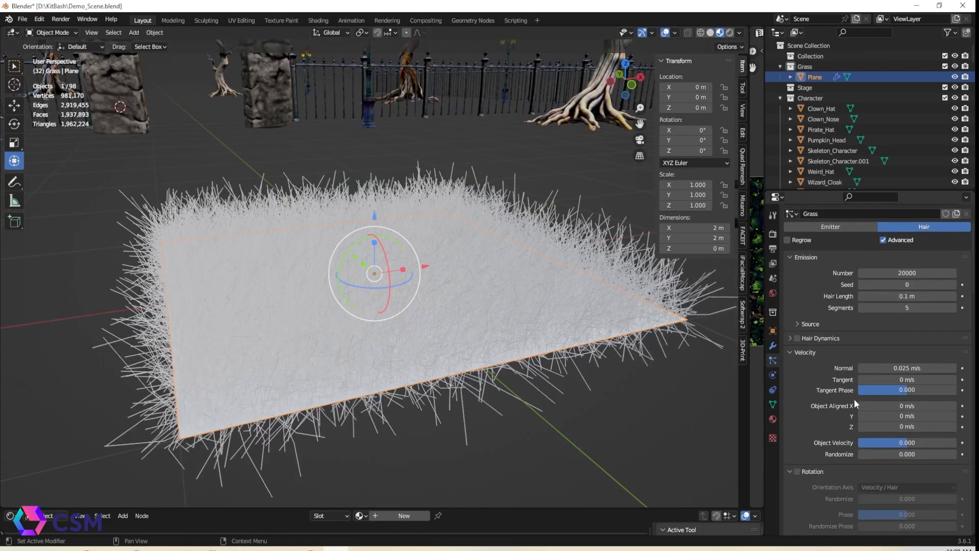
{"action": "type", "text": "3"}
{"action": "key", "text": "Return"}
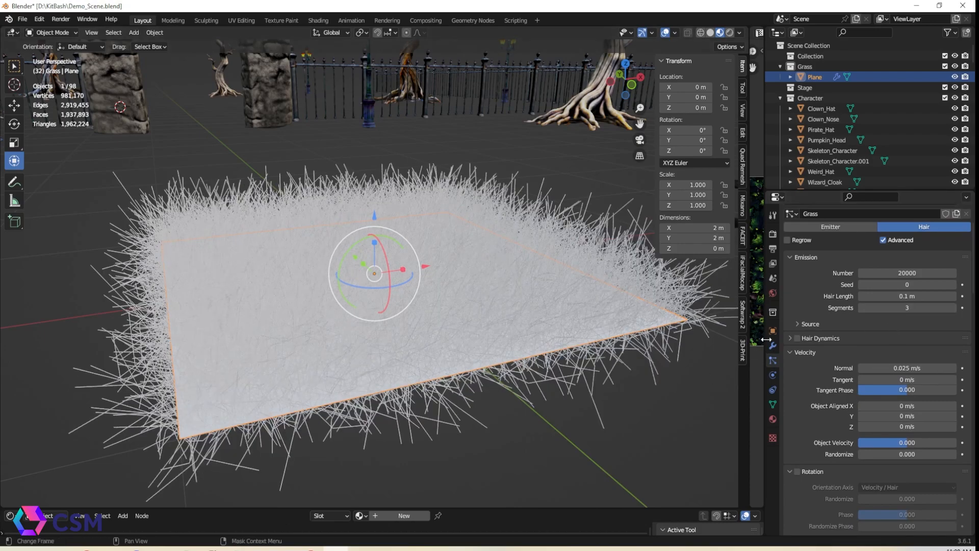
Switch the render engine to Eevee and view the scene in rendered shading
{"action": "left_click", "coordinate": [776, 215]}
{"action": "left_click", "coordinate": [775, 233]}
{"action": "left_click", "coordinate": [886, 233]}
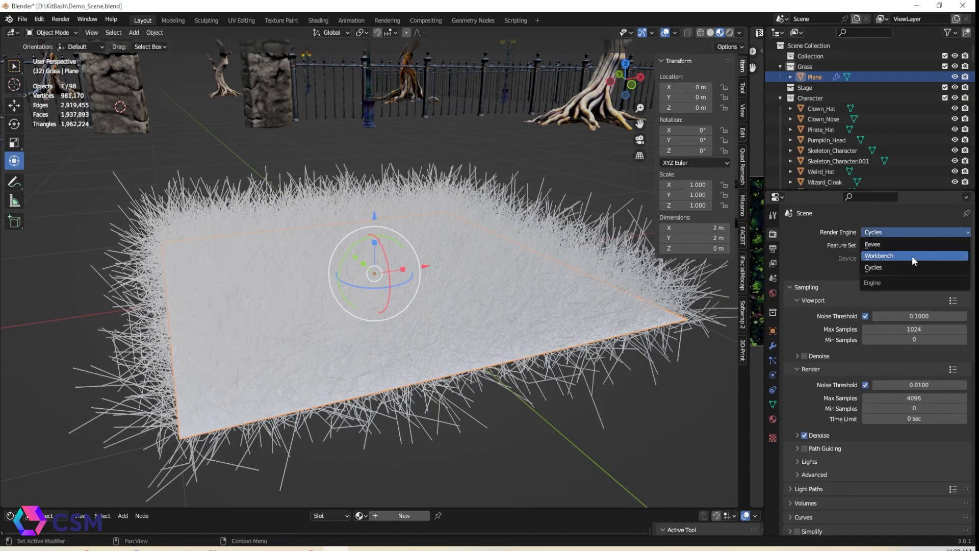
{"action": "left_click", "coordinate": [884, 245]}
{"action": "left_click", "coordinate": [731, 32]}
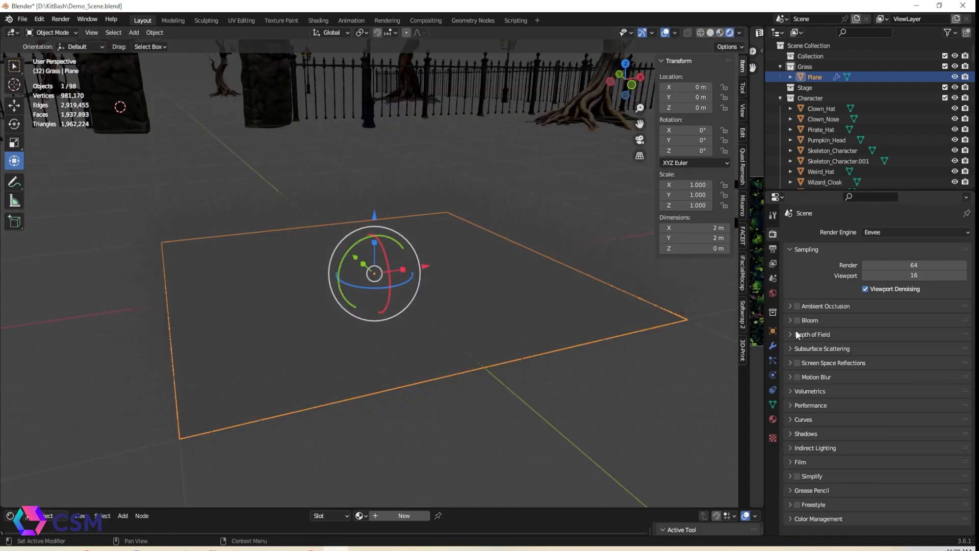
Set the hair particles' Brownian force to 0.05
{"action": "left_click", "coordinate": [773, 360]}
{"action": "middle_click_drag", "start_coordinate": [653, 341], "coordinate": [750, 315]}
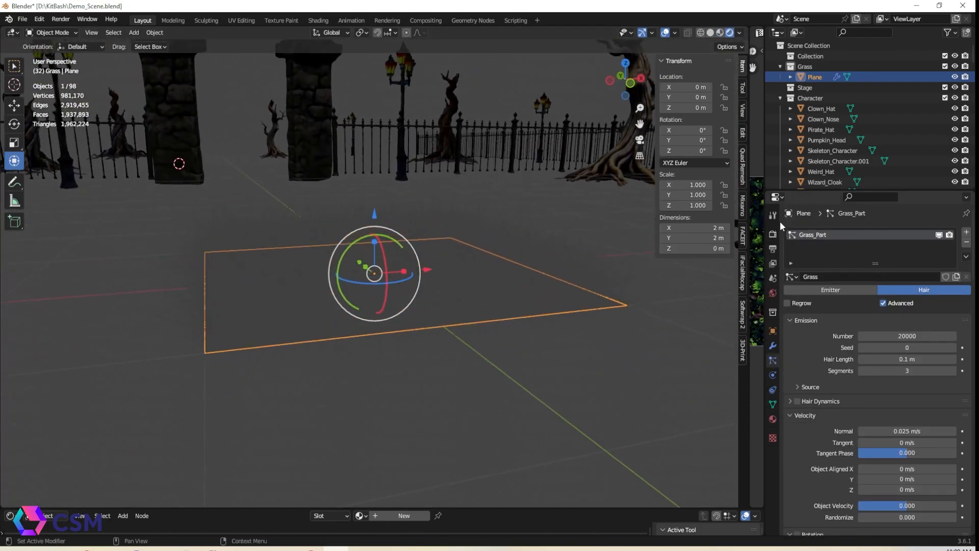
{"action": "left_click", "coordinate": [721, 33]}
{"action": "scroll", "coordinate": [896, 398], "scroll_direction": "down", "scroll_amount": 13}
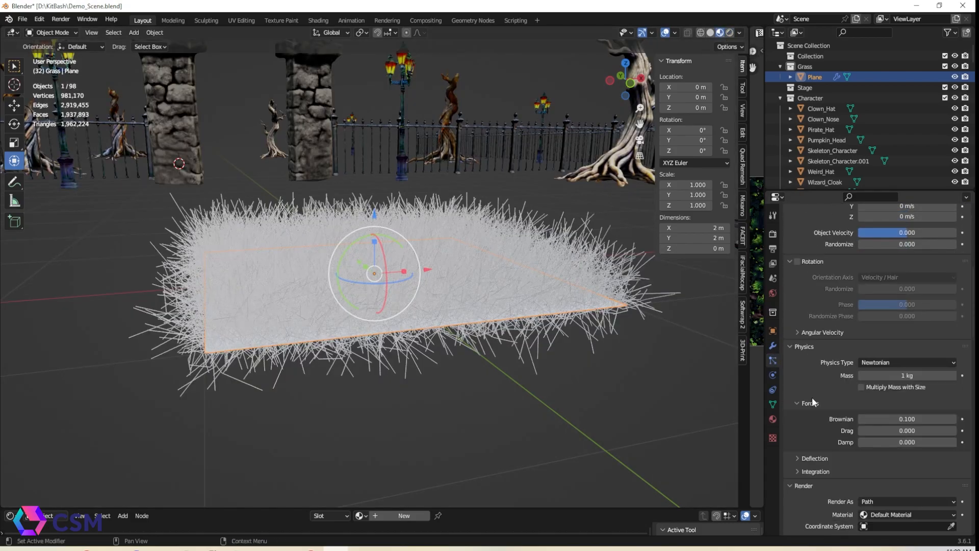
{"action": "key", "text": "Return"}
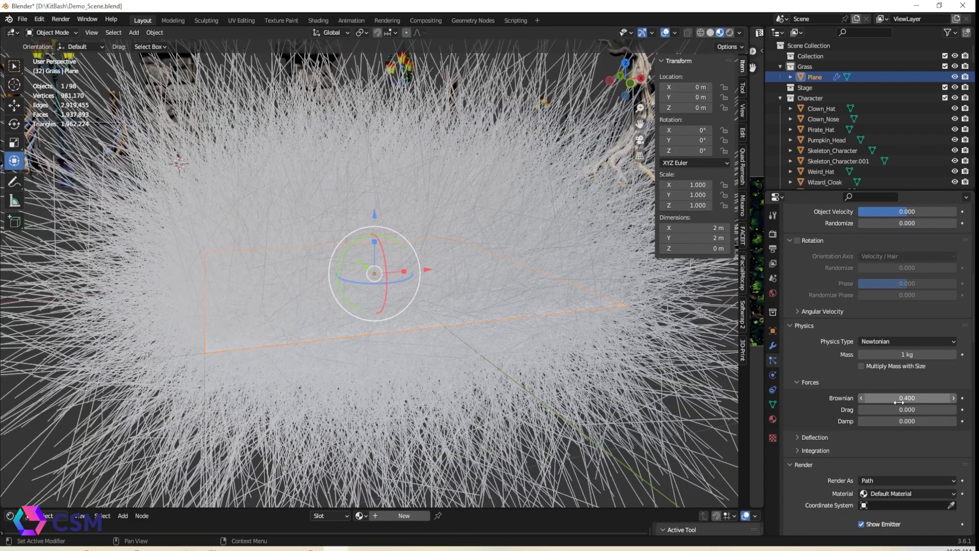
{"action": "type", "text": ".3"}
{"action": "key", "text": "Return"}
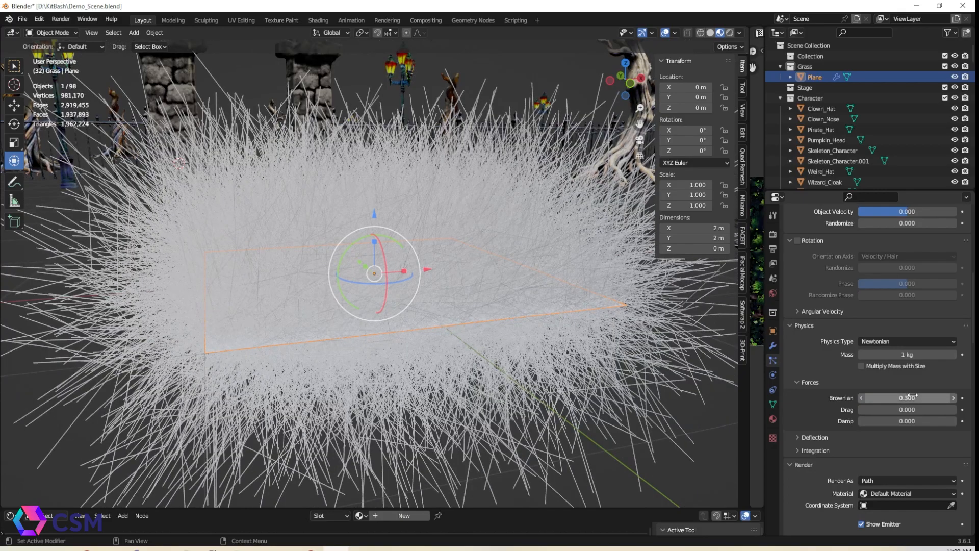
{"action": "type", "text": ".2"}
{"action": "key", "text": "Return"}
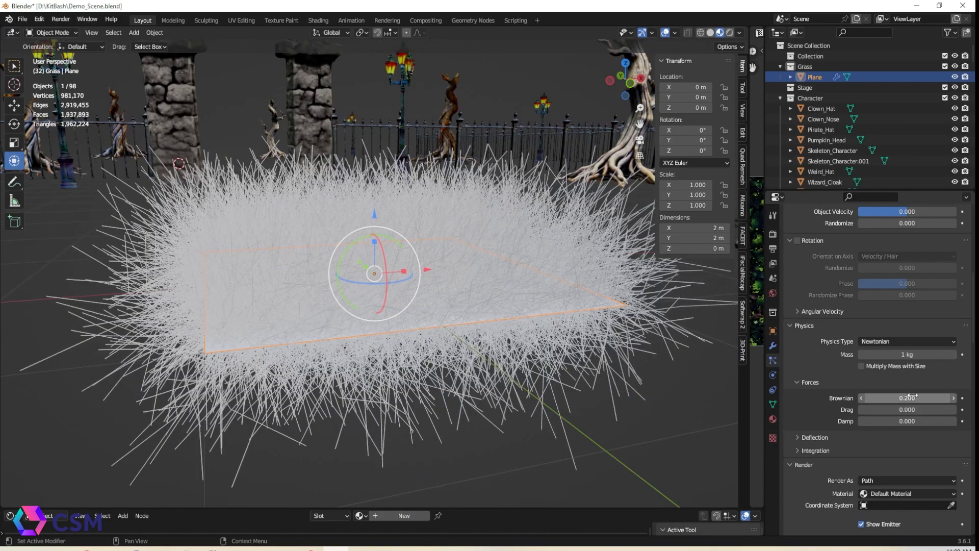
{"action": "key", "text": "Return"}
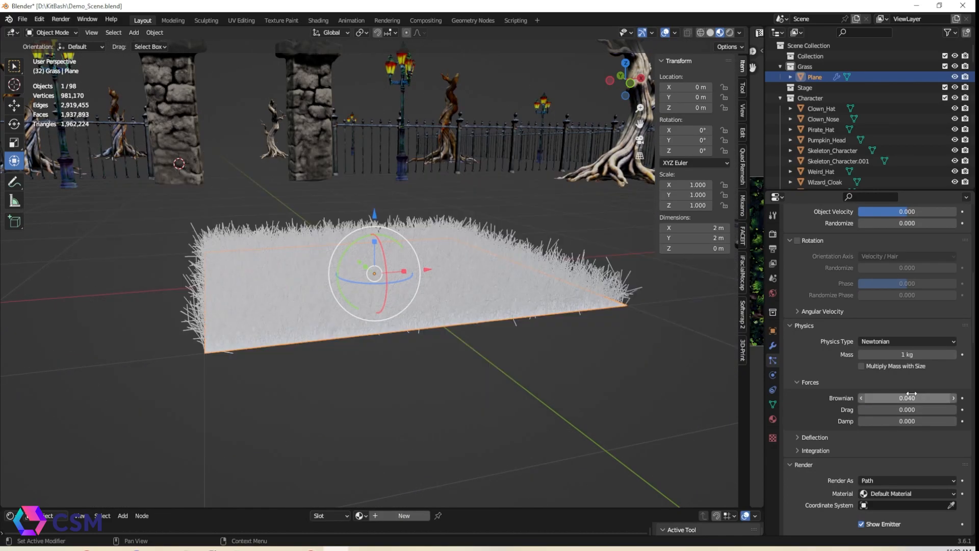
{"action": "left_click", "coordinate": [921, 394]}
{"action": "type", "text": ".05"}
{"action": "key", "text": "Return"}
Create a new material for the plane named New_Grass
{"action": "middle_click_drag", "start_coordinate": [612, 270], "coordinate": [578, 288]}
{"action": "scroll", "coordinate": [796, 368], "scroll_direction": "down", "scroll_amount": 1}
{"action": "left_click", "coordinate": [773, 418]}
{"action": "left_click", "coordinate": [792, 276]}
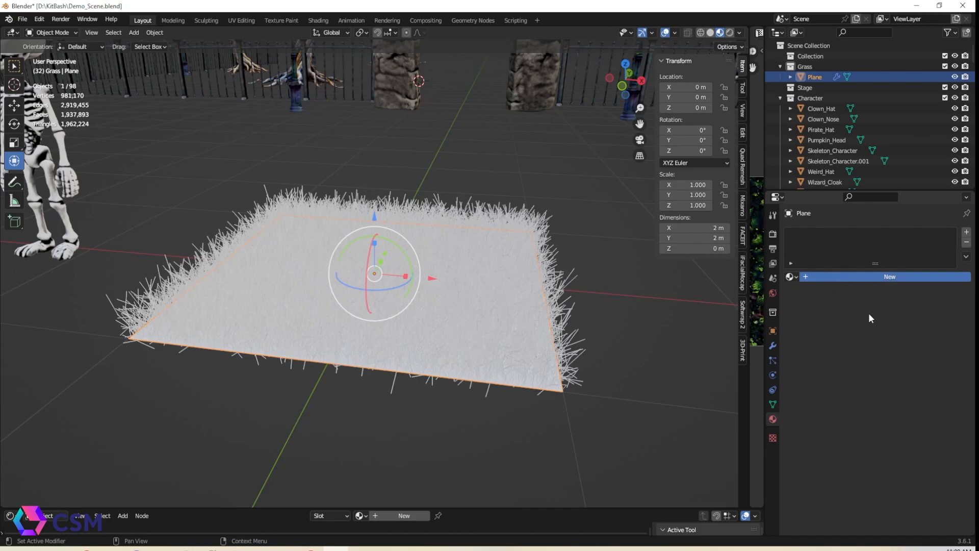
{"action": "left_click", "coordinate": [837, 277]}
{"action": "left_click", "coordinate": [837, 277]}
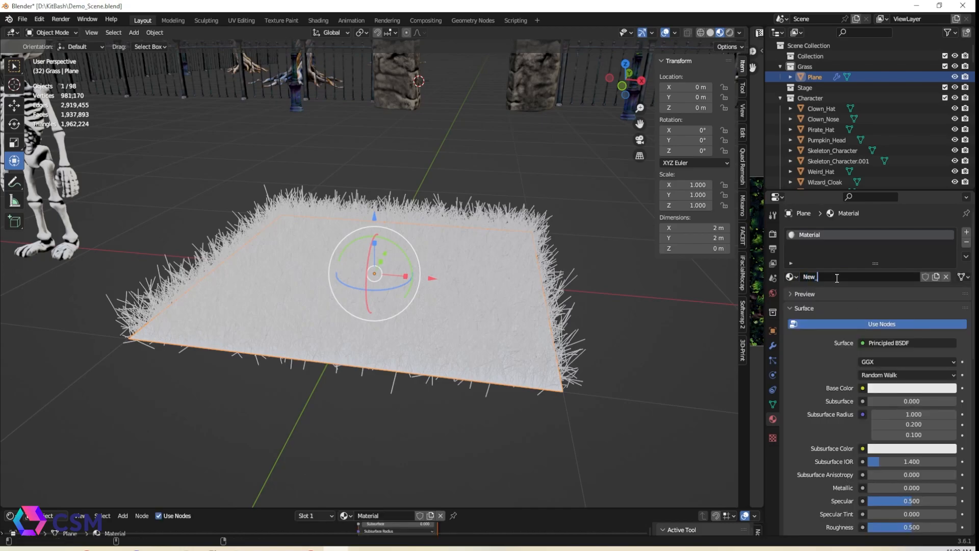
{"action": "scroll", "coordinate": [837, 276], "scroll_direction": "down", "scroll_amount": 1}
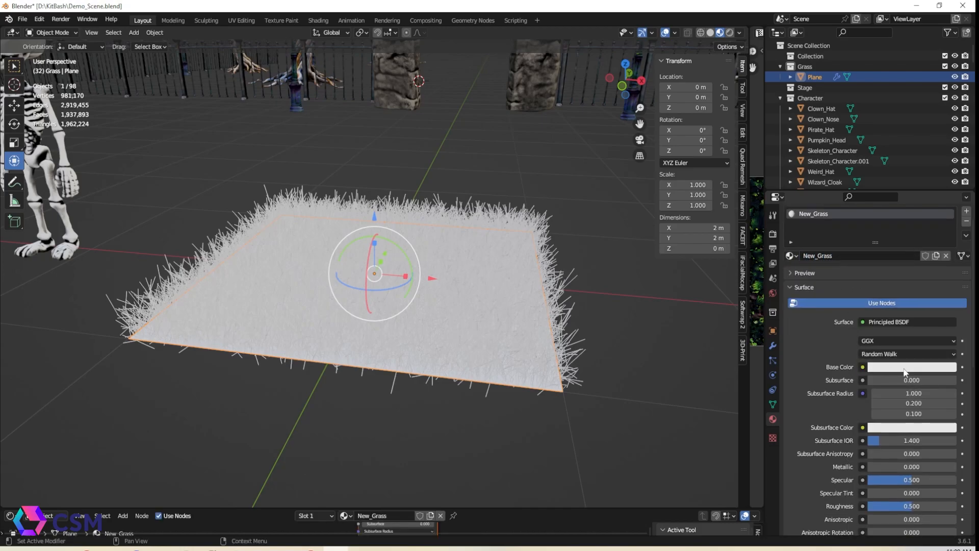
Set the material's base color to dark green: hue 0.299, saturation 0.895, value 0.080
{"action": "left_click", "coordinate": [910, 367]}
{"action": "left_click", "coordinate": [883, 252]}
{"action": "left_click_drag", "start_coordinate": [883, 252], "coordinate": [885, 243]}
{"action": "left_click_drag", "start_coordinate": [951, 235], "coordinate": [949, 269]}
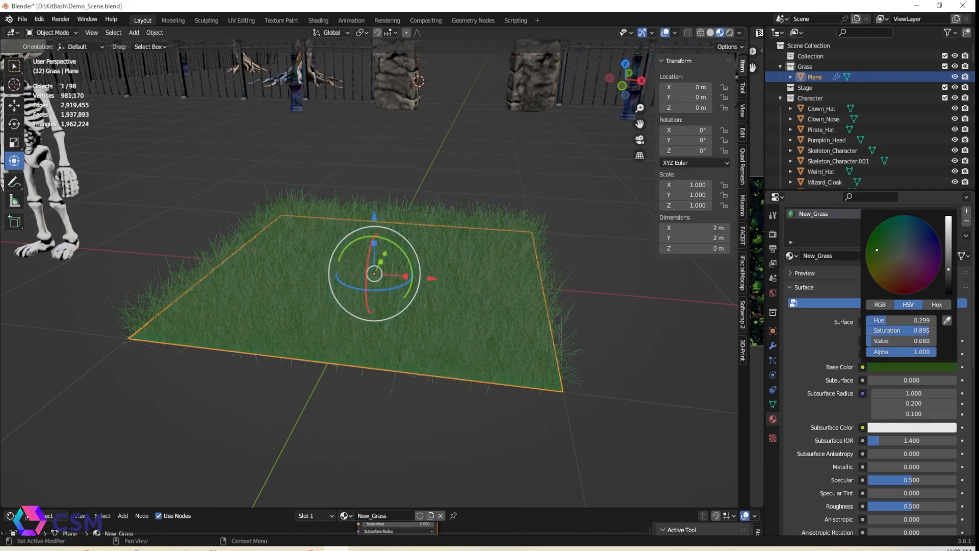
{"action": "left_click", "coordinate": [598, 322]}
Add a point light to the scene
{"action": "scroll", "coordinate": [590, 320], "scroll_direction": "up", "scroll_amount": 1}
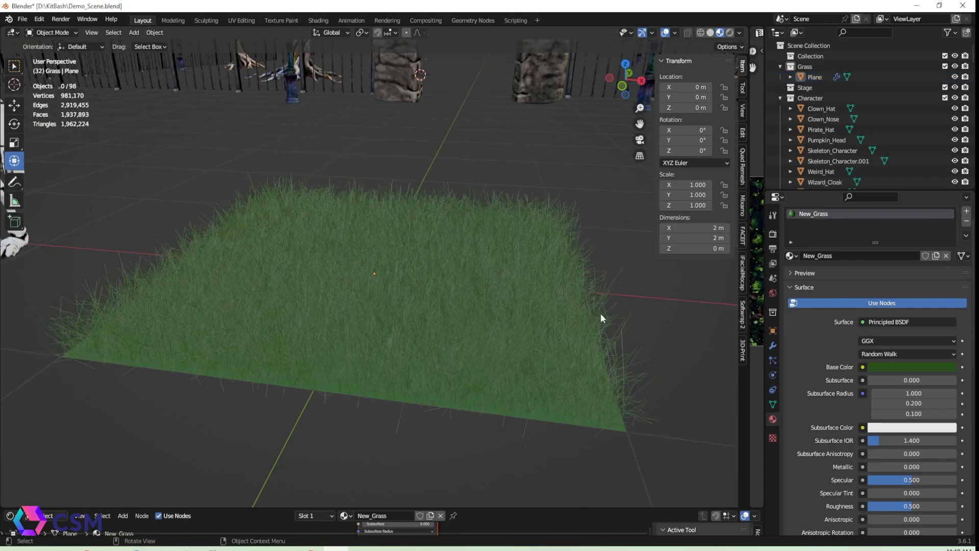
{"action": "middle_click_drag", "start_coordinate": [591, 321], "coordinate": [649, 300]}
{"action": "scroll", "coordinate": [418, 129], "scroll_direction": "down", "scroll_amount": 3}
{"action": "middle_click_drag", "start_coordinate": [417, 128], "coordinate": [169, 41]}
{"action": "left_click", "coordinate": [134, 32]}
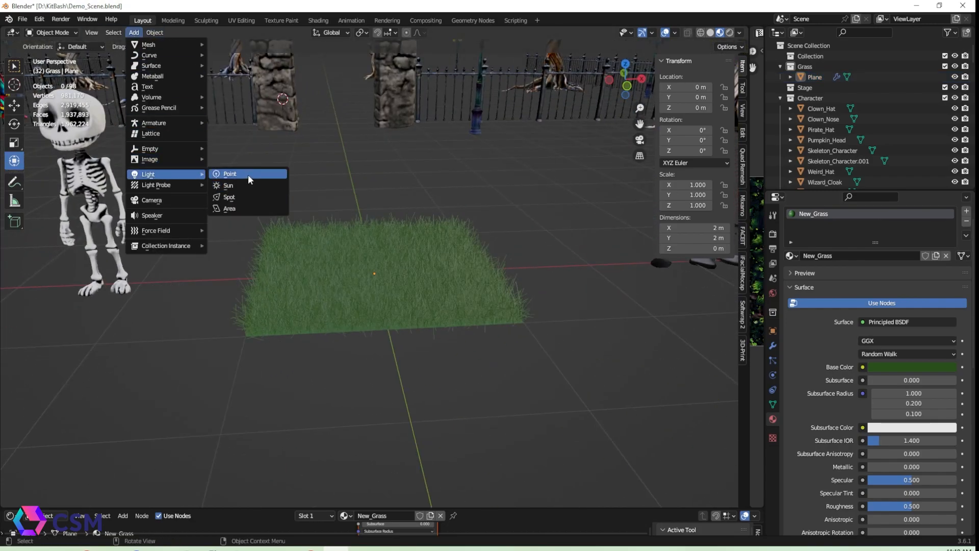
{"action": "left_click", "coordinate": [248, 175]}
Raise the point light about 0.97 m above the grass and preview it in rendered shading
{"action": "scroll", "coordinate": [311, 183], "scroll_direction": "down", "scroll_amount": 4}
{"action": "middle_click_drag", "start_coordinate": [314, 183], "coordinate": [333, 182]}
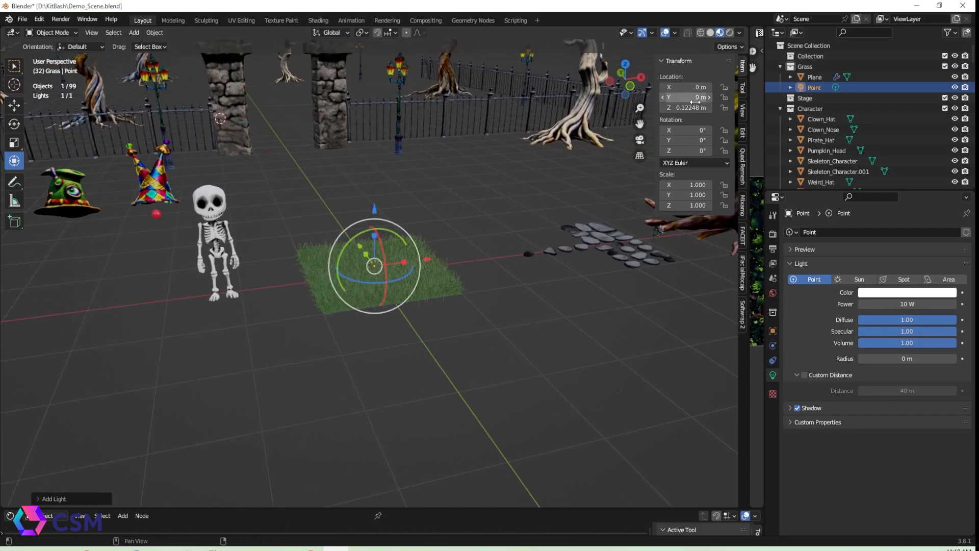
{"action": "left_click_drag", "start_coordinate": [374, 220], "coordinate": [374, 159]}
{"action": "left_click_drag", "start_coordinate": [361, 198], "coordinate": [388, 225]}
{"action": "left_click_drag", "start_coordinate": [386, 218], "coordinate": [382, 213]}
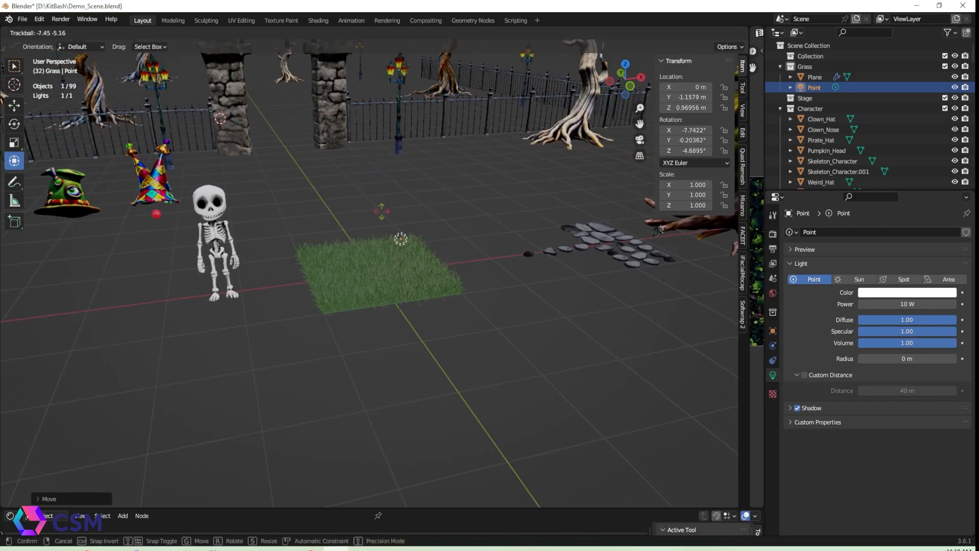
{"action": "left_click", "coordinate": [729, 33]}
{"action": "scroll", "coordinate": [468, 234], "scroll_direction": "up", "scroll_amount": 5}
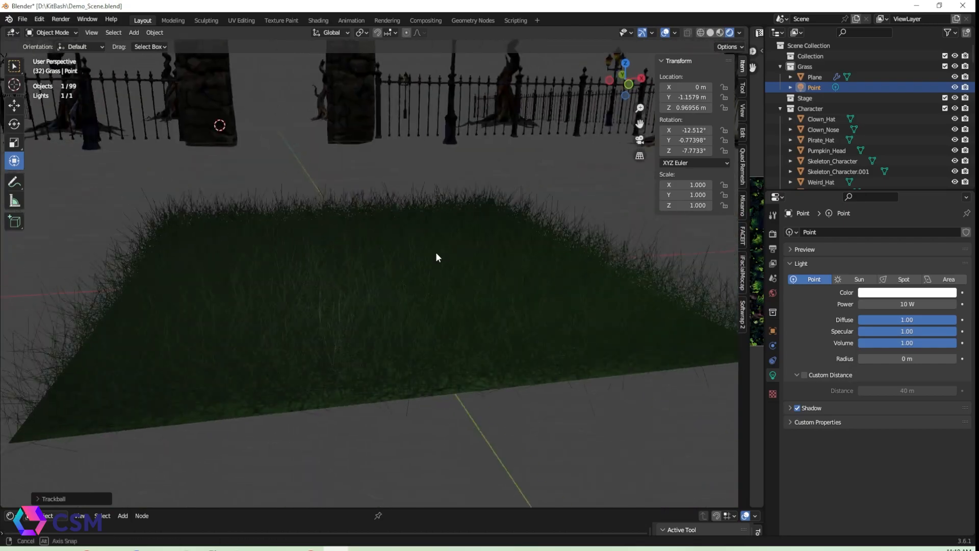
Set the point light's power to 200 W and reposition it above the grass patch
{"action": "key", "text": "Return"}
{"action": "scroll", "coordinate": [474, 327], "scroll_direction": "down", "scroll_amount": 2}
{"action": "middle_click_drag", "start_coordinate": [462, 331], "coordinate": [526, 352]}
{"action": "scroll", "coordinate": [520, 342], "scroll_direction": "down", "scroll_amount": 2}
{"action": "left_click_drag", "start_coordinate": [450, 219], "coordinate": [373, 216]}
{"action": "middle_click_drag", "start_coordinate": [484, 301], "coordinate": [286, 309]}
{"action": "left_click", "coordinate": [311, 317]}
{"action": "scroll", "coordinate": [872, 401], "scroll_direction": "down", "scroll_amount": 3}
{"action": "scroll", "coordinate": [879, 403], "scroll_direction": "down", "scroll_amount": 3}
{"action": "left_click_drag", "start_coordinate": [917, 373], "coordinate": [870, 374]}
{"action": "middle_click_drag", "start_coordinate": [541, 375], "coordinate": [637, 374]}
{"action": "left_click_drag", "start_coordinate": [910, 401], "coordinate": [955, 401]}
{"action": "middle_click_drag", "start_coordinate": [647, 388], "coordinate": [554, 258]}
{"action": "left_click", "coordinate": [550, 255]}
{"action": "middle_click_drag", "start_coordinate": [550, 255], "coordinate": [371, 236]}
{"action": "left_click", "coordinate": [466, 308]}
{"action": "left_click", "coordinate": [339, 217]}
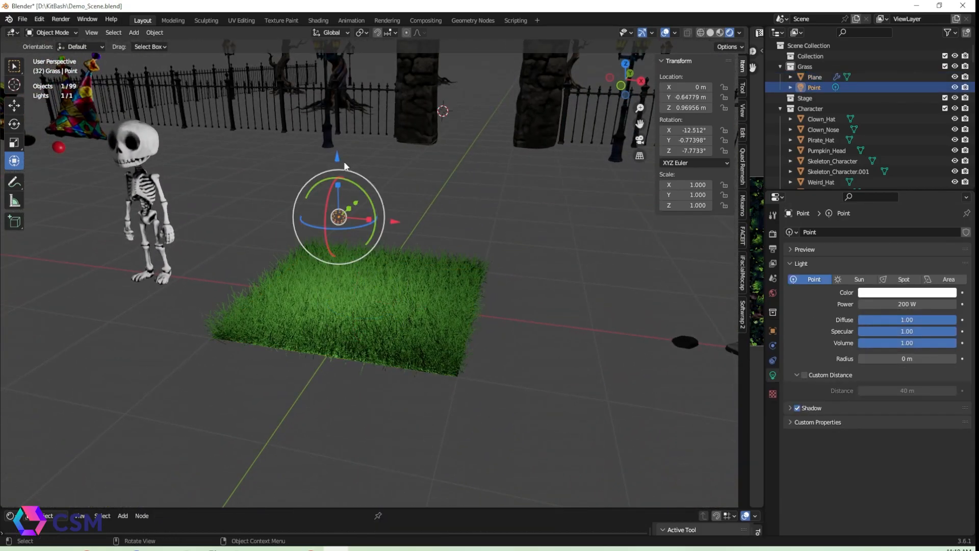
{"action": "left_click_drag", "start_coordinate": [339, 163], "coordinate": [326, 55]}
{"action": "scroll", "coordinate": [388, 133], "scroll_direction": "down", "scroll_amount": 6}
{"action": "middle_click_drag", "start_coordinate": [429, 157], "coordinate": [348, 194]}
{"action": "left_click_drag", "start_coordinate": [344, 194], "coordinate": [344, 161]}
{"action": "left_click", "coordinate": [439, 217]}
{"action": "middle_click_drag", "start_coordinate": [439, 217], "coordinate": [456, 286]}
Switch to solid shading and move the grass plane 10 m along Y to the gate entrance
{"action": "left_click", "coordinate": [720, 32]}
{"action": "left_click", "coordinate": [377, 320]}
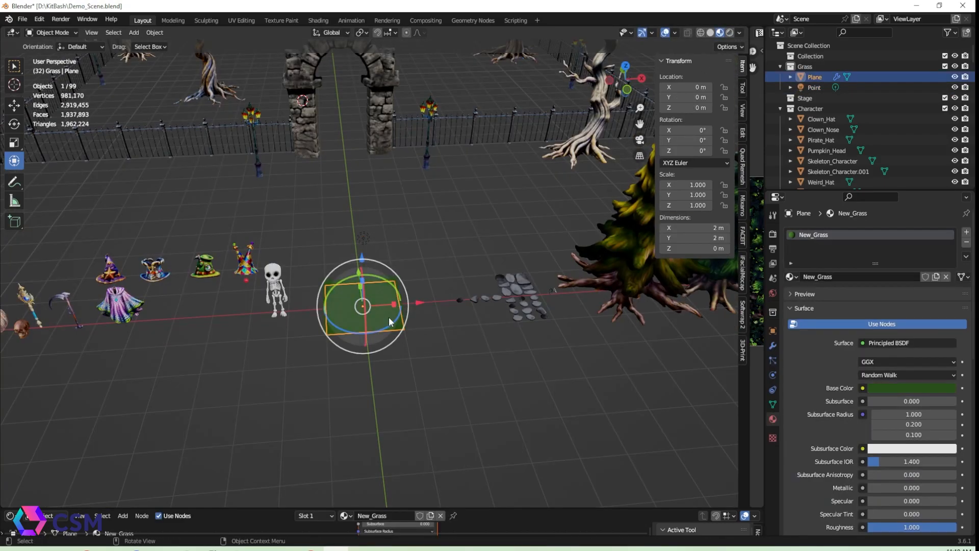
{"action": "middle_click_drag", "start_coordinate": [377, 319], "coordinate": [386, 18]}
{"action": "middle_click_drag", "start_coordinate": [479, 178], "coordinate": [394, 57]}
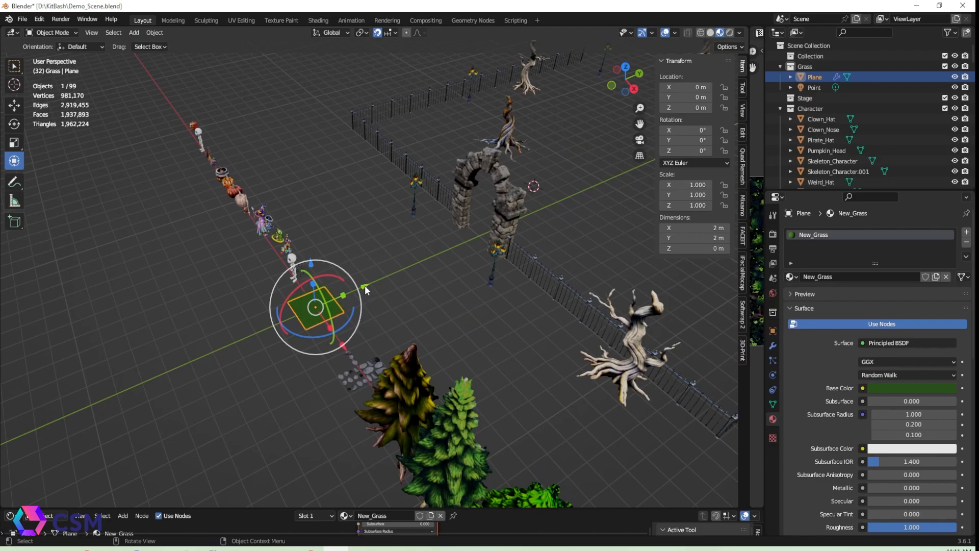
{"action": "left_click_drag", "start_coordinate": [366, 286], "coordinate": [543, 237]}
{"action": "key", "text": "KP_Decimal"}
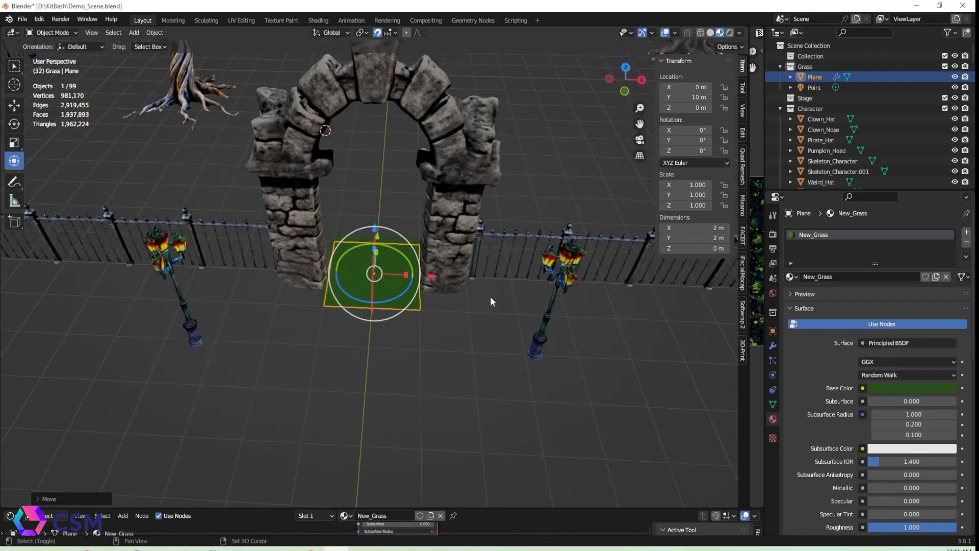
Duplicate the grass plane along X to lay tiles side by side in front of the fence
{"action": "middle_click_drag", "start_coordinate": [468, 304], "coordinate": [407, 326], "text": "shift"}
{"action": "key", "text": "shift+d"}
{"action": "left_click_drag", "start_coordinate": [372, 297], "coordinate": [465, 301]}
{"action": "scroll", "coordinate": [465, 302], "scroll_direction": "down", "scroll_amount": 3}
{"action": "key", "text": "shift+d"}
{"action": "key", "text": "shift+d"}
{"action": "left_click_drag", "start_coordinate": [371, 312], "coordinate": [480, 320]}
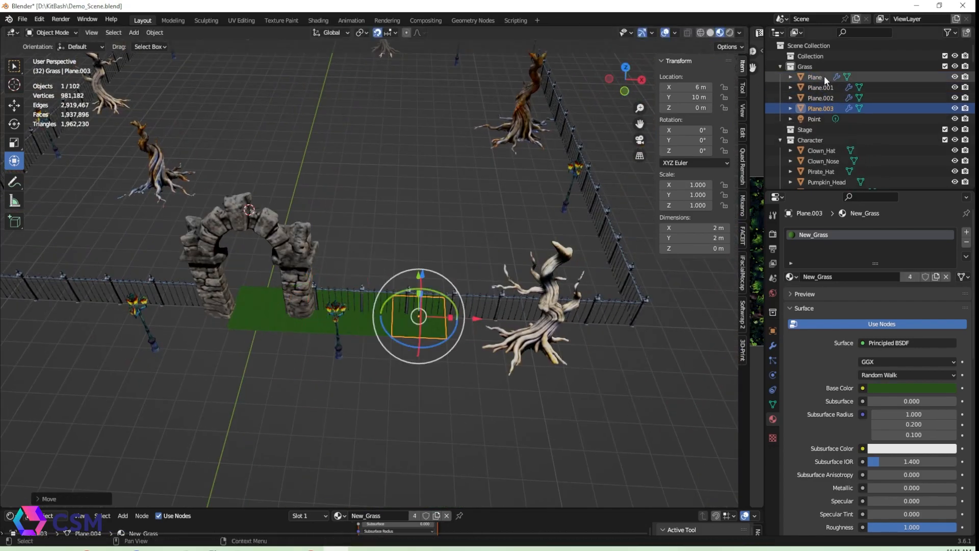
Rename the grass tiles Grass, Grass_1, Grass_2 and Grass_3
{"action": "left_click_drag", "start_coordinate": [842, 123], "coordinate": [836, 130]}
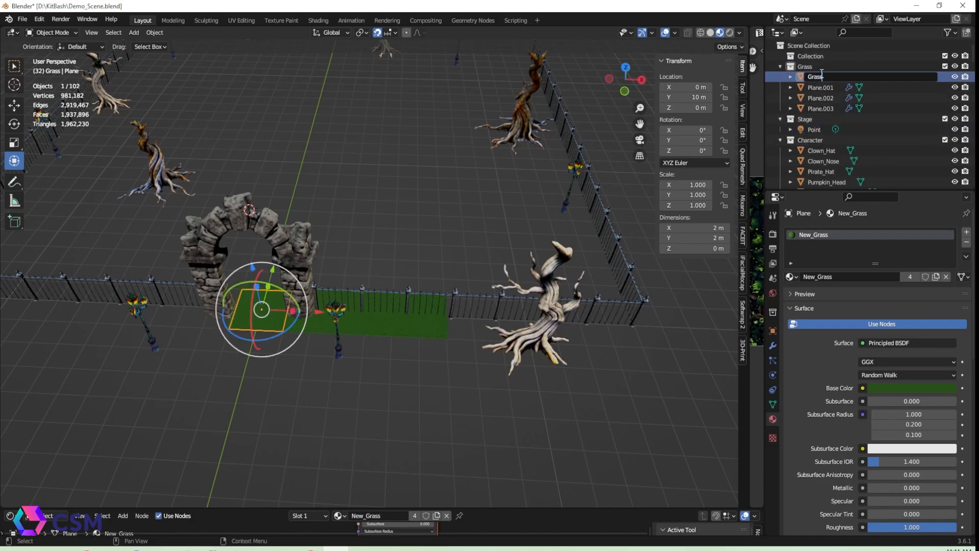
{"action": "key", "text": "Return"}
{"action": "double_click", "coordinate": [823, 87]}
{"action": "type", "text": "Grass_1"}
{"action": "key", "text": "Return"}
{"action": "double_click", "coordinate": [834, 97]}
{"action": "type", "text": "Grass"}
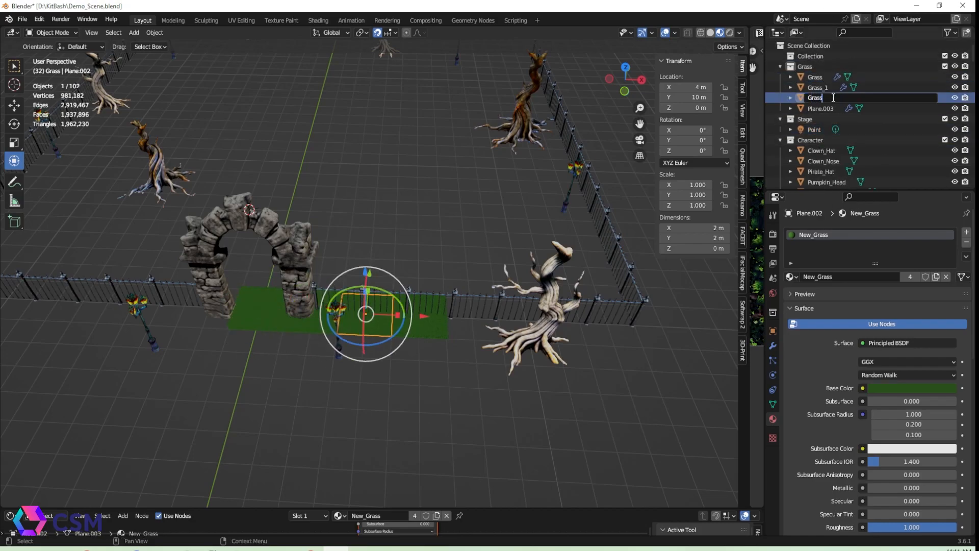
{"action": "type", "text": "_2"}
{"action": "key", "text": "Return"}
{"action": "double_click", "coordinate": [826, 109]}
{"action": "key", "text": "Return"}
Duplicate the last grass tile 2 m further along X
{"action": "key", "text": "shift+d"}
{"action": "right_click", "coordinate": [443, 324]}
{"action": "left_click_drag", "start_coordinate": [476, 319], "coordinate": [530, 321]}
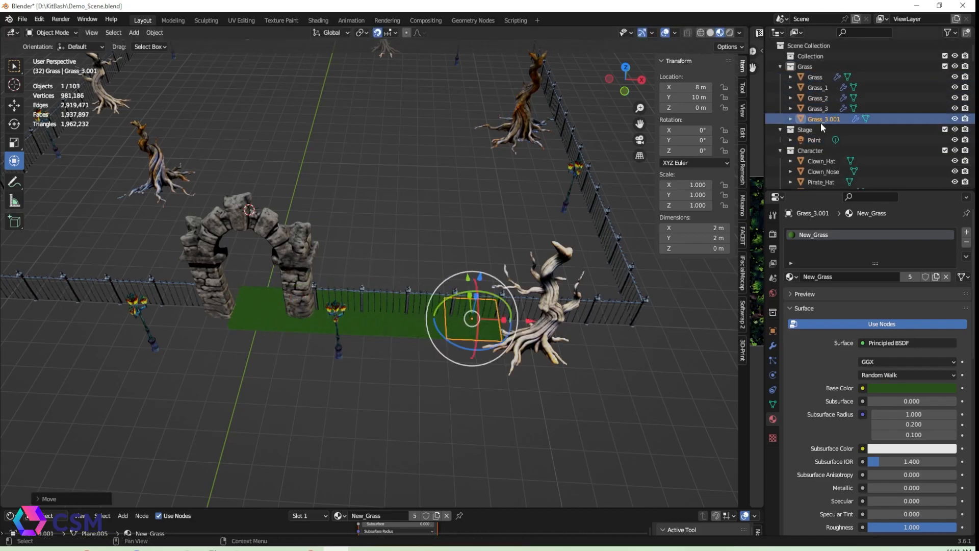
Rename the grass tiles to the Grass.001 through Grass.004 numbering
{"action": "key", "text": "BackSpace"}
{"action": "key", "text": "BackSpace"}
{"action": "key", "text": "Return"}
{"action": "double_click", "coordinate": [838, 99]}
{"action": "key", "text": "Return"}
{"action": "double_click", "coordinate": [838, 109]}
{"action": "type", "text": "Grass"}
{"action": "key", "text": "Return"}
{"action": "double_click", "coordinate": [837, 120]}
{"action": "key", "text": "BackSpace"}
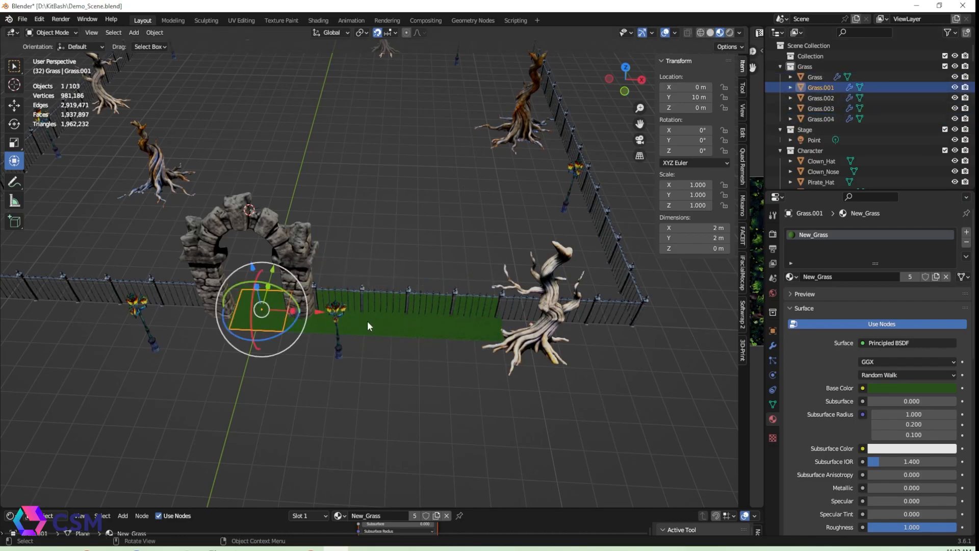
{"action": "left_click", "coordinate": [474, 326]}
Keep duplicating grass tiles to fill a full row along the front fence
{"action": "scroll", "coordinate": [490, 326], "scroll_direction": "down", "scroll_amount": 3}
{"action": "scroll", "coordinate": [474, 326], "scroll_direction": "up", "scroll_amount": 4}
{"action": "key", "text": "shift+d"}
{"action": "right_click", "coordinate": [459, 311]}
{"action": "left_click_drag", "start_coordinate": [456, 301], "coordinate": [587, 299]}
{"action": "key", "text": "shift+d"}
{"action": "middle_click_drag", "start_coordinate": [621, 320], "coordinate": [488, 322], "text": "shift"}
{"action": "key", "text": "shift+d"}
{"action": "left_click_drag", "start_coordinate": [452, 300], "coordinate": [540, 297]}
{"action": "middle_click_drag", "start_coordinate": [204, 357], "coordinate": [433, 265], "text": "shift"}
{"action": "left_click", "coordinate": [375, 305]}
{"action": "key", "text": "shift+d"}
{"action": "left_click_drag", "start_coordinate": [421, 295], "coordinate": [274, 296]}
{"action": "key", "text": "shift+d"}
{"action": "right_click", "coordinate": [349, 295]}
{"action": "key", "text": "shift+d"}
{"action": "right_click", "coordinate": [273, 296]}
{"action": "middle_click_drag", "start_coordinate": [134, 294], "coordinate": [335, 301], "text": "shift"}
{"action": "key", "text": "shift+d"}
{"action": "key", "text": "shift+d"}
{"action": "left_click_drag", "start_coordinate": [330, 290], "coordinate": [190, 290]}
Select the whole row of grass tiles and duplicate it one row back along Y
{"action": "key", "text": "shift+d"}
{"action": "left_click_drag", "start_coordinate": [190, 290], "coordinate": [120, 290]}
{"action": "mouse_move", "coordinate": [474, 272]}
{"action": "middle_mouse_down"}
{"action": "mouse_move", "coordinate": [519, 293]}
{"action": "mouse_move", "coordinate": [474, 285]}
{"action": "middle_mouse_up"}
{"action": "middle_click_drag", "start_coordinate": [474, 286], "coordinate": [253, 254], "text": "shift"}
{"action": "left_click", "coordinate": [815, 77]}
{"action": "scroll", "coordinate": [816, 132], "scroll_direction": "down", "scroll_amount": 4}
{"action": "left_click", "coordinate": [821, 139], "text": "shift"}
{"action": "middle_click_drag", "start_coordinate": [454, 209], "coordinate": [359, 263], "text": "shift"}
{"action": "key", "text": "shift+d"}
{"action": "left_click", "coordinate": [357, 267]}
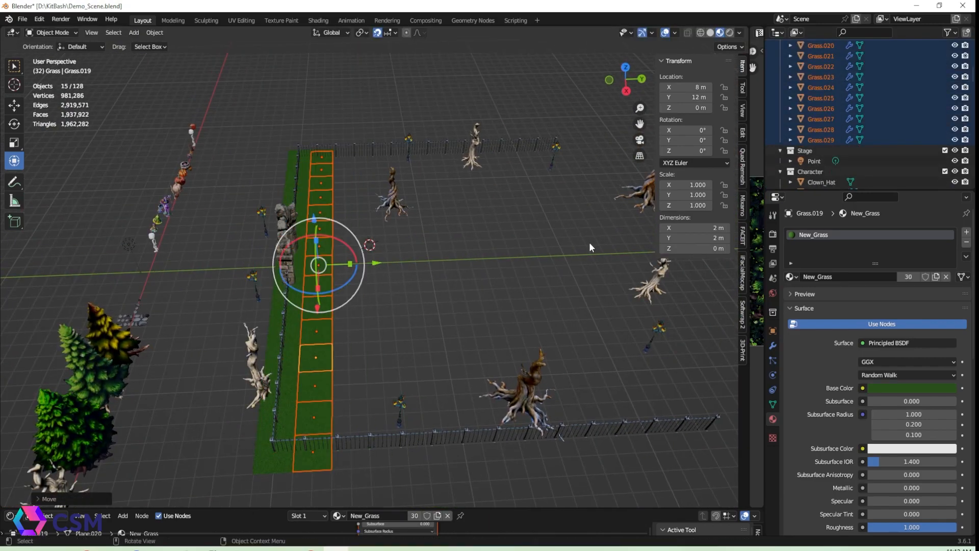
Select both grass rows and duplicate them repeatedly along Y
{"action": "left_click", "coordinate": [824, 78], "text": "shift"}
{"action": "left_click", "coordinate": [824, 78]}
{"action": "scroll", "coordinate": [824, 92], "scroll_direction": "down", "scroll_amount": 13}
{"action": "left_click", "coordinate": [822, 108], "text": "shift"}
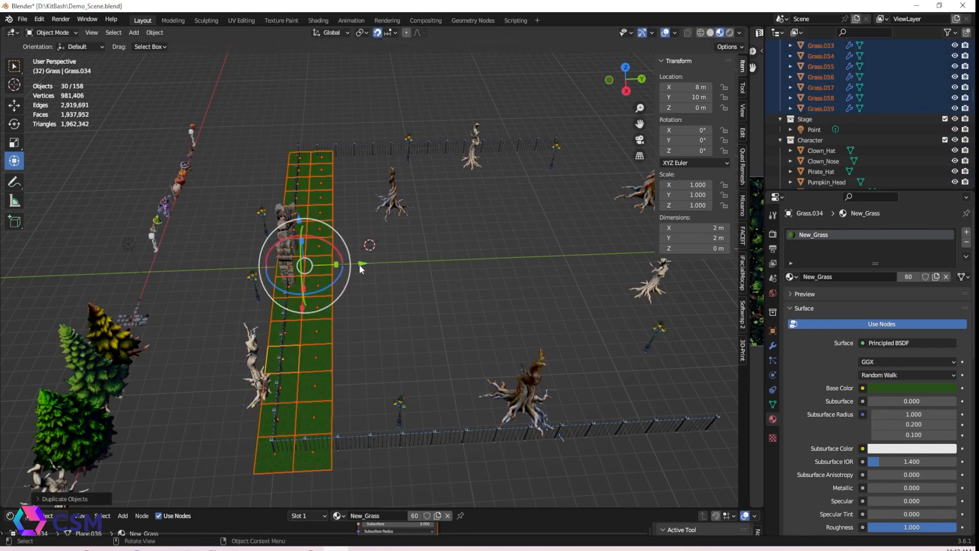
{"action": "key", "text": "shift+d"}
{"action": "left_click", "coordinate": [375, 274]}
{"action": "key", "text": "g"}
{"action": "left_click", "coordinate": [390, 282]}
{"action": "key", "text": "shift+d"}
{"action": "left_click", "coordinate": [408, 257]}
{"action": "key", "text": "shift+d"}
{"action": "key", "text": "y"}
{"action": "left_click", "coordinate": [483, 258]}
{"action": "key", "text": "shift+d"}
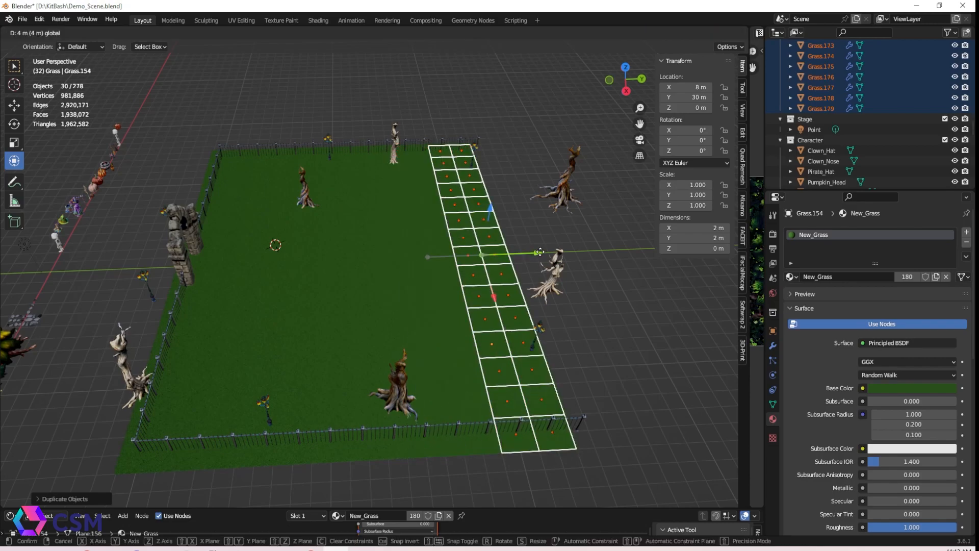
Continue duplicating the grass rows along Y until the enclosure floor is covered, to about Y 38 m
{"action": "left_click", "coordinate": [484, 248]}
{"action": "middle_click_drag", "start_coordinate": [484, 248], "coordinate": [429, 302], "text": "shift"}
{"action": "left_click_drag", "start_coordinate": [414, 268], "coordinate": [483, 273]}
{"action": "left_click", "coordinate": [460, 276]}
{"action": "key", "text": "shift+d"}
{"action": "key", "text": "y"}
{"action": "left_click", "coordinate": [516, 262]}
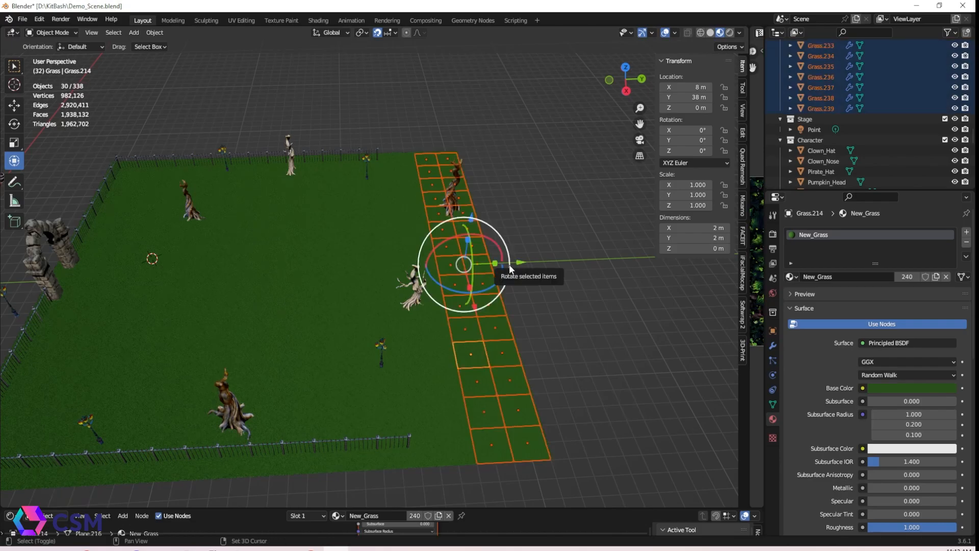
{"action": "key", "text": "shift+d"}
{"action": "key", "text": "y"}
{"action": "left_click", "coordinate": [571, 262]}
Select the point light and set its power to 2000 W and radius to about 6.28 m
{"action": "scroll", "coordinate": [378, 314], "scroll_direction": "down", "scroll_amount": 5}
{"action": "middle_click_drag", "start_coordinate": [378, 313], "coordinate": [346, 327]}
{"action": "scroll", "coordinate": [347, 327], "scroll_direction": "down", "scroll_amount": 5}
{"action": "left_click", "coordinate": [225, 367]}
{"action": "left_click_drag", "start_coordinate": [255, 336], "coordinate": [369, 215]}
{"action": "double_click", "coordinate": [909, 304]}
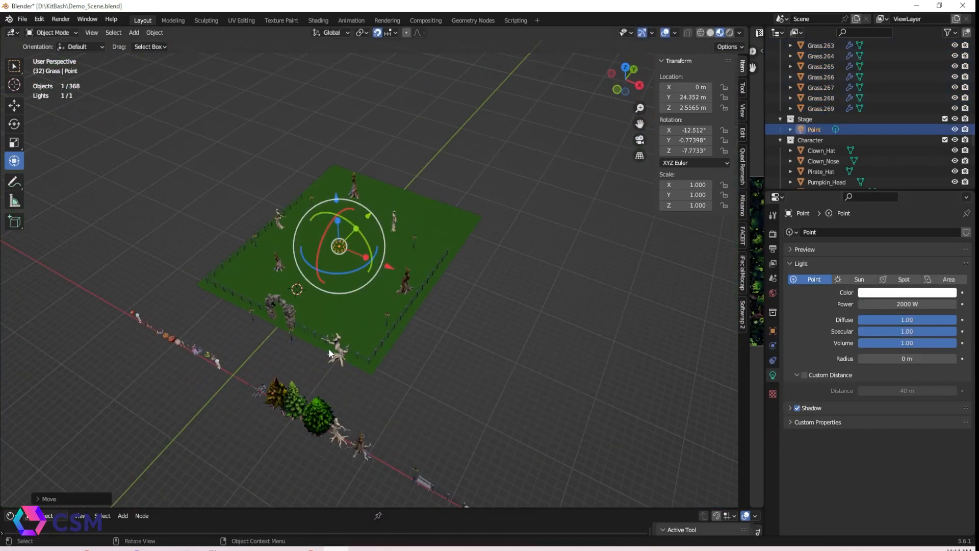
{"action": "left_click_drag", "start_coordinate": [913, 359], "coordinate": [948, 359]}
Preview in rendered shading and lower the point light to about 1.56 m height
{"action": "middle_click_drag", "start_coordinate": [408, 306], "coordinate": [375, 277]}
{"action": "scroll", "coordinate": [374, 278], "scroll_direction": "up", "scroll_amount": 5}
{"action": "left_click", "coordinate": [730, 33]}
{"action": "left_click_drag", "start_coordinate": [379, 189], "coordinate": [396, 265]}
{"action": "middle_click_drag", "start_coordinate": [412, 353], "coordinate": [489, 327]}
{"action": "scroll", "coordinate": [412, 336], "scroll_direction": "up", "scroll_amount": 4}
{"action": "mouse_move", "coordinate": [412, 346]}
{"action": "middle_mouse_down", "text": "shift"}
{"action": "mouse_move", "coordinate": [409, 315]}
{"action": "mouse_move", "coordinate": [472, 314]}
{"action": "mouse_move", "coordinate": [494, 250]}
{"action": "mouse_move", "coordinate": [436, 286]}
{"action": "mouse_move", "coordinate": [454, 160]}
{"action": "mouse_move", "coordinate": [398, 251]}
{"action": "mouse_move", "coordinate": [323, 299]}
{"action": "middle_mouse_up", "text": "shift"}
{"action": "scroll", "coordinate": [436, 286], "scroll_direction": "up", "scroll_amount": 3}
{"action": "scroll", "coordinate": [436, 286], "scroll_direction": "down", "scroll_amount": 5}
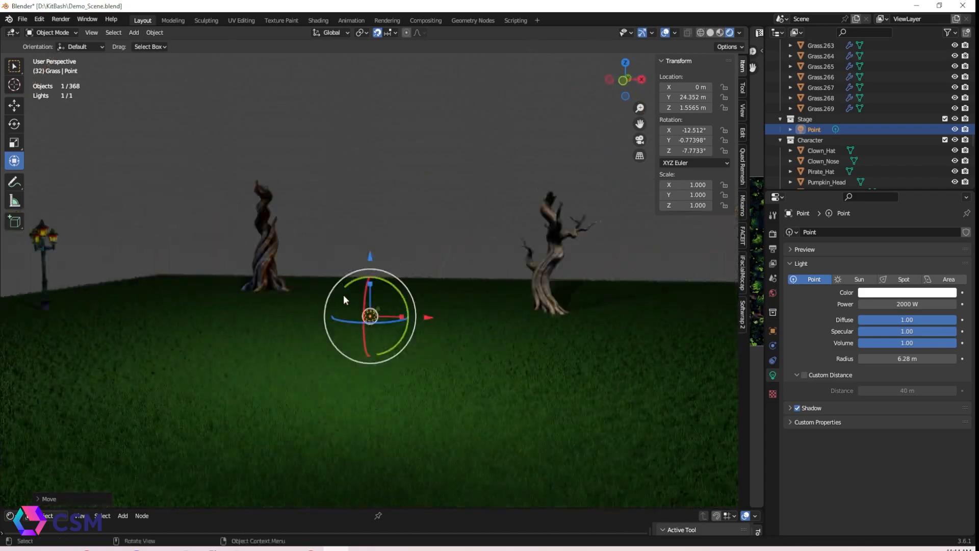
Move the point light along X and duplicate it along the X axis for the other side
{"action": "left_click", "coordinate": [515, 418]}
{"action": "left_click", "coordinate": [772, 419]}
{"action": "left_click", "coordinate": [912, 388]}
{"action": "scroll", "coordinate": [619, 258], "scroll_direction": "down", "scroll_amount": 4}
{"action": "middle_click_drag", "start_coordinate": [618, 258], "coordinate": [380, 270]}
{"action": "left_click", "coordinate": [381, 271]}
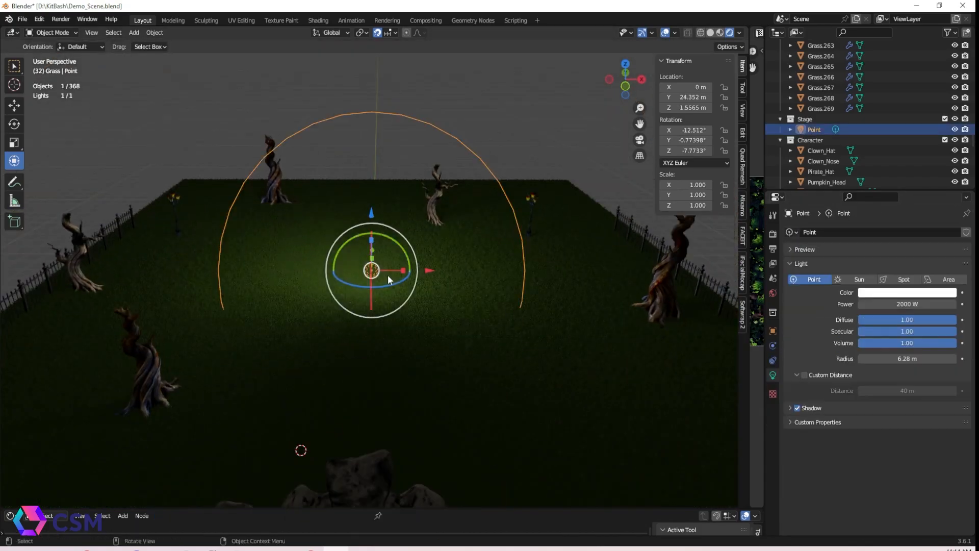
{"action": "left_click_drag", "start_coordinate": [423, 272], "coordinate": [204, 287]}
{"action": "left_click", "coordinate": [203, 290]}
{"action": "key", "text": "shift+d"}
{"action": "key", "text": "x"}
{"action": "key", "text": "Return"}
{"action": "middle_click_drag", "start_coordinate": [586, 265], "coordinate": [406, 319]}
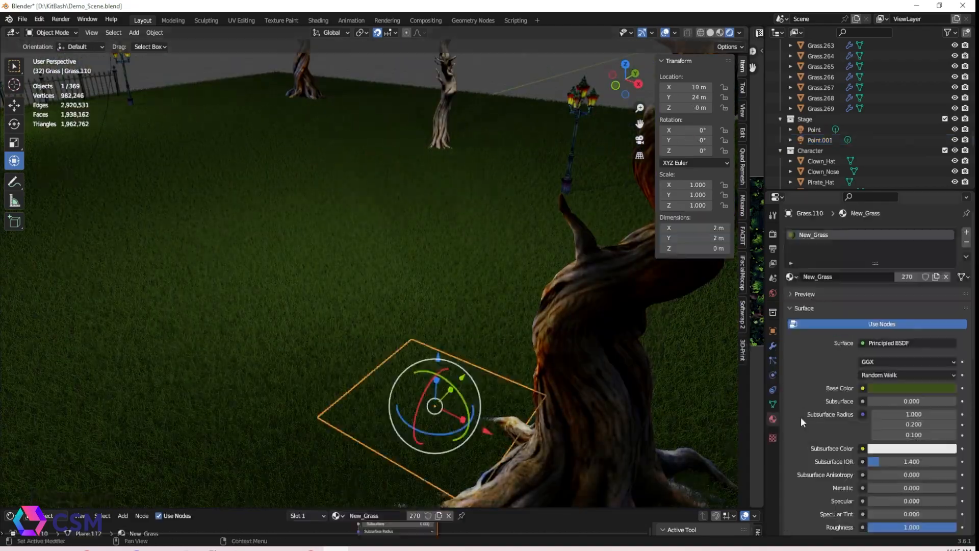
Inspect the grass plane's material slots and surface settings
{"action": "left_click", "coordinate": [966, 232]}
{"action": "left_click", "coordinate": [791, 297]}
{"action": "left_click", "coordinate": [822, 351]}
{"action": "left_click", "coordinate": [843, 234]}
{"action": "left_click", "coordinate": [967, 243]}
Examine the grass material's node tree with its noise texture, color ramp and mixed shaders
{"action": "key", "text": "KP_Decimal"}
{"action": "middle_click_drag", "start_coordinate": [403, 376], "coordinate": [429, 372]}
{"action": "scroll", "coordinate": [474, 346], "scroll_direction": "up", "scroll_amount": 3}
{"action": "scroll", "coordinate": [470, 348], "scroll_direction": "down", "scroll_amount": 4}
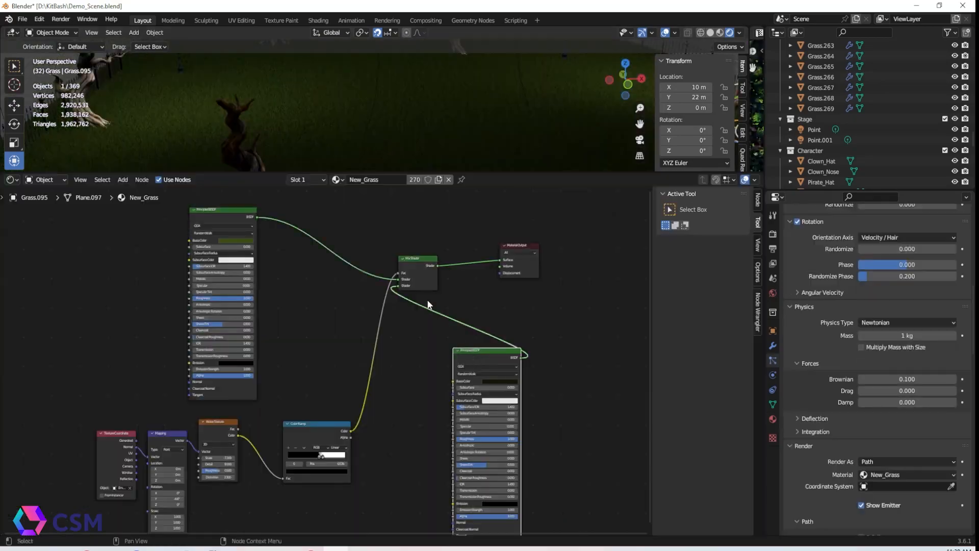
{"action": "middle_click_drag", "start_coordinate": [284, 463], "coordinate": [444, 364]}
{"action": "scroll", "coordinate": [433, 371], "scroll_direction": "up", "scroll_amount": 3}
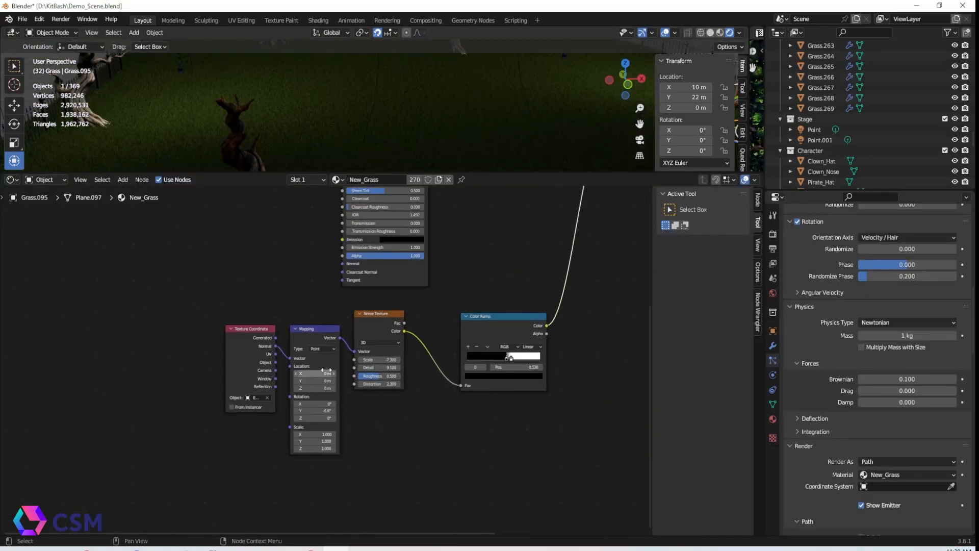
{"action": "left_click", "coordinate": [235, 328]}
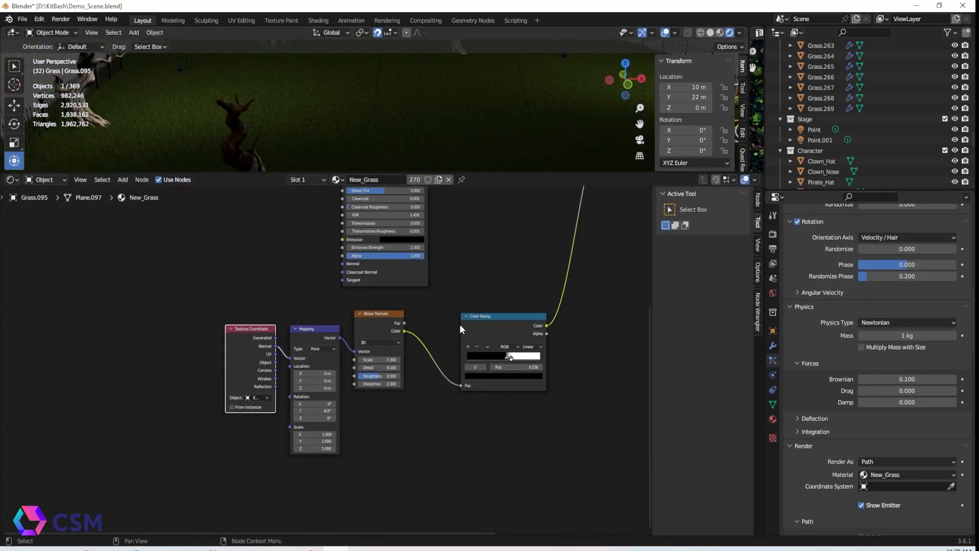
{"action": "middle_click_drag", "start_coordinate": [637, 270], "coordinate": [346, 331]}
{"action": "scroll", "coordinate": [346, 331], "scroll_direction": "down", "scroll_amount": 1}
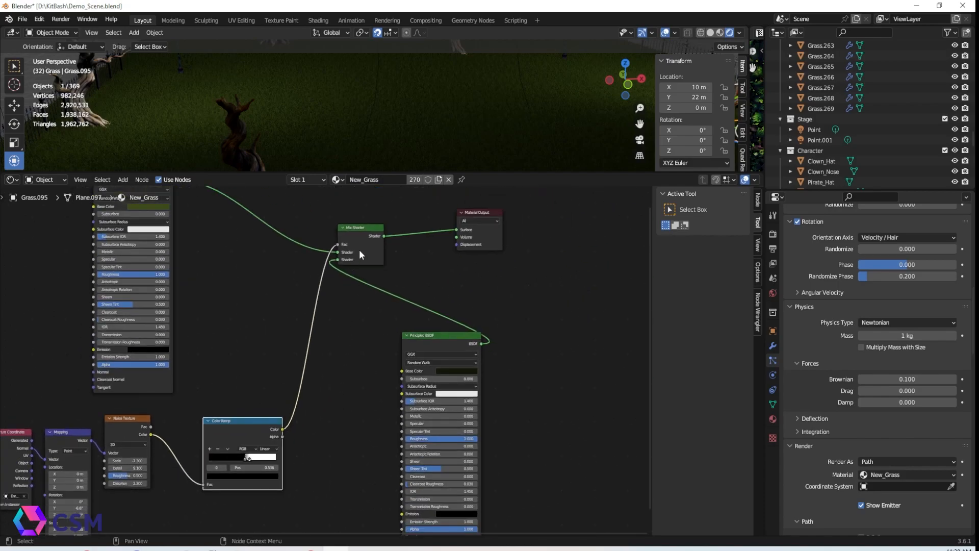
{"action": "scroll", "coordinate": [503, 307], "scroll_direction": "down", "scroll_amount": 1}
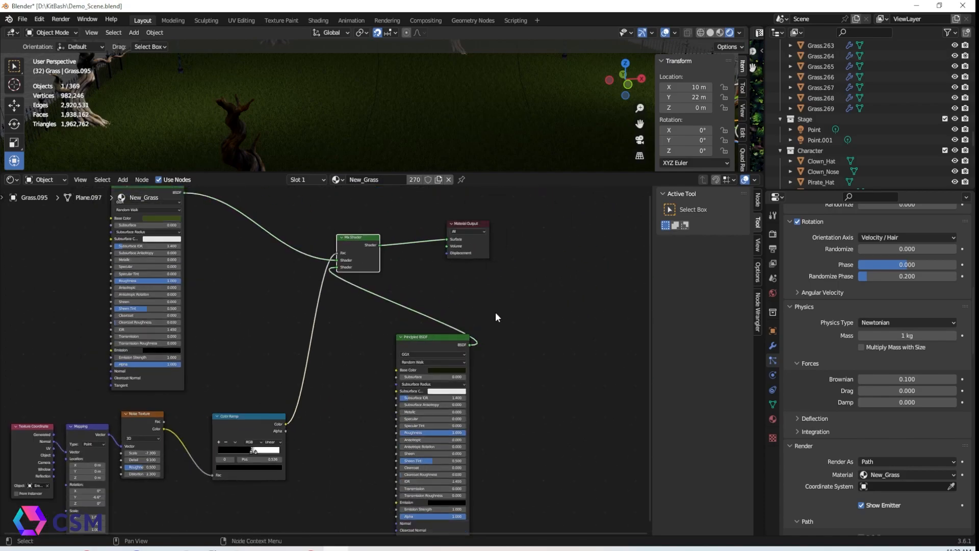
Review the grass material's node layout around the mix shader and the second Principled BSDF
{"action": "middle_click_drag", "start_coordinate": [479, 327], "coordinate": [570, 331]}
{"action": "scroll", "coordinate": [569, 330], "scroll_direction": "down", "scroll_amount": 1}
{"action": "middle_click_drag", "start_coordinate": [574, 368], "coordinate": [569, 358]}
{"action": "scroll", "coordinate": [570, 362], "scroll_direction": "down", "scroll_amount": 1}
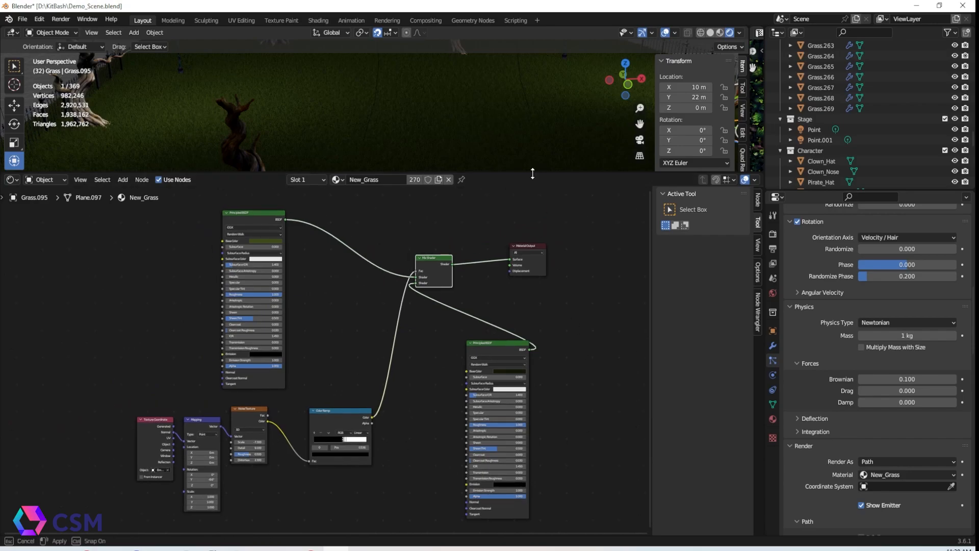
{"action": "left_click_drag", "start_coordinate": [532, 174], "coordinate": [532, 60]}
{"action": "scroll", "coordinate": [576, 216], "scroll_direction": "up", "scroll_amount": 3}
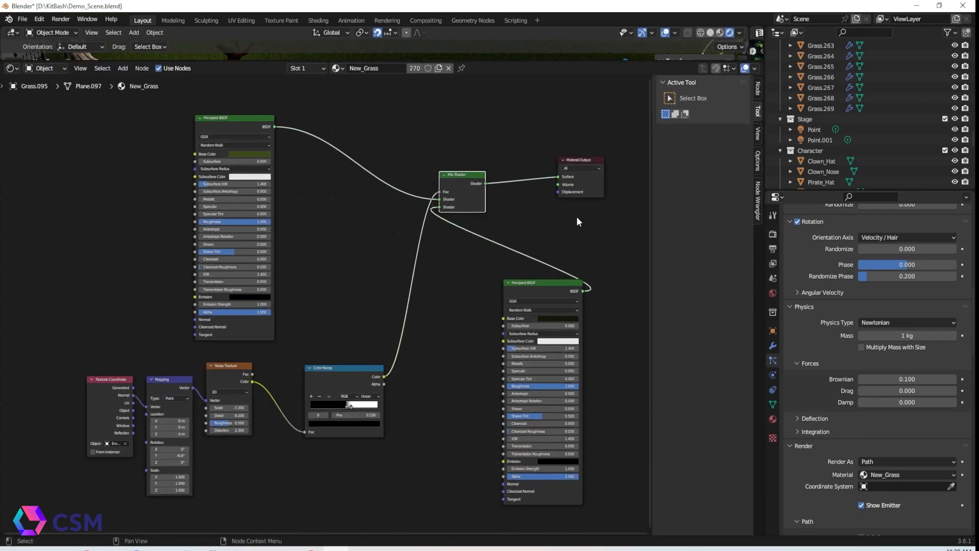
{"action": "middle_click_drag", "start_coordinate": [624, 246], "coordinate": [601, 247]}
{"action": "scroll", "coordinate": [611, 248], "scroll_direction": "up", "scroll_amount": 1}
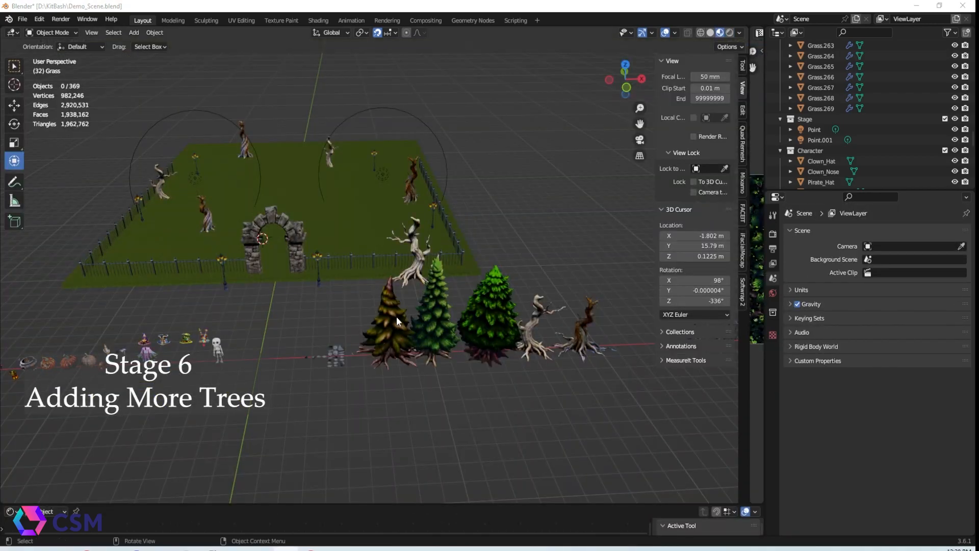
{"action": "left_click", "coordinate": [434, 318]}
{"action": "left_click", "coordinate": [484, 319]}
{"action": "left_click", "coordinate": [432, 318]}
{"action": "middle_click_drag", "start_coordinate": [531, 341], "coordinate": [479, 351]}
Duplicate a pine tree and move the copy along Y to the far side of the graveyard
{"action": "left_click", "coordinate": [229, 334]}
{"action": "key", "text": "shift+d"}
{"action": "right_click", "coordinate": [278, 346]}
{"action": "key", "text": "g"}
{"action": "key", "text": "y"}
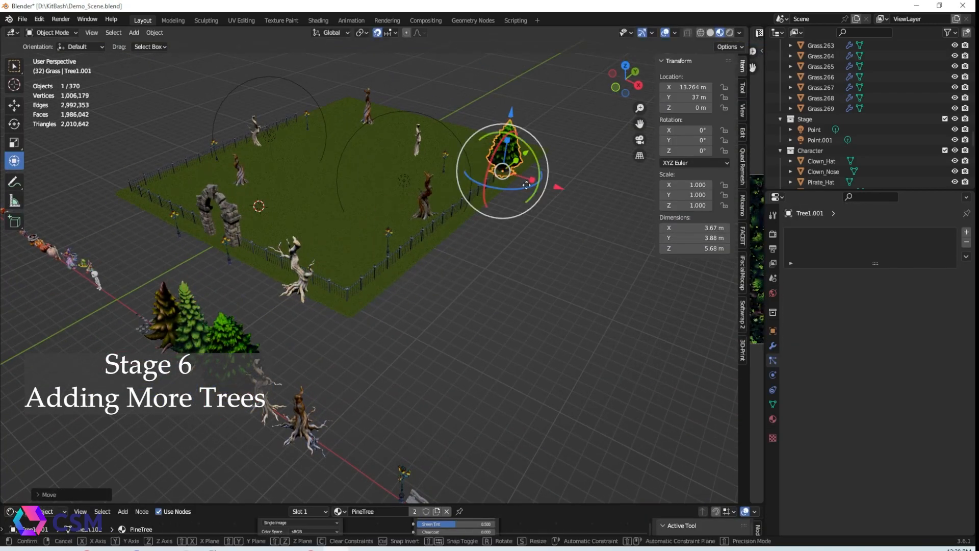
{"action": "left_click_drag", "start_coordinate": [441, 153], "coordinate": [441, 152]}
{"action": "left_click_drag", "start_coordinate": [426, 123], "coordinate": [457, 105]}
{"action": "middle_click_drag", "start_coordinate": [376, 172], "coordinate": [403, 187]}
Duplicate another tree from the asset row and drag the copy toward the enclosure
{"action": "left_click", "coordinate": [272, 389]}
{"action": "key", "text": "shift+d"}
{"action": "right_click", "coordinate": [278, 389]}
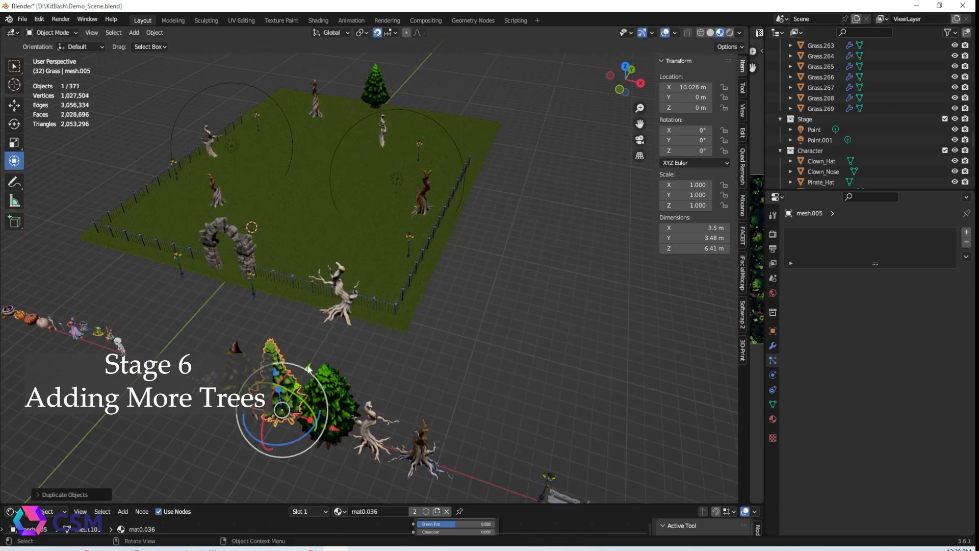
{"action": "left_click_drag", "start_coordinate": [303, 381], "coordinate": [367, 269]}
Duplicate a second pine tree, turn snapping off and place the copy near the enclosure's far corner
{"action": "left_click", "coordinate": [204, 272]}
{"action": "left_click", "coordinate": [235, 390]}
{"action": "key", "text": "shift+d"}
{"action": "left_click", "coordinate": [507, 177]}
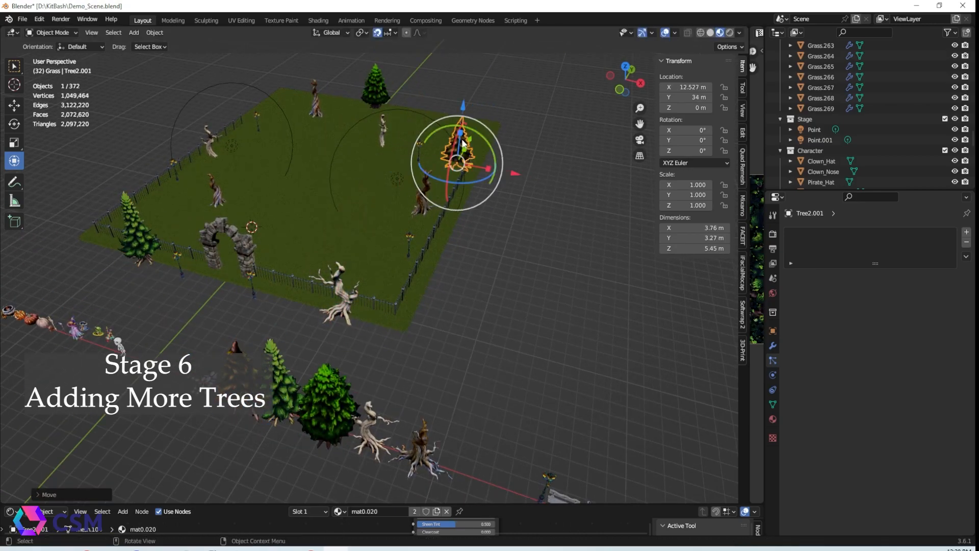
{"action": "left_click", "coordinate": [377, 34]}
{"action": "left_click_drag", "start_coordinate": [503, 177], "coordinate": [511, 178]}
Duplicate the pine tree inside the enclosure and move the copy to a new spot on the grass
{"action": "mouse_move", "coordinate": [352, 305]}
{"action": "middle_mouse_down"}
{"action": "mouse_move", "coordinate": [371, 306]}
{"action": "mouse_move", "coordinate": [274, 280]}
{"action": "mouse_move", "coordinate": [345, 292]}
{"action": "middle_mouse_up"}
{"action": "scroll", "coordinate": [357, 301], "scroll_direction": "up", "scroll_amount": 4}
{"action": "scroll", "coordinate": [345, 293], "scroll_direction": "up", "scroll_amount": 4}
{"action": "middle_click_drag", "start_coordinate": [346, 292], "coordinate": [457, 301]}
{"action": "scroll", "coordinate": [375, 293], "scroll_direction": "up", "scroll_amount": 3}
{"action": "scroll", "coordinate": [375, 293], "scroll_direction": "down", "scroll_amount": 3}
{"action": "scroll", "coordinate": [374, 295], "scroll_direction": "down", "scroll_amount": 5}
{"action": "left_click", "coordinate": [503, 163]}
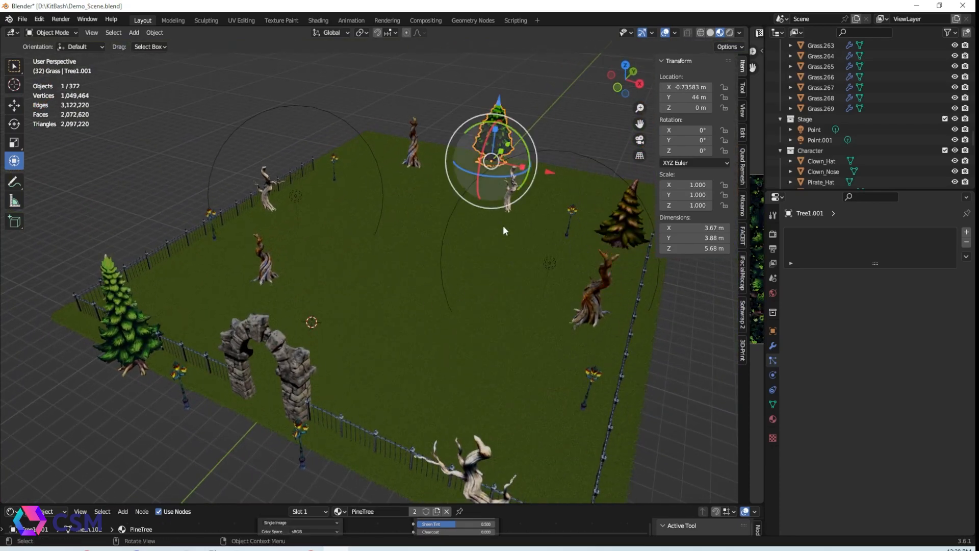
{"action": "key", "text": "g"}
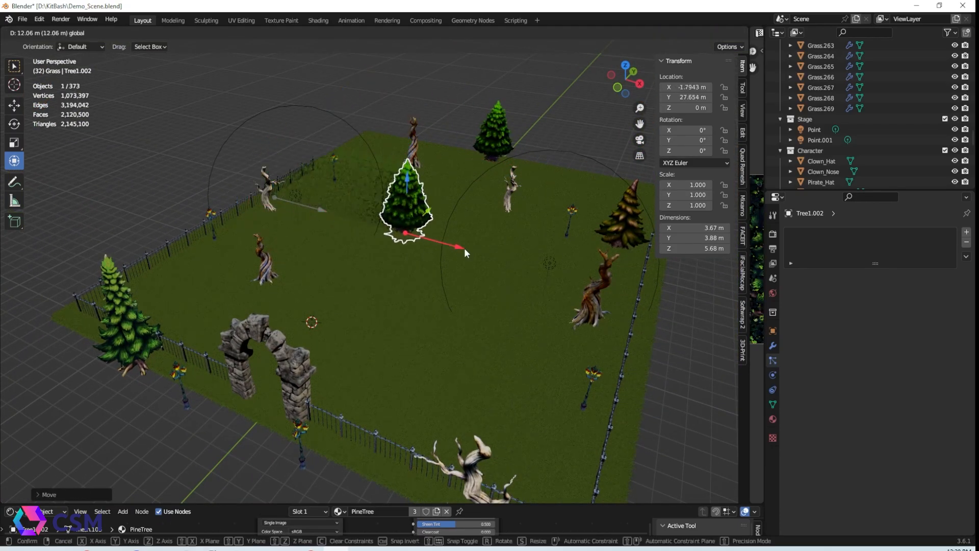
{"action": "left_click", "coordinate": [460, 281]}
Reposition the new pine tree and scale it to vary its size
{"action": "middle_click_drag", "start_coordinate": [460, 282], "coordinate": [449, 383], "text": "ctrl"}
{"action": "middle_click_drag", "start_coordinate": [449, 383], "coordinate": [421, 302]}
{"action": "left_click_drag", "start_coordinate": [360, 322], "coordinate": [360, 304]}
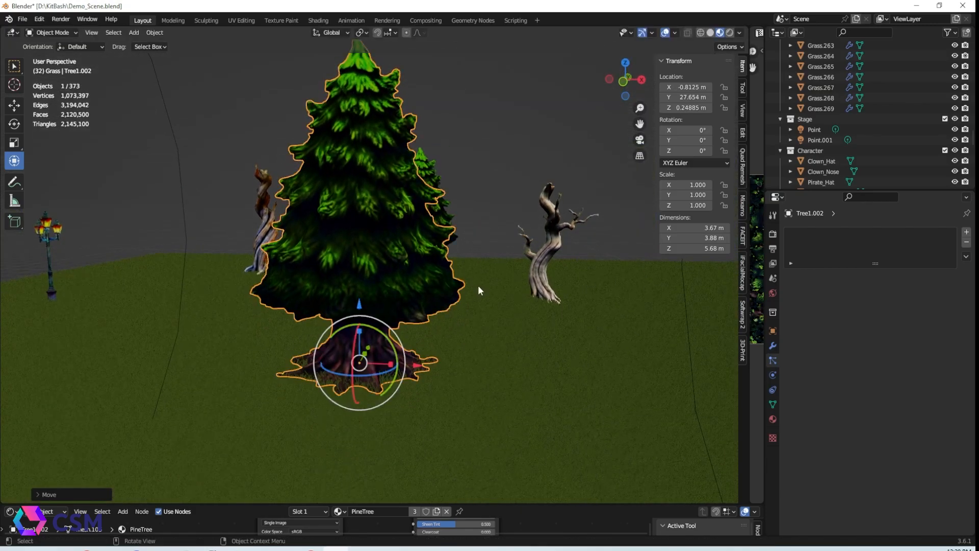
{"action": "left_click", "coordinate": [471, 287]}
{"action": "middle_click_drag", "start_coordinate": [471, 287], "coordinate": [387, 268]}
{"action": "left_click", "coordinate": [387, 268]}
{"action": "key", "text": "s"}
{"action": "left_click", "coordinate": [459, 388]}
{"action": "middle_click_drag", "start_coordinate": [459, 389], "coordinate": [336, 290], "text": "ctrl"}
{"action": "middle_click_drag", "start_coordinate": [337, 290], "coordinate": [354, 300]}
{"action": "left_click_drag", "start_coordinate": [349, 262], "coordinate": [380, 255]}
{"action": "mouse_move", "coordinate": [403, 278]}
{"action": "middle_mouse_down"}
{"action": "mouse_move", "coordinate": [408, 260]}
{"action": "mouse_move", "coordinate": [408, 293]}
{"action": "middle_mouse_up"}
{"action": "left_click", "coordinate": [344, 143]}
{"action": "left_click_drag", "start_coordinate": [390, 154], "coordinate": [423, 155]}
{"action": "middle_click_drag", "start_coordinate": [426, 257], "coordinate": [402, 352]}
{"action": "left_click", "coordinate": [402, 352]}
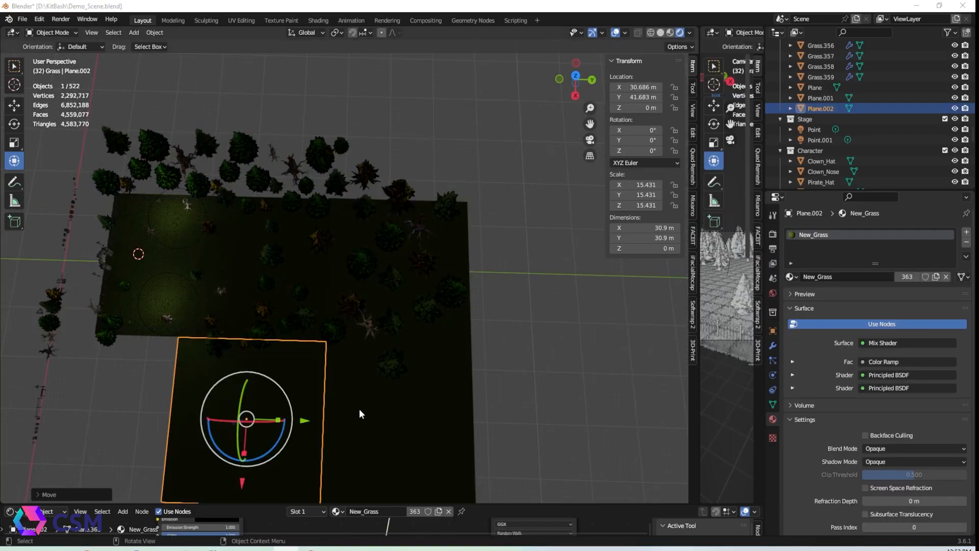
Duplicate a grass plane and move the copy beside the field to extend the grass area
{"action": "left_click", "coordinate": [359, 408]}
{"action": "left_click", "coordinate": [300, 416]}
{"action": "mouse_move", "coordinate": [306, 422]}
{"action": "left_mouse_down"}
{"action": "mouse_move", "coordinate": [197, 422]}
{"action": "mouse_move", "coordinate": [315, 427]}
{"action": "left_mouse_up"}
{"action": "key", "text": "ctrl+z"}
{"action": "left_click", "coordinate": [378, 427]}
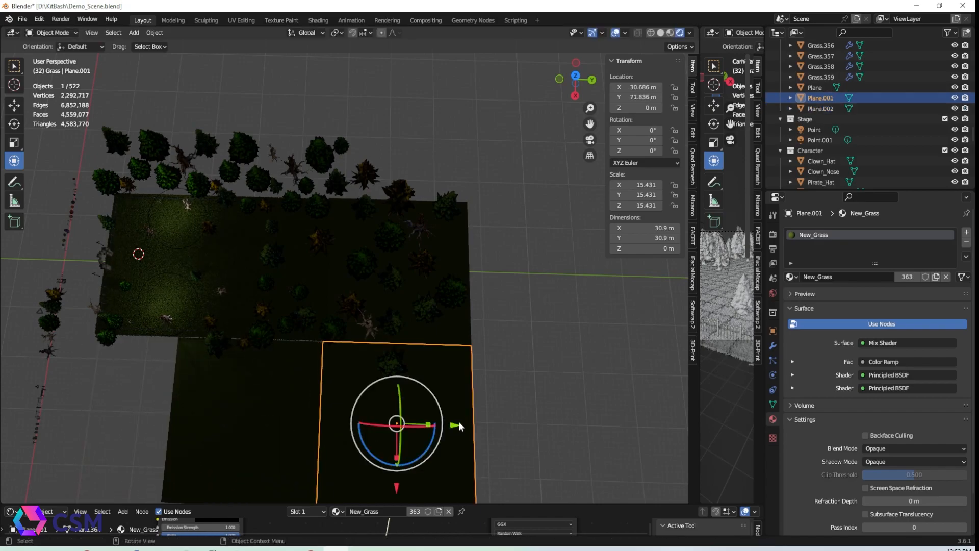
{"action": "left_click", "coordinate": [260, 422]}
{"action": "left_click_drag", "start_coordinate": [241, 480], "coordinate": [242, 479]}
{"action": "key", "text": "shift+d"}
{"action": "right_click", "coordinate": [262, 471]}
{"action": "left_click_drag", "start_coordinate": [303, 422], "coordinate": [102, 433]}
{"action": "middle_click_drag", "start_coordinate": [173, 433], "coordinate": [253, 410]}
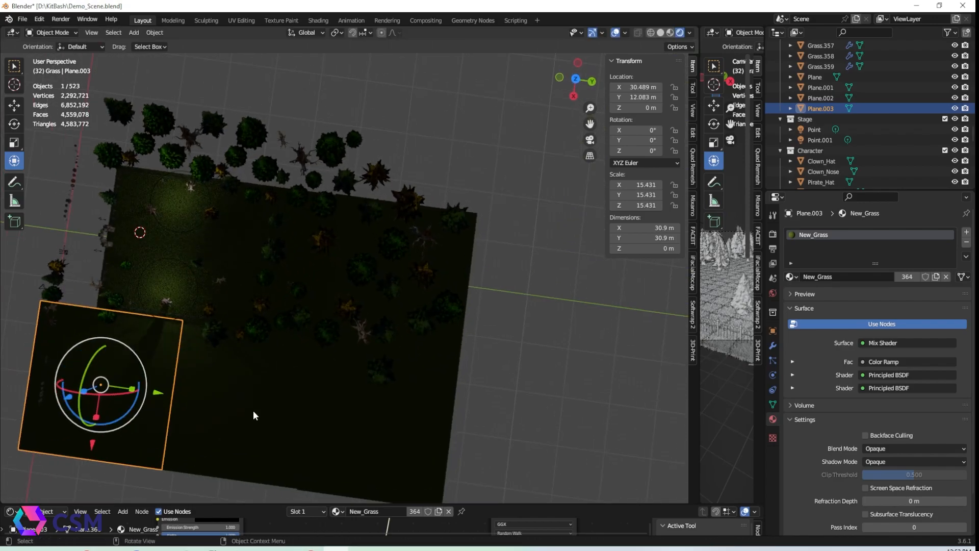
Duplicate a strip of three grass planes and move it about 63 m to the other side
{"action": "left_click", "coordinate": [253, 410], "text": "shift"}
{"action": "left_click", "coordinate": [348, 412], "text": "shift"}
{"action": "key", "text": "shift+d"}
{"action": "right_click", "coordinate": [351, 418]}
{"action": "left_click_drag", "start_coordinate": [233, 463], "coordinate": [318, 156]}
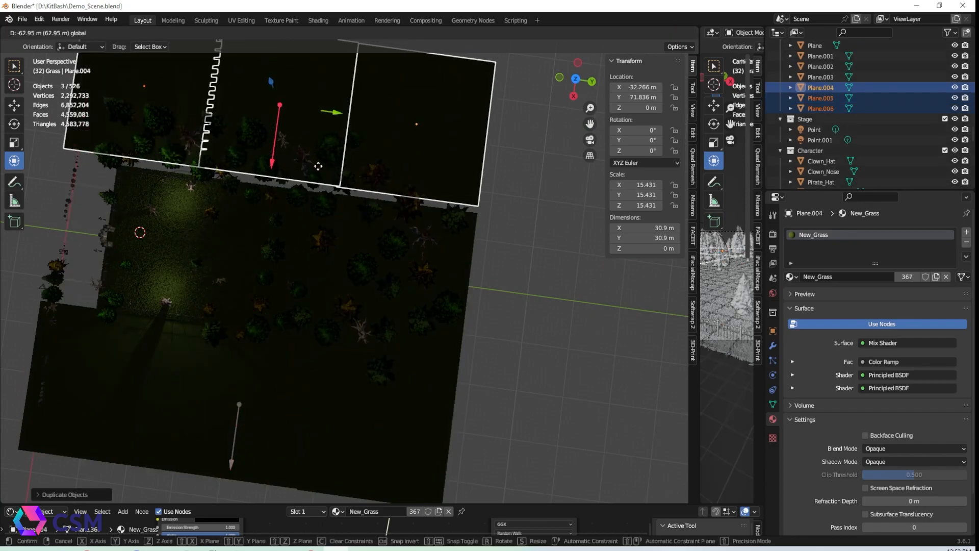
{"action": "left_click_drag", "start_coordinate": [390, 177], "coordinate": [390, 176]}
{"action": "key", "text": "alt+a"}
{"action": "middle_click_drag", "start_coordinate": [155, 325], "coordinate": [116, 320]}
{"action": "left_click", "coordinate": [116, 320]}
{"action": "left_click", "coordinate": [213, 317], "text": "shift"}
{"action": "left_click_drag", "start_coordinate": [187, 342], "coordinate": [172, 321]}
{"action": "key", "text": "alt+a"}
{"action": "middle_click_drag", "start_coordinate": [342, 356], "coordinate": [346, 335]}
Select the column of three grass planes, duplicate them and move the copies 32 m along Y
{"action": "scroll", "coordinate": [346, 335], "scroll_direction": "up", "scroll_amount": 5}
{"action": "middle_click_drag", "start_coordinate": [360, 220], "coordinate": [376, 285], "text": "shift"}
{"action": "scroll", "coordinate": [362, 284], "scroll_direction": "up", "scroll_amount": 3}
{"action": "scroll", "coordinate": [408, 290], "scroll_direction": "down", "scroll_amount": 10}
{"action": "left_click_drag", "start_coordinate": [449, 265], "coordinate": [412, 375], "text": "alt"}
{"action": "left_click", "coordinate": [421, 255], "text": "shift"}
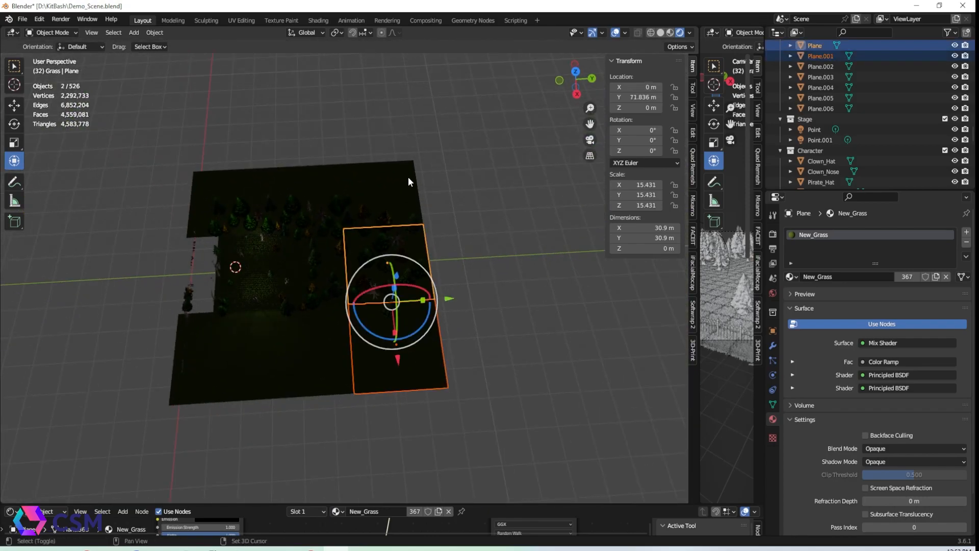
{"action": "left_click", "coordinate": [405, 170], "text": "shift"}
{"action": "key", "text": "shift+d"}
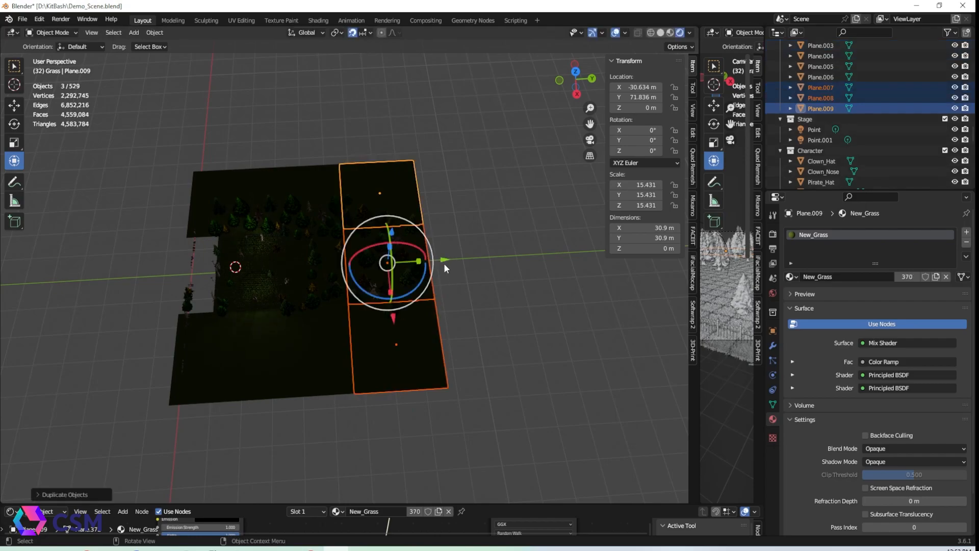
{"action": "key", "text": "y"}
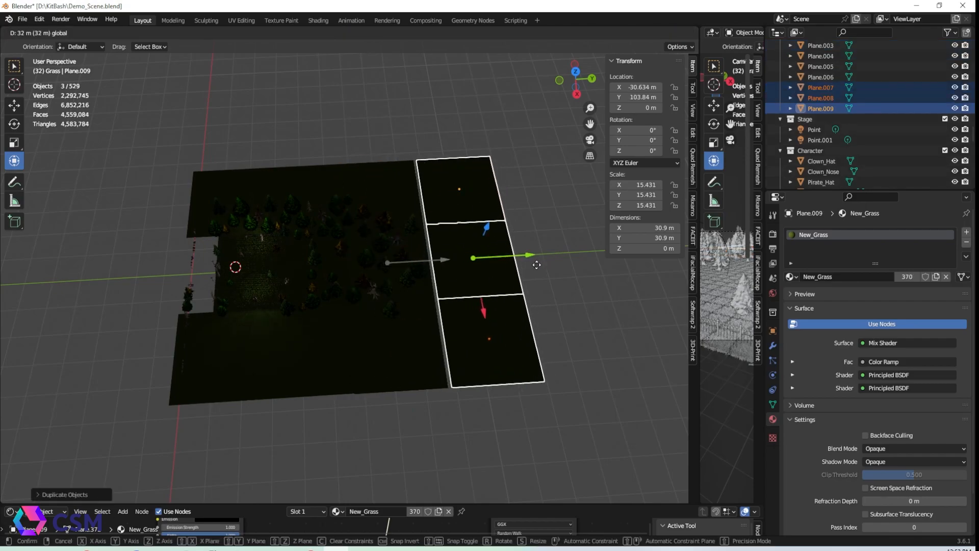
{"action": "left_click", "coordinate": [537, 265]}
Duplicate the grass planes again and extend the field further along Y
{"action": "key", "text": "shift+d"}
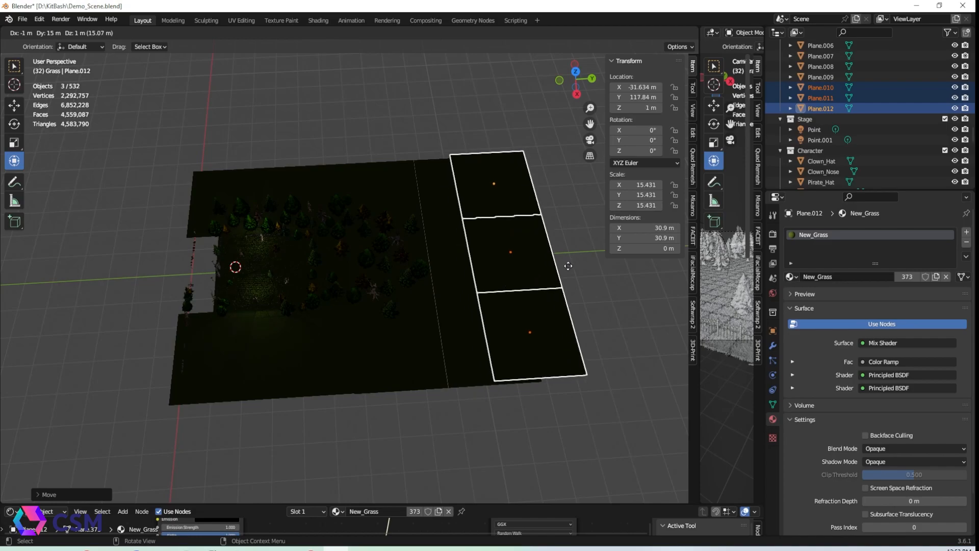
{"action": "left_click", "coordinate": [565, 274]}
{"action": "key", "text": "ctrl+z"}
{"action": "key", "text": "shift+d"}
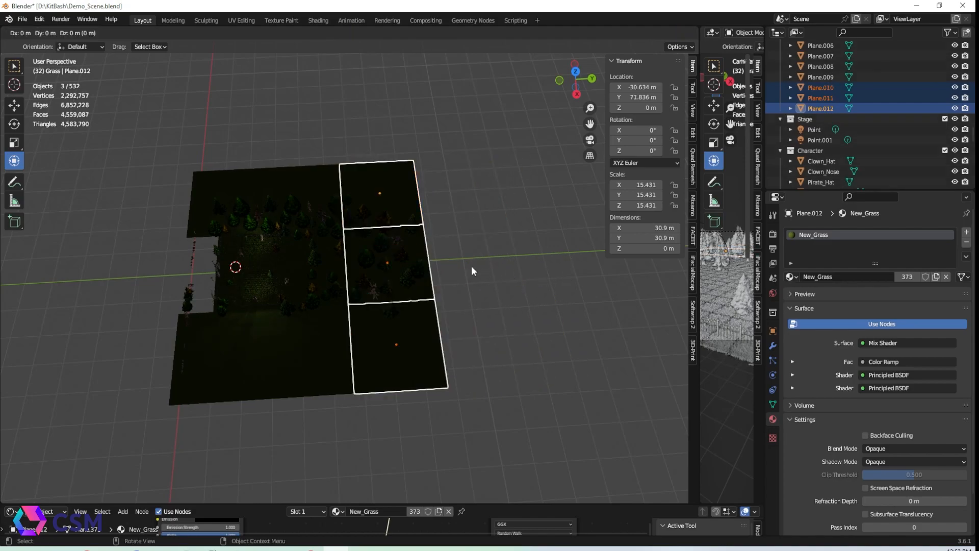
{"action": "right_click", "coordinate": [481, 268]}
{"action": "left_click_drag", "start_coordinate": [444, 259], "coordinate": [624, 250]}
{"action": "key", "text": "shift+d"}
{"action": "right_click", "coordinate": [531, 262]}
{"action": "left_click", "coordinate": [459, 145]}
{"action": "middle_click_drag", "start_coordinate": [402, 171], "coordinate": [477, 150]}
Review the extended graveyard scene and the surrounding forest from above
{"action": "scroll", "coordinate": [373, 278], "scroll_direction": "up", "scroll_amount": 6}
{"action": "left_click_drag", "start_coordinate": [350, 338], "coordinate": [381, 283], "text": "alt"}
{"action": "scroll", "coordinate": [379, 319], "scroll_direction": "down", "scroll_amount": 2}
{"action": "scroll", "coordinate": [381, 284], "scroll_direction": "down", "scroll_amount": 3}
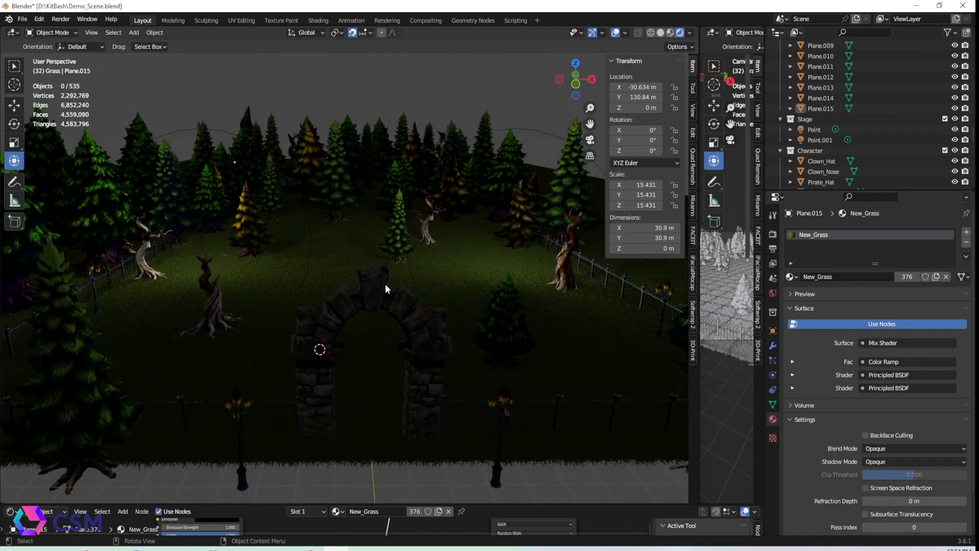
{"action": "scroll", "coordinate": [406, 271], "scroll_direction": "down", "scroll_amount": 5}
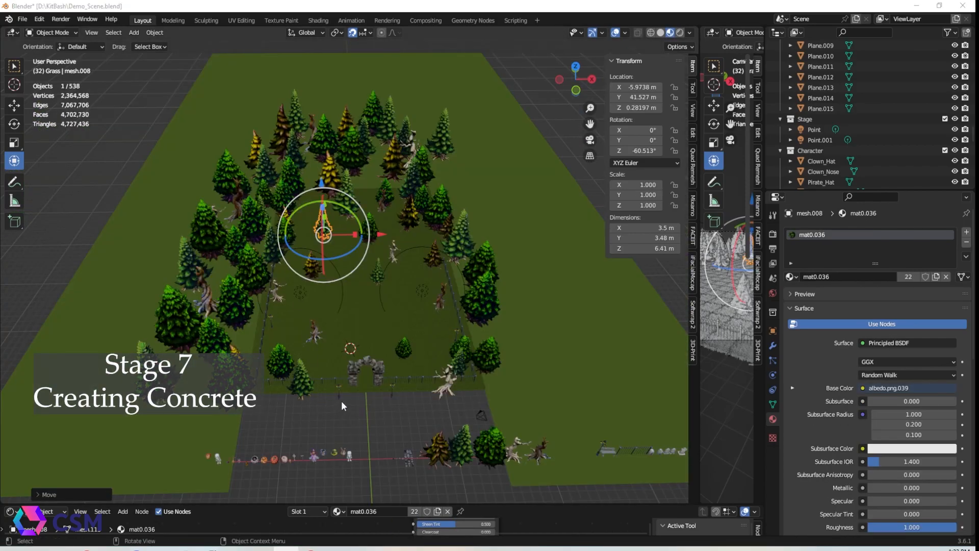
{"action": "scroll", "coordinate": [357, 378], "scroll_direction": "up", "scroll_amount": 5}
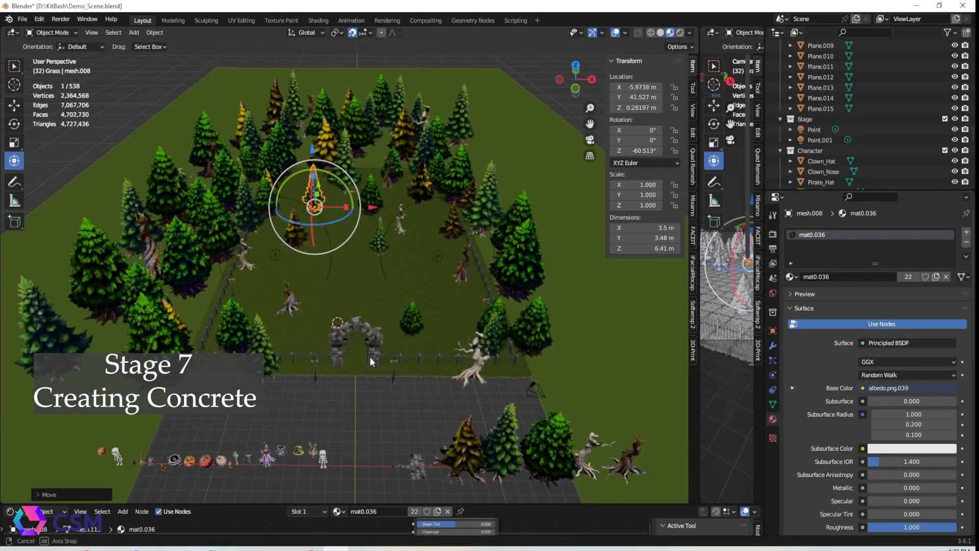
{"action": "middle_click_drag", "start_coordinate": [375, 350], "coordinate": [329, 319]}
{"action": "scroll", "coordinate": [370, 393], "scroll_direction": "down", "scroll_amount": 2}
{"action": "scroll", "coordinate": [345, 352], "scroll_direction": "up", "scroll_amount": 2}
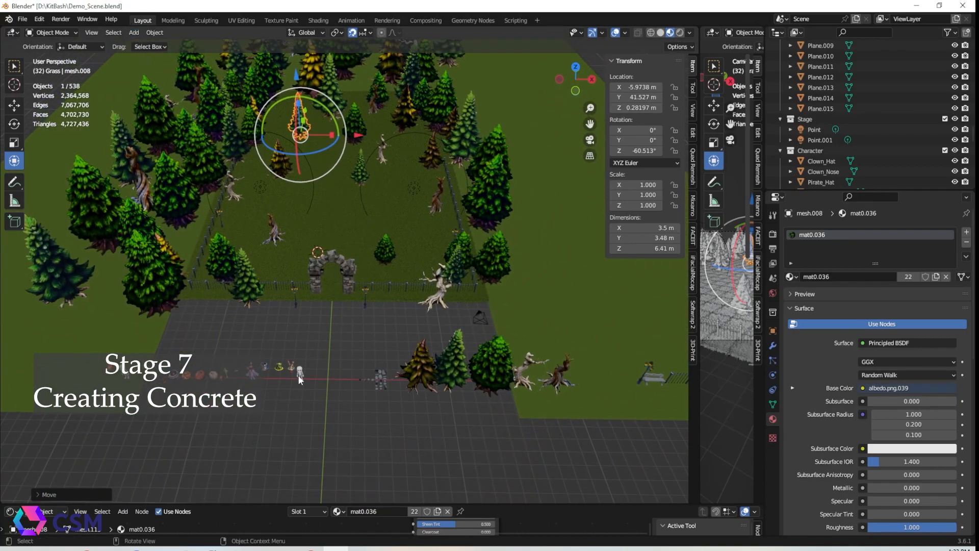
Add a plane mesh at the world origin and frame it in the view
{"action": "left_click", "coordinate": [130, 32]}
{"action": "mouse_move", "coordinate": [143, 44]}
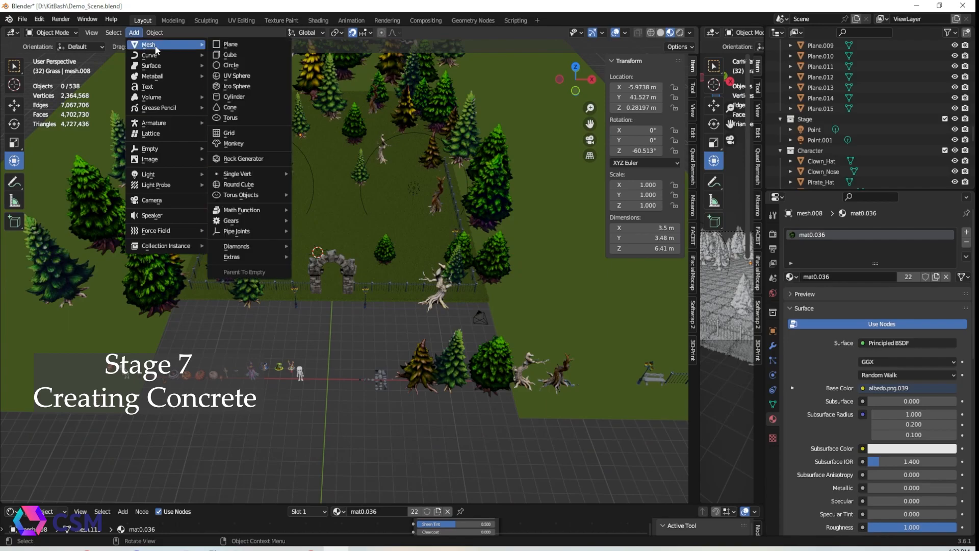
{"action": "left_click", "coordinate": [255, 46]}
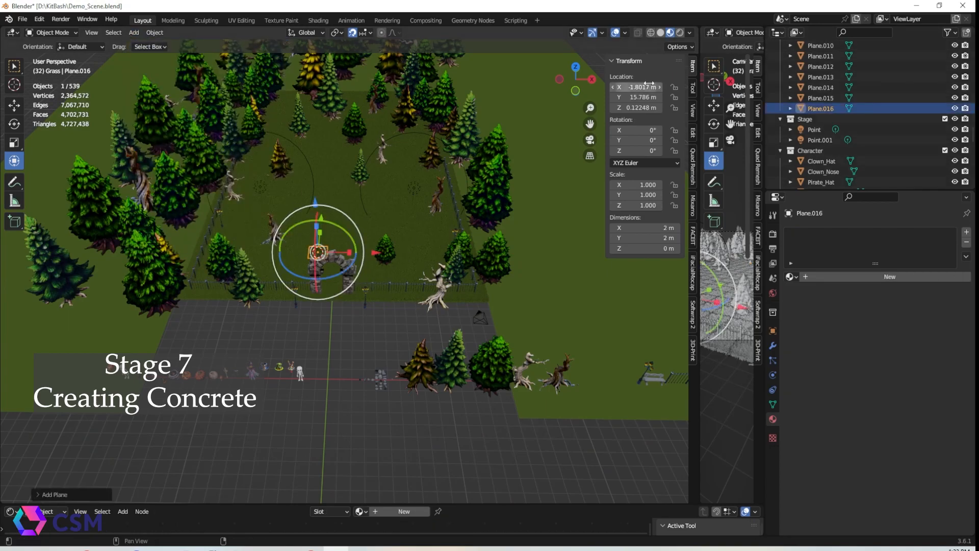
{"action": "key", "text": "Return"}
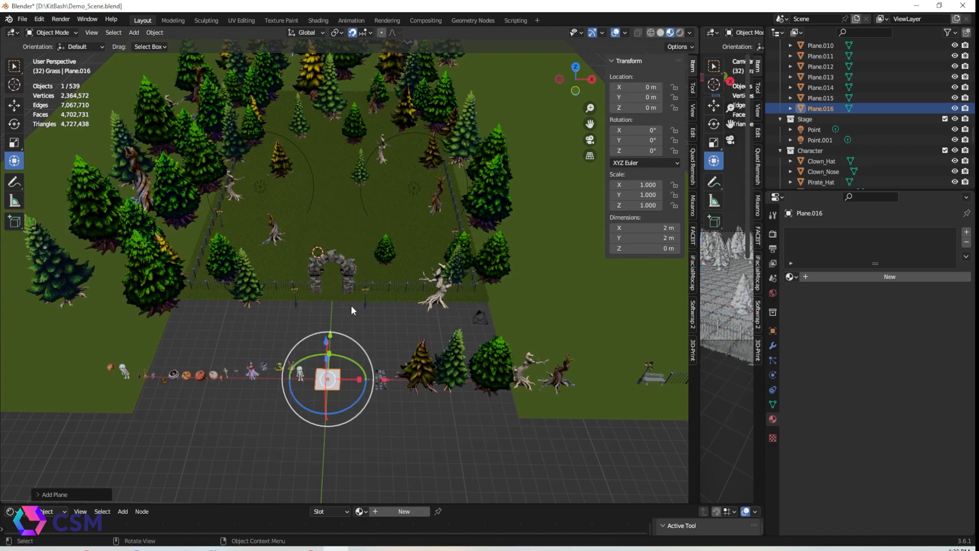
{"action": "key", "text": "KP_Decimal"}
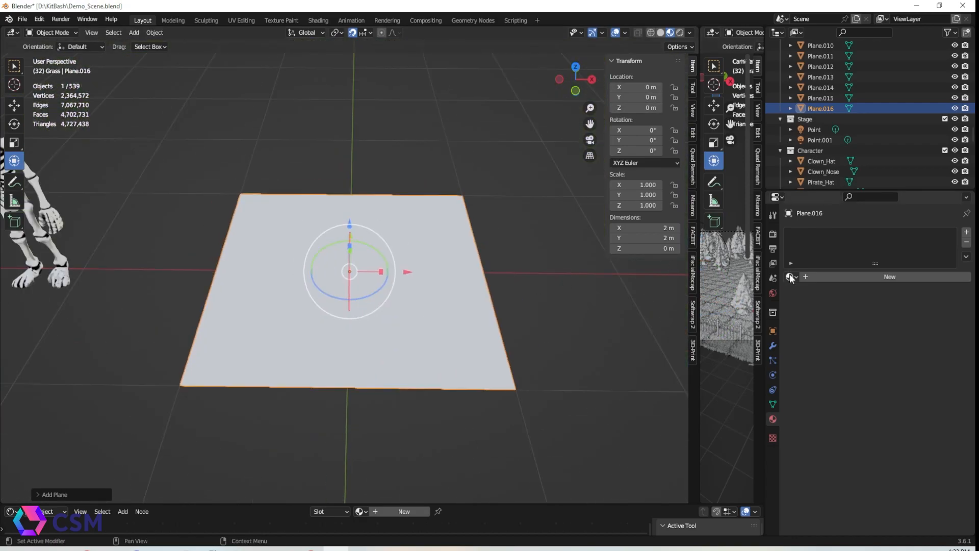
Assign the existing Concrete material to the new plane and open the shader editor
{"action": "left_click", "coordinate": [791, 277]}
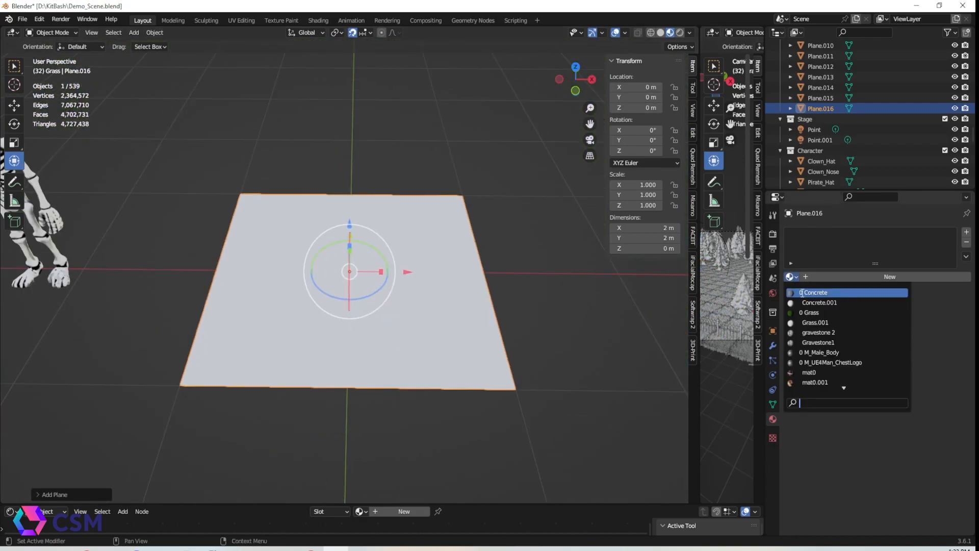
{"action": "left_click", "coordinate": [833, 294]}
{"action": "left_click_drag", "start_coordinate": [544, 503], "coordinate": [551, 310]}
{"action": "scroll", "coordinate": [386, 372], "scroll_direction": "down", "scroll_amount": 2}
{"action": "middle_click_drag", "start_coordinate": [387, 373], "coordinate": [364, 488]}
{"action": "scroll", "coordinate": [349, 417], "scroll_direction": "down", "scroll_amount": 1}
{"action": "middle_click_drag", "start_coordinate": [376, 383], "coordinate": [154, 390]}
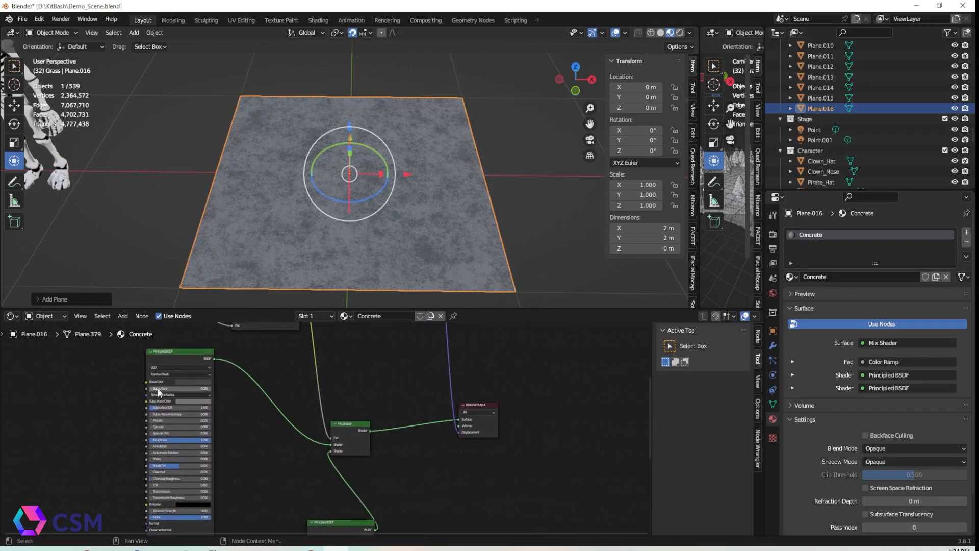
Examine the Concrete material's node tree with its Musgrave texture, color ramps, mix shader and displacement
{"action": "scroll", "coordinate": [155, 390], "scroll_direction": "down", "scroll_amount": 1}
{"action": "scroll", "coordinate": [437, 240], "scroll_direction": "down", "scroll_amount": 1}
{"action": "scroll", "coordinate": [432, 406], "scroll_direction": "down", "scroll_amount": 1}
{"action": "scroll", "coordinate": [372, 379], "scroll_direction": "down", "scroll_amount": 1}
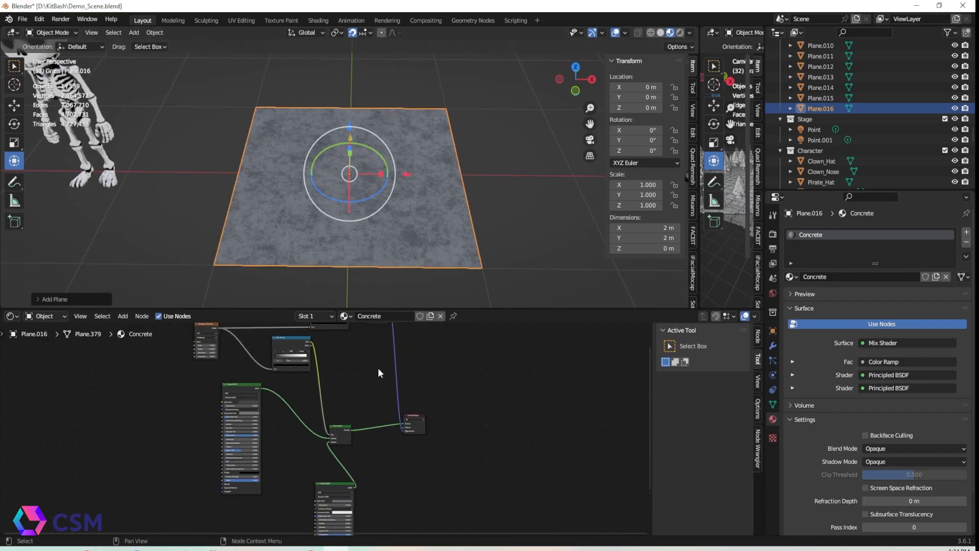
{"action": "left_click_drag", "start_coordinate": [473, 309], "coordinate": [475, 113]}
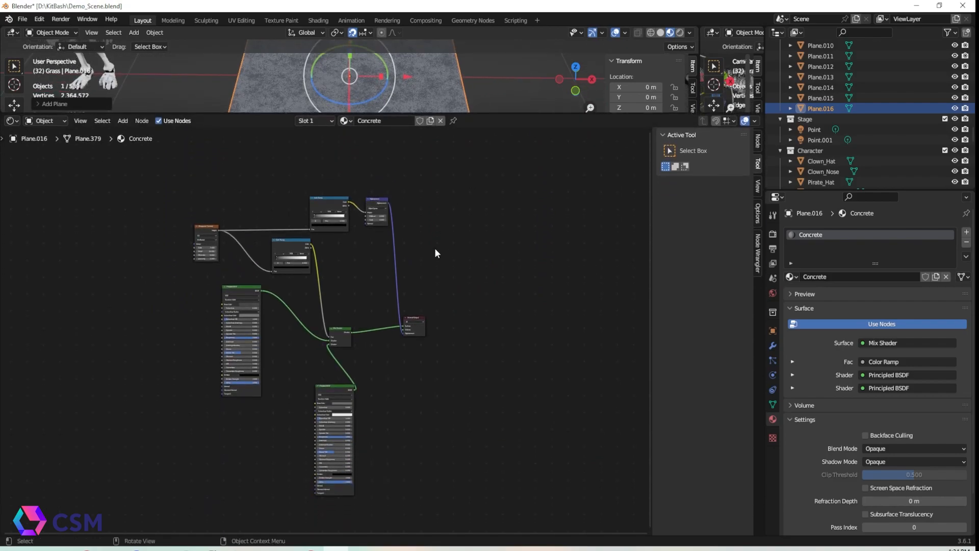
{"action": "scroll", "coordinate": [428, 291], "scroll_direction": "up", "scroll_amount": 1}
{"action": "left_click_drag", "start_coordinate": [341, 393], "coordinate": [309, 359]}
{"action": "scroll", "coordinate": [296, 258], "scroll_direction": "up", "scroll_amount": 1}
{"action": "middle_click_drag", "start_coordinate": [297, 260], "coordinate": [439, 266]}
{"action": "scroll", "coordinate": [439, 265], "scroll_direction": "up", "scroll_amount": 1}
{"action": "middle_click_drag", "start_coordinate": [520, 246], "coordinate": [442, 286]}
{"action": "scroll", "coordinate": [474, 274], "scroll_direction": "up", "scroll_amount": 2}
{"action": "middle_click_drag", "start_coordinate": [483, 256], "coordinate": [466, 267]}
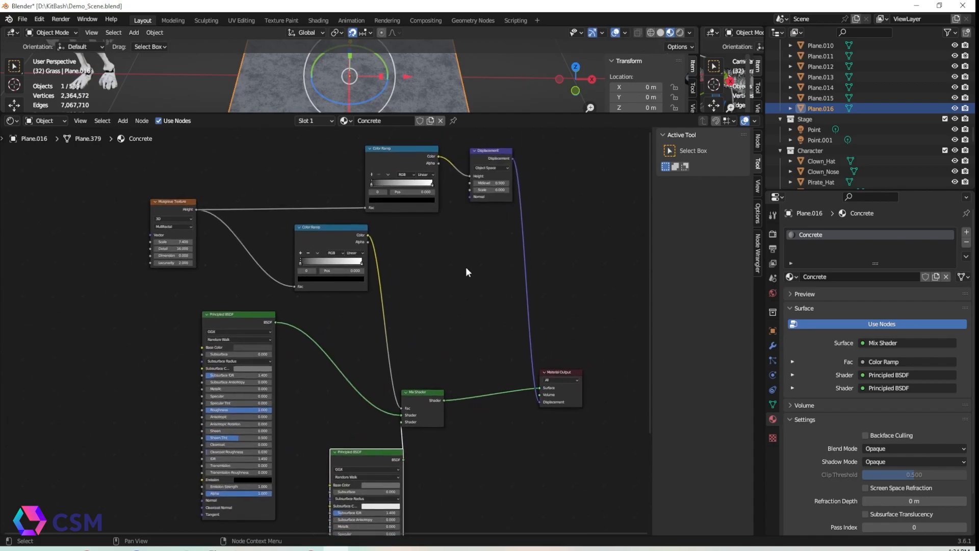
{"action": "scroll", "coordinate": [468, 268], "scroll_direction": "up", "scroll_amount": 1}
{"action": "middle_click_drag", "start_coordinate": [431, 362], "coordinate": [424, 417]}
{"action": "middle_click_drag", "start_coordinate": [417, 347], "coordinate": [416, 397]}
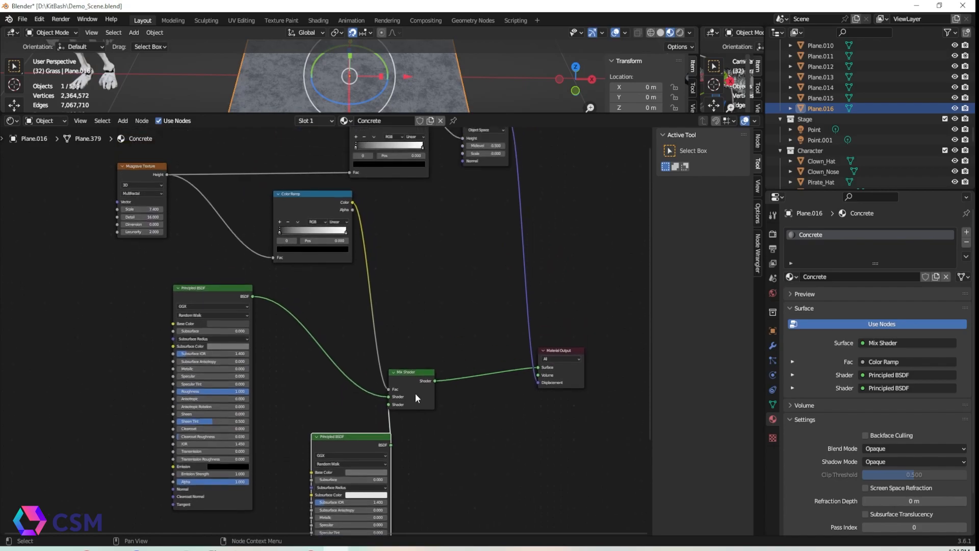
{"action": "middle_click_drag", "start_coordinate": [494, 265], "coordinate": [426, 317]}
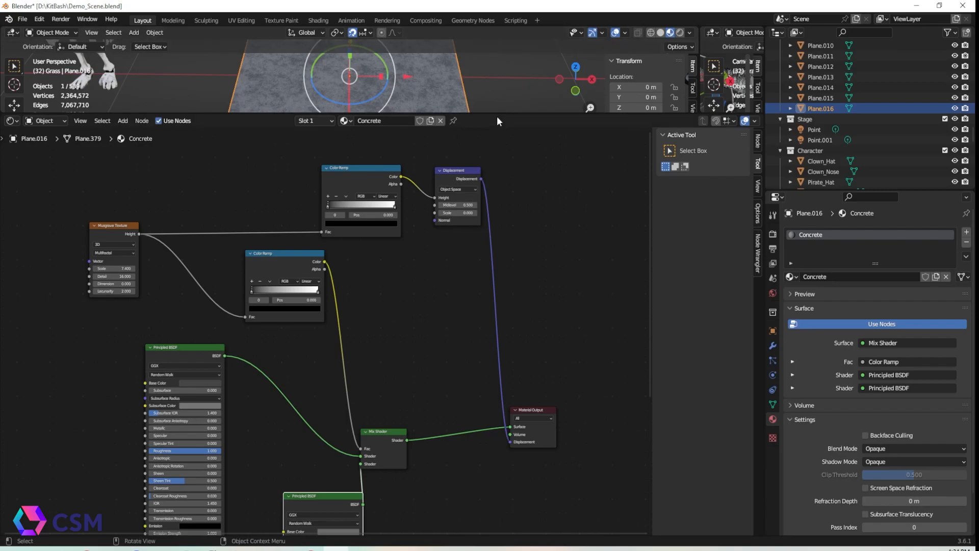
{"action": "left_click_drag", "start_coordinate": [500, 141], "coordinate": [434, 391]}
{"action": "scroll", "coordinate": [414, 296], "scroll_direction": "up", "scroll_amount": 3}
{"action": "middle_click_drag", "start_coordinate": [415, 304], "coordinate": [427, 247]}
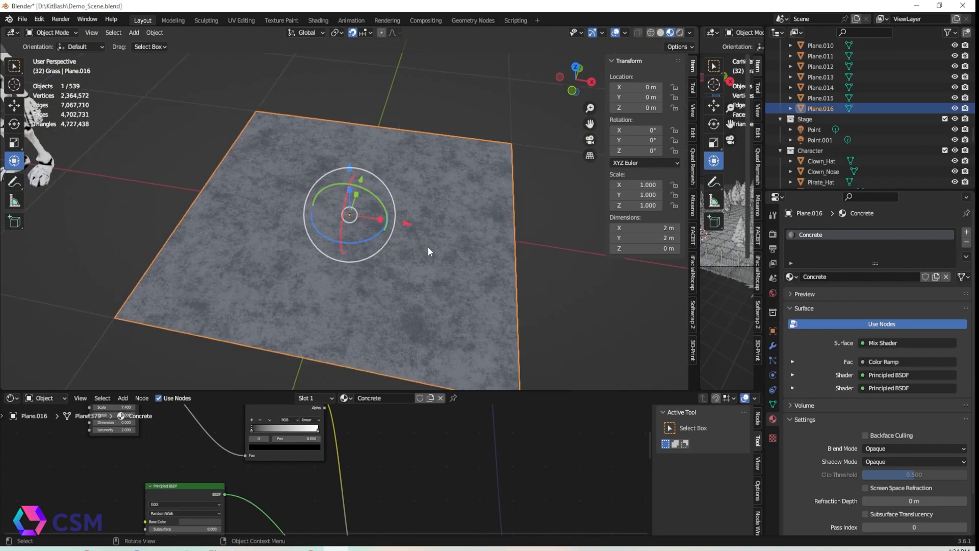
Preview the concrete plane in rendered shading
{"action": "left_click", "coordinate": [681, 33]}
{"action": "scroll", "coordinate": [389, 262], "scroll_direction": "up", "scroll_amount": 3}
{"action": "middle_click_drag", "start_coordinate": [391, 270], "coordinate": [414, 236]}
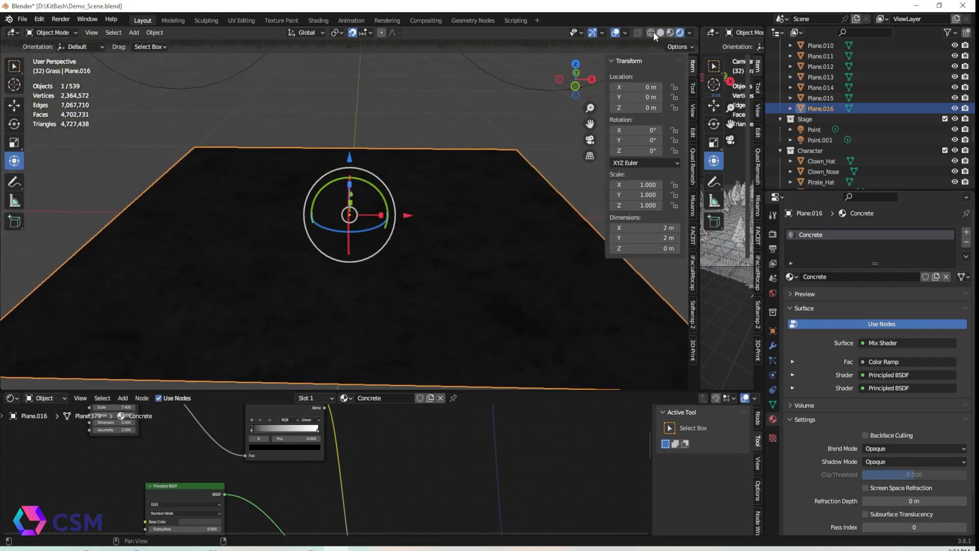
Select the two newest concrete planes, duplicate them and move the copies along Y beside the originals
{"action": "left_click", "coordinate": [670, 32]}
{"action": "scroll", "coordinate": [383, 202], "scroll_direction": "down", "scroll_amount": 8}
{"action": "middle_click_drag", "start_coordinate": [383, 202], "coordinate": [286, 219]}
{"action": "mouse_move", "coordinate": [428, 219]}
{"action": "middle_mouse_down", "text": "shift"}
{"action": "mouse_move", "coordinate": [293, 264]}
{"action": "mouse_move", "coordinate": [288, 300]}
{"action": "middle_mouse_up", "text": "shift"}
{"action": "scroll", "coordinate": [288, 300], "scroll_direction": "down", "scroll_amount": 2}
{"action": "left_click_drag", "start_coordinate": [294, 249], "coordinate": [485, 254]}
{"action": "key", "text": "shift+d"}
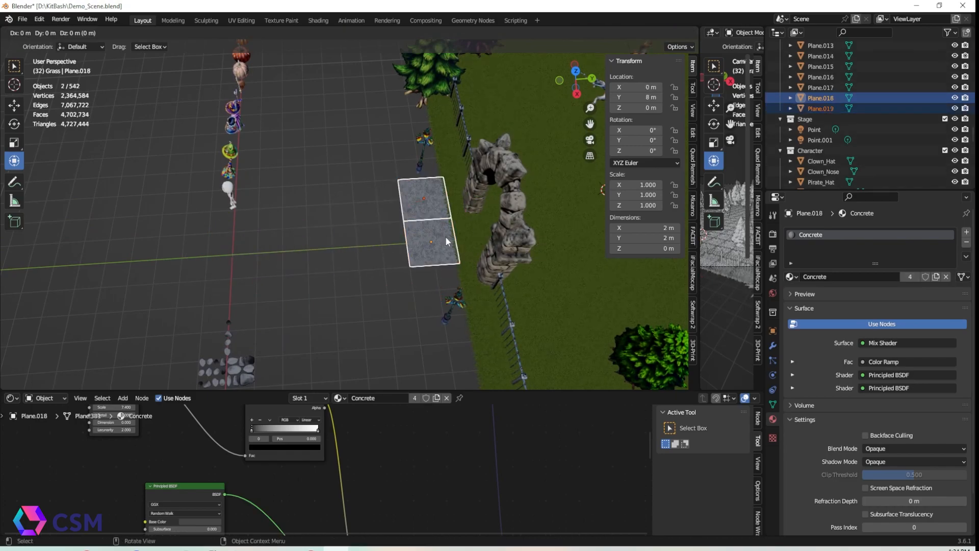
{"action": "key", "text": "g"}
{"action": "key", "text": "y"}
{"action": "key", "text": "Return"}
Rename a new collection to Concrete and move the concrete planes into it
{"action": "scroll", "coordinate": [888, 92], "scroll_direction": "down", "scroll_amount": 5}
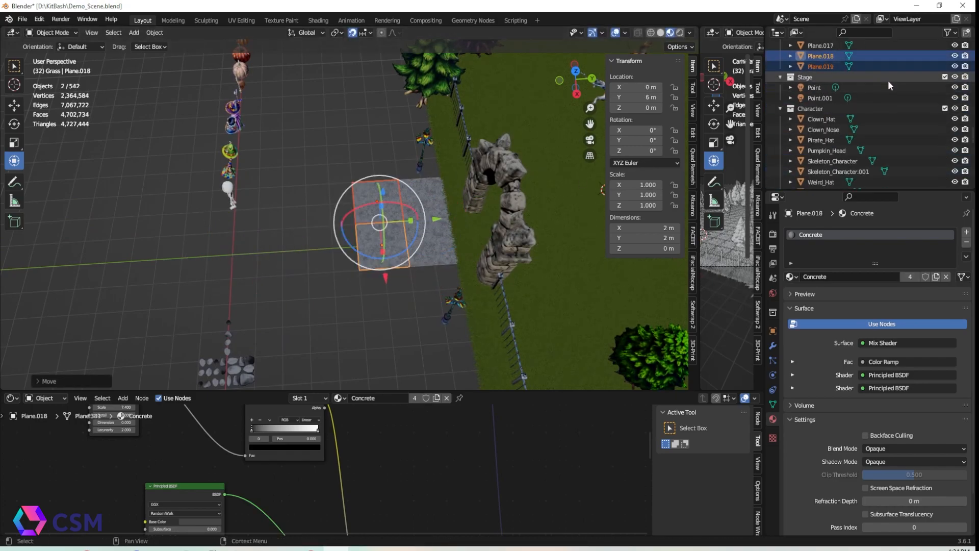
{"action": "left_click", "coordinate": [780, 139]}
{"action": "left_click", "coordinate": [782, 129]}
{"action": "left_click", "coordinate": [782, 137]}
{"action": "double_click", "coordinate": [811, 179]}
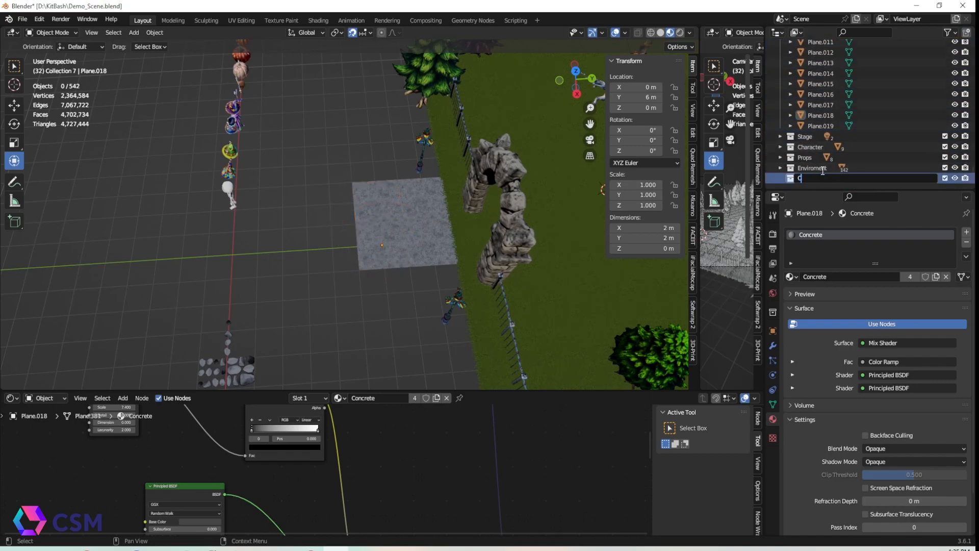
{"action": "left_click", "coordinate": [826, 95]}
{"action": "left_click", "coordinate": [829, 125], "text": "shift"}
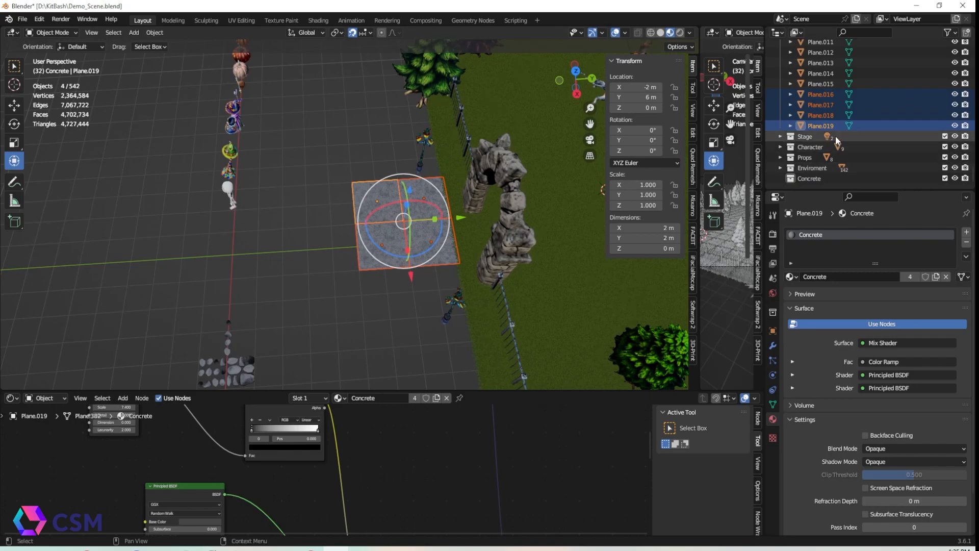
{"action": "left_click_drag", "start_coordinate": [809, 179], "coordinate": [810, 178]}
Duplicate the concrete planes to build a larger block of tiles beside the fence
{"action": "left_click", "coordinate": [378, 256], "text": "shift"}
{"action": "key", "text": "shift+d"}
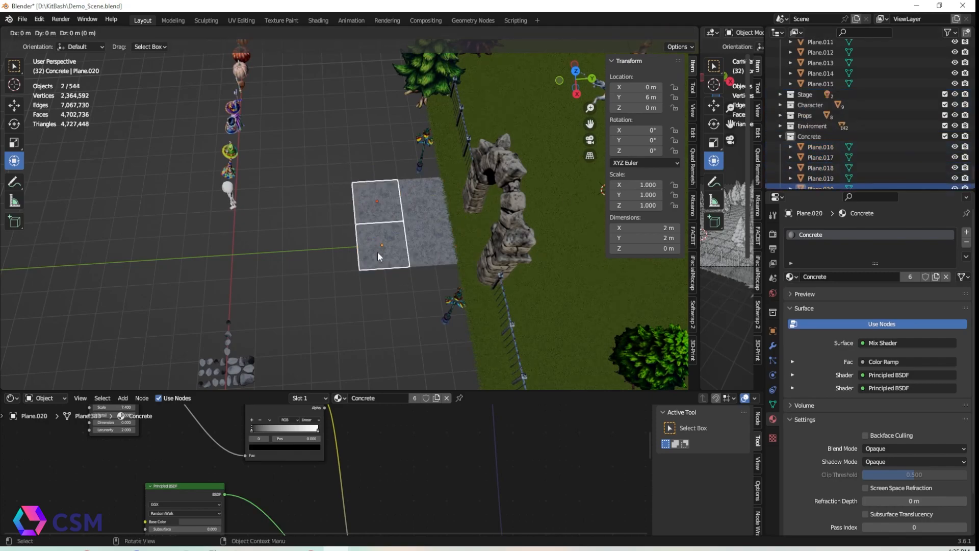
{"action": "right_click", "coordinate": [378, 255]}
{"action": "left_click_drag", "start_coordinate": [435, 219], "coordinate": [388, 220]}
{"action": "left_click", "coordinate": [378, 207], "text": "shift"}
{"action": "left_click", "coordinate": [381, 246], "text": "shift"}
{"action": "left_click", "coordinate": [423, 205], "text": "shift"}
{"action": "left_click", "coordinate": [430, 245], "text": "shift"}
{"action": "left_click_drag", "start_coordinate": [385, 278], "coordinate": [365, 389]}
{"action": "key", "text": "shift+d"}
{"action": "right_click", "coordinate": [376, 212]}
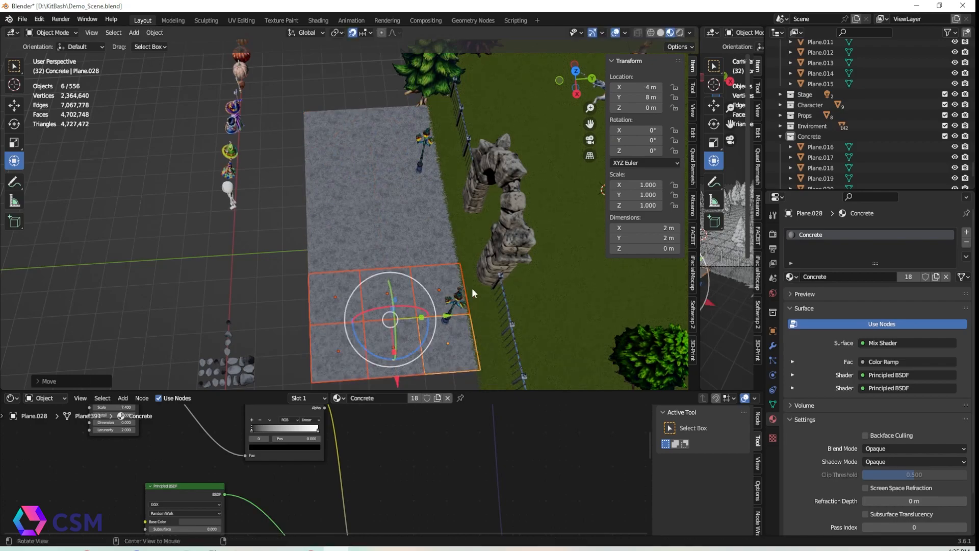
Keep duplicating and placing concrete tiles to extend the path along the fence
{"action": "middle_click_drag", "start_coordinate": [472, 287], "coordinate": [508, 260]}
{"action": "key", "text": "shift+d"}
{"action": "right_click", "coordinate": [508, 260]}
{"action": "left_click_drag", "start_coordinate": [497, 230], "coordinate": [561, 235]}
{"action": "key", "text": "shift+d"}
{"action": "middle_click_drag", "start_coordinate": [376, 253], "coordinate": [468, 289]}
{"action": "left_click", "coordinate": [364, 290]}
{"action": "middle_click_drag", "start_coordinate": [364, 290], "coordinate": [371, 273]}
Move the trees that overlap the concrete path out of the way
{"action": "scroll", "coordinate": [371, 273], "scroll_direction": "up", "scroll_amount": 2}
{"action": "left_click", "coordinate": [368, 293]}
{"action": "key", "text": "g"}
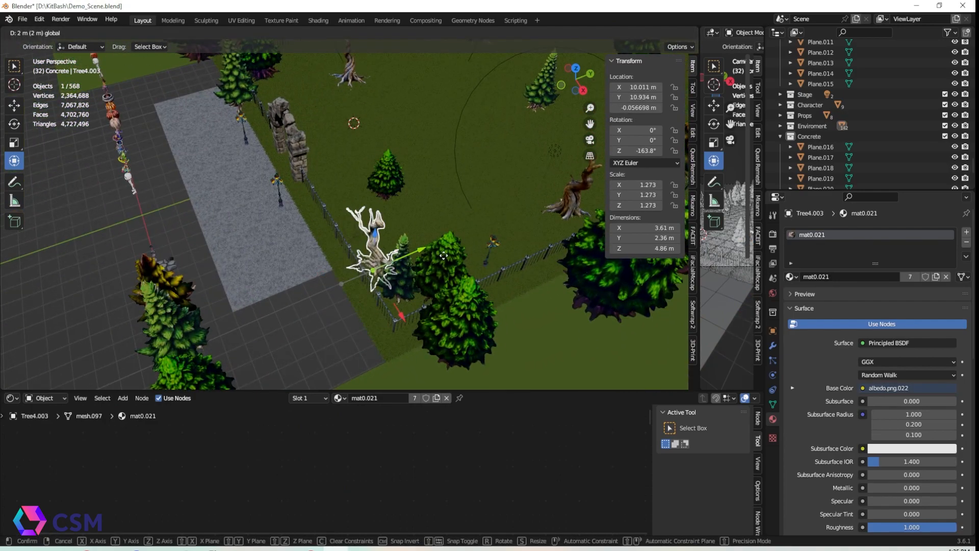
{"action": "left_click", "coordinate": [439, 263]}
{"action": "middle_click_drag", "start_coordinate": [438, 263], "coordinate": [413, 276]}
{"action": "left_click", "coordinate": [390, 224]}
{"action": "middle_click_drag", "start_coordinate": [390, 224], "coordinate": [311, 311]}
{"action": "middle_click_drag", "start_coordinate": [275, 312], "coordinate": [438, 306], "text": "shift"}
{"action": "left_click", "coordinate": [284, 228]}
{"action": "middle_click_drag", "start_coordinate": [310, 271], "coordinate": [288, 291]}
{"action": "left_click_drag", "start_coordinate": [302, 184], "coordinate": [342, 160]}
{"action": "left_click_drag", "start_coordinate": [352, 202], "coordinate": [415, 219]}
{"action": "middle_click_drag", "start_coordinate": [415, 219], "coordinate": [398, 198]}
{"action": "left_click_drag", "start_coordinate": [389, 192], "coordinate": [389, 193]}
Select the concrete tiles in front of the gate and rearrange them along the fence
{"action": "middle_click_drag", "start_coordinate": [194, 293], "coordinate": [231, 268]}
{"action": "left_click", "coordinate": [237, 254]}
{"action": "left_click", "coordinate": [214, 294], "text": "shift"}
{"action": "left_click", "coordinate": [230, 274], "text": "shift"}
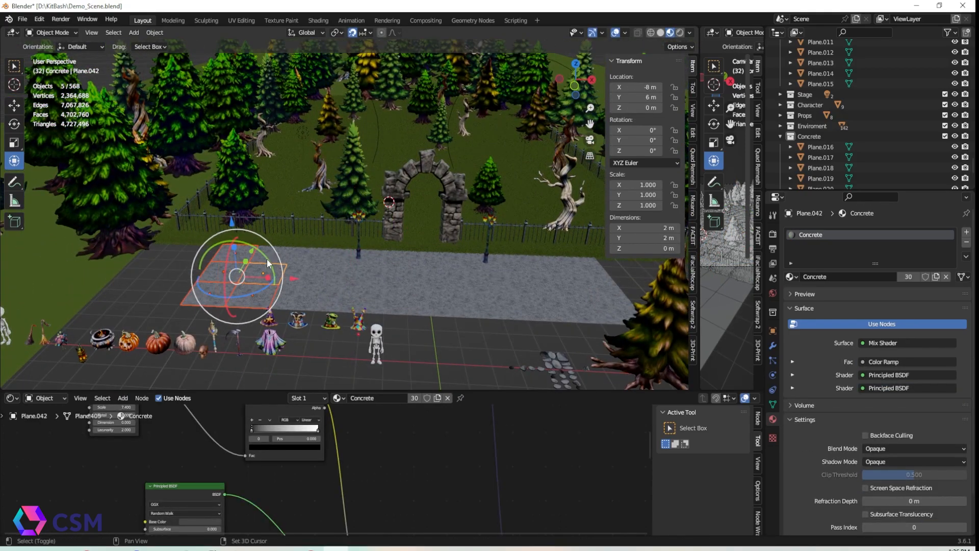
{"action": "left_click", "coordinate": [318, 271]}
{"action": "left_click_drag", "start_coordinate": [301, 275], "coordinate": [222, 273]}
{"action": "middle_click_drag", "start_coordinate": [391, 289], "coordinate": [391, 313]}
{"action": "middle_click_drag", "start_coordinate": [510, 309], "coordinate": [316, 278], "text": "shift"}
{"action": "left_click", "coordinate": [349, 231]}
{"action": "left_click", "coordinate": [349, 288]}
Extend the concrete path across the front of the stone gate with more tiles
{"action": "left_click_drag", "start_coordinate": [390, 260], "coordinate": [524, 261]}
{"action": "left_click", "coordinate": [438, 293]}
{"action": "left_click", "coordinate": [433, 261], "text": "shift"}
{"action": "left_click", "coordinate": [311, 258]}
{"action": "scroll", "coordinate": [219, 311], "scroll_direction": "down", "scroll_amount": 1}
{"action": "left_click", "coordinate": [219, 311]}
{"action": "middle_click_drag", "start_coordinate": [219, 311], "coordinate": [436, 324], "text": "shift"}
{"action": "middle_click_drag", "start_coordinate": [436, 324], "coordinate": [396, 272]}
{"action": "scroll", "coordinate": [421, 296], "scroll_direction": "up", "scroll_amount": 2}
{"action": "scroll", "coordinate": [375, 266], "scroll_direction": "up", "scroll_amount": 2}
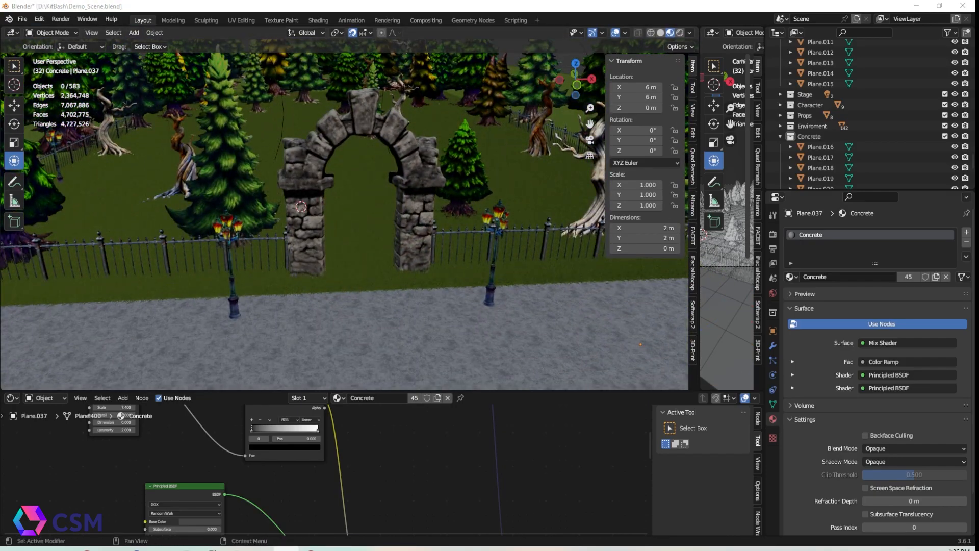
Add a light near the lamp post and make it an Area light with Disk shape, size about 2.39 m
{"action": "left_click", "coordinate": [134, 35]}
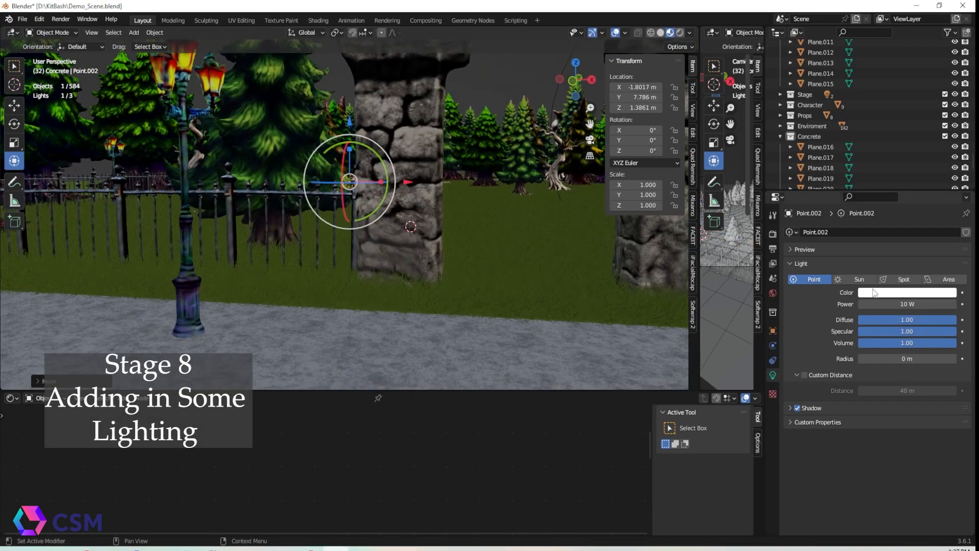
{"action": "left_click", "coordinate": [904, 280]}
{"action": "left_click", "coordinate": [948, 280]}
{"action": "middle_click_drag", "start_coordinate": [408, 255], "coordinate": [416, 301]}
{"action": "left_click", "coordinate": [907, 358]}
{"action": "left_click", "coordinate": [866, 393]}
{"action": "left_click_drag", "start_coordinate": [907, 371], "coordinate": [891, 370]}
Set the area light's color to a warm orange and its power to 200 W
{"action": "left_click", "coordinate": [908, 293]}
{"action": "left_click_drag", "start_coordinate": [904, 191], "coordinate": [896, 205]}
{"action": "left_click_drag", "start_coordinate": [408, 190], "coordinate": [237, 190]}
{"action": "left_click", "coordinate": [890, 304]}
{"action": "type", "text": "200"}
{"action": "key", "text": "Return"}
Position the area light over the left lamp post's lantern and set its power to 100 W
{"action": "middle_click_drag", "start_coordinate": [416, 225], "coordinate": [324, 188]}
{"action": "left_click_drag", "start_coordinate": [276, 139], "coordinate": [254, 45]}
{"action": "middle_click_drag", "start_coordinate": [342, 152], "coordinate": [414, 167]}
{"action": "left_click_drag", "start_coordinate": [254, 148], "coordinate": [252, 115]}
{"action": "middle_click_drag", "start_coordinate": [369, 309], "coordinate": [352, 360]}
{"action": "left_click_drag", "start_coordinate": [362, 259], "coordinate": [345, 250]}
{"action": "middle_click_drag", "start_coordinate": [346, 245], "coordinate": [311, 229]}
{"action": "left_click_drag", "start_coordinate": [356, 108], "coordinate": [369, 102]}
{"action": "scroll", "coordinate": [326, 311], "scroll_direction": "up", "scroll_amount": 2}
{"action": "middle_click_drag", "start_coordinate": [326, 310], "coordinate": [306, 331]}
{"action": "middle_click_drag", "start_coordinate": [418, 266], "coordinate": [385, 255]}
{"action": "left_click", "coordinate": [899, 304]}
{"action": "type", "text": "100"}
{"action": "key", "text": "Return"}
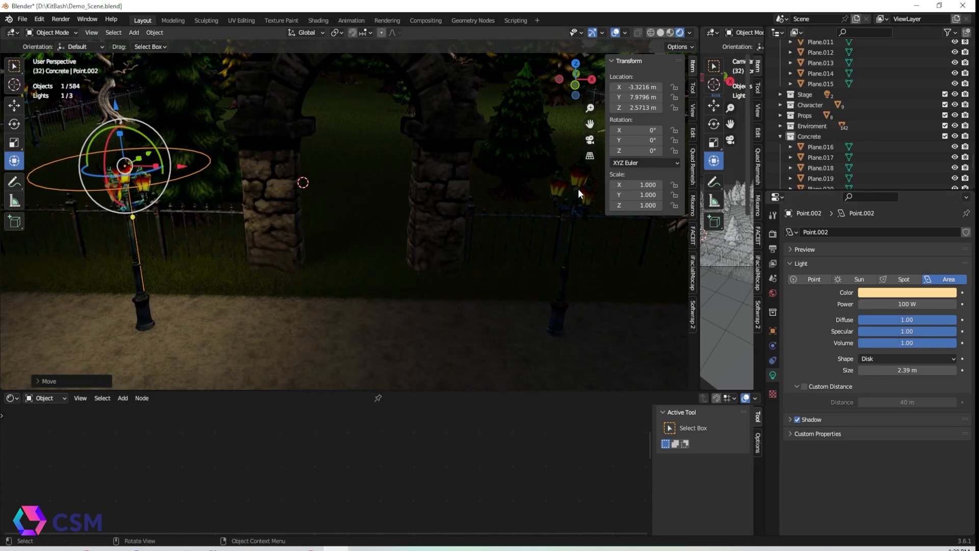
Delete the object at the right lamp, then duplicate the left lamp post with its light along X
{"action": "left_click", "coordinate": [577, 188]}
{"action": "key", "text": "Delete"}
{"action": "left_click", "coordinate": [143, 181]}
{"action": "left_click", "coordinate": [153, 184], "text": "shift"}
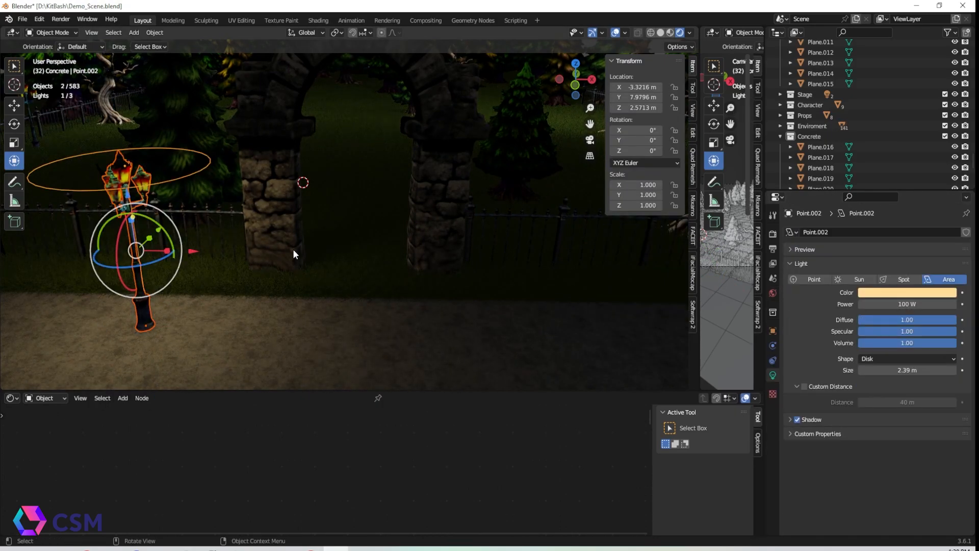
{"action": "key", "text": "shift+d"}
{"action": "key", "text": "x"}
{"action": "left_click", "coordinate": [411, 263]}
{"action": "mouse_move", "coordinate": [412, 262]}
{"action": "middle_mouse_down"}
{"action": "mouse_move", "coordinate": [390, 246]}
{"action": "mouse_move", "coordinate": [222, 323]}
{"action": "middle_mouse_up"}
Place further copies of the lamp post and light along the fence, deleting stray copies
{"action": "left_click", "coordinate": [670, 33]}
{"action": "left_click", "coordinate": [487, 131]}
{"action": "left_click", "coordinate": [225, 78], "text": "shift"}
{"action": "key", "text": "Delete"}
{"action": "left_click", "coordinate": [236, 325]}
{"action": "left_click", "coordinate": [234, 323], "text": "shift"}
{"action": "left_click", "coordinate": [234, 323], "text": "shift"}
{"action": "key", "text": "shift+d"}
{"action": "right_click", "coordinate": [234, 322]}
{"action": "left_click_drag", "start_coordinate": [232, 313], "coordinate": [350, 150]}
{"action": "left_click_drag", "start_coordinate": [349, 150], "coordinate": [532, 198]}
{"action": "middle_click_drag", "start_coordinate": [532, 198], "coordinate": [609, 179]}
{"action": "left_click_drag", "start_coordinate": [349, 122], "coordinate": [383, 114]}
{"action": "left_click", "coordinate": [386, 149]}
{"action": "key", "text": "Delete"}
Duplicate more lamp posts with their lights and place them along the fence line
{"action": "left_click", "coordinate": [344, 132]}
{"action": "left_click", "coordinate": [342, 114], "text": "shift"}
{"action": "middle_click_drag", "start_coordinate": [351, 128], "coordinate": [286, 120]}
{"action": "key", "text": "shift+d"}
{"action": "left_click_drag", "start_coordinate": [551, 200], "coordinate": [103, 169]}
{"action": "middle_click_drag", "start_coordinate": [429, 240], "coordinate": [347, 193]}
{"action": "left_click_drag", "start_coordinate": [407, 249], "coordinate": [446, 251]}
{"action": "left_click", "coordinate": [312, 190]}
{"action": "key", "text": "Delete"}
{"action": "left_click", "coordinate": [390, 166]}
{"action": "left_click", "coordinate": [389, 285], "text": "shift"}
{"action": "middle_click_drag", "start_coordinate": [391, 132], "coordinate": [309, 306]}
Duplicate lamp and light pairs across the graveyard from a top-down view
{"action": "scroll", "coordinate": [309, 306], "scroll_direction": "down", "scroll_amount": 3}
{"action": "key", "text": "shift+d"}
{"action": "right_click", "coordinate": [285, 296]}
{"action": "left_click_drag", "start_coordinate": [237, 257], "coordinate": [273, 137]}
{"action": "left_click_drag", "start_coordinate": [322, 178], "coordinate": [355, 179]}
{"action": "left_click_drag", "start_coordinate": [305, 139], "coordinate": [306, 123]}
{"action": "left_click_drag", "start_coordinate": [363, 160], "coordinate": [545, 163]}
{"action": "middle_click_drag", "start_coordinate": [439, 163], "coordinate": [437, 184]}
{"action": "left_click", "coordinate": [293, 133]}
{"action": "left_click", "coordinate": [291, 125], "text": "shift"}
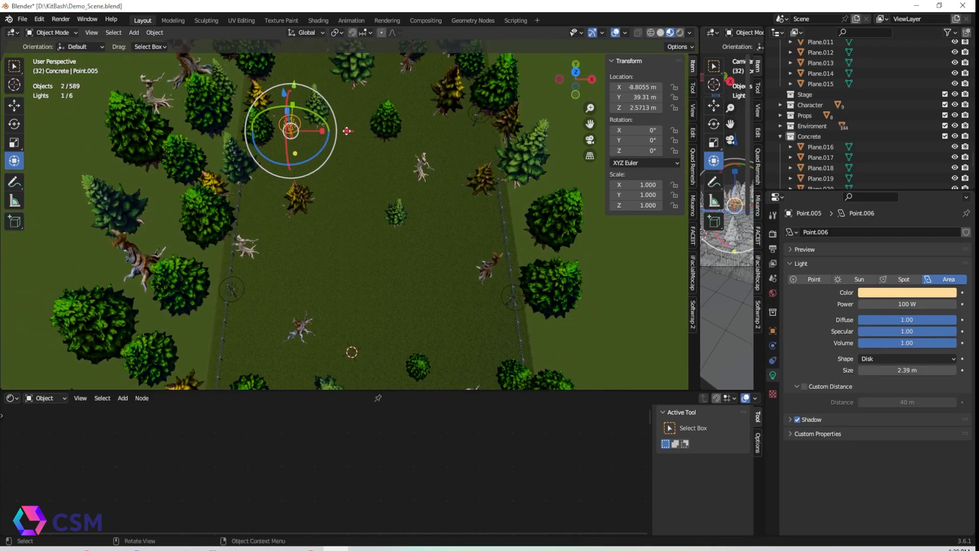
Place additional lamp-and-light copies along the far side of the graveyard
{"action": "middle_click_drag", "start_coordinate": [352, 134], "coordinate": [306, 148]}
{"action": "left_click_drag", "start_coordinate": [381, 148], "coordinate": [403, 129]}
{"action": "left_click_drag", "start_coordinate": [400, 199], "coordinate": [395, 195]}
{"action": "middle_click_drag", "start_coordinate": [331, 225], "coordinate": [375, 229]}
{"action": "key", "text": "shift+d"}
{"action": "right_click", "coordinate": [306, 178]}
{"action": "left_click_drag", "start_coordinate": [287, 147], "coordinate": [297, 49]}
{"action": "middle_click_drag", "start_coordinate": [375, 229], "coordinate": [378, 199]}
{"action": "key", "text": "shift+d"}
{"action": "right_click", "coordinate": [377, 199]}
{"action": "left_click_drag", "start_coordinate": [341, 191], "coordinate": [443, 190]}
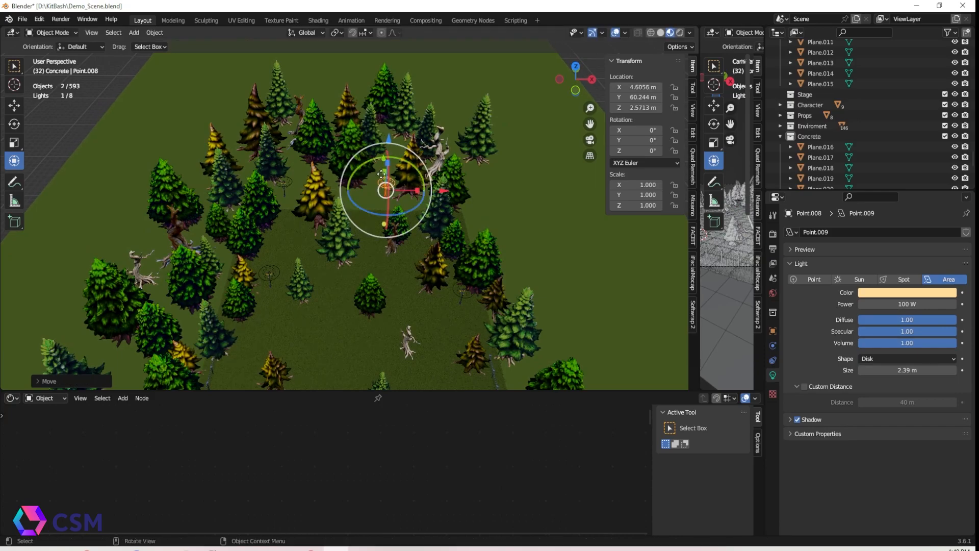
{"action": "middle_click_drag", "start_coordinate": [383, 189], "coordinate": [423, 207]}
{"action": "left_click_drag", "start_coordinate": [290, 92], "coordinate": [299, 111]}
{"action": "left_click_drag", "start_coordinate": [375, 138], "coordinate": [403, 127]}
{"action": "mouse_move", "coordinate": [403, 286]}
{"action": "middle_mouse_down"}
{"action": "mouse_move", "coordinate": [362, 270]}
{"action": "mouse_move", "coordinate": [341, 242]}
{"action": "mouse_move", "coordinate": [344, 255]}
{"action": "middle_mouse_up"}
In rendered shading, set the selected lamp light's power to 300 W and its disk size to about 5.84 m
{"action": "left_click", "coordinate": [680, 33]}
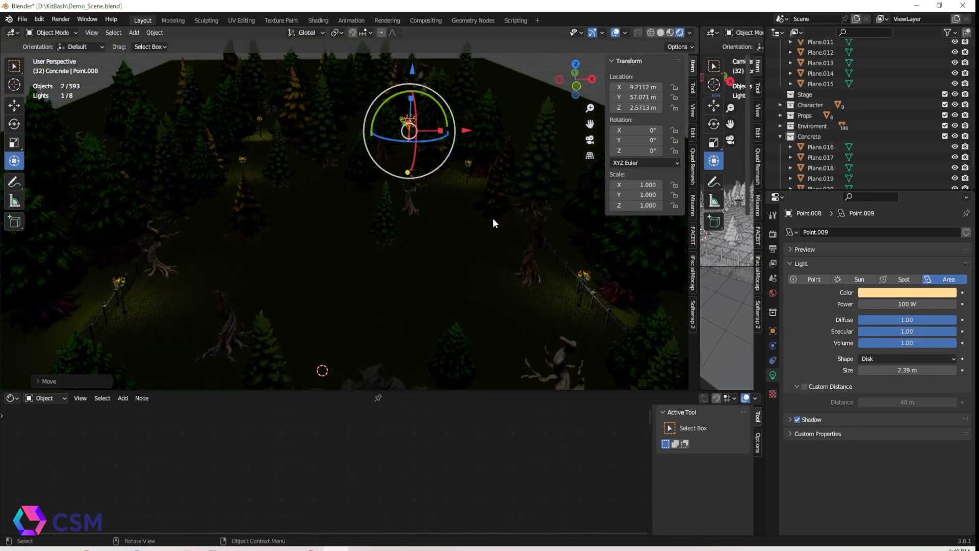
{"action": "left_click", "coordinate": [583, 277]}
{"action": "left_click", "coordinate": [921, 304]}
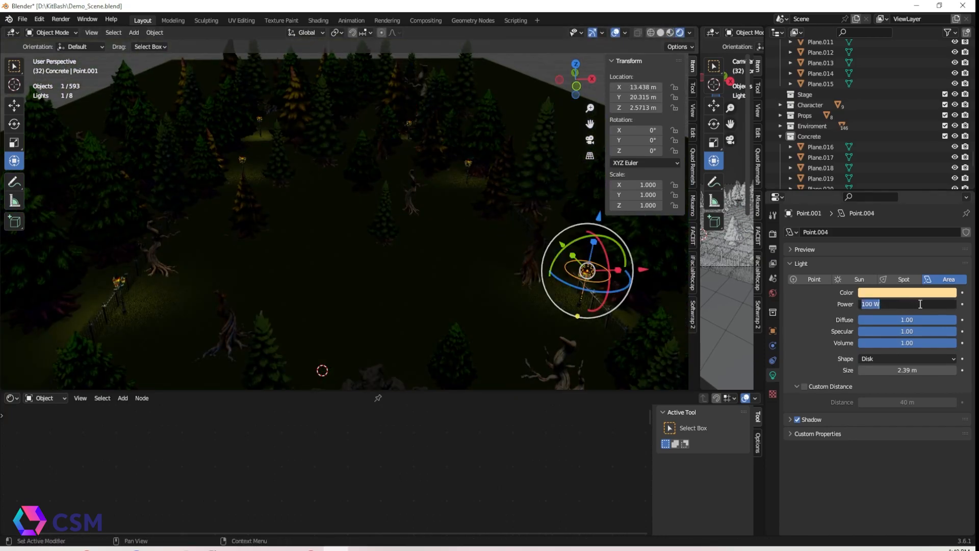
{"action": "left_click_drag", "start_coordinate": [908, 369], "coordinate": [948, 370]}
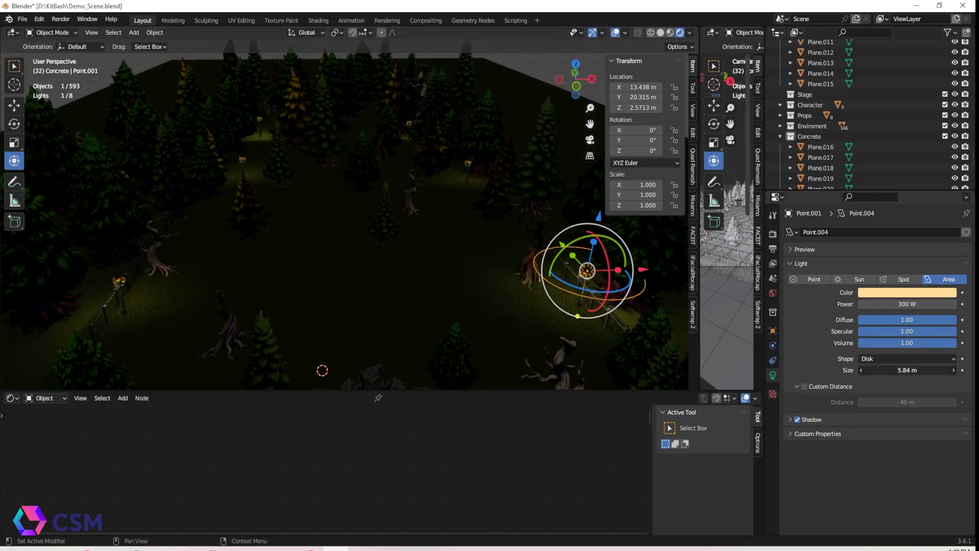
Select the other lamp lights in turn to inspect their light settings
{"action": "left_click", "coordinate": [328, 259]}
{"action": "mouse_move", "coordinate": [444, 216]}
{"action": "middle_mouse_down"}
{"action": "mouse_move", "coordinate": [435, 183]}
{"action": "mouse_move", "coordinate": [445, 216]}
{"action": "middle_mouse_up"}
{"action": "left_click", "coordinate": [129, 284]}
{"action": "left_click", "coordinate": [133, 285]}
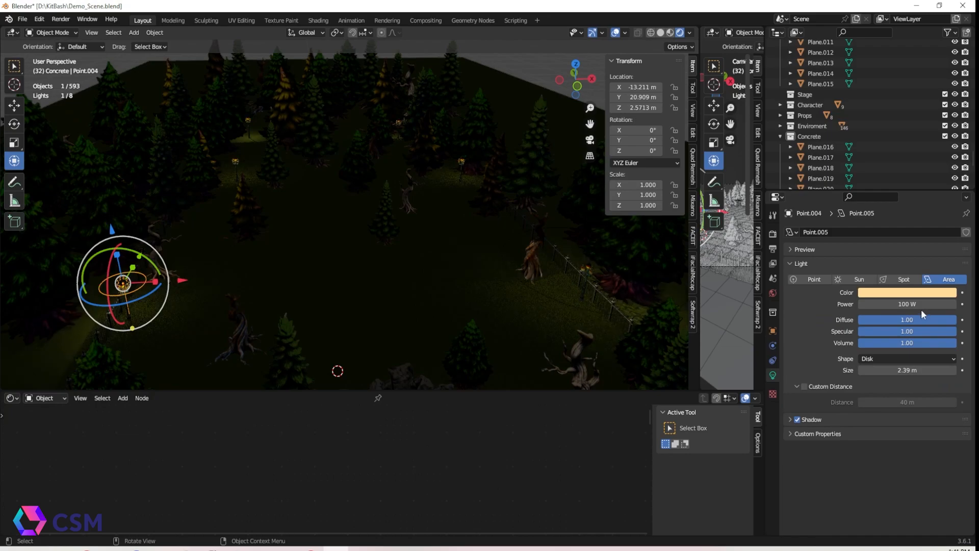
{"action": "left_click", "coordinate": [249, 117]}
{"action": "left_click", "coordinate": [249, 117]}
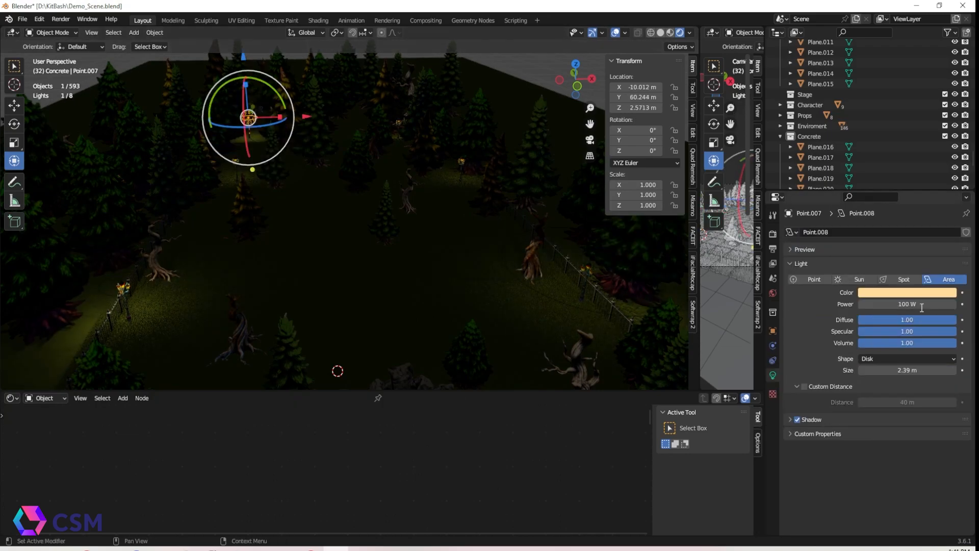
{"action": "left_click", "coordinate": [401, 125]}
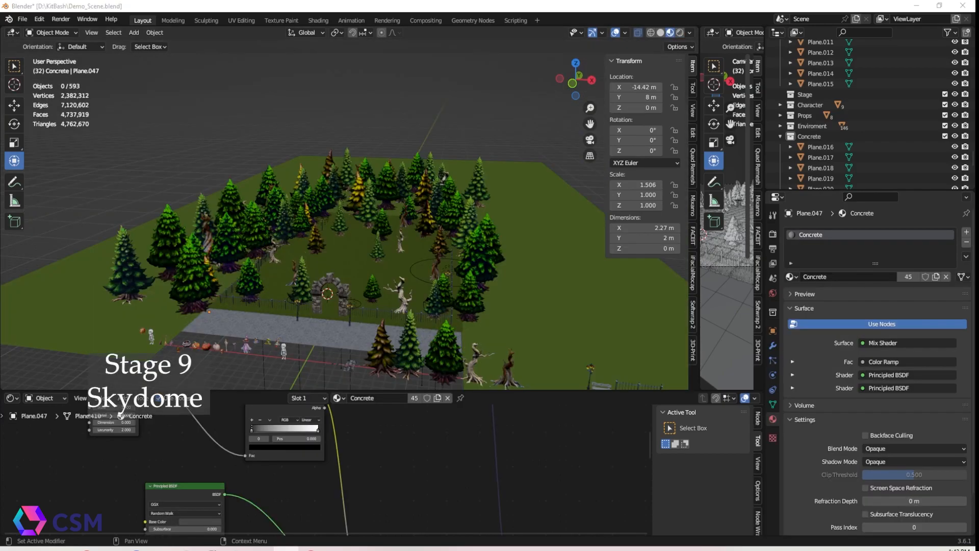
Add a UV sphere mesh to the scene for the skydome
{"action": "middle_click_drag", "start_coordinate": [374, 139], "coordinate": [262, 171]}
{"action": "scroll", "coordinate": [330, 159], "scroll_direction": "up", "scroll_amount": 5}
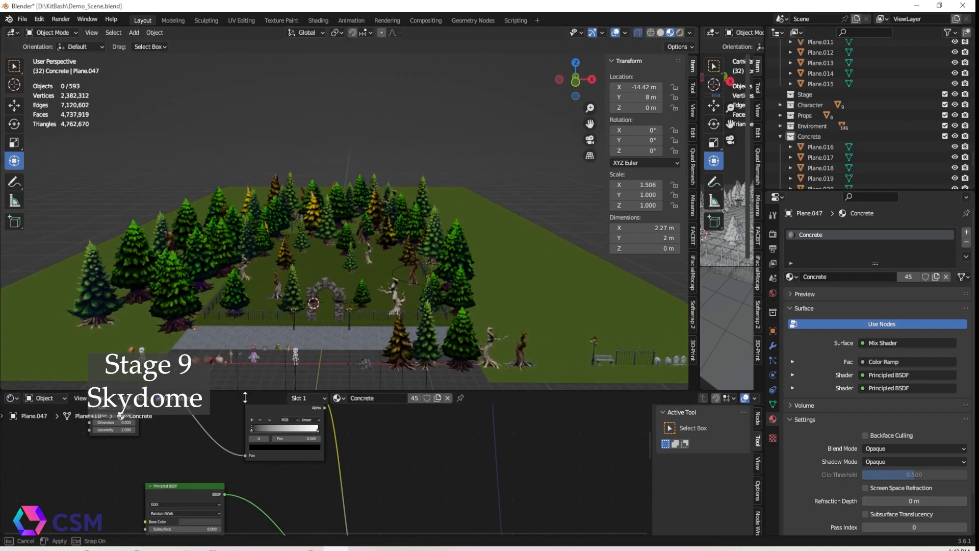
{"action": "left_click_drag", "start_coordinate": [244, 393], "coordinate": [244, 459]}
{"action": "left_click", "coordinate": [134, 33]}
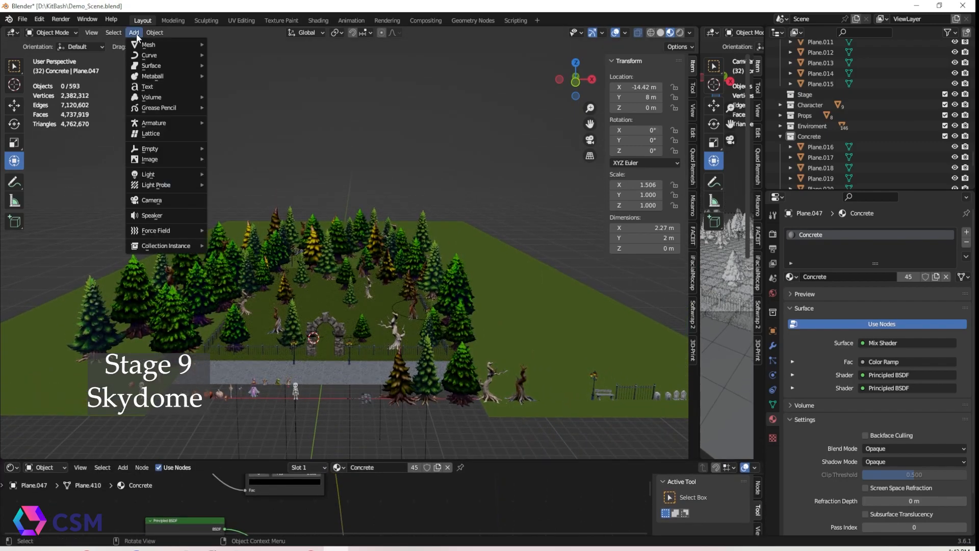
{"action": "mouse_move", "coordinate": [148, 46]}
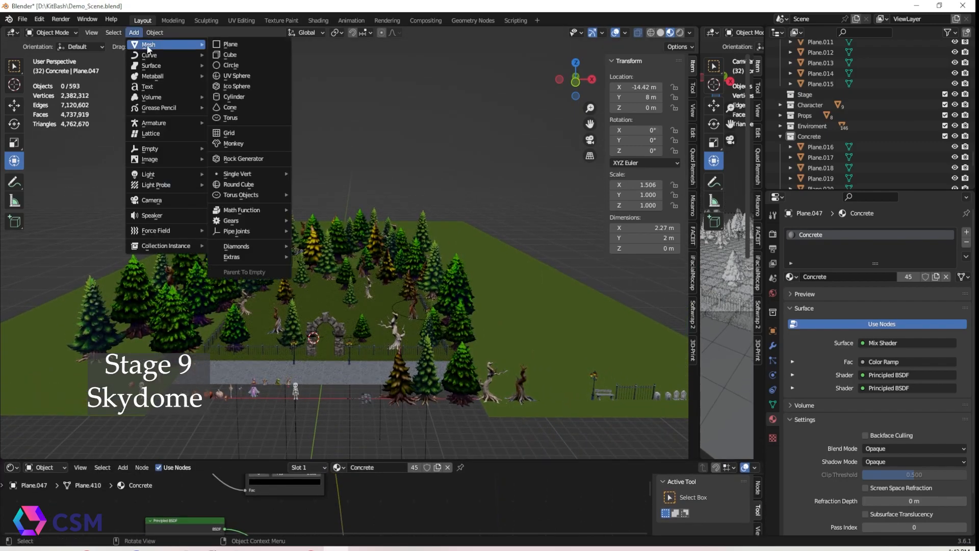
{"action": "left_click", "coordinate": [259, 78]}
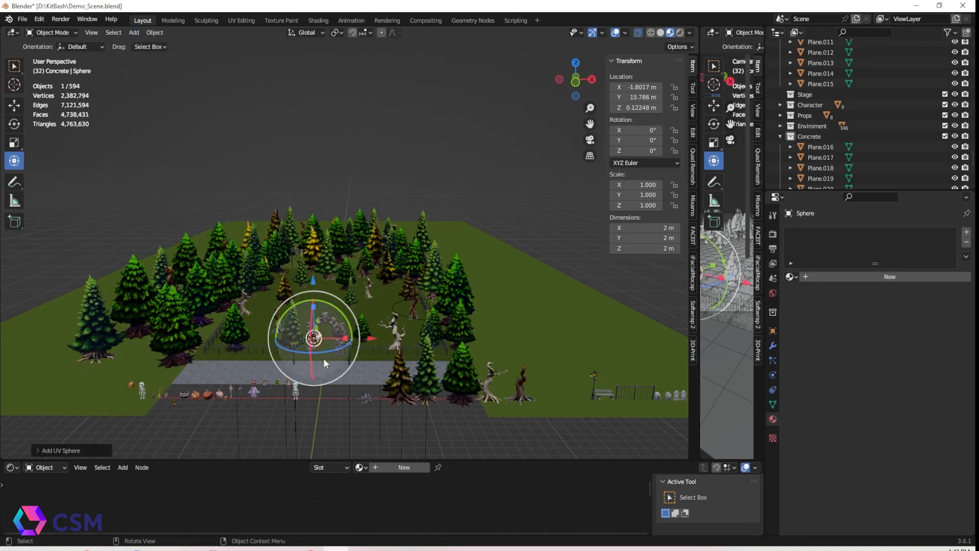
Scale the sphere up to about 530 m across so it encloses the whole scene
{"action": "key", "text": "s"}
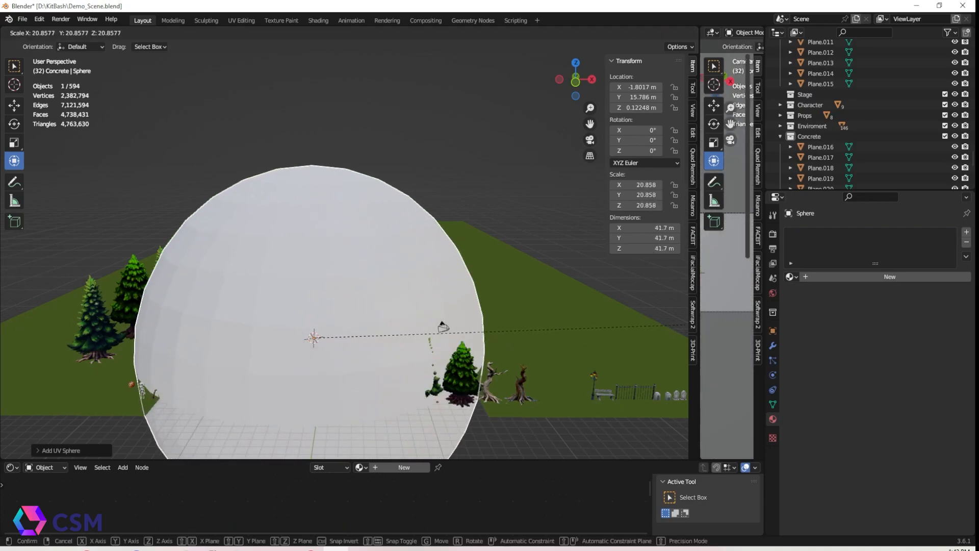
{"action": "left_click", "coordinate": [359, 262]}
{"action": "scroll", "coordinate": [359, 225], "scroll_direction": "down", "scroll_amount": 3}
{"action": "scroll", "coordinate": [360, 226], "scroll_direction": "down", "scroll_amount": 4}
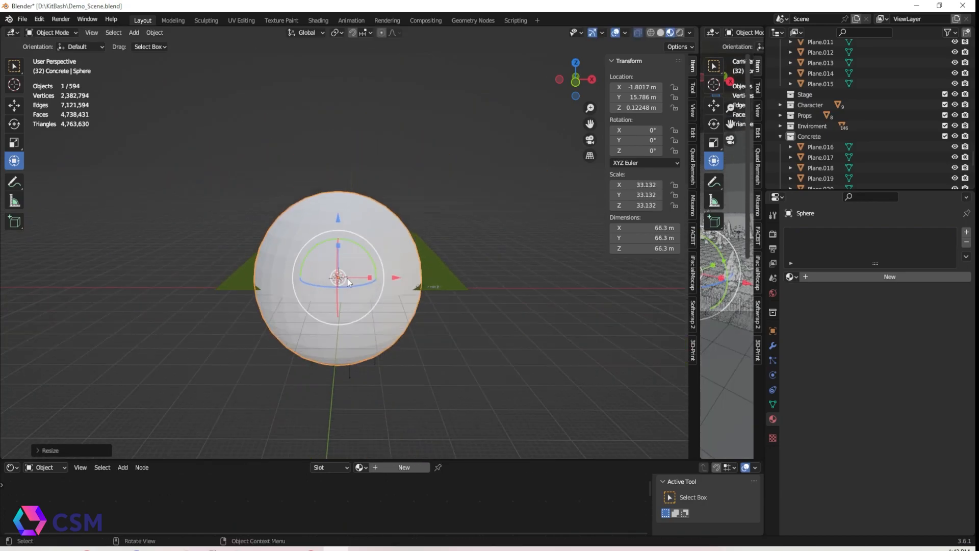
{"action": "key", "text": "s"}
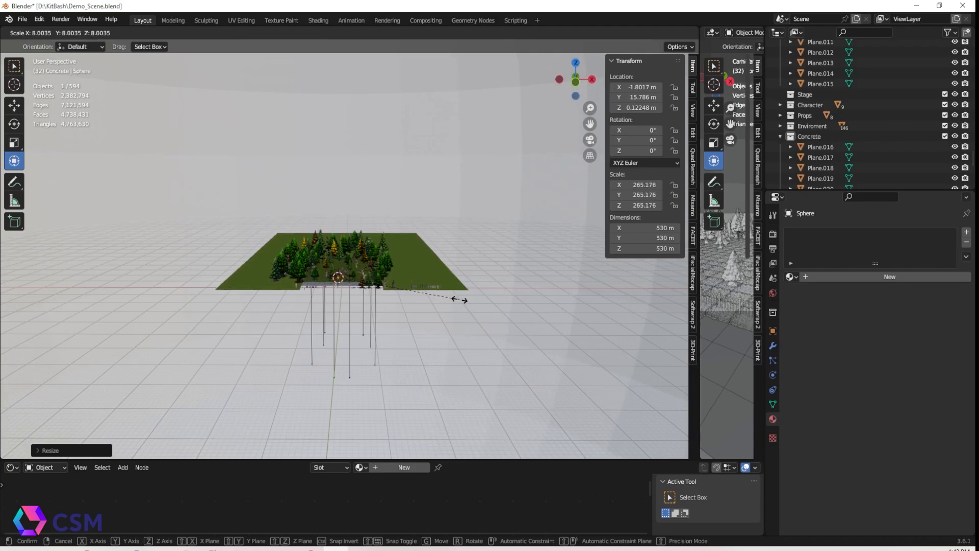
{"action": "left_click", "coordinate": [464, 300]}
{"action": "scroll", "coordinate": [439, 256], "scroll_direction": "down", "scroll_amount": 5}
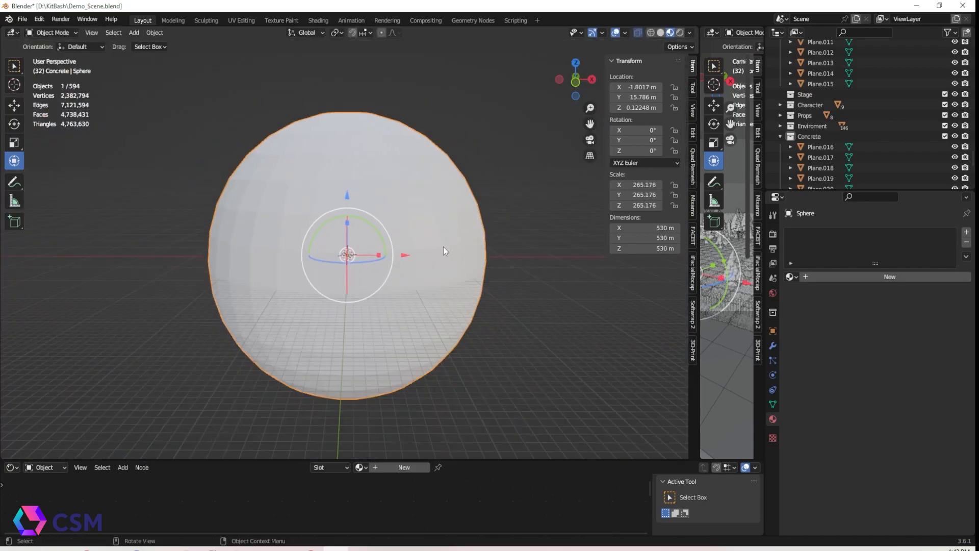
Shade the sphere smooth and assign the 0 Sky material to it
{"action": "right_click", "coordinate": [442, 246]}
{"action": "left_click", "coordinate": [403, 118]}
{"action": "scroll", "coordinate": [454, 245], "scroll_direction": "up", "scroll_amount": 3}
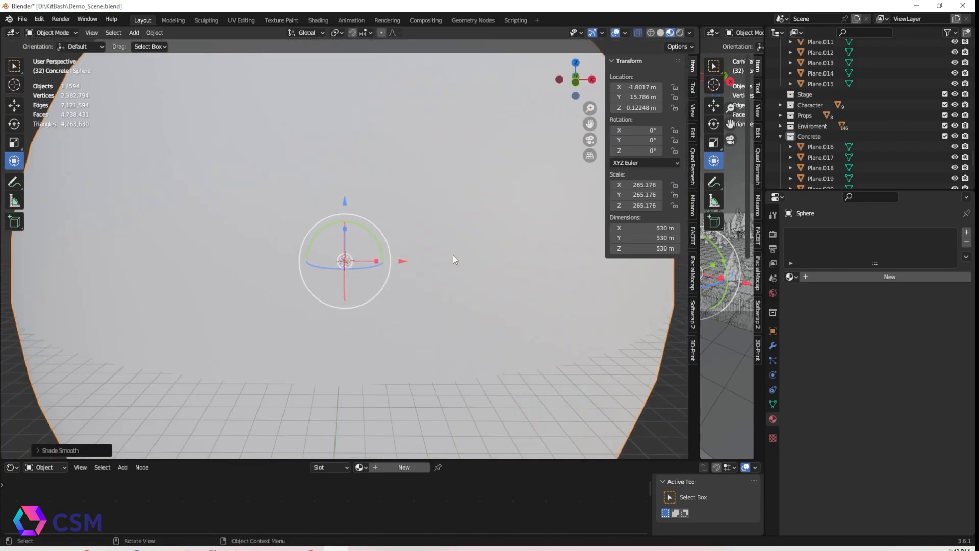
{"action": "scroll", "coordinate": [453, 255], "scroll_direction": "up", "scroll_amount": 8}
{"action": "middle_click_drag", "start_coordinate": [427, 308], "coordinate": [441, 296]}
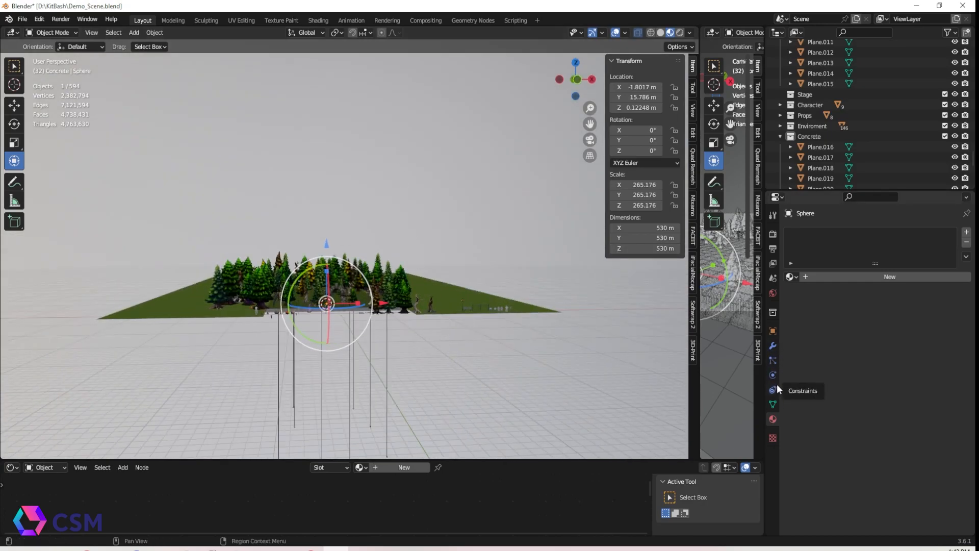
{"action": "left_click", "coordinate": [791, 277]}
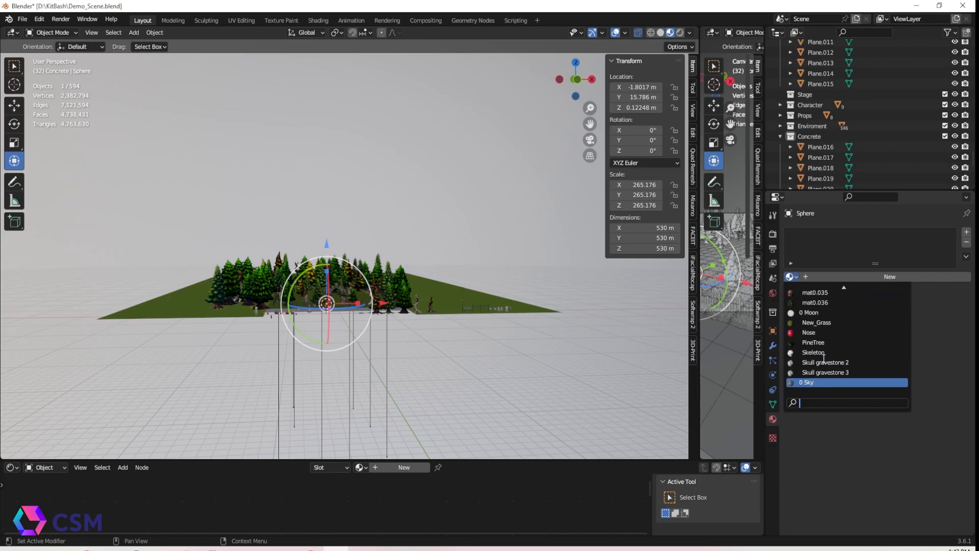
{"action": "left_click", "coordinate": [822, 384]}
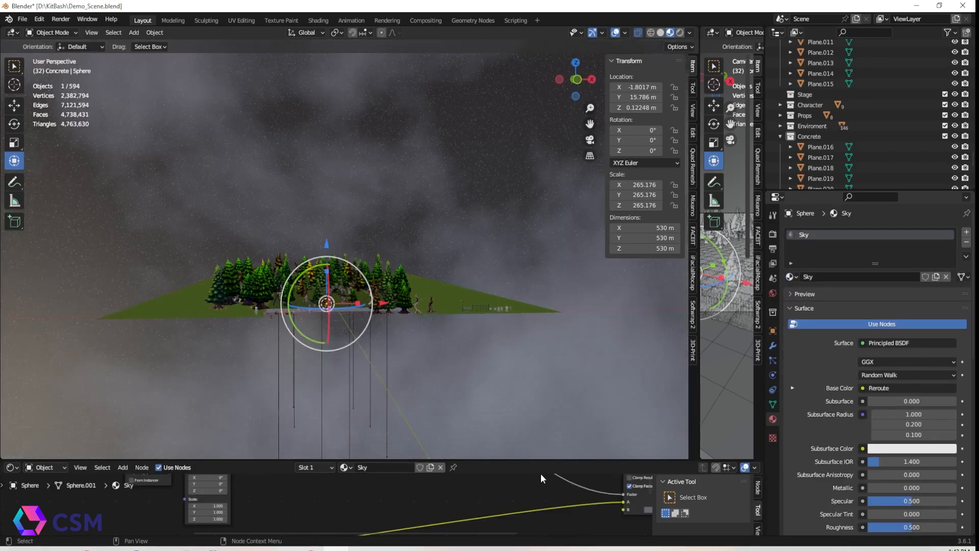
Enlarge the node editor and examine the Sky material's node tree
{"action": "left_click_drag", "start_coordinate": [533, 457], "coordinate": [528, 390]}
{"action": "left_click_drag", "start_coordinate": [501, 460], "coordinate": [474, 120]}
{"action": "scroll", "coordinate": [432, 317], "scroll_direction": "down", "scroll_amount": 1}
{"action": "middle_click_drag", "start_coordinate": [320, 346], "coordinate": [432, 283]}
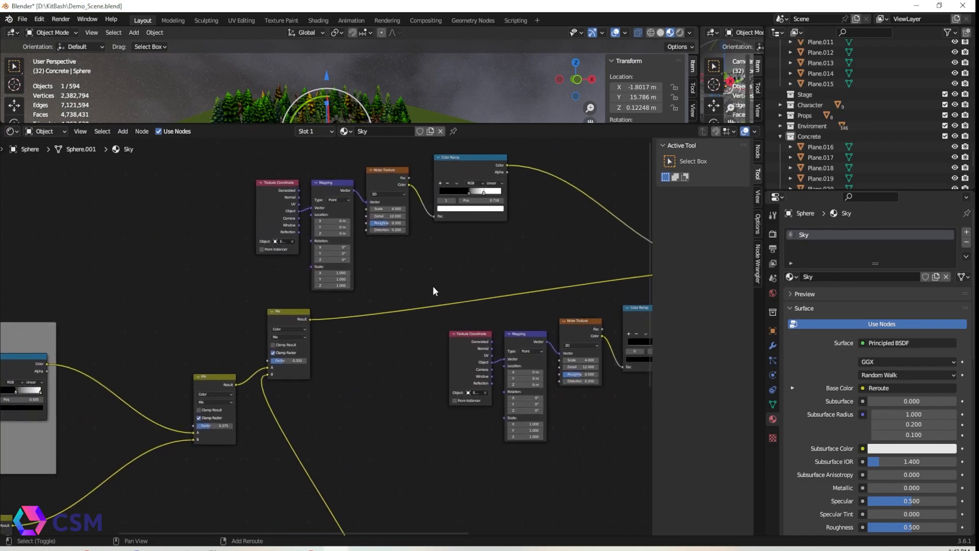
{"action": "scroll", "coordinate": [326, 350], "scroll_direction": "down", "scroll_amount": 1}
{"action": "middle_click_drag", "start_coordinate": [326, 350], "coordinate": [509, 267]}
{"action": "scroll", "coordinate": [360, 372], "scroll_direction": "down", "scroll_amount": 1}
{"action": "middle_click_drag", "start_coordinate": [359, 371], "coordinate": [431, 323], "text": "shift"}
{"action": "scroll", "coordinate": [429, 326], "scroll_direction": "up", "scroll_amount": 2}
{"action": "left_click_drag", "start_coordinate": [483, 123], "coordinate": [483, 36]}
{"action": "scroll", "coordinate": [368, 276], "scroll_direction": "up", "scroll_amount": 1}
{"action": "scroll", "coordinate": [398, 222], "scroll_direction": "up", "scroll_amount": 2}
{"action": "middle_click_drag", "start_coordinate": [430, 225], "coordinate": [517, 238], "text": "shift"}
{"action": "scroll", "coordinate": [519, 262], "scroll_direction": "up", "scroll_amount": 1}
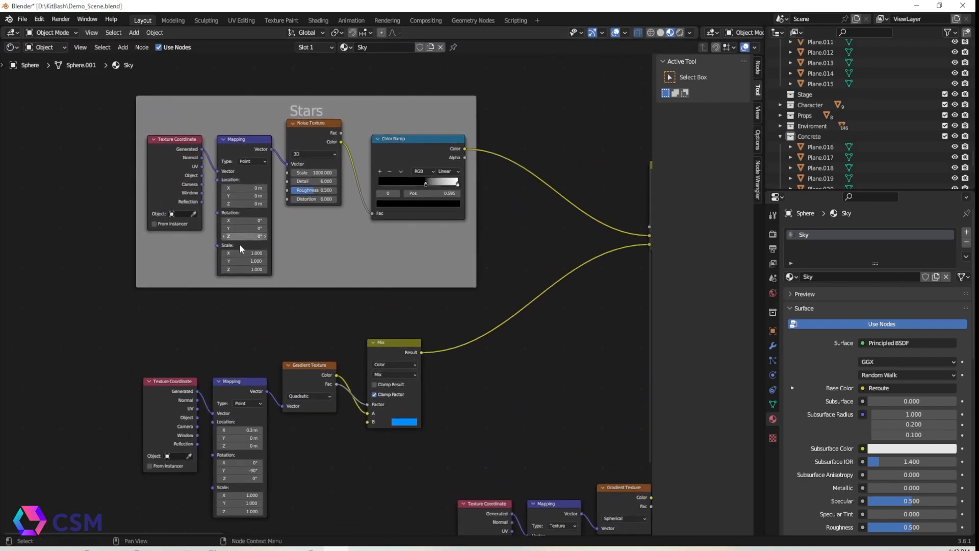
{"action": "middle_click_drag", "start_coordinate": [286, 315], "coordinate": [285, 299], "text": "shift"}
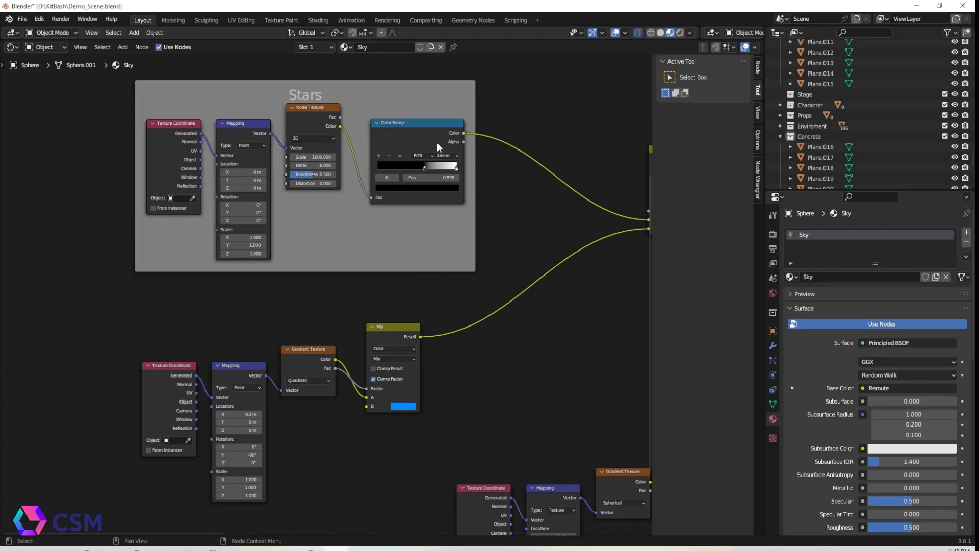
{"action": "middle_click_drag", "start_coordinate": [451, 338], "coordinate": [424, 314], "text": "shift"}
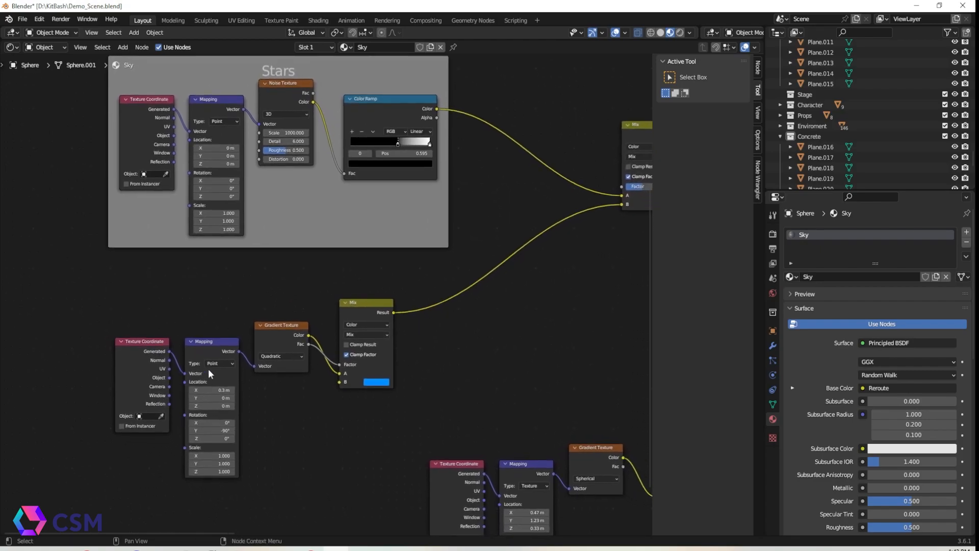
{"action": "middle_click_drag", "start_coordinate": [505, 311], "coordinate": [268, 305], "text": "shift"}
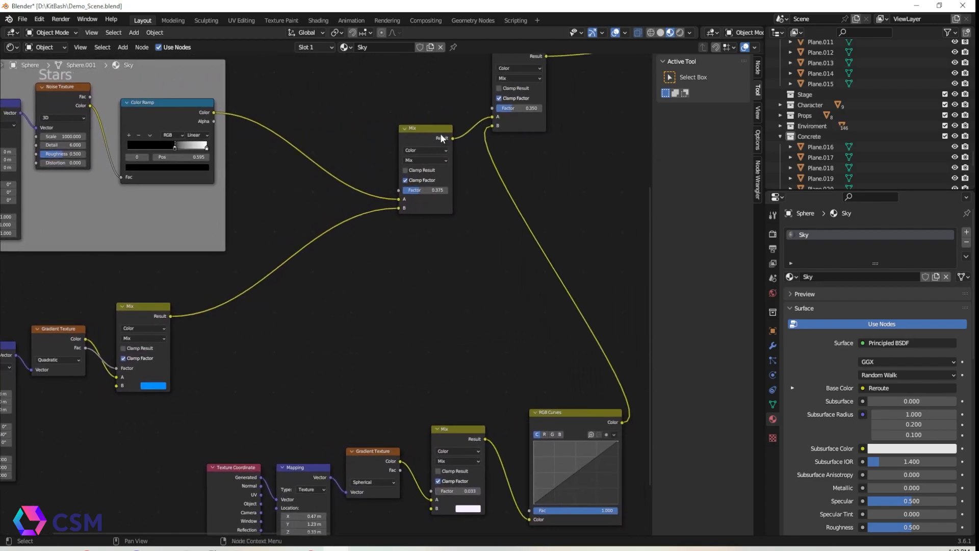
{"action": "middle_click_drag", "start_coordinate": [531, 204], "coordinate": [500, 104], "text": "shift"}
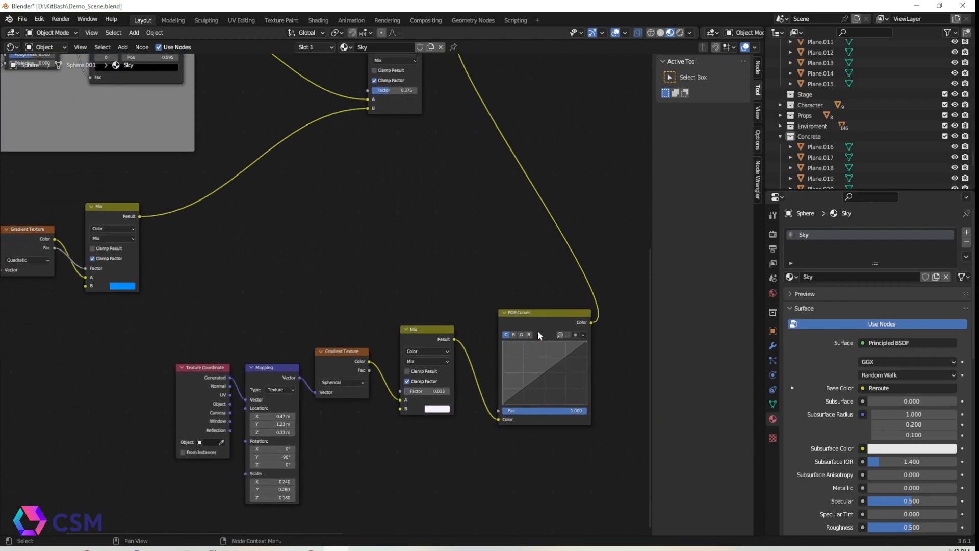
{"action": "middle_click_drag", "start_coordinate": [566, 172], "coordinate": [445, 342], "text": "shift"}
{"action": "middle_click_drag", "start_coordinate": [443, 222], "coordinate": [404, 298], "text": "shift"}
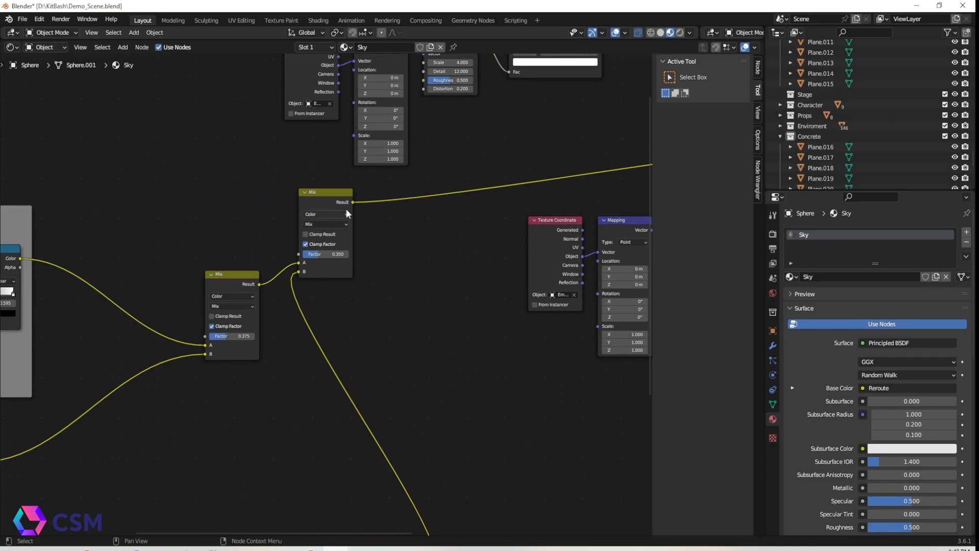
{"action": "middle_click_drag", "start_coordinate": [459, 212], "coordinate": [421, 322], "text": "shift"}
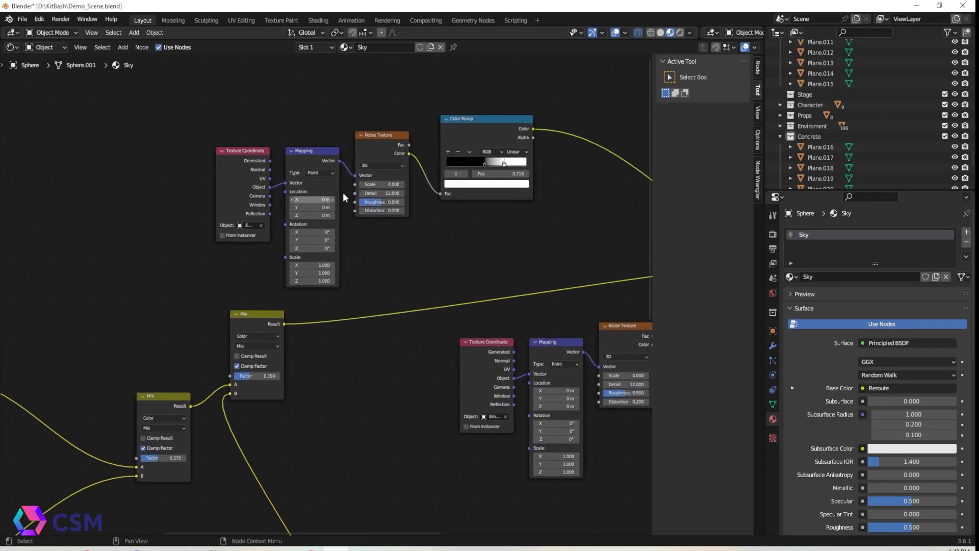
{"action": "middle_click_drag", "start_coordinate": [513, 207], "coordinate": [348, 219], "text": "shift"}
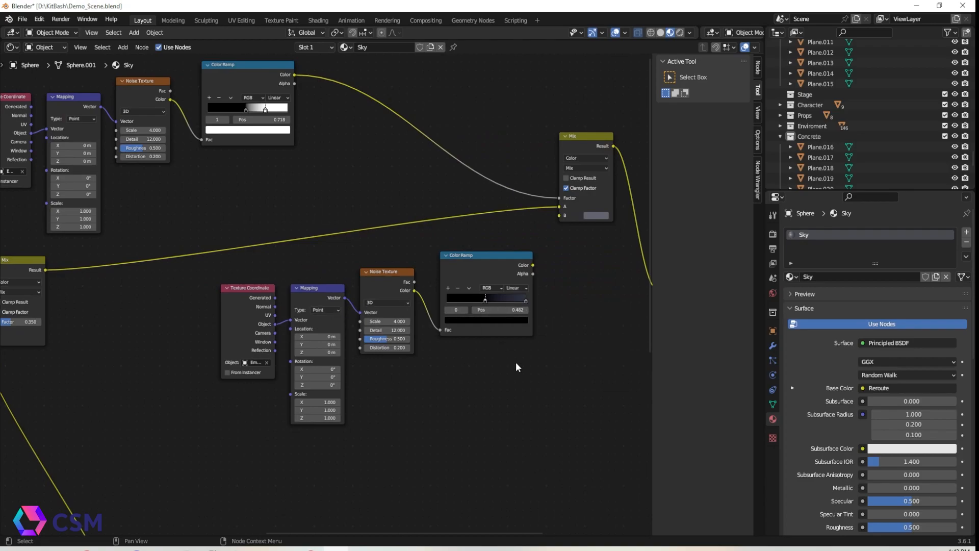
{"action": "middle_click_drag", "start_coordinate": [536, 232], "coordinate": [376, 278], "text": "shift"}
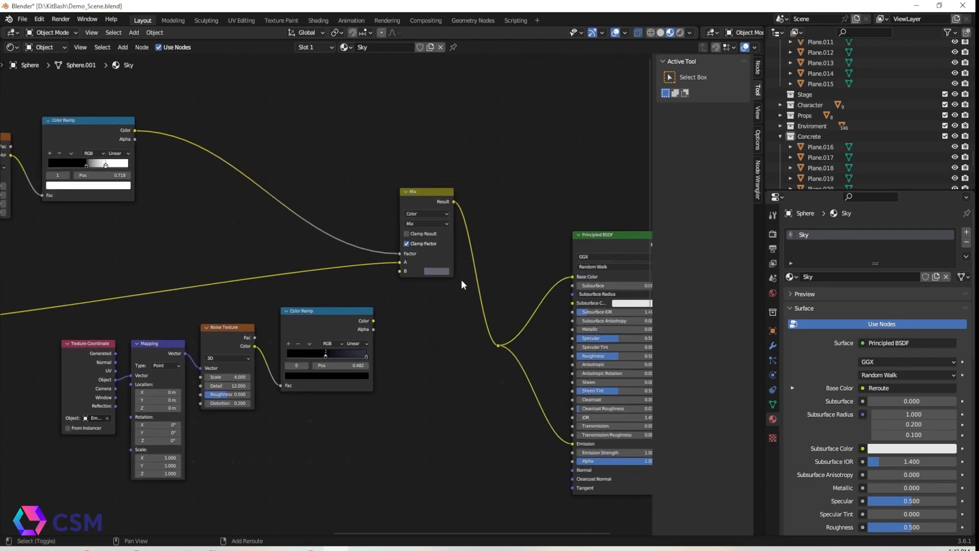
{"action": "middle_click_drag", "start_coordinate": [472, 281], "coordinate": [246, 230]}
{"action": "scroll", "coordinate": [316, 282], "scroll_direction": "down", "scroll_amount": 2}
{"action": "middle_click_drag", "start_coordinate": [98, 448], "coordinate": [345, 349], "text": "shift"}
{"action": "scroll", "coordinate": [332, 360], "scroll_direction": "down", "scroll_amount": 2}
{"action": "scroll", "coordinate": [323, 364], "scroll_direction": "down", "scroll_amount": 3}
{"action": "scroll", "coordinate": [354, 344], "scroll_direction": "down", "scroll_amount": 2}
{"action": "middle_click_drag", "start_coordinate": [263, 375], "coordinate": [352, 342], "text": "shift"}
{"action": "scroll", "coordinate": [379, 336], "scroll_direction": "down", "scroll_amount": 3}
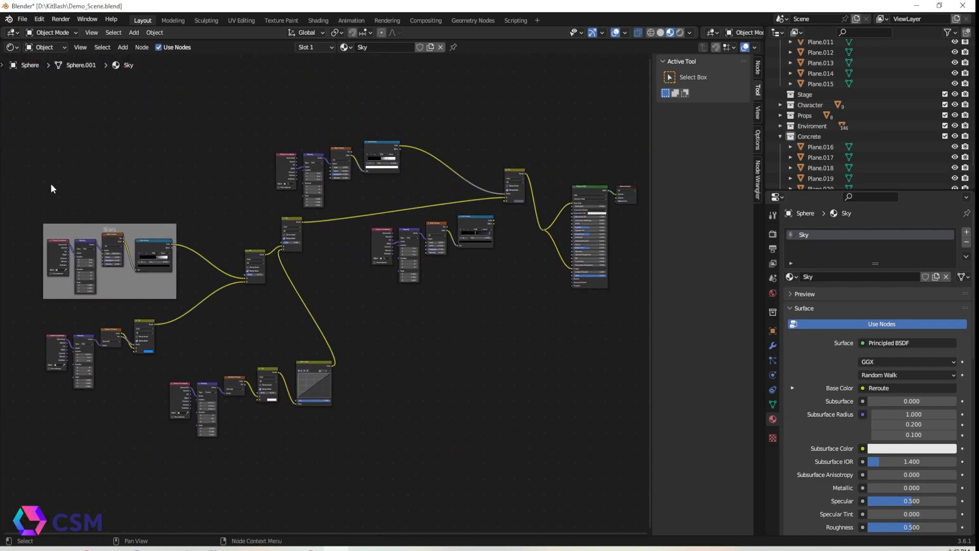
{"action": "left_click_drag", "start_coordinate": [463, 42], "coordinate": [406, 483]}
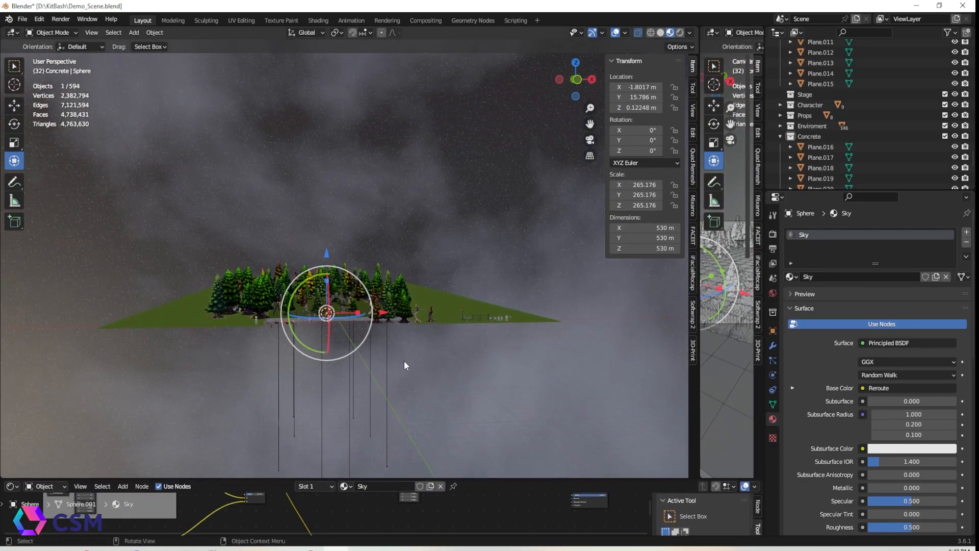
Navigate into the graveyard and view it with rendered shading
{"action": "scroll", "coordinate": [418, 333], "scroll_direction": "up", "scroll_amount": 3}
{"action": "scroll", "coordinate": [413, 327], "scroll_direction": "up", "scroll_amount": 4}
{"action": "middle_click_drag", "start_coordinate": [325, 367], "coordinate": [336, 410]}
{"action": "left_click", "coordinate": [331, 383]}
{"action": "left_click", "coordinate": [341, 371]}
{"action": "key", "text": "KP_Decimal"}
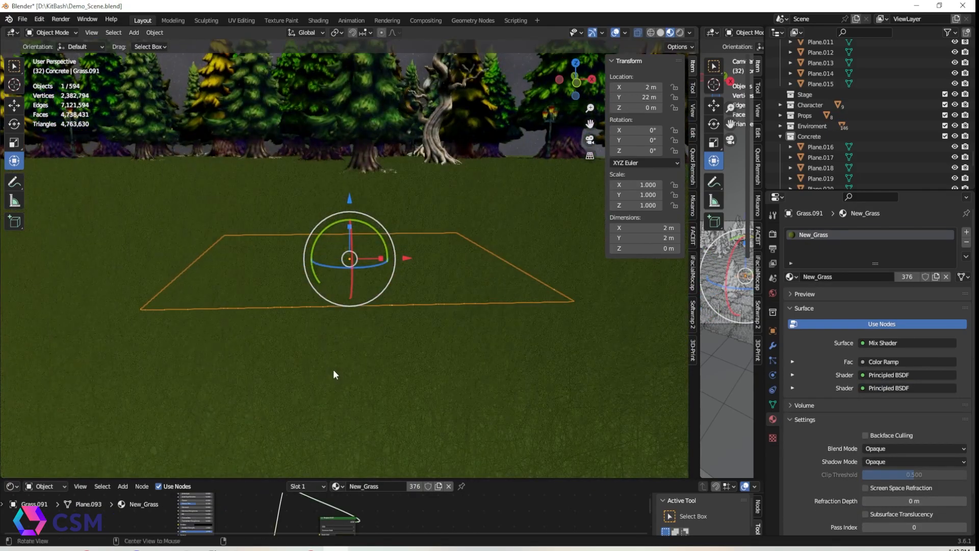
{"action": "scroll", "coordinate": [330, 365], "scroll_direction": "down", "scroll_amount": 9}
{"action": "middle_click_drag", "start_coordinate": [309, 320], "coordinate": [345, 322], "text": "shift"}
{"action": "scroll", "coordinate": [344, 308], "scroll_direction": "up", "scroll_amount": 8}
{"action": "middle_click_drag", "start_coordinate": [478, 286], "coordinate": [489, 163]}
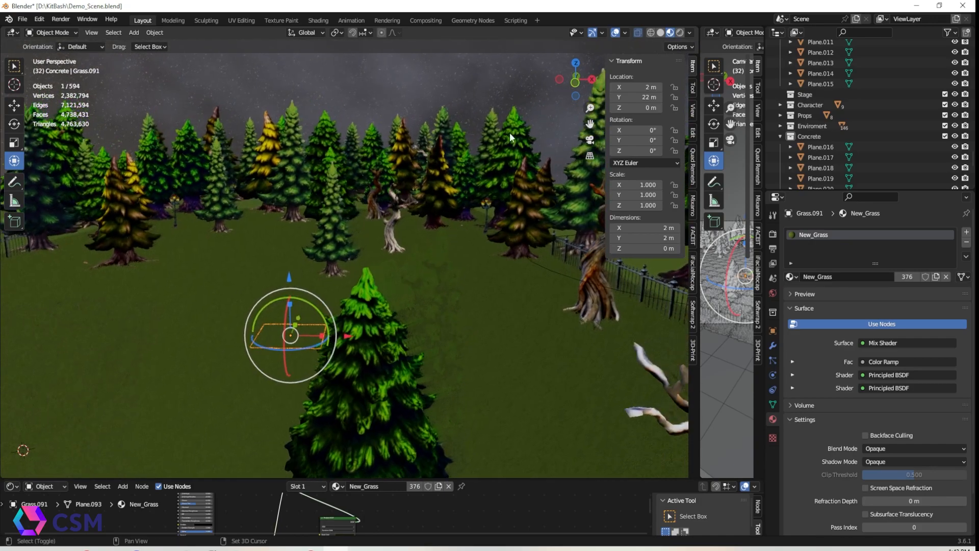
{"action": "left_click", "coordinate": [680, 33]}
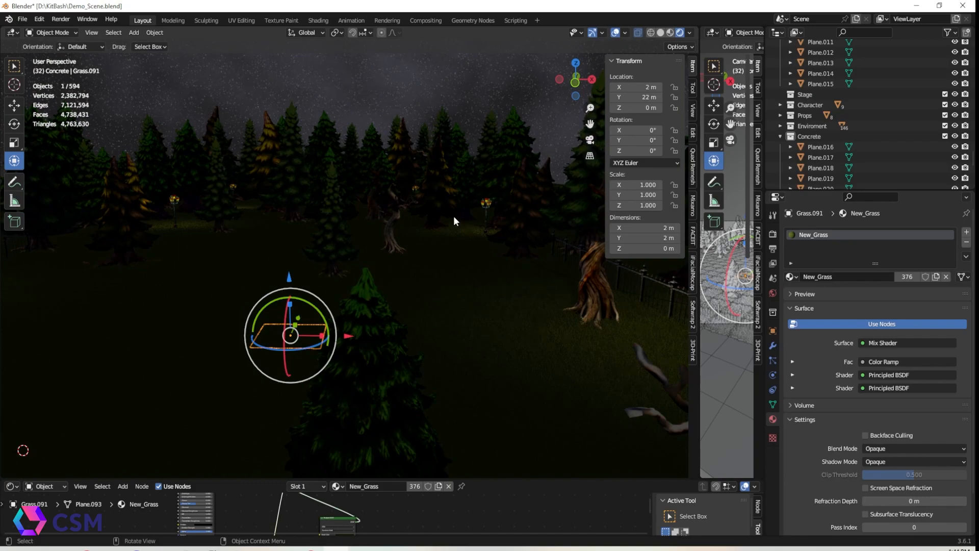
{"action": "middle_click", "coordinate": [419, 243], "text": "alt"}
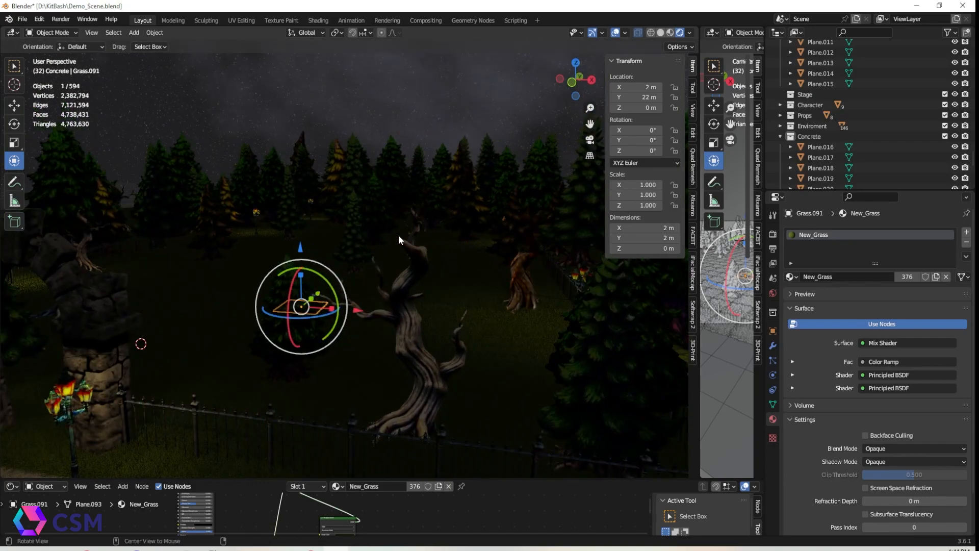
{"action": "middle_click_drag", "start_coordinate": [393, 240], "coordinate": [429, 249]}
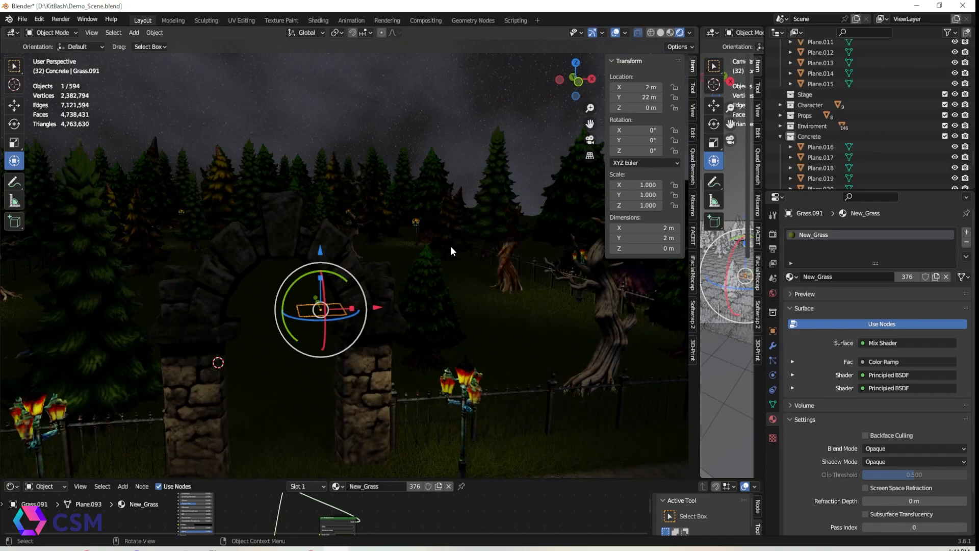
Select the stones group placed inside the gate in material preview shading and rotate it 180° about Z
{"action": "scroll", "coordinate": [451, 246], "scroll_direction": "down", "scroll_amount": 3}
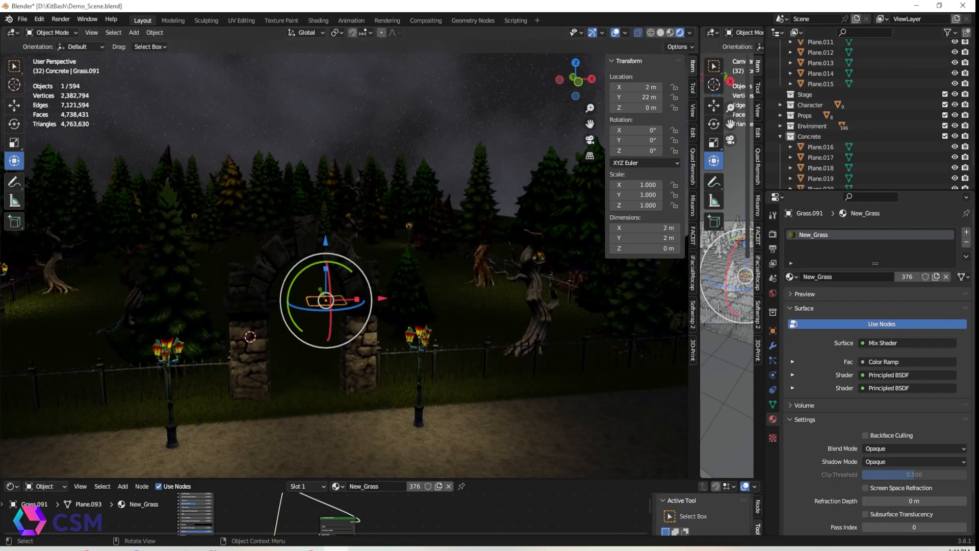
{"action": "left_click", "coordinate": [603, 426]}
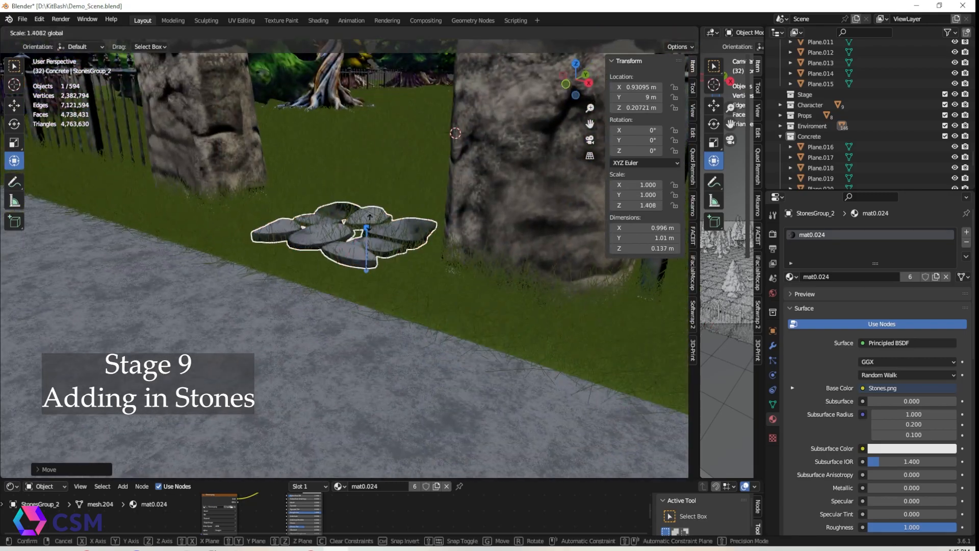
{"action": "left_click", "coordinate": [680, 32]}
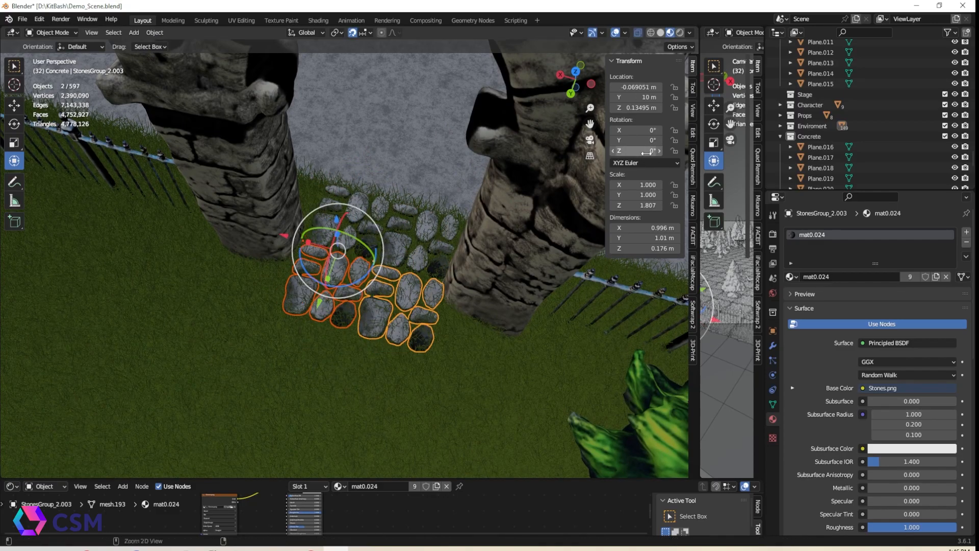
{"action": "key", "text": "Return"}
{"action": "left_click", "coordinate": [424, 258]}
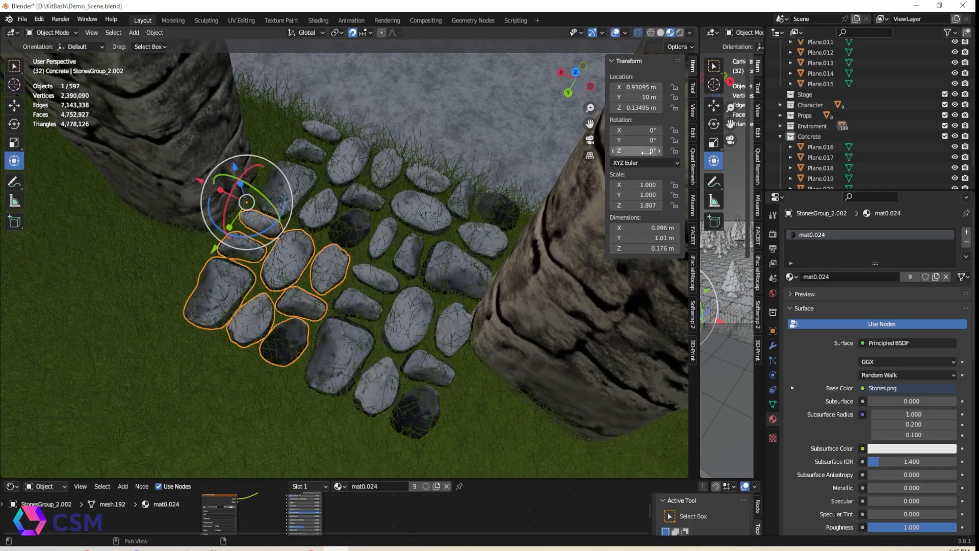
{"action": "left_click", "coordinate": [648, 153]}
{"action": "type", "text": "180"}
{"action": "key", "text": "Return"}
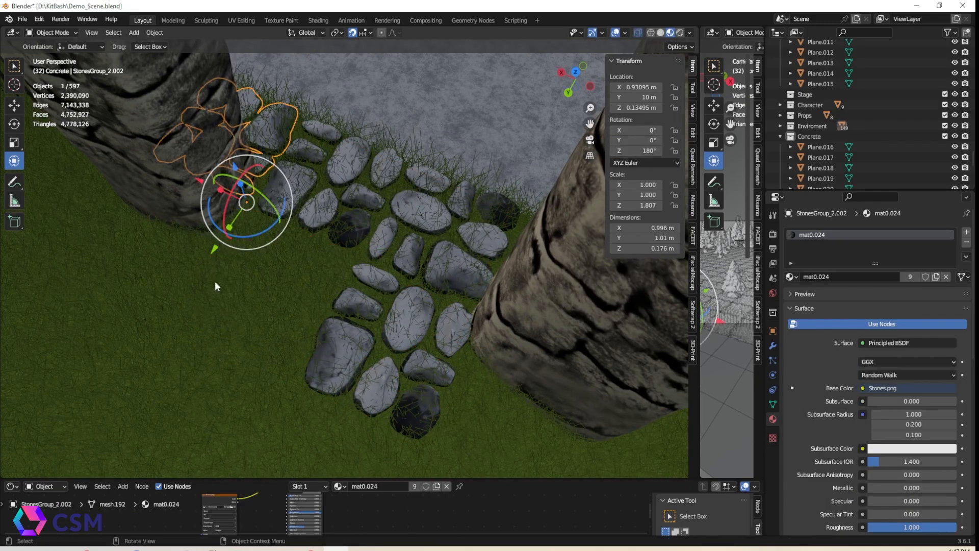
Move the rotated stones group along the path just inside the gate
{"action": "left_click_drag", "start_coordinate": [214, 249], "coordinate": [140, 357]}
{"action": "left_click_drag", "start_coordinate": [125, 285], "coordinate": [244, 349]}
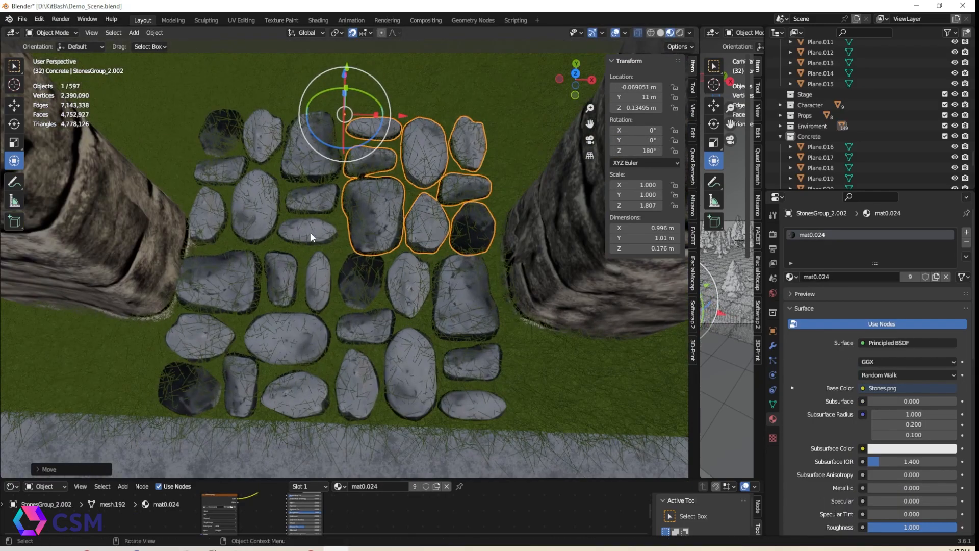
{"action": "left_click", "coordinate": [244, 274], "text": "shift"}
{"action": "left_click", "coordinate": [484, 392], "text": "shift"}
{"action": "left_click", "coordinate": [497, 427], "text": "shift"}
{"action": "key", "text": "ctrl+z"}
{"action": "key", "text": "ctrl+z"}
{"action": "key", "text": "ctrl+shift+z"}
Duplicate the stones group repeatedly, moving each copy to lay a cobbled path out from the gate
{"action": "scroll", "coordinate": [541, 439], "scroll_direction": "down", "scroll_amount": 3}
{"action": "middle_click_drag", "start_coordinate": [502, 408], "coordinate": [218, 311]}
{"action": "key", "text": "shift+d"}
{"action": "left_click_drag", "start_coordinate": [318, 312], "coordinate": [265, 460]}
{"action": "scroll", "coordinate": [285, 449], "scroll_direction": "down", "scroll_amount": 3}
{"action": "middle_click_drag", "start_coordinate": [331, 429], "coordinate": [400, 292], "text": "shift"}
{"action": "key", "text": "shift+d"}
{"action": "left_click_drag", "start_coordinate": [334, 308], "coordinate": [313, 440]}
{"action": "middle_click_drag", "start_coordinate": [422, 340], "coordinate": [454, 189], "text": "shift"}
{"action": "key", "text": "shift+d"}
{"action": "left_click", "coordinate": [360, 261]}
{"action": "left_click_drag", "start_coordinate": [360, 261], "coordinate": [324, 436]}
{"action": "scroll", "coordinate": [415, 321], "scroll_direction": "down", "scroll_amount": 2}
{"action": "key", "text": "shift+d"}
{"action": "left_click", "coordinate": [380, 346]}
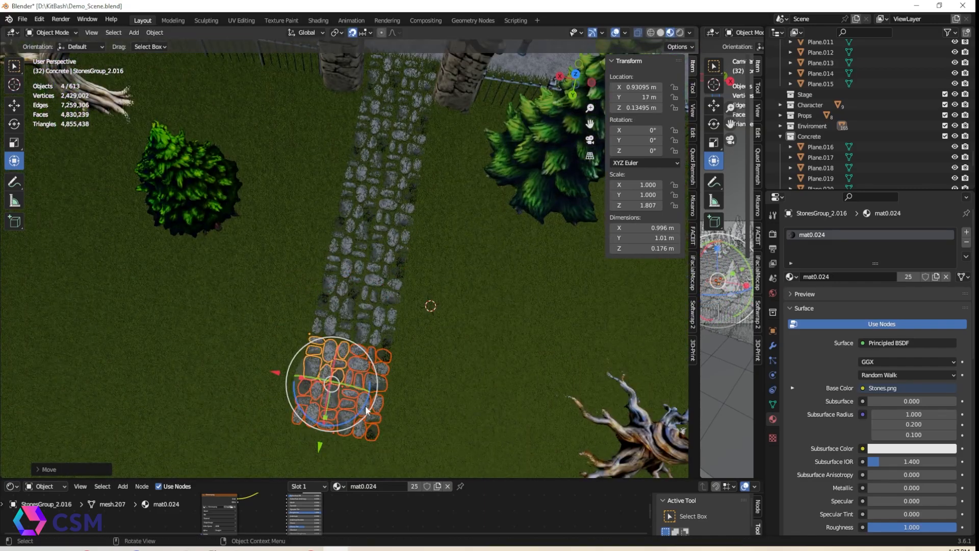
{"action": "middle_click_drag", "start_coordinate": [342, 434], "coordinate": [371, 287], "text": "shift"}
{"action": "key", "text": "shift+d"}
{"action": "left_click", "coordinate": [336, 375]}
{"action": "left_click_drag", "start_coordinate": [316, 364], "coordinate": [317, 465]}
{"action": "scroll", "coordinate": [417, 331], "scroll_direction": "down", "scroll_amount": 3}
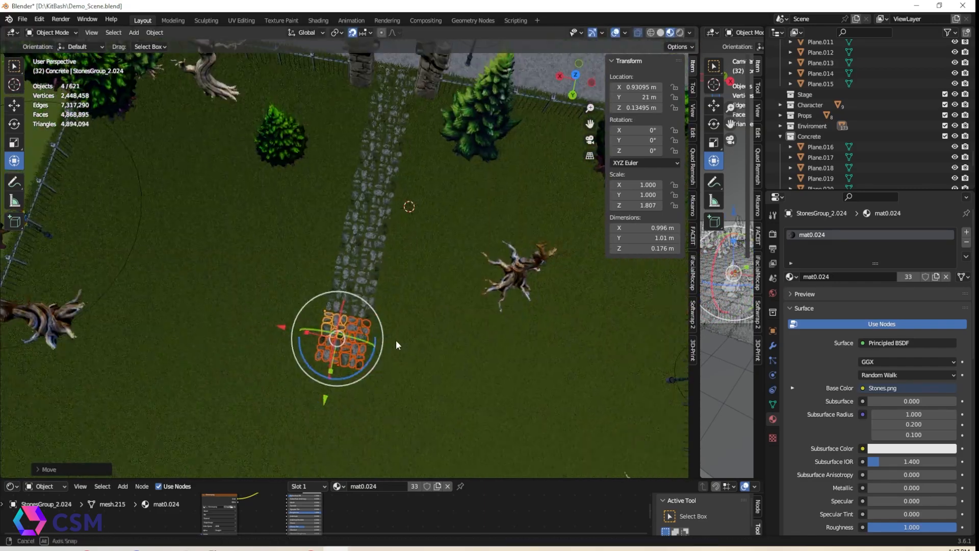
Continue duplicating and moving stones groups to extend the path further across the graveyard
{"action": "middle_click_drag", "start_coordinate": [417, 332], "coordinate": [244, 247]}
{"action": "scroll", "coordinate": [306, 273], "scroll_direction": "up", "scroll_amount": 5}
{"action": "middle_click_drag", "start_coordinate": [339, 288], "coordinate": [444, 305]}
{"action": "key", "text": "shift+d"}
{"action": "left_click", "coordinate": [443, 305]}
{"action": "left_click_drag", "start_coordinate": [309, 305], "coordinate": [37, 307]}
{"action": "key", "text": "shift+d"}
{"action": "left_click", "coordinate": [219, 307]}
{"action": "key", "text": "shift+d"}
{"action": "left_click", "coordinate": [127, 306]}
{"action": "scroll", "coordinate": [357, 327], "scroll_direction": "down", "scroll_amount": 5}
{"action": "left_click_drag", "start_coordinate": [408, 337], "coordinate": [286, 285], "text": "alt"}
{"action": "left_click_drag", "start_coordinate": [321, 278], "coordinate": [299, 325], "text": "alt+shift"}
{"action": "scroll", "coordinate": [299, 325], "scroll_direction": "up", "scroll_amount": 1}
{"action": "left_click_drag", "start_coordinate": [350, 270], "coordinate": [281, 306], "text": "alt+shift"}
{"action": "key", "text": "shift+d"}
{"action": "left_click", "coordinate": [281, 306]}
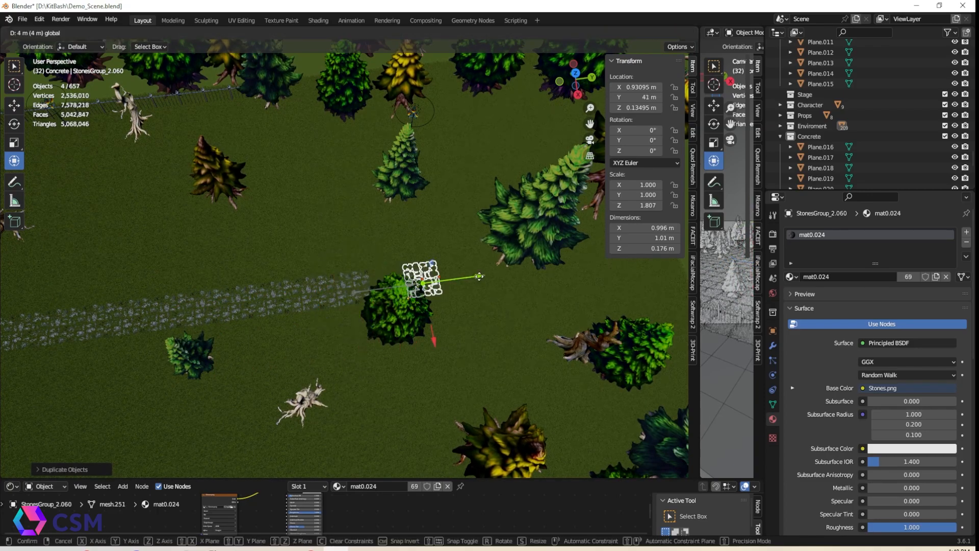
Duplicate more stones groups to carry the cobbled path to the far end of the graveyard
{"action": "left_click", "coordinate": [484, 274]}
{"action": "key", "text": "shift+d"}
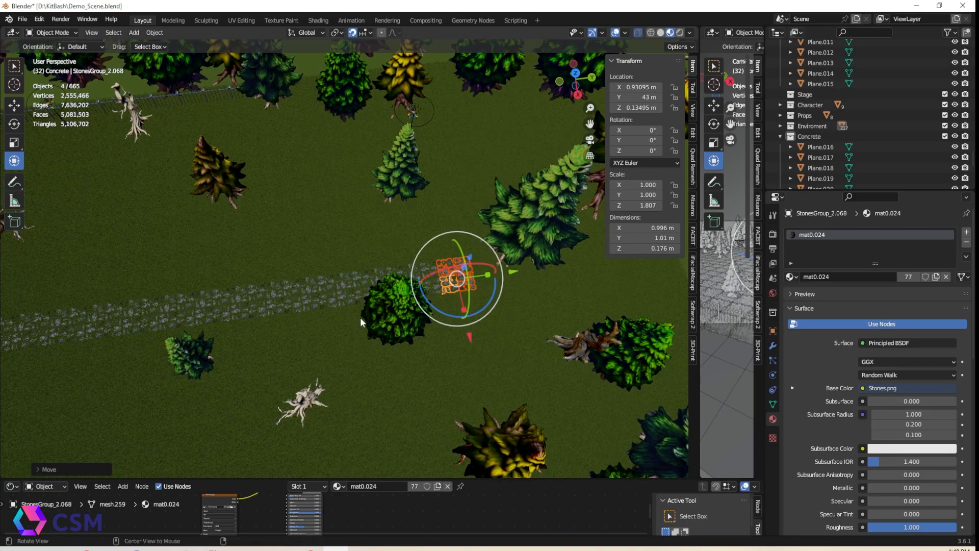
{"action": "left_click_drag", "start_coordinate": [540, 266], "coordinate": [572, 263]}
{"action": "middle_click_drag", "start_coordinate": [403, 286], "coordinate": [263, 314]}
{"action": "middle_click_drag", "start_coordinate": [484, 273], "coordinate": [388, 270], "text": "shift"}
{"action": "key", "text": "shift+d"}
{"action": "left_click", "coordinate": [389, 270]}
{"action": "key", "text": "shift+d"}
{"action": "left_click_drag", "start_coordinate": [476, 265], "coordinate": [643, 263]}
{"action": "key", "text": "shift+d"}
{"action": "left_click", "coordinate": [457, 267]}
{"action": "key", "text": "shift+d"}
{"action": "left_click", "coordinate": [482, 268]}
{"action": "key", "text": "shift+d"}
{"action": "left_click", "coordinate": [528, 265]}
{"action": "key", "text": "shift+d"}
{"action": "key", "text": "shift+d"}
{"action": "middle_click_drag", "start_coordinate": [639, 299], "coordinate": [432, 313], "text": "shift"}
{"action": "key", "text": "shift+d"}
{"action": "left_click", "coordinate": [500, 282]}
{"action": "middle_click_drag", "start_coordinate": [500, 282], "coordinate": [340, 378]}
{"action": "scroll", "coordinate": [347, 360], "scroll_direction": "up", "scroll_amount": 4}
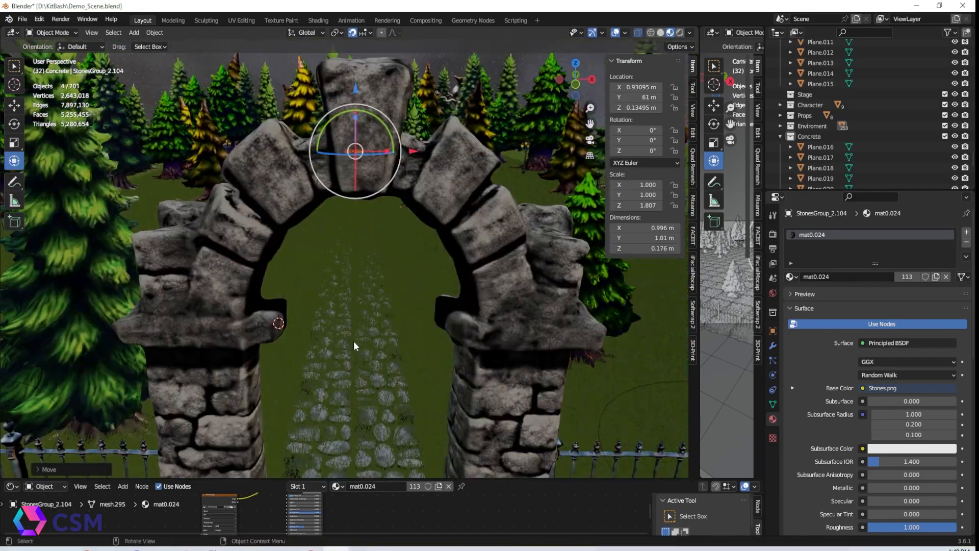
Preview the finished stone path in rendered shading from around the gate
{"action": "left_click", "coordinate": [680, 33]}
{"action": "left_click", "coordinate": [463, 282]}
{"action": "middle_click_drag", "start_coordinate": [465, 178], "coordinate": [429, 188]}
{"action": "left_click", "coordinate": [354, 34]}
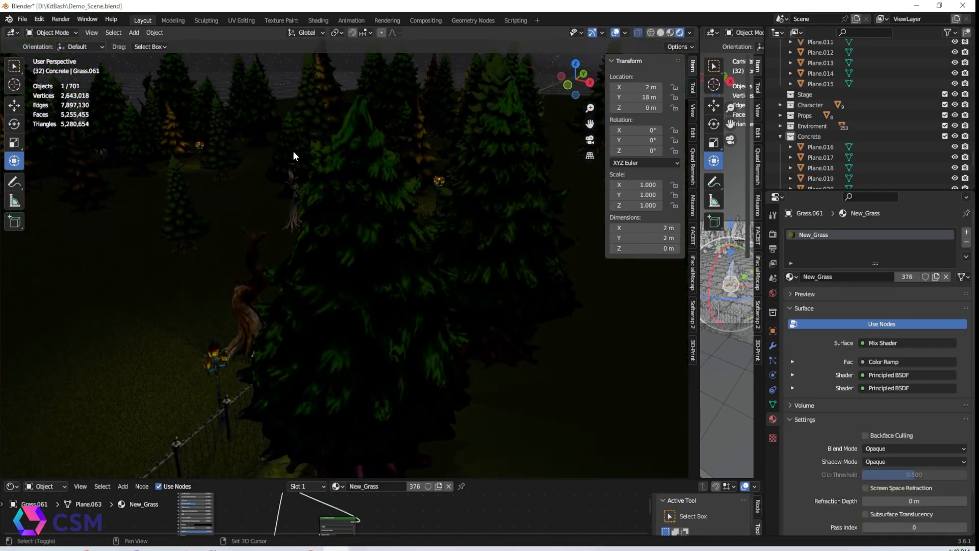
{"action": "middle_click_drag", "start_coordinate": [289, 151], "coordinate": [599, 93], "text": "shift"}
{"action": "scroll", "coordinate": [816, 97], "scroll_direction": "down", "scroll_amount": 10}
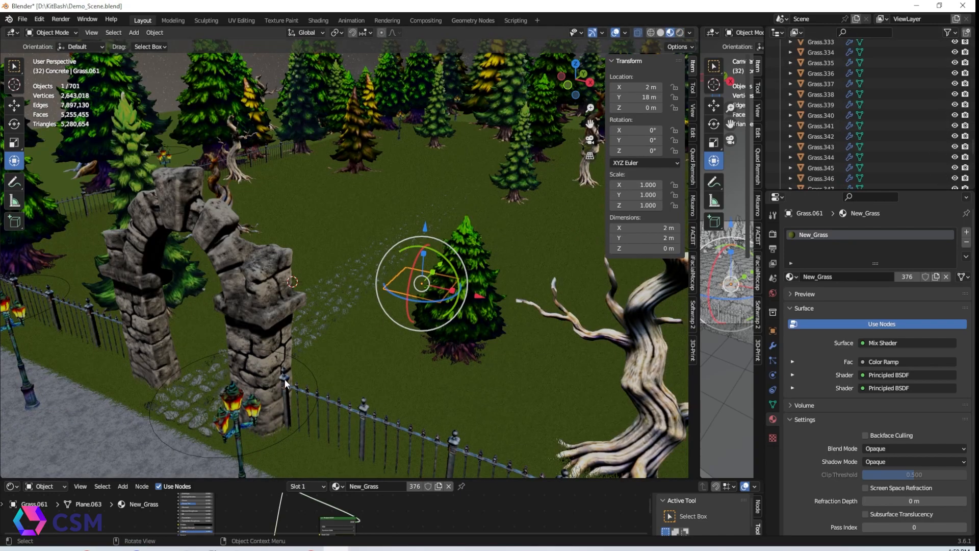
Duplicate StonesGroup_1 from the outliner and move the copy beside the main path to start a side branch
{"action": "left_click", "coordinate": [446, 345]}
{"action": "scroll", "coordinate": [843, 75], "scroll_direction": "up", "scroll_amount": 10}
{"action": "left_click_drag", "start_coordinate": [972, 175], "coordinate": [973, 84]}
{"action": "left_click", "coordinate": [879, 136]}
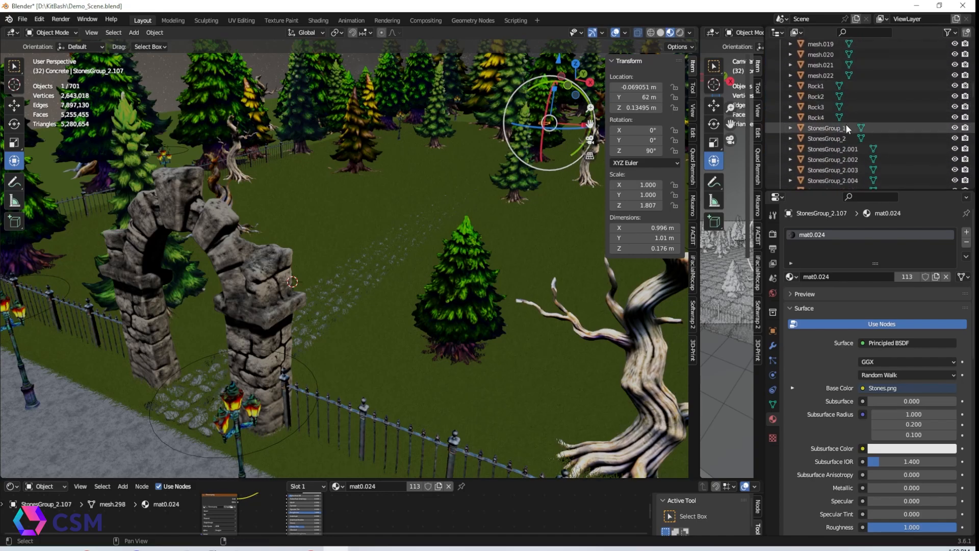
{"action": "left_click", "coordinate": [847, 128], "text": "shift"}
{"action": "scroll", "coordinate": [433, 268], "scroll_direction": "down", "scroll_amount": 5}
{"action": "scroll", "coordinate": [409, 274], "scroll_direction": "up", "scroll_amount": 10}
{"action": "scroll", "coordinate": [408, 275], "scroll_direction": "down", "scroll_amount": 3}
{"action": "middle_click_drag", "start_coordinate": [408, 275], "coordinate": [510, 195]}
{"action": "left_click_drag", "start_coordinate": [502, 77], "coordinate": [505, 75]}
{"action": "scroll", "coordinate": [448, 142], "scroll_direction": "down", "scroll_amount": 3}
{"action": "left_click", "coordinate": [680, 33]}
{"action": "left_click", "coordinate": [254, 348]}
{"action": "scroll", "coordinate": [296, 318], "scroll_direction": "up", "scroll_amount": 8}
{"action": "mouse_move", "coordinate": [406, 268]}
{"action": "middle_mouse_down"}
{"action": "mouse_move", "coordinate": [447, 278]}
{"action": "mouse_move", "coordinate": [406, 278]}
{"action": "middle_mouse_up"}
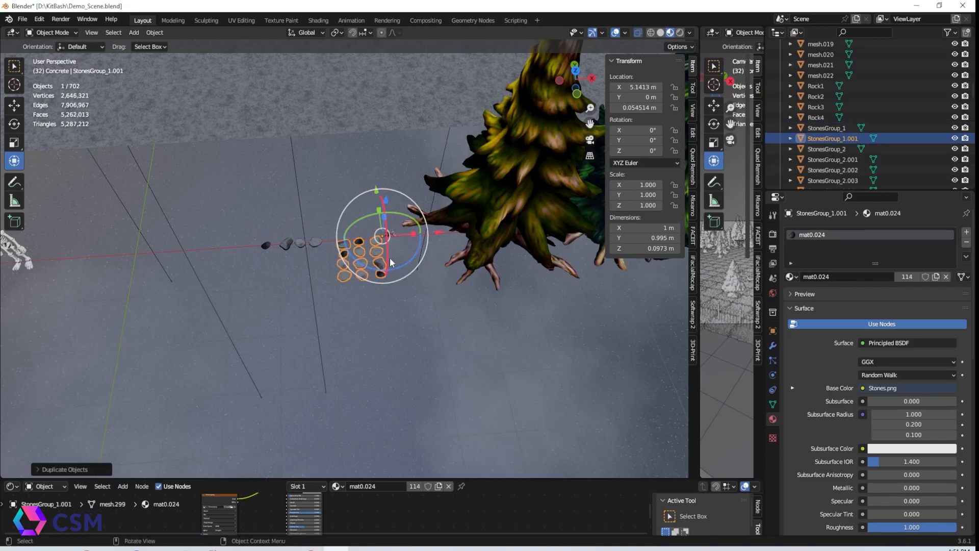
{"action": "left_click", "coordinate": [353, 33]}
{"action": "left_click_drag", "start_coordinate": [438, 233], "coordinate": [242, 242]}
{"action": "scroll", "coordinate": [298, 188], "scroll_direction": "down", "scroll_amount": 3}
{"action": "middle_click_drag", "start_coordinate": [298, 187], "coordinate": [221, 169]}
{"action": "middle_click_drag", "start_coordinate": [326, 194], "coordinate": [158, 312], "text": "shift"}
{"action": "left_click_drag", "start_coordinate": [166, 318], "coordinate": [588, 161]}
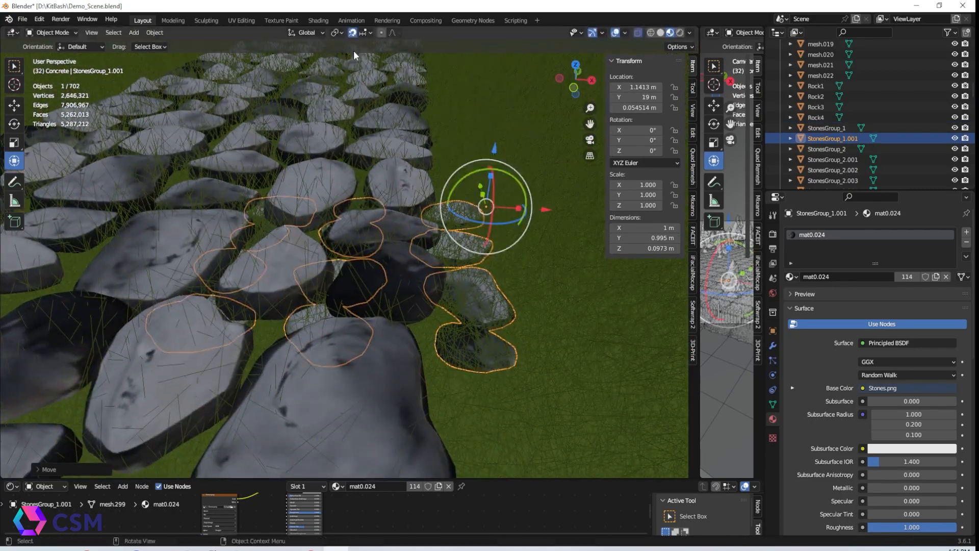
{"action": "left_click_drag", "start_coordinate": [494, 152], "coordinate": [500, 113]}
{"action": "middle_click_drag", "start_coordinate": [510, 134], "coordinate": [454, 225]}
Rotate the side-branch stones group 90° and nudge it against the main path
{"action": "scroll", "coordinate": [454, 226], "scroll_direction": "down", "scroll_amount": 3}
{"action": "scroll", "coordinate": [453, 231], "scroll_direction": "down", "scroll_amount": 1}
{"action": "mouse_move", "coordinate": [426, 184]}
{"action": "left_mouse_down"}
{"action": "mouse_move", "coordinate": [503, 175]}
{"action": "mouse_move", "coordinate": [418, 158]}
{"action": "mouse_move", "coordinate": [438, 186]}
{"action": "mouse_move", "coordinate": [415, 193]}
{"action": "left_mouse_up"}
{"action": "key", "text": "r"}
{"action": "key", "text": "ctrl+z"}
{"action": "key", "text": "shift+Tab"}
{"action": "left_click_drag", "start_coordinate": [471, 178], "coordinate": [409, 197]}
{"action": "scroll", "coordinate": [433, 245], "scroll_direction": "down", "scroll_amount": 5}
{"action": "middle_click_drag", "start_coordinate": [456, 301], "coordinate": [426, 273]}
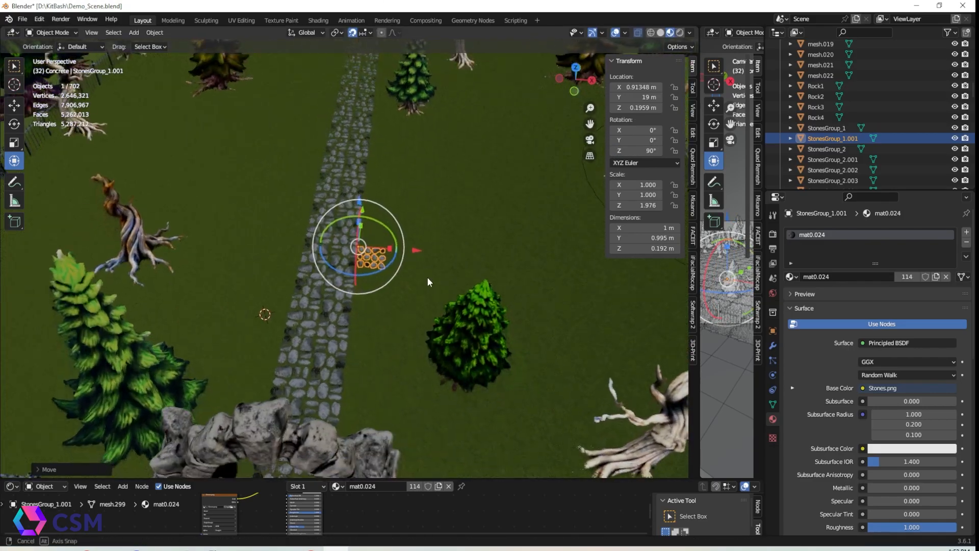
Duplicate the small stones group twice to extend the side branch away from the main path
{"action": "scroll", "coordinate": [426, 276], "scroll_direction": "up", "scroll_amount": 3}
{"action": "key", "text": "shift+d"}
{"action": "left_click", "coordinate": [516, 250]}
{"action": "key", "text": "shift+d"}
{"action": "left_click", "coordinate": [528, 242]}
{"action": "left_click_drag", "start_coordinate": [492, 263], "coordinate": [491, 264]}
{"action": "key", "text": "ctrl+z"}
{"action": "left_click_drag", "start_coordinate": [489, 267], "coordinate": [492, 211]}
{"action": "key", "text": "ctrl+z"}
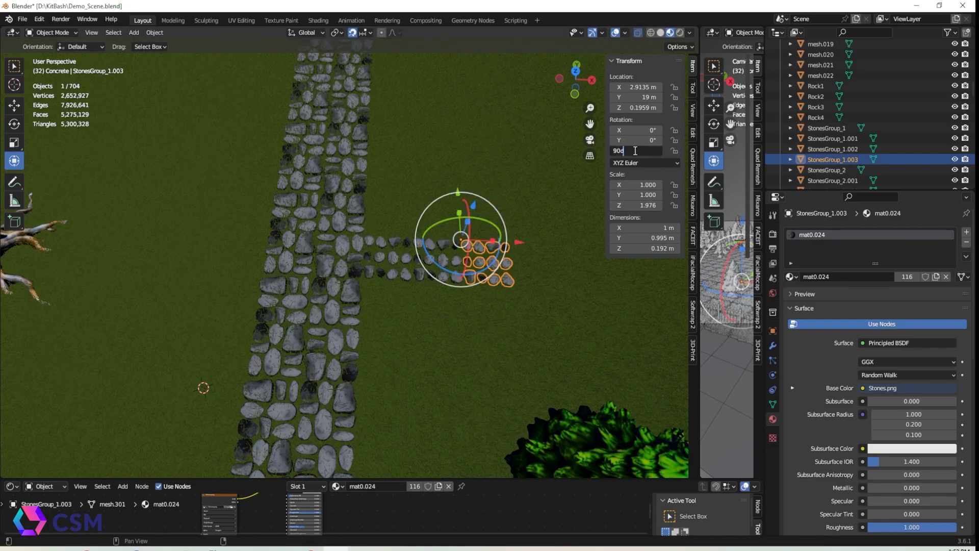
{"action": "left_click_drag", "start_coordinate": [519, 243], "coordinate": [567, 244]}
{"action": "middle_click_drag", "start_coordinate": [534, 317], "coordinate": [377, 294]}
{"action": "left_click_drag", "start_coordinate": [494, 399], "coordinate": [416, 414]}
{"action": "left_click", "coordinate": [363, 306]}
{"action": "middle_click_drag", "start_coordinate": [367, 363], "coordinate": [464, 290]}
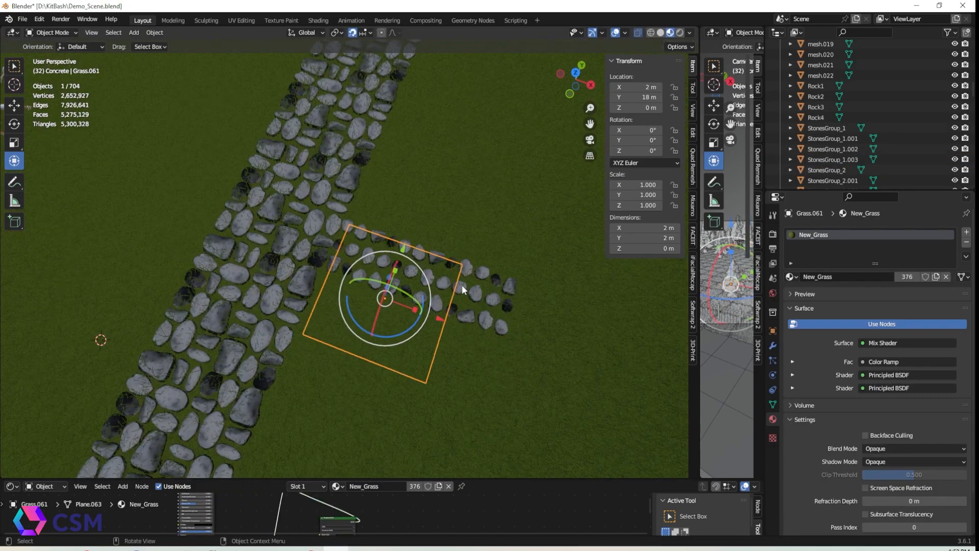
Rearrange the side-branch stone groups into neat rows and select all three together
{"action": "left_click", "coordinate": [425, 280]}
{"action": "scroll", "coordinate": [426, 281], "scroll_direction": "up", "scroll_amount": 4}
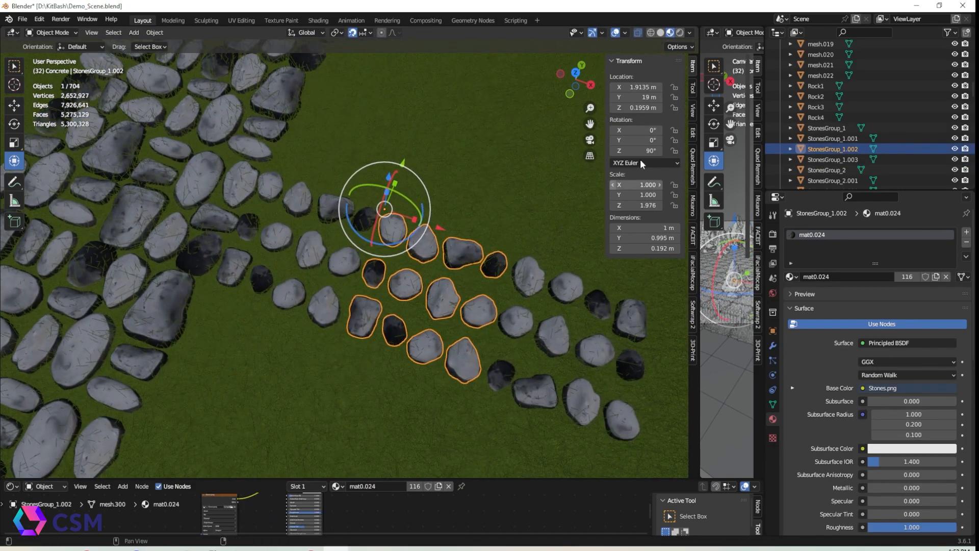
{"action": "key", "text": "Return"}
{"action": "left_click_drag", "start_coordinate": [441, 230], "coordinate": [564, 271]}
{"action": "middle_click_drag", "start_coordinate": [528, 362], "coordinate": [558, 369]}
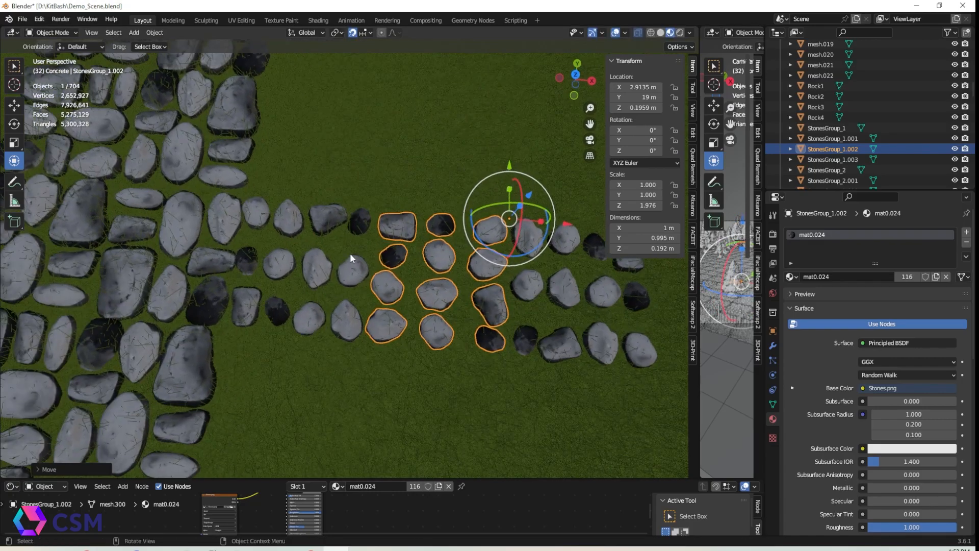
{"action": "left_click", "coordinate": [360, 274]}
{"action": "left_click", "coordinate": [398, 225], "text": "shift"}
{"action": "key", "text": "ctrl+z"}
{"action": "left_click", "coordinate": [400, 225], "text": "shift"}
{"action": "left_click", "coordinate": [531, 228], "text": "shift"}
{"action": "scroll", "coordinate": [531, 229], "scroll_direction": "down", "scroll_amount": 4}
{"action": "middle_click_drag", "start_coordinate": [566, 295], "coordinate": [390, 289], "text": "shift"}
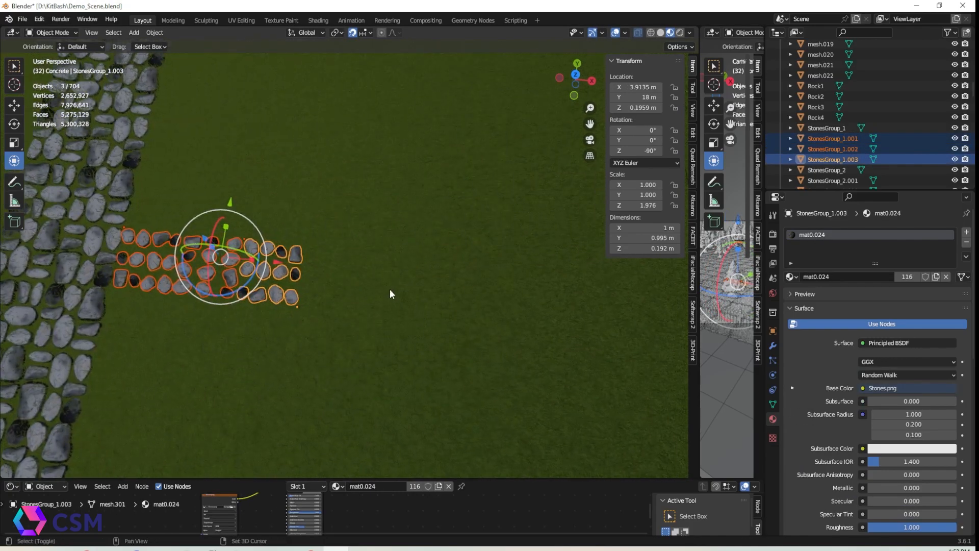
Duplicate the three side-branch groups twice to lengthen the branch path and delete an extra copy
{"action": "key", "text": "shift+d"}
{"action": "key", "text": "Escape"}
{"action": "left_click_drag", "start_coordinate": [279, 265], "coordinate": [646, 303]}
{"action": "key", "text": "shift+d"}
{"action": "right_click", "coordinate": [467, 283]}
{"action": "scroll", "coordinate": [594, 307], "scroll_direction": "down", "scroll_amount": 3}
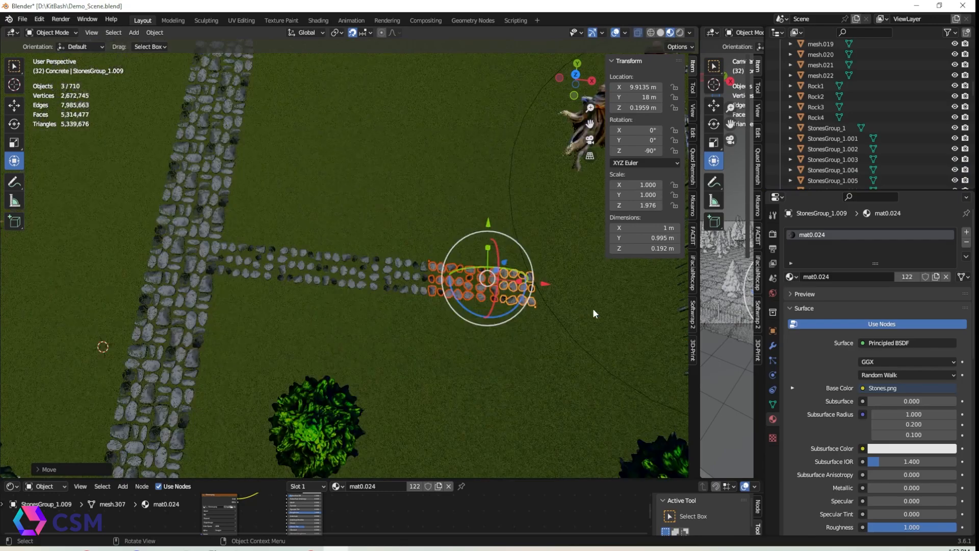
{"action": "middle_click_drag", "start_coordinate": [588, 309], "coordinate": [369, 316], "text": "shift"}
{"action": "scroll", "coordinate": [370, 317], "scroll_direction": "up", "scroll_amount": 2}
{"action": "key", "text": "shift+d"}
{"action": "right_click", "coordinate": [369, 316]}
{"action": "left_click_drag", "start_coordinate": [269, 291], "coordinate": [442, 302]}
{"action": "left_click", "coordinate": [433, 299]}
{"action": "left_click", "coordinate": [431, 299]}
{"action": "key", "text": "Delete"}
{"action": "scroll", "coordinate": [301, 335], "scroll_direction": "down", "scroll_amount": 3}
{"action": "middle_click_drag", "start_coordinate": [301, 334], "coordinate": [255, 314]}
{"action": "middle_click_drag", "start_coordinate": [255, 315], "coordinate": [330, 299], "text": "shift"}
{"action": "scroll", "coordinate": [321, 316], "scroll_direction": "down", "scroll_amount": 2}
{"action": "scroll", "coordinate": [326, 285], "scroll_direction": "up", "scroll_amount": 4}
{"action": "left_click", "coordinate": [262, 274]}
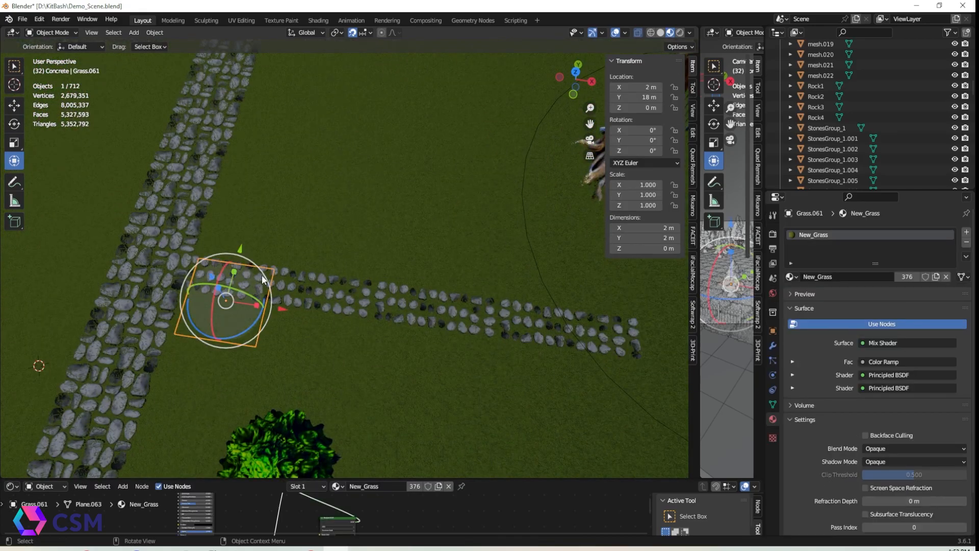
Box-select the side-branch stone groups, duplicate them and move the copy to form a second branch off the main path
{"action": "scroll", "coordinate": [345, 357], "scroll_direction": "up", "scroll_amount": 2}
{"action": "scroll", "coordinate": [344, 357], "scroll_direction": "down", "scroll_amount": 3}
{"action": "left_click_drag", "start_coordinate": [222, 223], "coordinate": [565, 332]}
{"action": "left_click_drag", "start_coordinate": [305, 334], "coordinate": [222, 316], "text": "ctrl"}
{"action": "left_click_drag", "start_coordinate": [181, 145], "coordinate": [522, 198], "text": "ctrl"}
{"action": "left_click_drag", "start_coordinate": [186, 144], "coordinate": [560, 224], "text": "ctrl"}
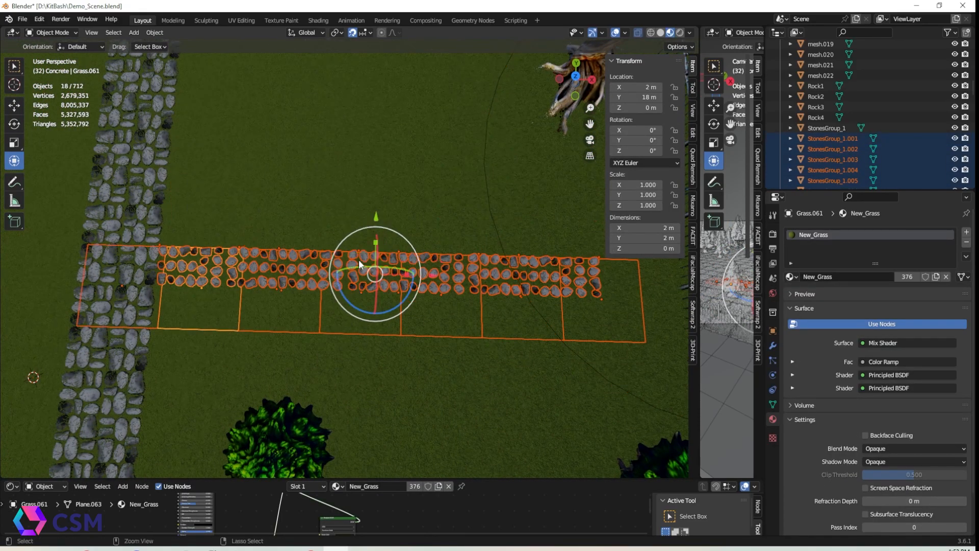
{"action": "left_click_drag", "start_coordinate": [313, 327], "coordinate": [607, 362], "text": "ctrl"}
{"action": "scroll", "coordinate": [467, 288], "scroll_direction": "down", "scroll_amount": 4}
{"action": "middle_click_drag", "start_coordinate": [430, 213], "coordinate": [454, 290], "text": "shift"}
{"action": "key", "text": "shift+d"}
{"action": "right_click", "coordinate": [454, 291]}
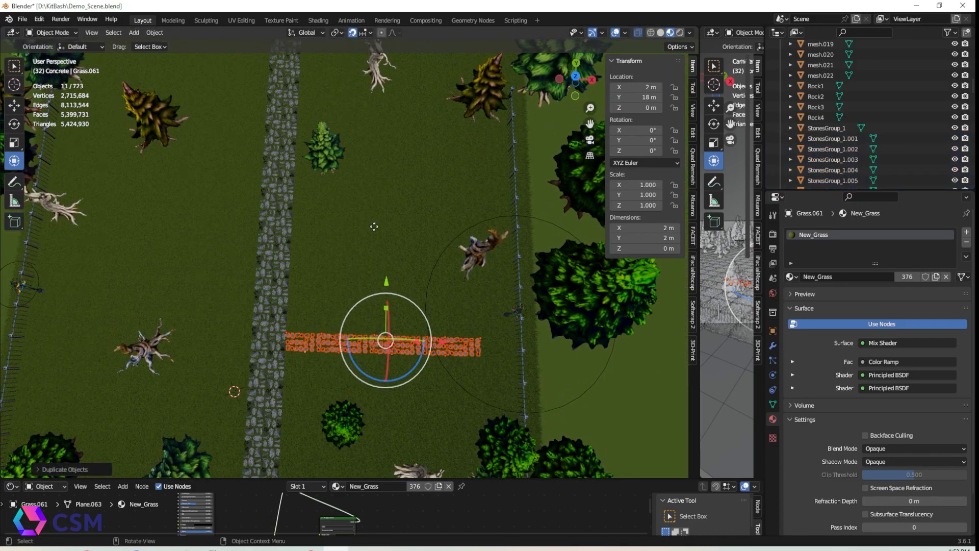
{"action": "left_click_drag", "start_coordinate": [387, 280], "coordinate": [388, 145]}
{"action": "left_click_drag", "start_coordinate": [447, 200], "coordinate": [216, 202]}
{"action": "middle_click_drag", "start_coordinate": [354, 138], "coordinate": [383, 291], "text": "shift"}
{"action": "left_click_drag", "start_coordinate": [201, 290], "coordinate": [219, 71]}
{"action": "scroll", "coordinate": [346, 173], "scroll_direction": "down", "scroll_amount": 2}
{"action": "middle_click_drag", "start_coordinate": [326, 166], "coordinate": [319, 222], "text": "shift"}
{"action": "left_click_drag", "start_coordinate": [253, 172], "coordinate": [251, 207]}
Duplicate the branch stones again and move the copy 14 m along the main path to add another branch
{"action": "key", "text": "shift+d"}
{"action": "key", "text": "x"}
{"action": "left_click_drag", "start_coordinate": [394, 205], "coordinate": [384, 165]}
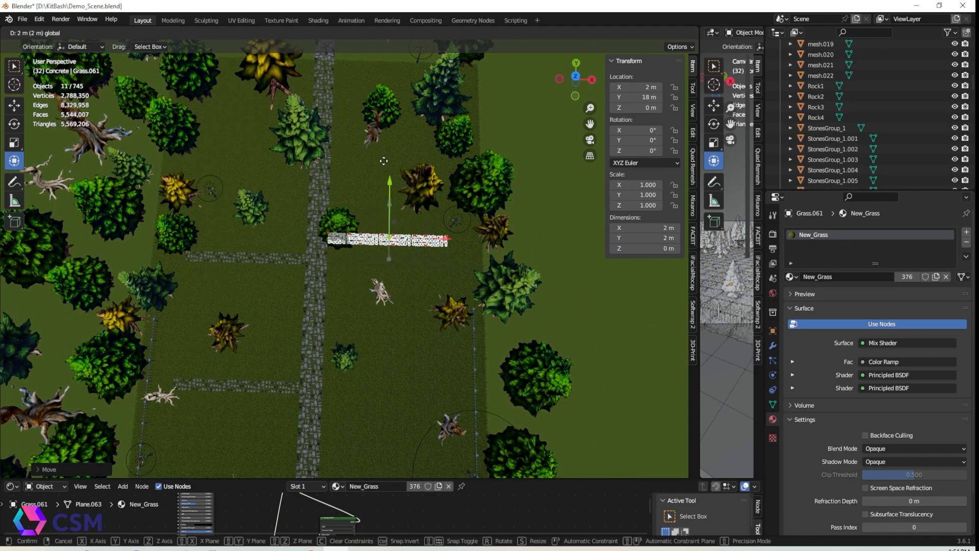
{"action": "left_click_drag", "start_coordinate": [395, 203], "coordinate": [384, 100]}
{"action": "left_click_drag", "start_coordinate": [451, 165], "coordinate": [277, 163]}
{"action": "middle_click_drag", "start_coordinate": [279, 93], "coordinate": [271, 256], "text": "shift"}
{"action": "left_click_drag", "start_coordinate": [242, 265], "coordinate": [245, 199]}
{"action": "left_click_drag", "start_coordinate": [304, 221], "coordinate": [443, 225]}
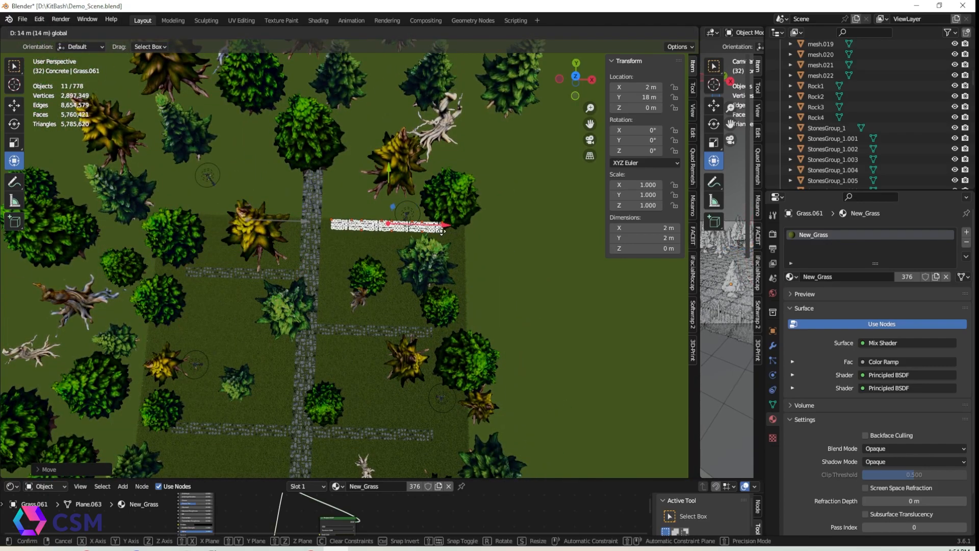
Move and rotate several trees around the graveyard so they sit clear of the stone paths
{"action": "middle_click_drag", "start_coordinate": [386, 343], "coordinate": [380, 310]}
{"action": "middle_click_drag", "start_coordinate": [343, 351], "coordinate": [337, 189], "text": "shift"}
{"action": "left_click", "coordinate": [680, 33]}
{"action": "mouse_move", "coordinate": [292, 253]}
{"action": "middle_mouse_down", "text": "shift"}
{"action": "mouse_move", "coordinate": [314, 274]}
{"action": "mouse_move", "coordinate": [237, 285]}
{"action": "mouse_move", "coordinate": [350, 267]}
{"action": "mouse_move", "coordinate": [339, 296]}
{"action": "middle_mouse_up", "text": "shift"}
{"action": "left_click", "coordinate": [179, 209]}
{"action": "left_click_drag", "start_coordinate": [233, 188], "coordinate": [300, 152]}
{"action": "left_click", "coordinate": [112, 223]}
{"action": "left_click", "coordinate": [112, 226]}
{"action": "left_click_drag", "start_coordinate": [153, 200], "coordinate": [203, 186]}
{"action": "mouse_move", "coordinate": [408, 260]}
{"action": "left_mouse_down", "text": "alt"}
{"action": "mouse_move", "coordinate": [446, 288]}
{"action": "mouse_move", "coordinate": [463, 270]}
{"action": "left_mouse_up", "text": "alt"}
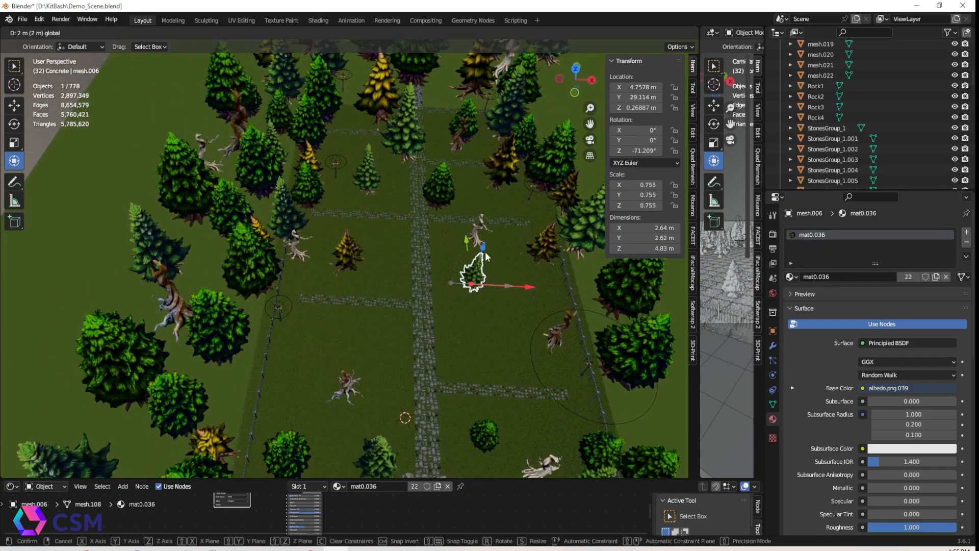
{"action": "mouse_move", "coordinate": [349, 322]}
{"action": "middle_mouse_down"}
{"action": "mouse_move", "coordinate": [342, 296]}
{"action": "mouse_move", "coordinate": [352, 321]}
{"action": "middle_mouse_up"}
{"action": "middle_click_drag", "start_coordinate": [375, 289], "coordinate": [332, 273], "text": "shift"}
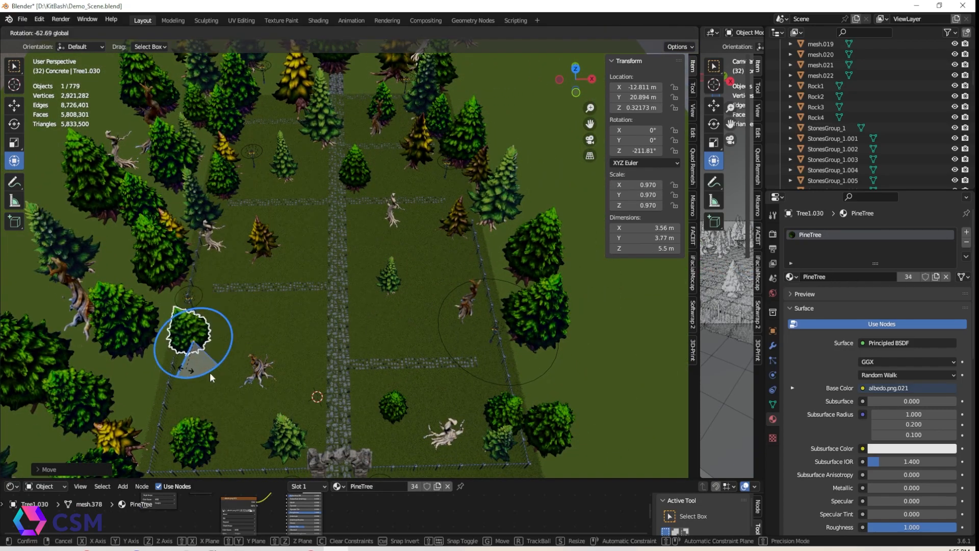
{"action": "left_click", "coordinate": [268, 374]}
{"action": "middle_click_drag", "start_coordinate": [268, 374], "coordinate": [361, 313]}
Rotate the bench to -90° on Z and place it beside the stone path
{"action": "scroll", "coordinate": [516, 347], "scroll_direction": "up", "scroll_amount": 5}
{"action": "scroll", "coordinate": [516, 347], "scroll_direction": "down", "scroll_amount": 2}
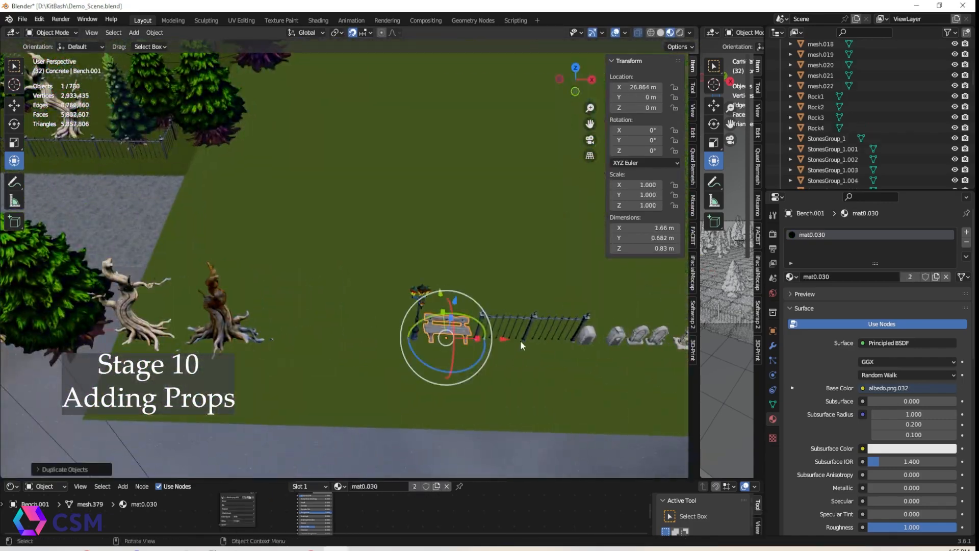
{"action": "middle_click_drag", "start_coordinate": [520, 341], "coordinate": [460, 255]}
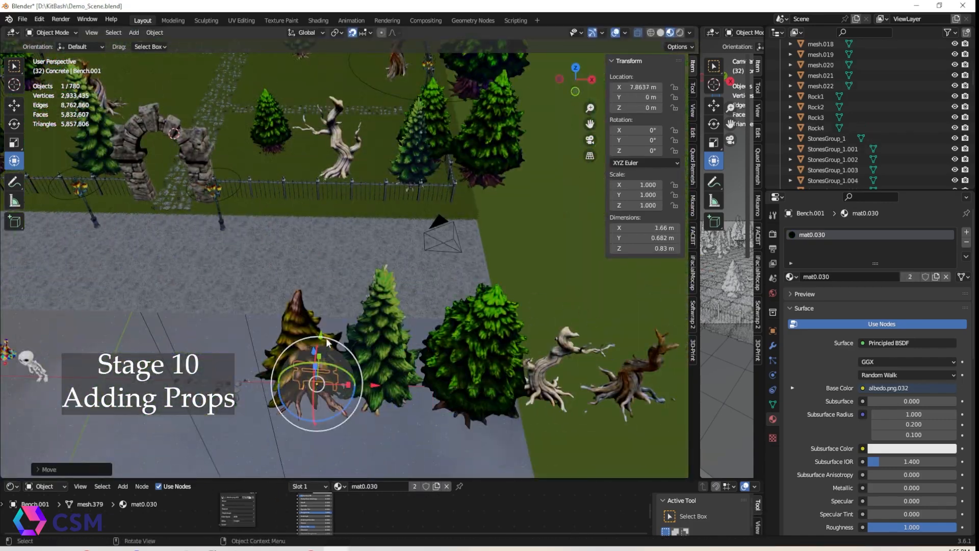
{"action": "scroll", "coordinate": [461, 185], "scroll_direction": "up", "scroll_amount": 5}
{"action": "scroll", "coordinate": [460, 185], "scroll_direction": "down", "scroll_amount": 6}
{"action": "middle_click_drag", "start_coordinate": [460, 186], "coordinate": [553, 148]}
{"action": "left_click_drag", "start_coordinate": [318, 338], "coordinate": [81, 202]}
{"action": "key", "text": "ctrl+z"}
{"action": "double_click", "coordinate": [644, 149]}
{"action": "type", "text": "-90"}
{"action": "key", "text": "Return"}
{"action": "middle_click_drag", "start_coordinate": [82, 201], "coordinate": [286, 178]}
{"action": "left_click_drag", "start_coordinate": [296, 292], "coordinate": [349, 292]}
{"action": "middle_click_drag", "start_coordinate": [350, 224], "coordinate": [396, 276]}
{"action": "left_click_drag", "start_coordinate": [396, 198], "coordinate": [373, 169]}
{"action": "left_click", "coordinate": [358, 33]}
{"action": "middle_click_drag", "start_coordinate": [403, 281], "coordinate": [357, 224]}
Duplicate the bench and position the copy along the main path, removing an extra copy
{"action": "key", "text": "shift+d"}
{"action": "left_click_drag", "start_coordinate": [363, 271], "coordinate": [240, 266]}
{"action": "right_click", "coordinate": [326, 277]}
{"action": "right_click", "coordinate": [319, 242]}
{"action": "left_click", "coordinate": [366, 258]}
{"action": "left_click", "coordinate": [408, 332]}
{"action": "middle_click_drag", "start_coordinate": [408, 347], "coordinate": [426, 314]}
{"action": "left_click", "coordinate": [390, 248]}
{"action": "key", "text": "Delete"}
{"action": "left_click", "coordinate": [339, 250]}
{"action": "key", "text": "ctrl+z"}
Duplicate another bench and place it beside the upper side path
{"action": "middle_click_drag", "start_coordinate": [356, 318], "coordinate": [459, 326]}
{"action": "left_click_drag", "start_coordinate": [415, 223], "coordinate": [417, 228]}
{"action": "key", "text": "shift+d"}
{"action": "right_click", "coordinate": [516, 268]}
{"action": "left_click", "coordinate": [562, 281]}
{"action": "middle_click_drag", "start_coordinate": [408, 301], "coordinate": [382, 309]}
{"action": "left_click_drag", "start_coordinate": [306, 232], "coordinate": [407, 92]}
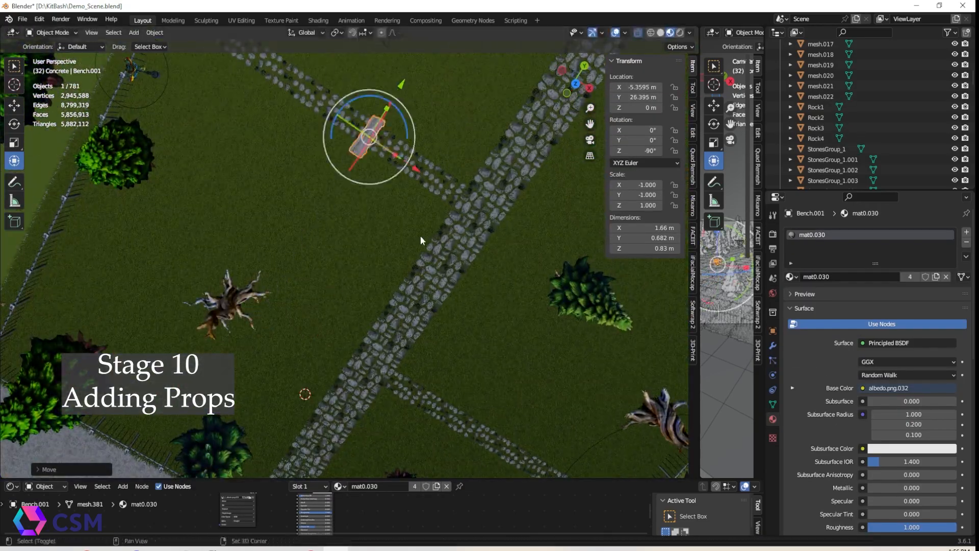
Duplicate more benches, rotate them to face the paths and place them near the fence
{"action": "middle_click_drag", "start_coordinate": [430, 173], "coordinate": [398, 347], "text": "shift"}
{"action": "left_click_drag", "start_coordinate": [378, 342], "coordinate": [193, 245]}
{"action": "middle_click_drag", "start_coordinate": [301, 362], "coordinate": [352, 317]}
{"action": "key", "text": "shift+d"}
{"action": "left_click_drag", "start_coordinate": [113, 329], "coordinate": [306, 97]}
{"action": "middle_click_drag", "start_coordinate": [300, 250], "coordinate": [261, 372], "text": "shift"}
{"action": "left_click_drag", "start_coordinate": [201, 229], "coordinate": [273, 164]}
{"action": "left_click_drag", "start_coordinate": [306, 209], "coordinate": [324, 213]}
{"action": "middle_click_drag", "start_coordinate": [314, 241], "coordinate": [291, 261]}
{"action": "key", "text": "shift+d"}
{"action": "right_click", "coordinate": [201, 228]}
{"action": "left_click", "coordinate": [247, 243]}
{"action": "left_click_drag", "start_coordinate": [266, 235], "coordinate": [620, 239]}
{"action": "left_click_drag", "start_coordinate": [542, 203], "coordinate": [579, 306]}
{"action": "middle_click_drag", "start_coordinate": [534, 420], "coordinate": [566, 357]}
{"action": "left_click_drag", "start_coordinate": [403, 258], "coordinate": [435, 247]}
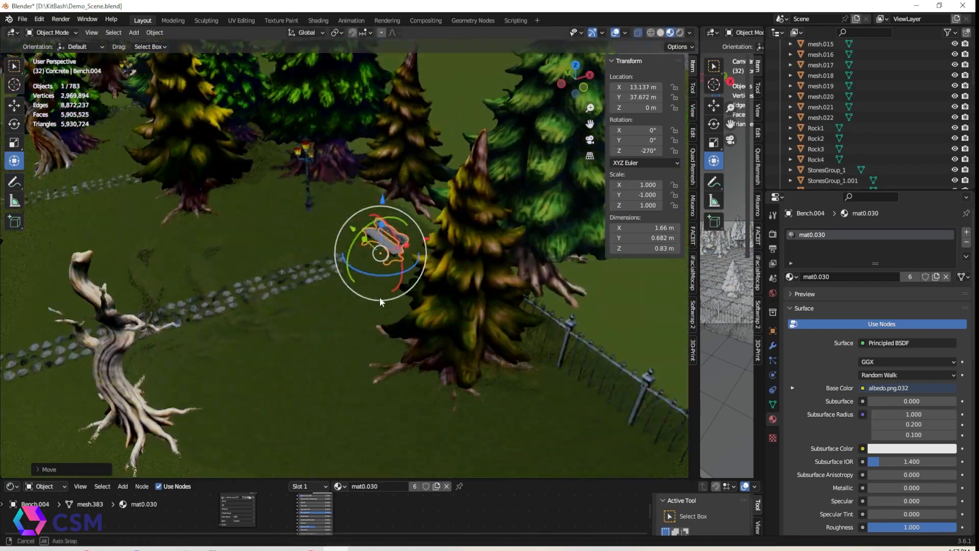
Duplicate the bench together with a fence half and position them along the fence line
{"action": "middle_click_drag", "start_coordinate": [402, 296], "coordinate": [265, 352]}
{"action": "left_click", "coordinate": [221, 359]}
{"action": "left_click", "coordinate": [197, 358], "text": "shift"}
{"action": "key", "text": "shift+d"}
{"action": "right_click", "coordinate": [356, 333]}
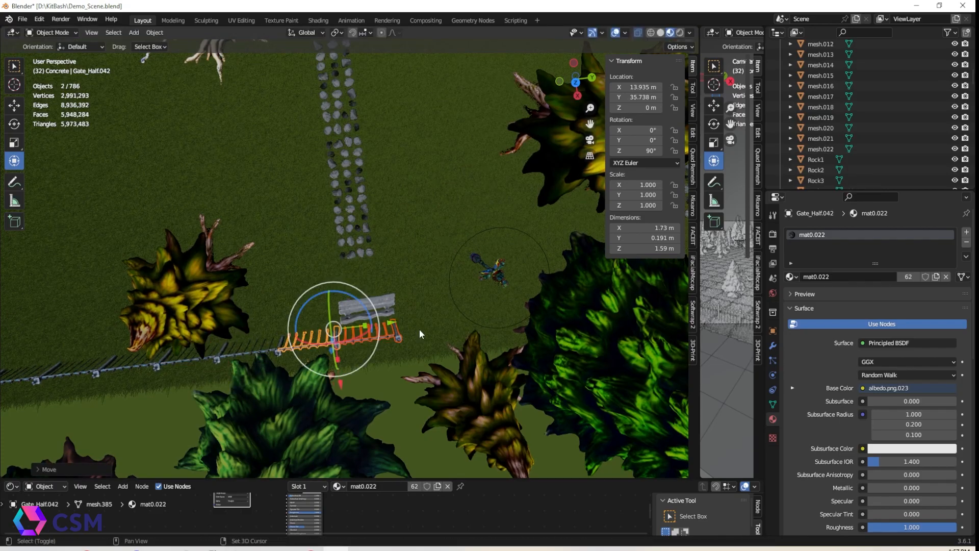
{"action": "left_click_drag", "start_coordinate": [532, 300], "coordinate": [533, 300]}
{"action": "middle_click_drag", "start_coordinate": [408, 327], "coordinate": [381, 342]}
Deselect everything and save the blend file
{"action": "left_click", "coordinate": [234, 268]}
{"action": "scroll", "coordinate": [235, 268], "scroll_direction": "down", "scroll_amount": 5}
{"action": "left_click", "coordinate": [22, 20]}
{"action": "left_click", "coordinate": [38, 88]}
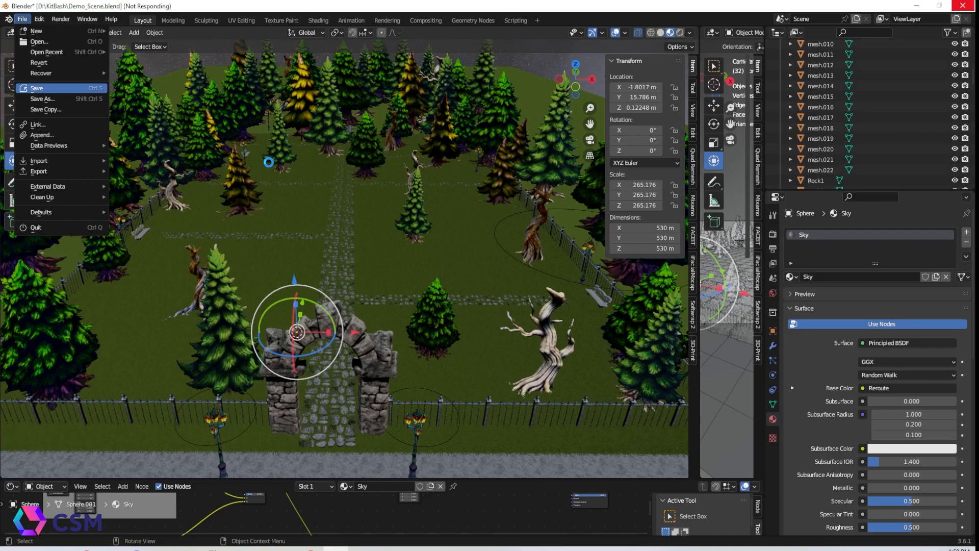
Duplicate a gravestone from the prop lineup beside the ground and move it into the graveyard plots
{"action": "scroll", "coordinate": [402, 408], "scroll_direction": "down", "scroll_amount": 4}
{"action": "middle_click_drag", "start_coordinate": [401, 408], "coordinate": [280, 313], "text": "shift"}
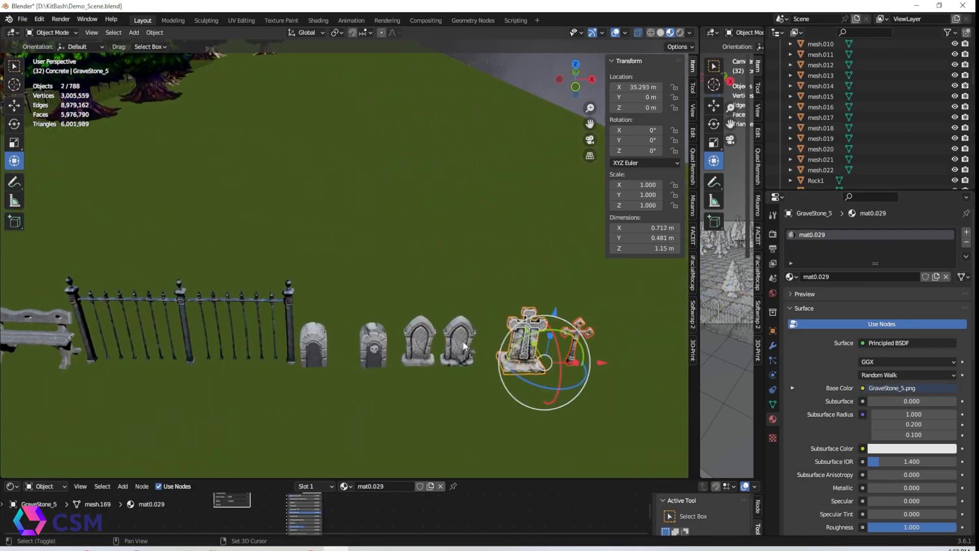
{"action": "key", "text": "shift+d"}
{"action": "right_click", "coordinate": [495, 376]}
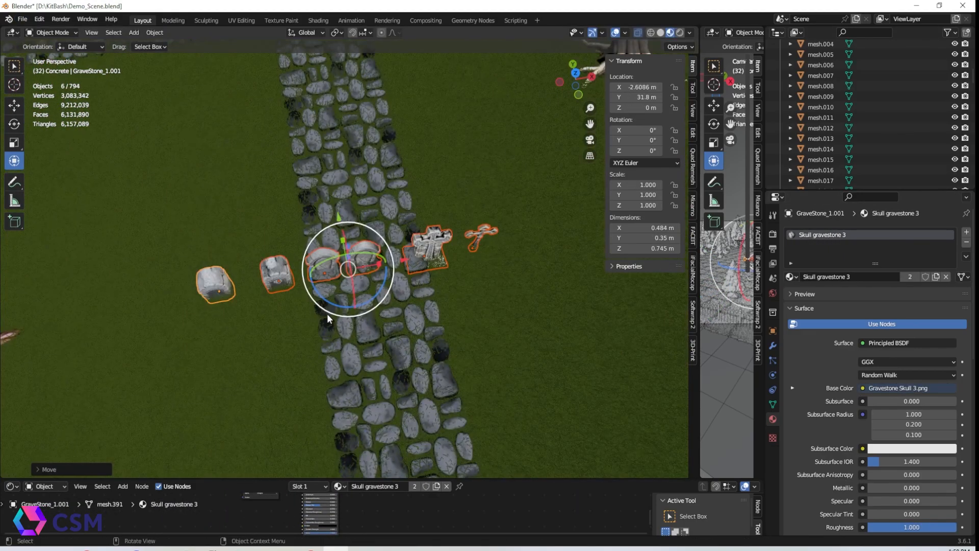
{"action": "middle_click_drag", "start_coordinate": [326, 313], "coordinate": [279, 375]}
{"action": "scroll", "coordinate": [414, 241], "scroll_direction": "up", "scroll_amount": 3}
{"action": "left_click", "coordinate": [409, 234]}
{"action": "left_click", "coordinate": [423, 261]}
{"action": "scroll", "coordinate": [424, 261], "scroll_direction": "up", "scroll_amount": 4}
{"action": "scroll", "coordinate": [371, 350], "scroll_direction": "down", "scroll_amount": 5}
{"action": "scroll", "coordinate": [280, 370], "scroll_direction": "down", "scroll_amount": 3}
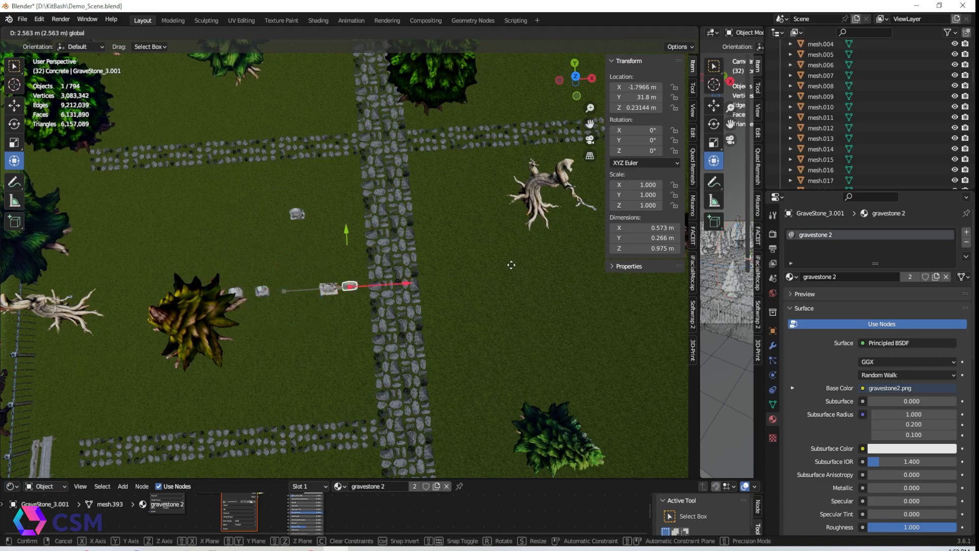
Duplicate the skull gravestone and scatter copies across the left plots along the X axis
{"action": "left_click", "coordinate": [297, 214]}
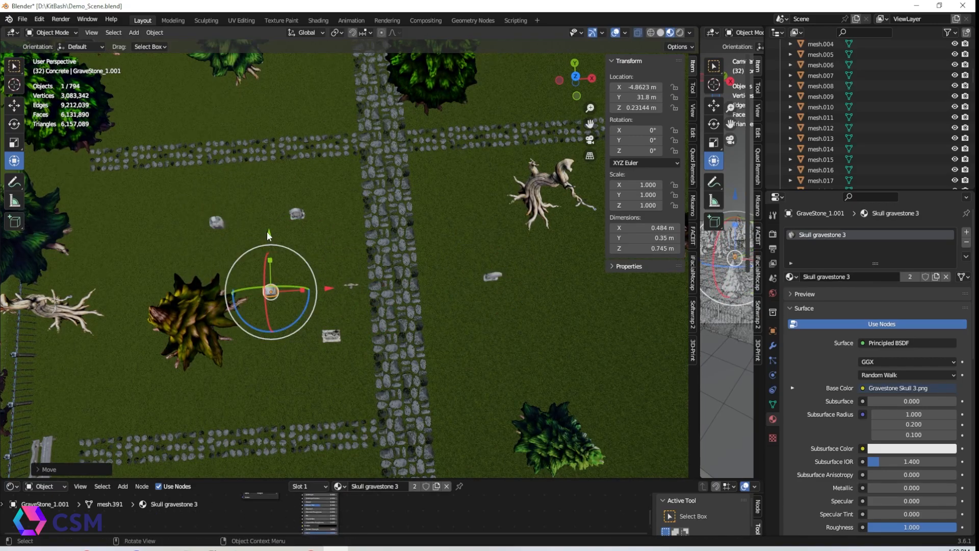
{"action": "left_click", "coordinate": [351, 285]}
{"action": "key", "text": "shift+d"}
{"action": "key", "text": "x"}
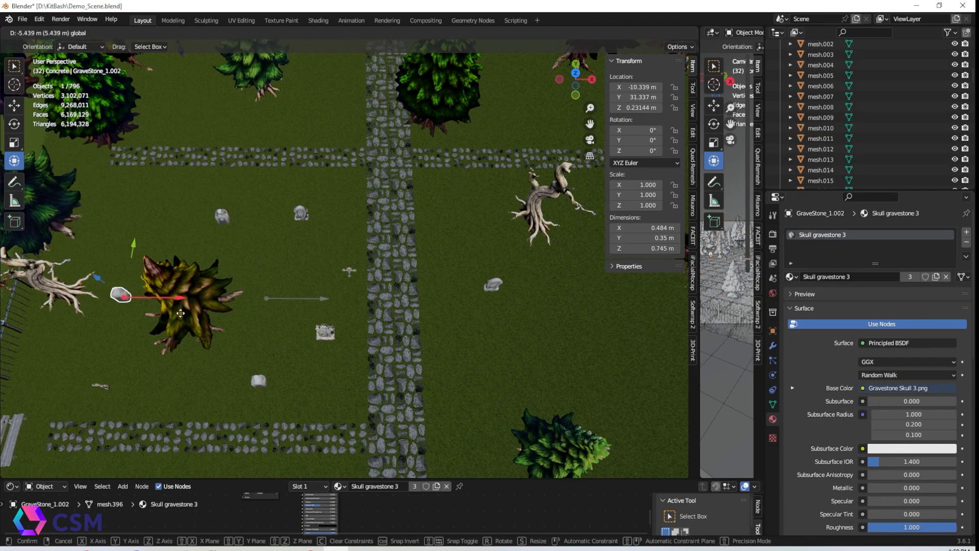
{"action": "left_click", "coordinate": [141, 200]}
{"action": "key", "text": "shift+d"}
{"action": "left_click", "coordinate": [219, 218]}
{"action": "middle_click_drag", "start_coordinate": [218, 218], "coordinate": [429, 352]}
{"action": "left_click_drag", "start_coordinate": [276, 220], "coordinate": [277, 317]}
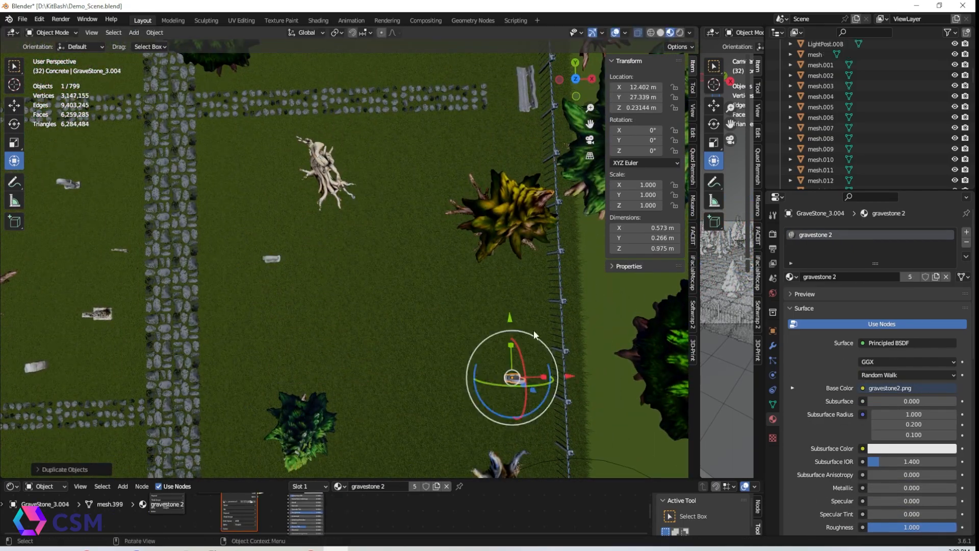
Duplicate the plain gravestone and place copies in the right and upper plots
{"action": "left_click", "coordinate": [562, 366]}
{"action": "left_click_drag", "start_coordinate": [511, 320], "coordinate": [509, 127]}
{"action": "scroll", "coordinate": [521, 251], "scroll_direction": "down", "scroll_amount": 2}
{"action": "middle_click_drag", "start_coordinate": [522, 251], "coordinate": [520, 267], "text": "shift"}
{"action": "left_click_drag", "start_coordinate": [393, 179], "coordinate": [393, 168]}
{"action": "scroll", "coordinate": [379, 239], "scroll_direction": "down", "scroll_amount": 2}
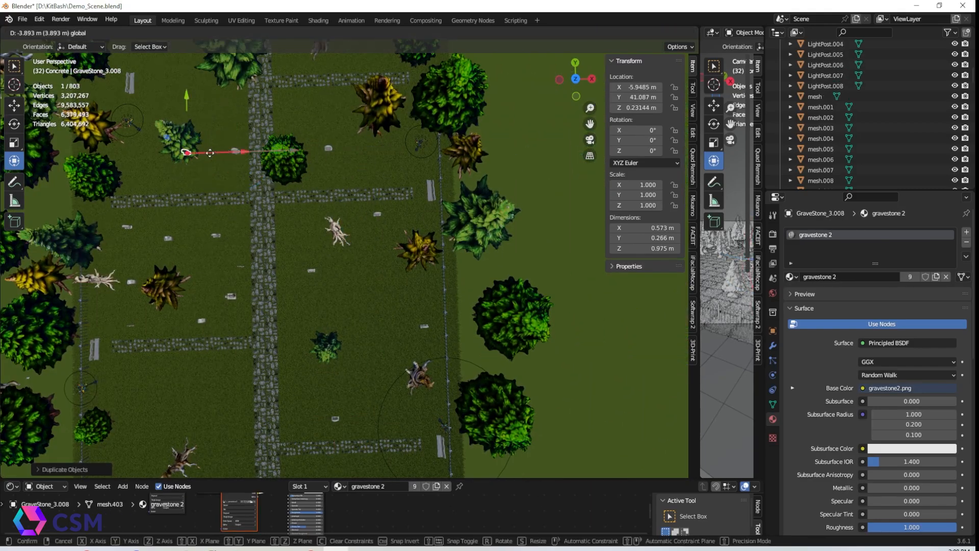
Duplicate more skull and plain gravestones into the lower plots
{"action": "left_click", "coordinate": [227, 114]}
{"action": "left_click", "coordinate": [202, 321]}
{"action": "key", "text": "shift+d"}
{"action": "left_click", "coordinate": [298, 310]}
{"action": "left_click_drag", "start_coordinate": [202, 263], "coordinate": [206, 370]}
{"action": "middle_click_drag", "start_coordinate": [206, 371], "coordinate": [202, 327], "text": "shift"}
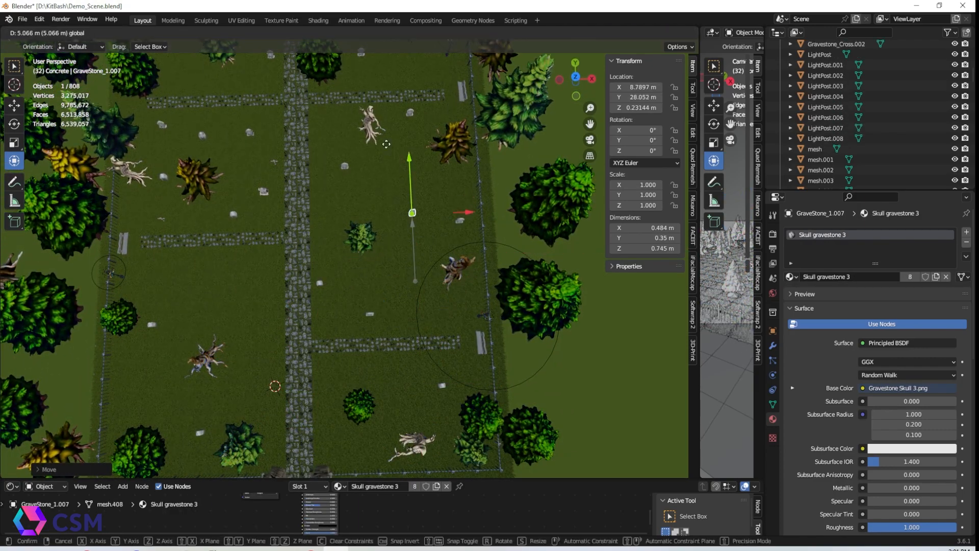
Duplicate the cross gravestone repeatedly, moving each copy along X or Y into the empty plots
{"action": "scroll", "coordinate": [344, 235], "scroll_direction": "up", "scroll_amount": 2, "text": "shift"}
{"action": "left_click", "coordinate": [274, 179]}
{"action": "key", "text": "shift+d"}
{"action": "key", "text": "y"}
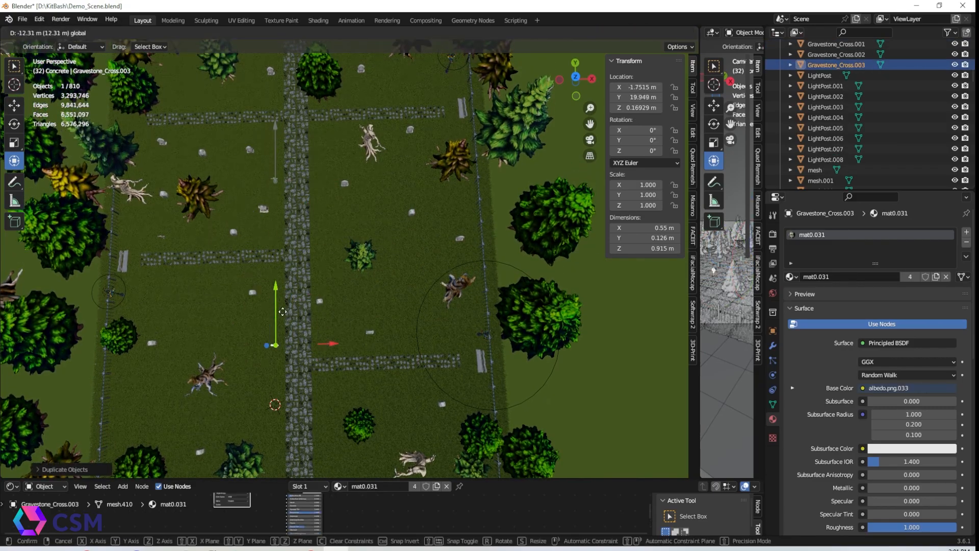
{"action": "key", "text": "shift+d"}
{"action": "key", "text": "x"}
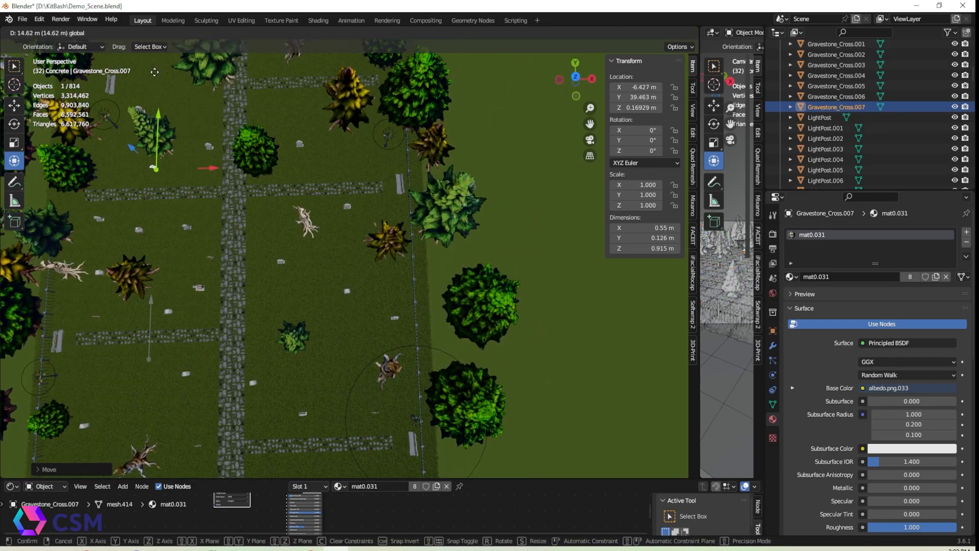
{"action": "key", "text": "shift+d"}
{"action": "key", "text": "x"}
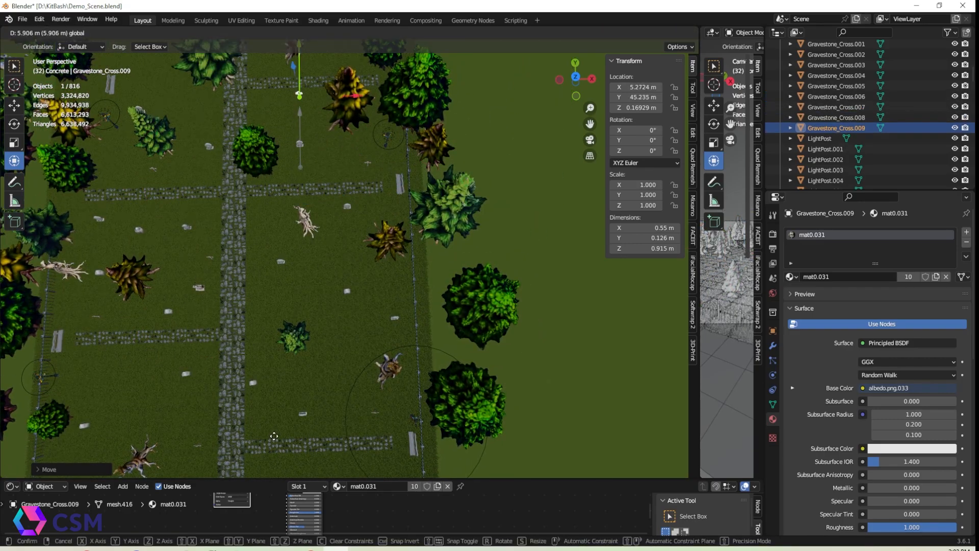
{"action": "middle_click_drag", "start_coordinate": [315, 96], "coordinate": [320, 234], "text": "shift"}
{"action": "key", "text": "shift+d"}
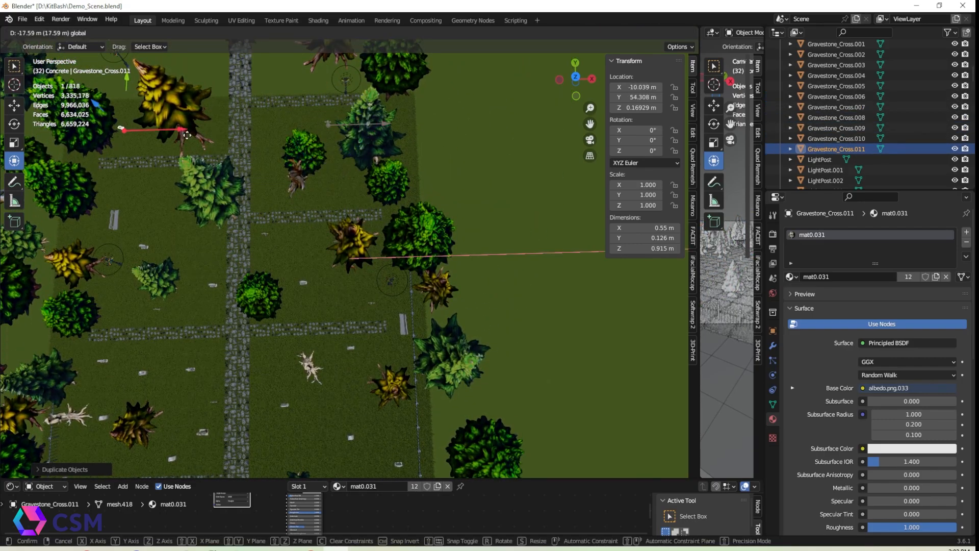
{"action": "left_click", "coordinate": [181, 134]}
Duplicate the tall gravestone and place copies in the left-side plots
{"action": "left_click", "coordinate": [304, 282]}
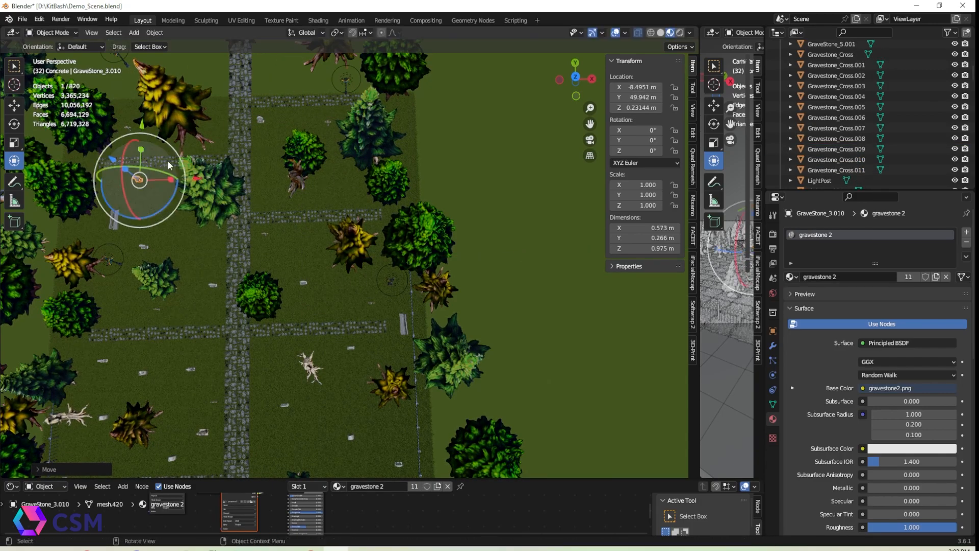
{"action": "left_click_drag", "start_coordinate": [154, 144], "coordinate": [154, 147]}
{"action": "middle_click_drag", "start_coordinate": [204, 403], "coordinate": [223, 286], "text": "shift"}
{"action": "left_click", "coordinate": [224, 310]}
{"action": "key", "text": "shift+d"}
{"action": "left_click_drag", "start_coordinate": [278, 308], "coordinate": [375, 306]}
{"action": "left_click_drag", "start_coordinate": [320, 260], "coordinate": [334, 357]}
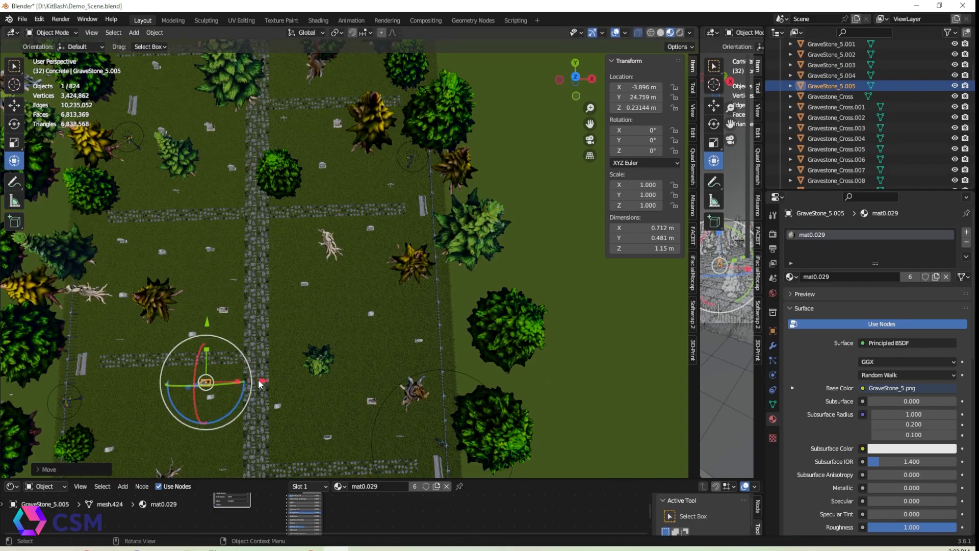
{"action": "left_click_drag", "start_coordinate": [150, 329], "coordinate": [150, 388]}
{"action": "left_click_drag", "start_coordinate": [205, 442], "coordinate": [231, 442]}
{"action": "middle_click_drag", "start_coordinate": [186, 408], "coordinate": [185, 303], "text": "shift"}
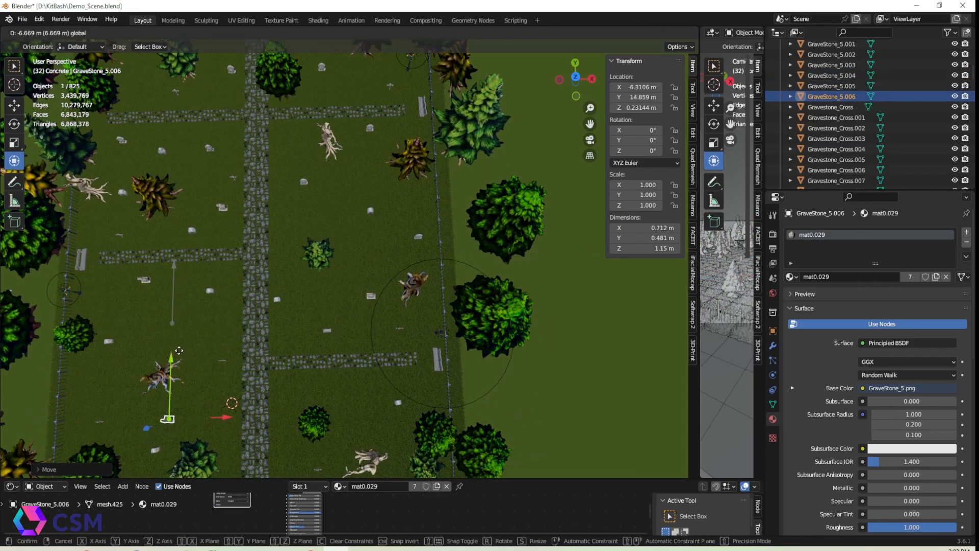
Duplicate more tall gravestones, moving copies along X and Y into the lower and right plots
{"action": "left_click_drag", "start_coordinate": [179, 351], "coordinate": [179, 343]}
{"action": "left_click_drag", "start_coordinate": [227, 411], "coordinate": [268, 411]}
{"action": "middle_click_drag", "start_coordinate": [290, 410], "coordinate": [270, 317], "text": "shift"}
{"action": "left_click_drag", "start_coordinate": [413, 286], "coordinate": [427, 286]}
{"action": "left_click_drag", "start_coordinate": [350, 230], "coordinate": [346, 59]}
{"action": "middle_click_drag", "start_coordinate": [393, 62], "coordinate": [383, 308], "text": "shift"}
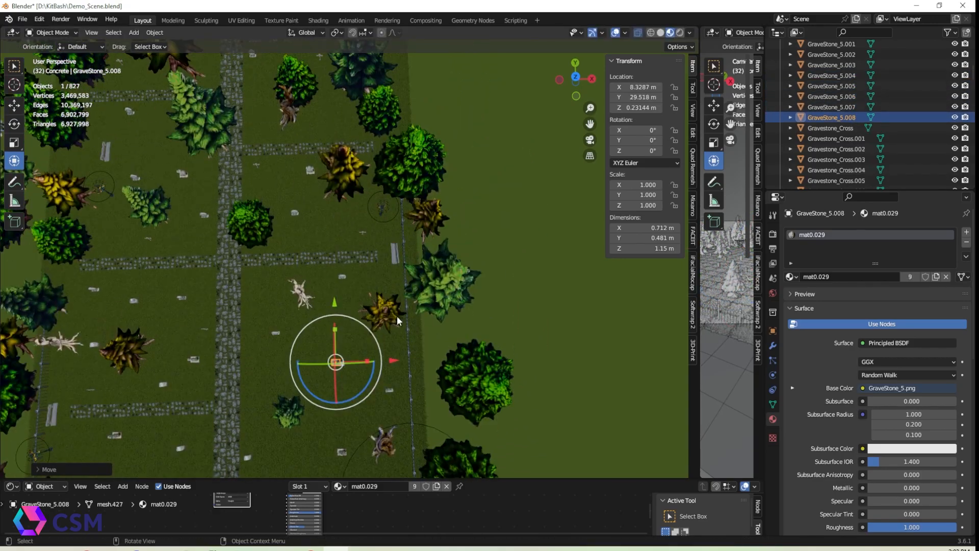
{"action": "middle_click_drag", "start_coordinate": [192, 320], "coordinate": [192, 279]}
{"action": "middle_click_drag", "start_coordinate": [192, 280], "coordinate": [343, 319], "text": "shift"}
Duplicate the small skull gravestone into the upper plots and delete one stray copy
{"action": "left_click", "coordinate": [260, 200]}
{"action": "key", "text": "shift+d"}
{"action": "right_click", "coordinate": [259, 200]}
{"action": "left_click_drag", "start_coordinate": [317, 201], "coordinate": [423, 193]}
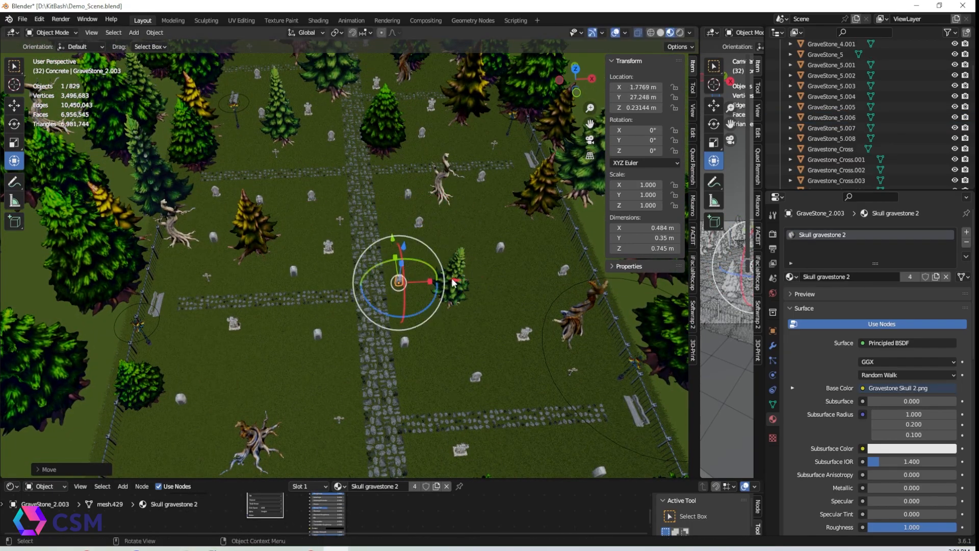
{"action": "left_click_drag", "start_coordinate": [530, 198], "coordinate": [583, 337]}
{"action": "middle_click_drag", "start_coordinate": [498, 356], "coordinate": [498, 392]}
{"action": "middle_click_drag", "start_coordinate": [497, 393], "coordinate": [400, 331], "text": "shift"}
{"action": "scroll", "coordinate": [400, 331], "scroll_direction": "down", "scroll_amount": 3}
{"action": "left_click_drag", "start_coordinate": [495, 295], "coordinate": [294, 296]}
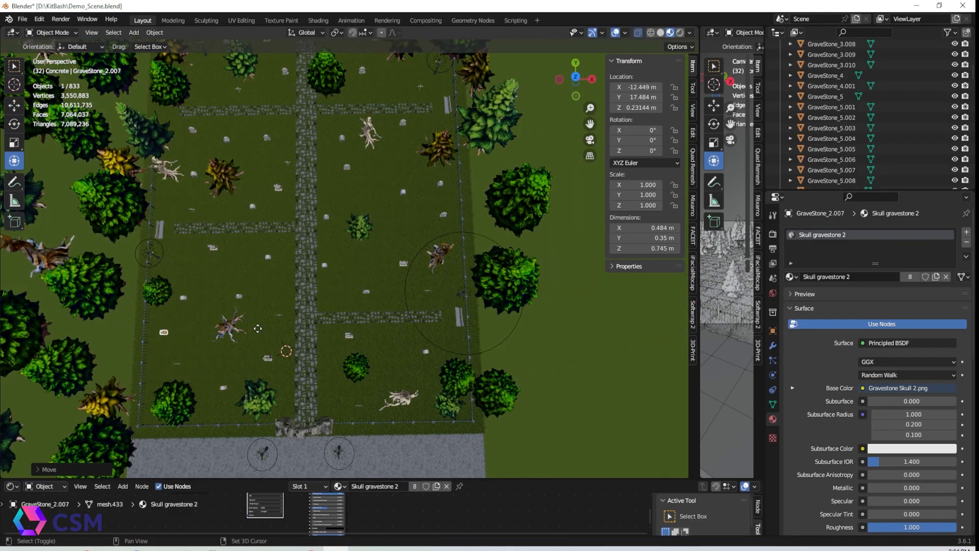
{"action": "key", "text": "Delete"}
Duplicate the second skull gravestone and scatter copies across the right and lower plots
{"action": "left_click", "coordinate": [253, 206]}
{"action": "scroll", "coordinate": [430, 278], "scroll_direction": "up", "scroll_amount": 4}
{"action": "middle_click_drag", "start_coordinate": [301, 240], "coordinate": [427, 300]}
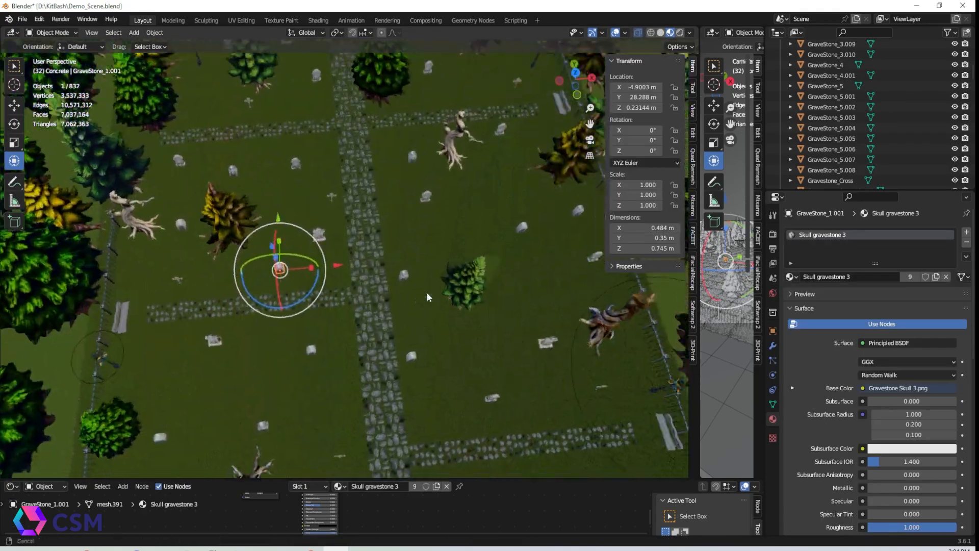
{"action": "key", "text": "shift+d"}
{"action": "right_click", "coordinate": [359, 259]}
{"action": "left_click_drag", "start_coordinate": [359, 259], "coordinate": [491, 254]}
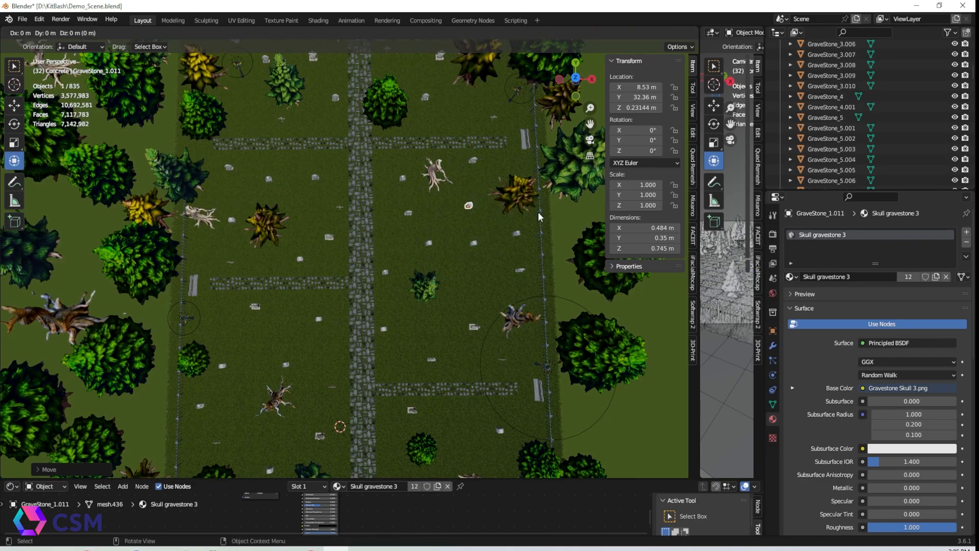
{"action": "middle_click_drag", "start_coordinate": [340, 328], "coordinate": [316, 302], "text": "shift"}
{"action": "scroll", "coordinate": [315, 302], "scroll_direction": "down", "scroll_amount": 1}
{"action": "key", "text": "shift+d"}
{"action": "right_click", "coordinate": [323, 293]}
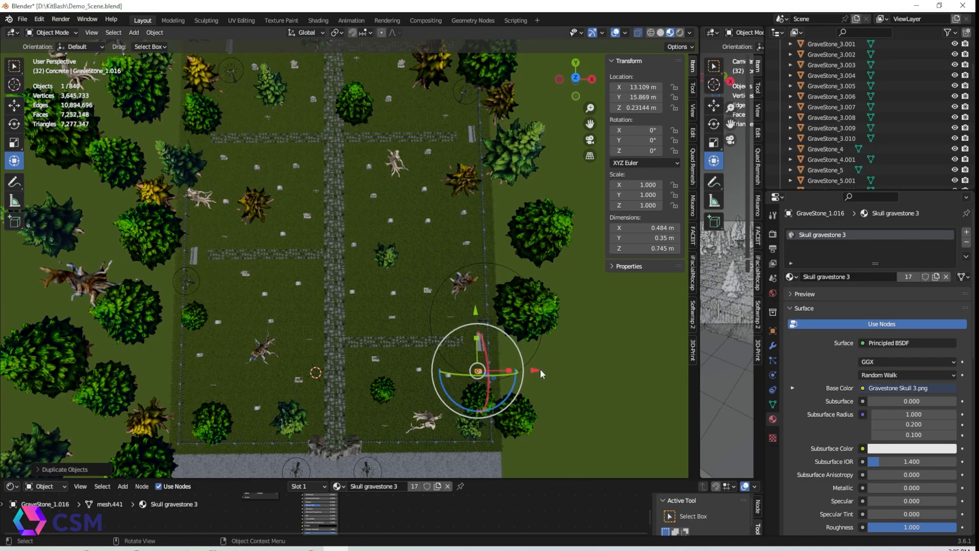
{"action": "left_click_drag", "start_coordinate": [303, 372], "coordinate": [300, 371]}
{"action": "middle_click_drag", "start_coordinate": [306, 235], "coordinate": [307, 197]}
{"action": "scroll", "coordinate": [307, 197], "scroll_direction": "up", "scroll_amount": 5}
{"action": "left_click", "coordinate": [227, 76]}
{"action": "scroll", "coordinate": [326, 224], "scroll_direction": "up", "scroll_amount": 5}
{"action": "scroll", "coordinate": [326, 224], "scroll_direction": "down", "scroll_amount": 5}
Duplicate the plain gravestone and place copies in the upper and middle plots
{"action": "left_click", "coordinate": [300, 197]}
{"action": "middle_click_drag", "start_coordinate": [357, 235], "coordinate": [428, 299]}
{"action": "scroll", "coordinate": [427, 298], "scroll_direction": "down", "scroll_amount": 2}
{"action": "middle_click_drag", "start_coordinate": [427, 299], "coordinate": [286, 270], "text": "shift"}
{"action": "key", "text": "shift+d"}
{"action": "right_click", "coordinate": [279, 221]}
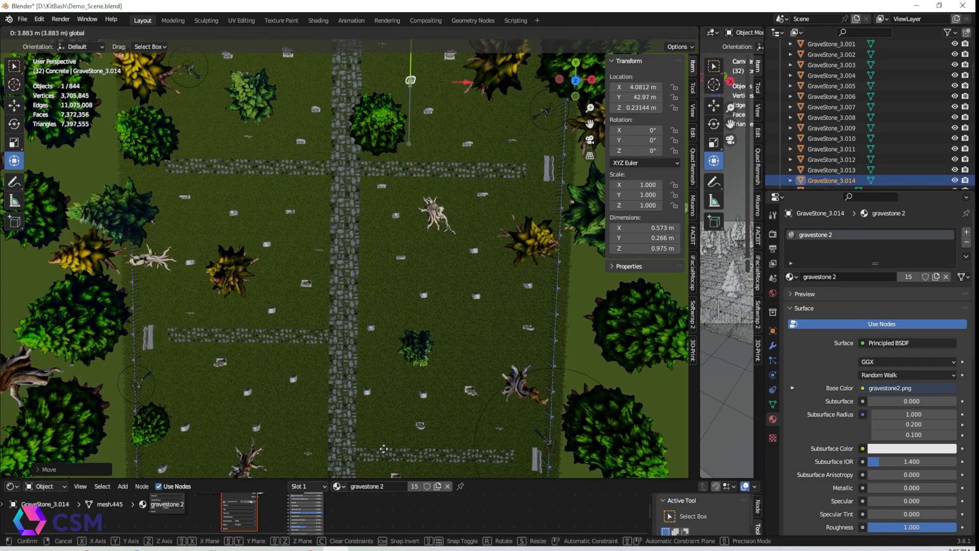
{"action": "left_click_drag", "start_coordinate": [384, 450], "coordinate": [384, 429]}
{"action": "middle_click_drag", "start_coordinate": [403, 204], "coordinate": [387, 297], "text": "shift"}
{"action": "middle_click_drag", "start_coordinate": [247, 115], "coordinate": [244, 202], "text": "shift"}
{"action": "left_click_drag", "start_coordinate": [182, 153], "coordinate": [182, 118]}
{"action": "left_click_drag", "start_coordinate": [242, 181], "coordinate": [290, 184]}
{"action": "middle_click_drag", "start_coordinate": [369, 185], "coordinate": [273, 254], "text": "shift"}
{"action": "key", "text": "shift+d"}
{"action": "right_click", "coordinate": [272, 254]}
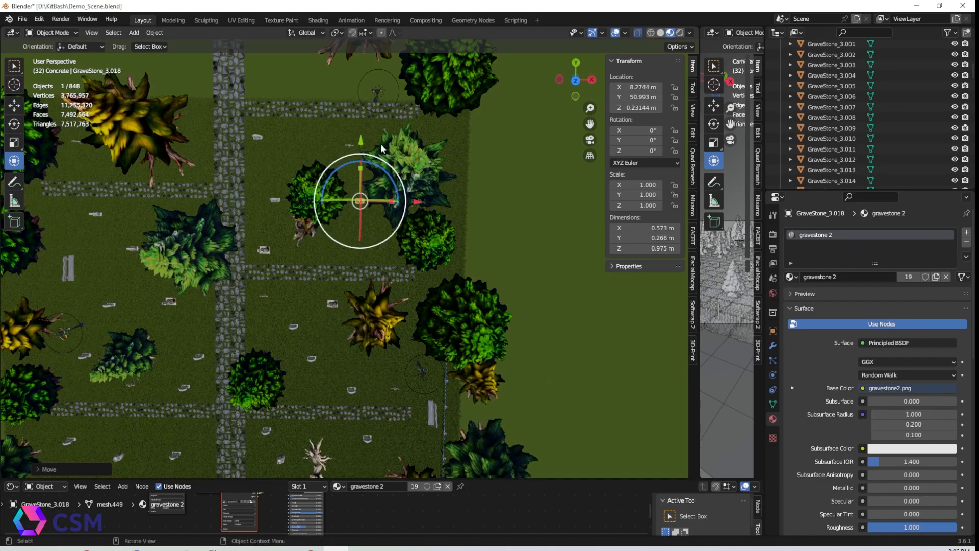
{"action": "left_click_drag", "start_coordinate": [254, 133], "coordinate": [246, 134]}
{"action": "left_click_drag", "start_coordinate": [200, 81], "coordinate": [201, 68]}
{"action": "middle_click_drag", "start_coordinate": [263, 82], "coordinate": [297, 209], "text": "shift"}
Keep duplicating the plain gravestone, moving copies along X and Y into the remaining empty plots
{"action": "key", "text": "shift+d"}
{"action": "left_click_drag", "start_coordinate": [286, 248], "coordinate": [385, 249]}
{"action": "left_click_drag", "start_coordinate": [333, 195], "coordinate": [333, 159]}
{"action": "key", "text": "shift+d"}
{"action": "left_click_drag", "start_coordinate": [396, 203], "coordinate": [479, 195]}
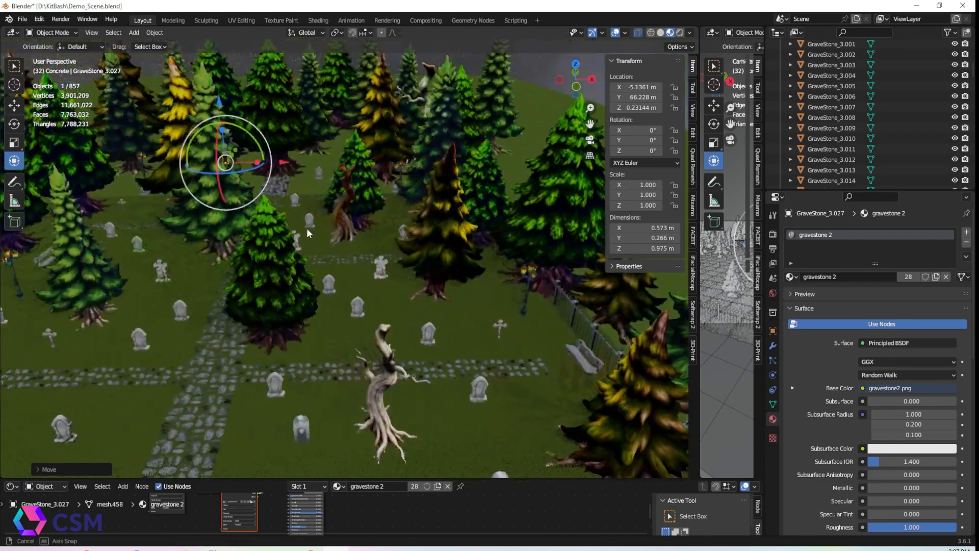
{"action": "middle_click_drag", "start_coordinate": [308, 228], "coordinate": [475, 274]}
{"action": "left_click_drag", "start_coordinate": [475, 273], "coordinate": [297, 282]}
{"action": "left_click", "coordinate": [274, 275]}
{"action": "left_click_drag", "start_coordinate": [328, 286], "coordinate": [507, 277]}
{"action": "left_click", "coordinate": [251, 265]}
{"action": "left_click_drag", "start_coordinate": [303, 279], "coordinate": [350, 277]}
{"action": "left_click", "coordinate": [389, 175]}
{"action": "left_click", "coordinate": [388, 175]}
{"action": "left_click_drag", "start_coordinate": [441, 181], "coordinate": [568, 178]}
{"action": "left_click", "coordinate": [482, 164]}
{"action": "middle_click_drag", "start_coordinate": [476, 168], "coordinate": [430, 254]}
{"action": "scroll", "coordinate": [431, 254], "scroll_direction": "up", "scroll_amount": 5}
{"action": "left_click_drag", "start_coordinate": [347, 255], "coordinate": [401, 357]}
{"action": "left_click", "coordinate": [517, 206]}
{"action": "left_click_drag", "start_coordinate": [571, 208], "coordinate": [510, 207]}
{"action": "middle_click_drag", "start_coordinate": [398, 306], "coordinate": [389, 255]}
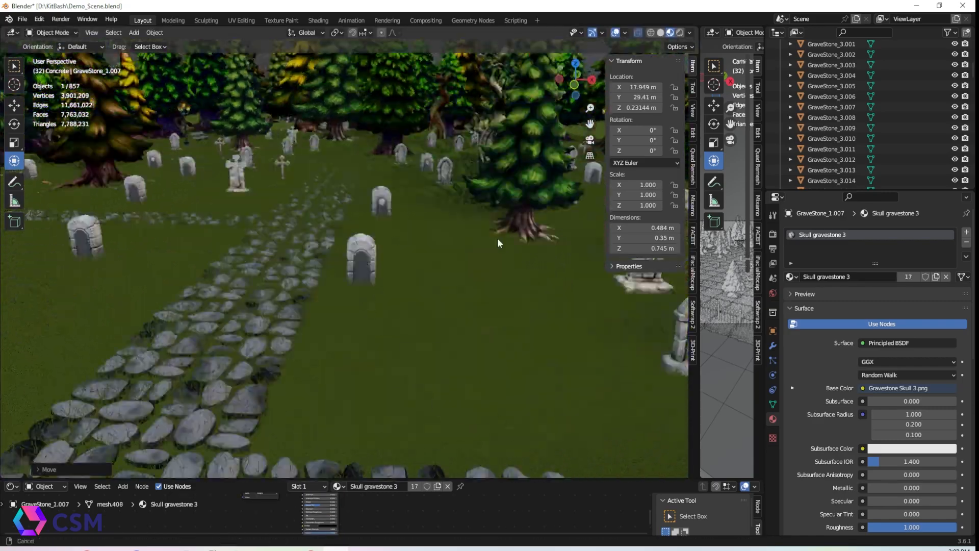
{"action": "middle_click_drag", "start_coordinate": [498, 238], "coordinate": [323, 249]}
Preview the graveyard in rendered viewport shading
{"action": "key", "text": "z"}
{"action": "left_click", "coordinate": [576, 289]}
{"action": "middle_click_drag", "start_coordinate": [264, 251], "coordinate": [395, 260]}
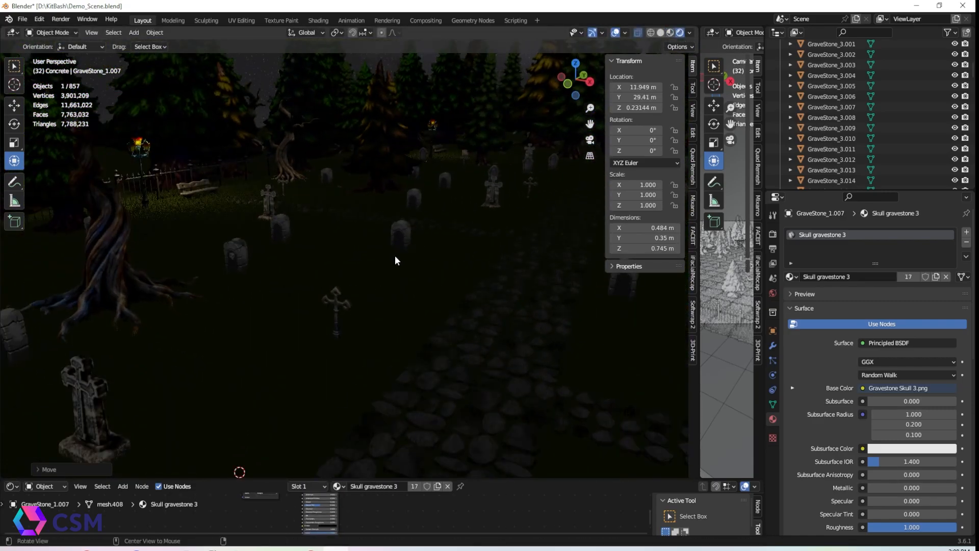
Select the Halloween props lineup and move the group into the graveyard
{"action": "middle_click_drag", "start_coordinate": [466, 276], "coordinate": [370, 232]}
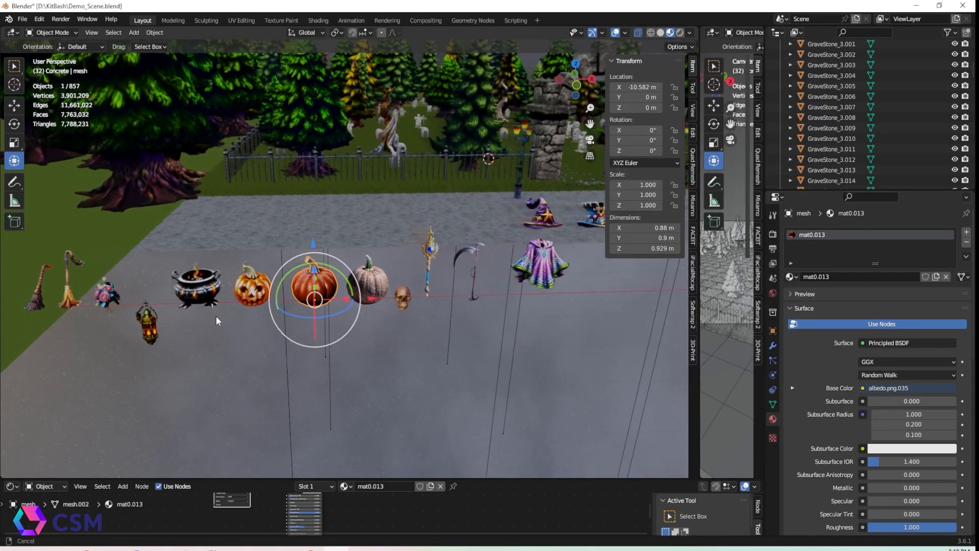
{"action": "middle_click_drag", "start_coordinate": [204, 317], "coordinate": [322, 284], "text": "shift"}
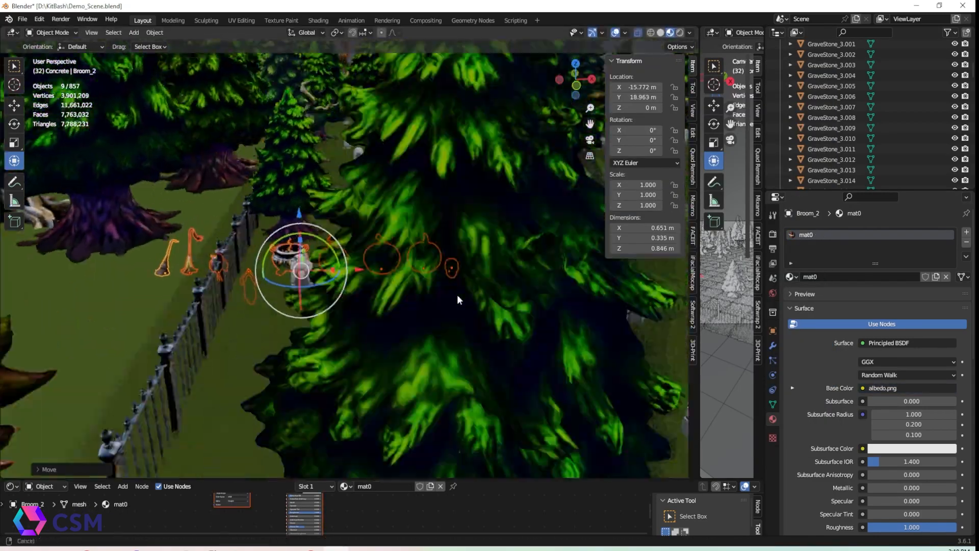
{"action": "key", "text": "g"}
{"action": "key", "text": "r"}
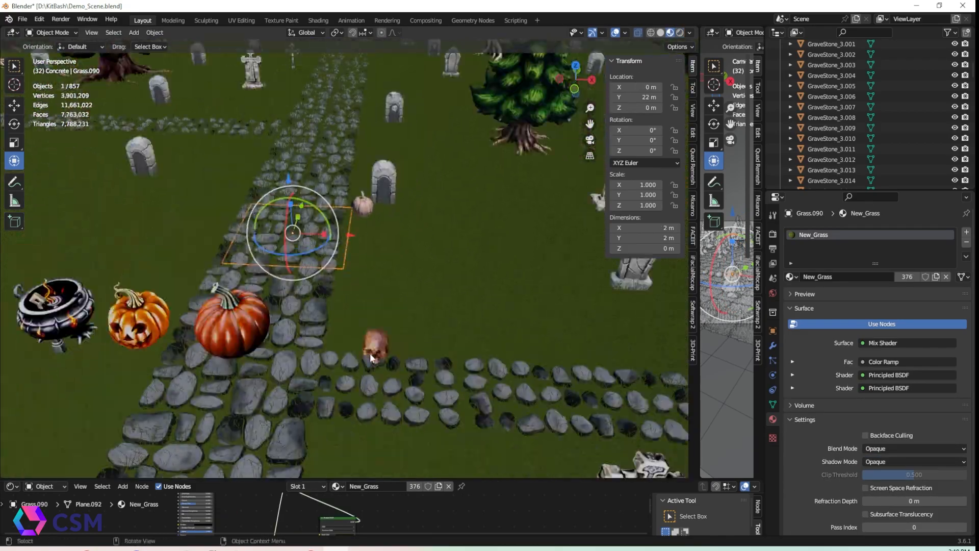
Arrange the pumpkins, cauldron and brooms among the gravestones and hang the lantern from a tree branch
{"action": "key", "text": "g"}
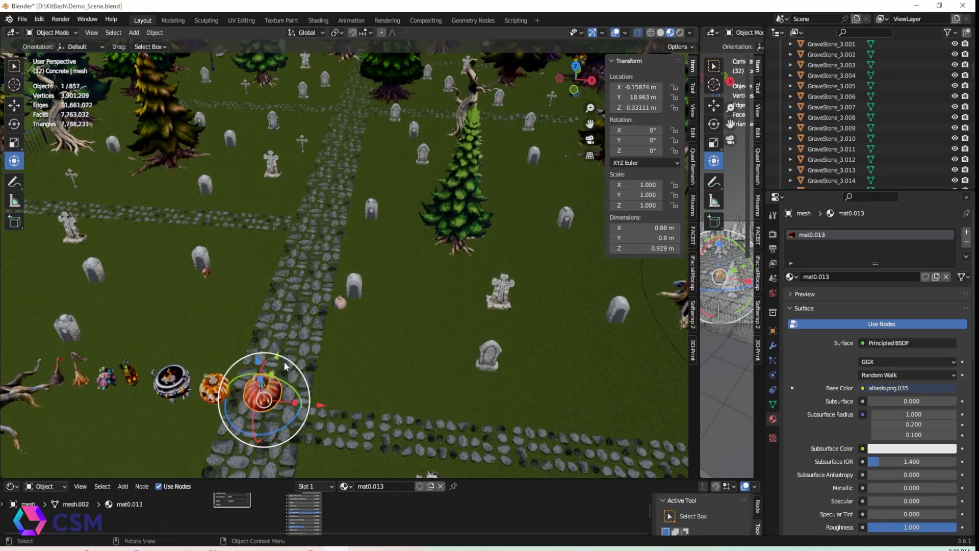
{"action": "key", "text": "g"}
{"action": "left_click", "coordinate": [365, 204]}
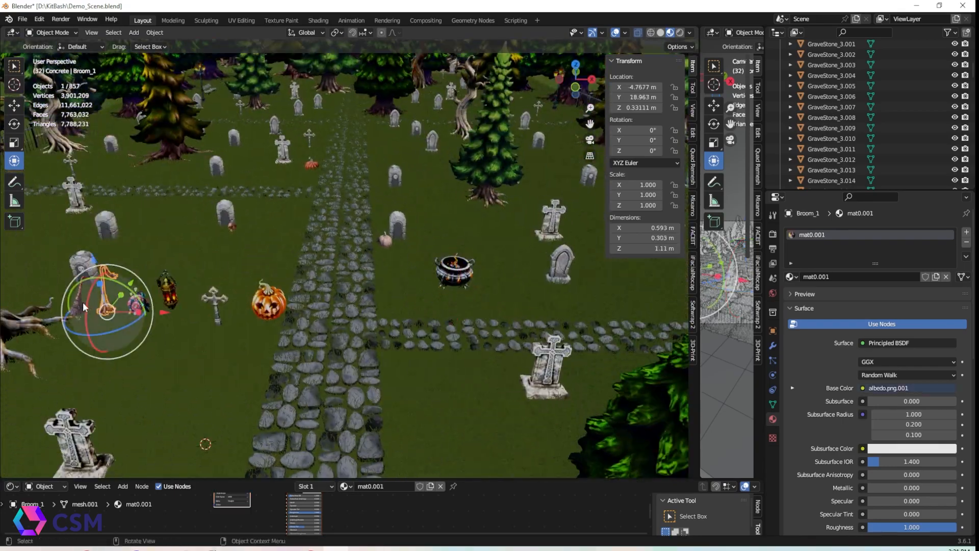
{"action": "key", "text": "g"}
{"action": "key", "text": "z"}
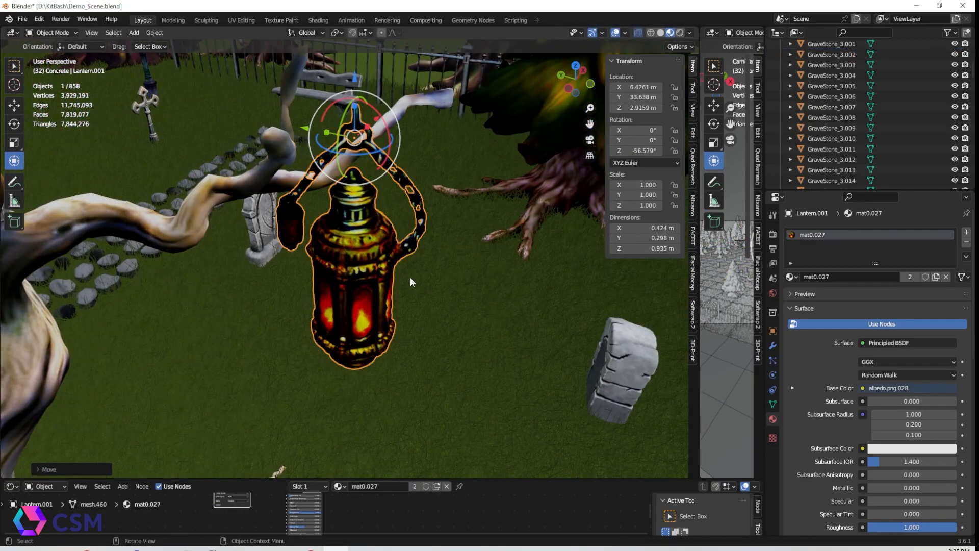
{"action": "key", "text": "g"}
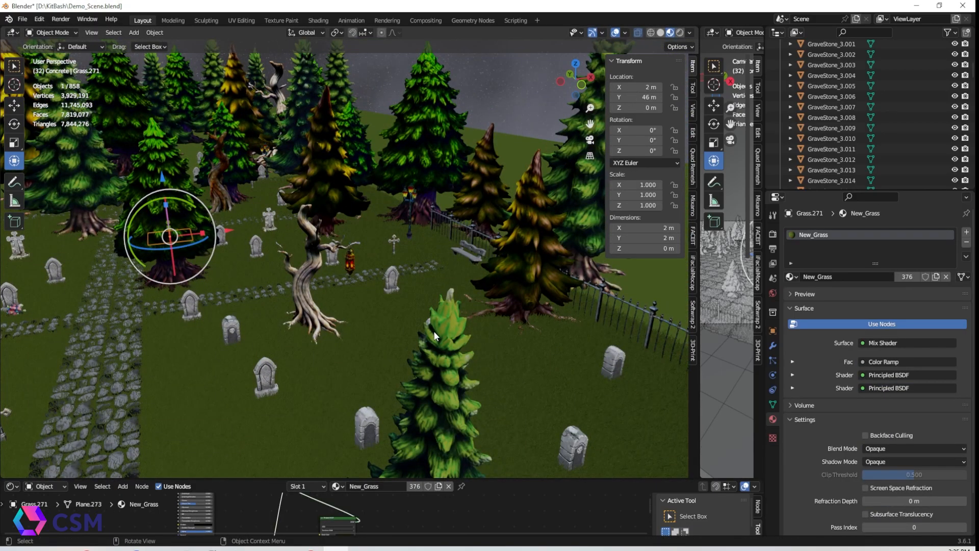
Duplicate an area light and position the copies above props around the graveyard
{"action": "middle_click_drag", "start_coordinate": [434, 336], "coordinate": [501, 296]}
{"action": "left_click", "coordinate": [140, 352]}
{"action": "left_click_drag", "start_coordinate": [185, 192], "coordinate": [201, 158]}
{"action": "left_click_drag", "start_coordinate": [249, 201], "coordinate": [298, 202]}
{"action": "key", "text": "KP_Decimal"}
{"action": "middle_click_drag", "start_coordinate": [300, 204], "coordinate": [214, 265]}
{"action": "left_click_drag", "start_coordinate": [357, 253], "coordinate": [390, 212]}
{"action": "middle_click_drag", "start_coordinate": [408, 326], "coordinate": [387, 293]}
{"action": "scroll", "coordinate": [154, 311], "scroll_direction": "down", "scroll_amount": 6}
{"action": "key", "text": "shift+d"}
{"action": "right_click", "coordinate": [285, 280]}
{"action": "left_click_drag", "start_coordinate": [406, 273], "coordinate": [637, 334]}
{"action": "key", "text": "KP_Decimal"}
{"action": "middle_click_drag", "start_coordinate": [408, 306], "coordinate": [357, 245]}
{"action": "mouse_move", "coordinate": [326, 250]}
{"action": "left_mouse_down"}
{"action": "mouse_move", "coordinate": [682, 258]}
{"action": "mouse_move", "coordinate": [663, 259]}
{"action": "left_mouse_up"}
{"action": "mouse_move", "coordinate": [388, 215]}
{"action": "middle_mouse_down"}
{"action": "mouse_move", "coordinate": [367, 316]}
{"action": "mouse_move", "coordinate": [408, 194]}
{"action": "mouse_move", "coordinate": [423, 296]}
{"action": "mouse_move", "coordinate": [485, 301]}
{"action": "middle_mouse_up"}
{"action": "left_click", "coordinate": [680, 33]}
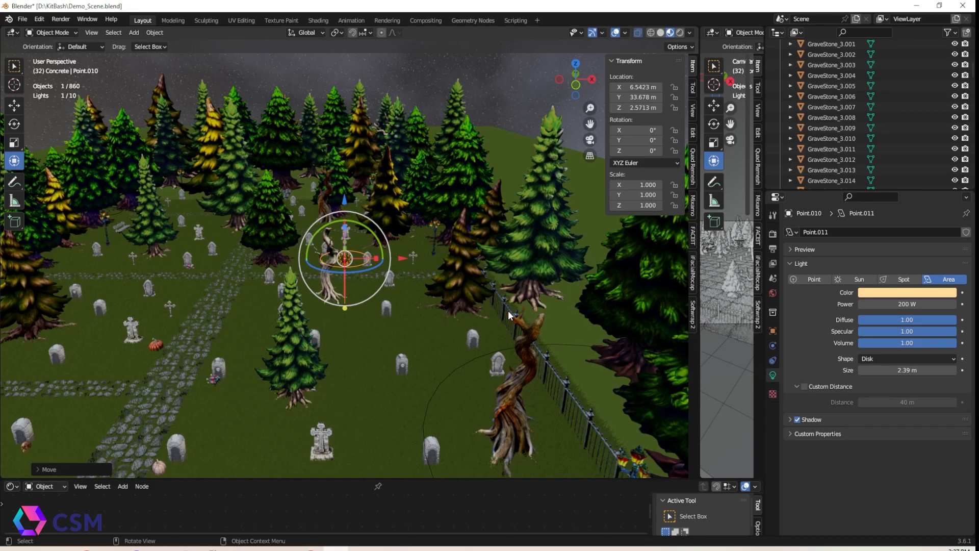
Duplicate the area light, place the copy just above the cauldron and set its size to 1.3 m
{"action": "middle_click_drag", "start_coordinate": [506, 311], "coordinate": [448, 368]}
{"action": "key", "text": "shift+d"}
{"action": "right_click", "coordinate": [449, 367]}
{"action": "left_click_drag", "start_coordinate": [403, 229], "coordinate": [376, 244]}
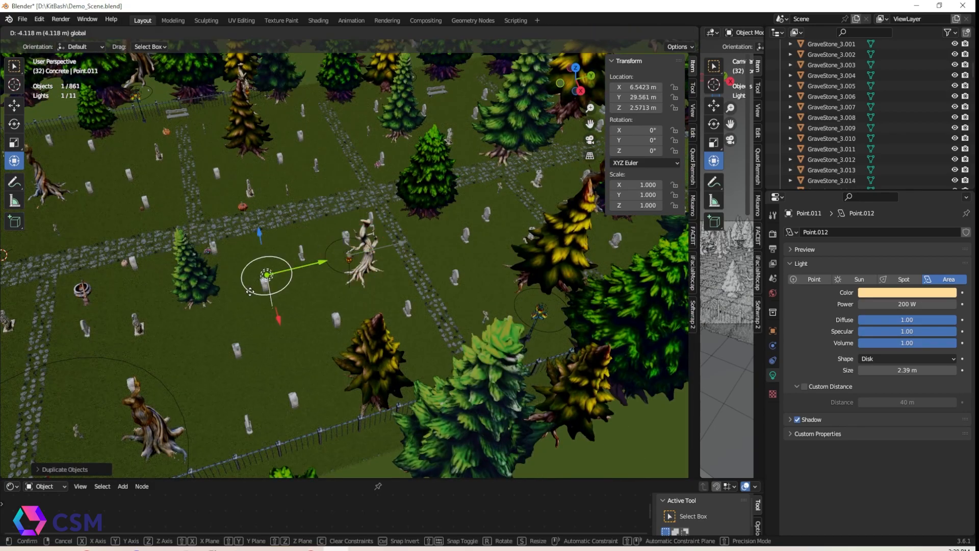
{"action": "middle_click_drag", "start_coordinate": [377, 243], "coordinate": [373, 306]}
{"action": "left_click_drag", "start_coordinate": [362, 332], "coordinate": [329, 305]}
{"action": "key", "text": "KP_Decimal"}
{"action": "middle_click_drag", "start_coordinate": [433, 276], "coordinate": [497, 234]}
{"action": "middle_click_drag", "start_coordinate": [459, 257], "coordinate": [494, 107], "text": "shift"}
{"action": "left_click_drag", "start_coordinate": [444, 105], "coordinate": [441, 106]}
{"action": "mouse_move", "coordinate": [383, 64]}
{"action": "left_mouse_down"}
{"action": "mouse_move", "coordinate": [382, 245]}
{"action": "mouse_move", "coordinate": [404, 262]}
{"action": "left_mouse_up"}
{"action": "key", "text": "KP_Decimal"}
{"action": "scroll", "coordinate": [422, 255], "scroll_direction": "up", "scroll_amount": 2}
{"action": "left_click", "coordinate": [680, 32]}
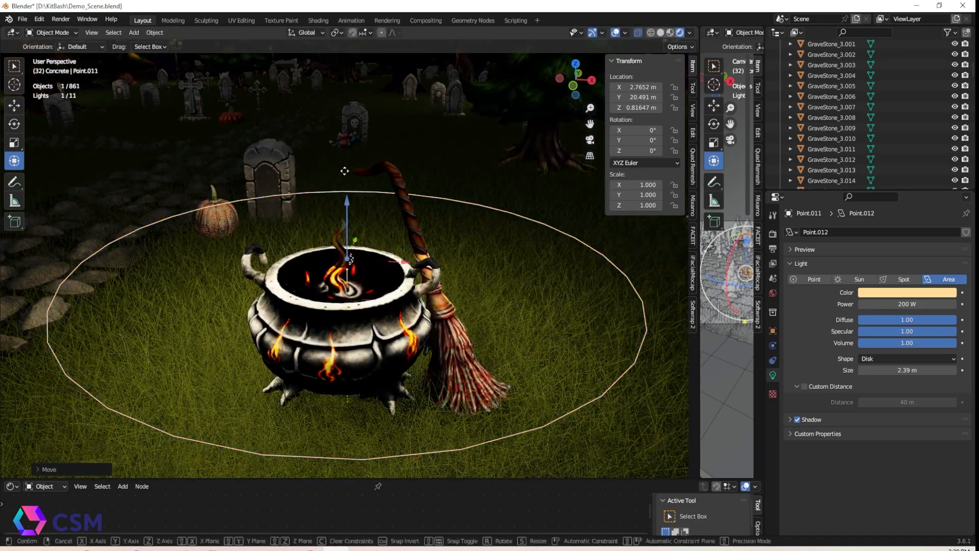
{"action": "left_click_drag", "start_coordinate": [347, 201], "coordinate": [346, 184]}
{"action": "left_click_drag", "start_coordinate": [920, 369], "coordinate": [872, 369]}
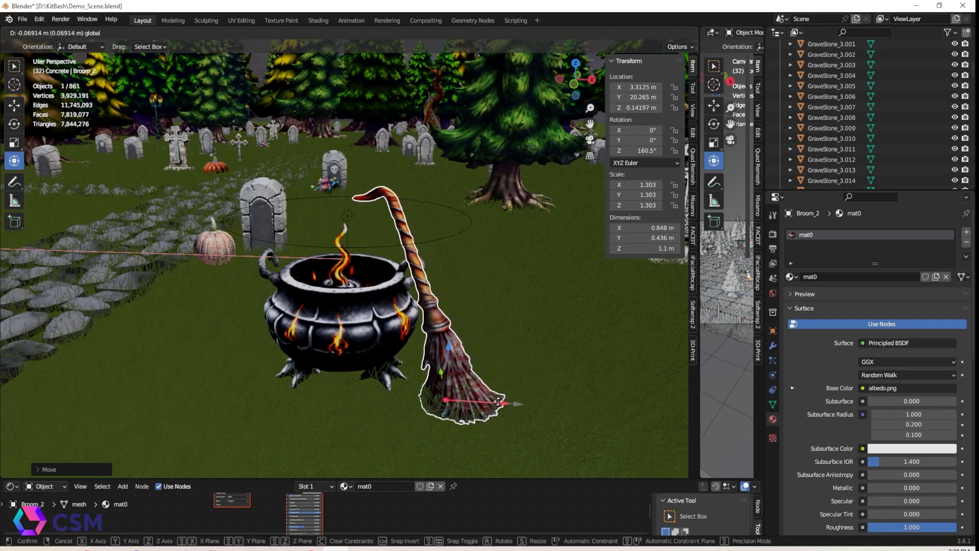
Place a smaller pumpkin and a lantern with its own area light beside gravestones along the stone path
{"action": "left_click", "coordinate": [374, 233]}
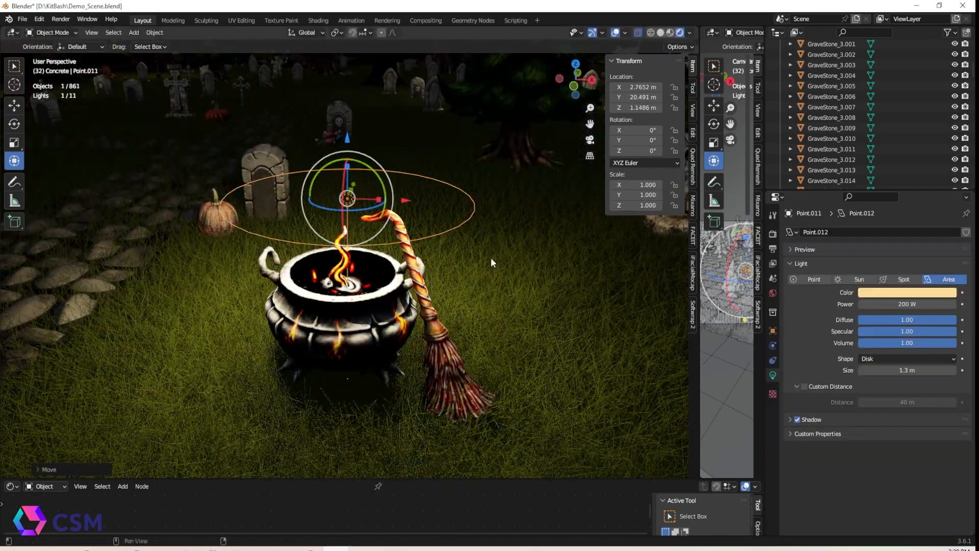
{"action": "left_click", "coordinate": [556, 174]}
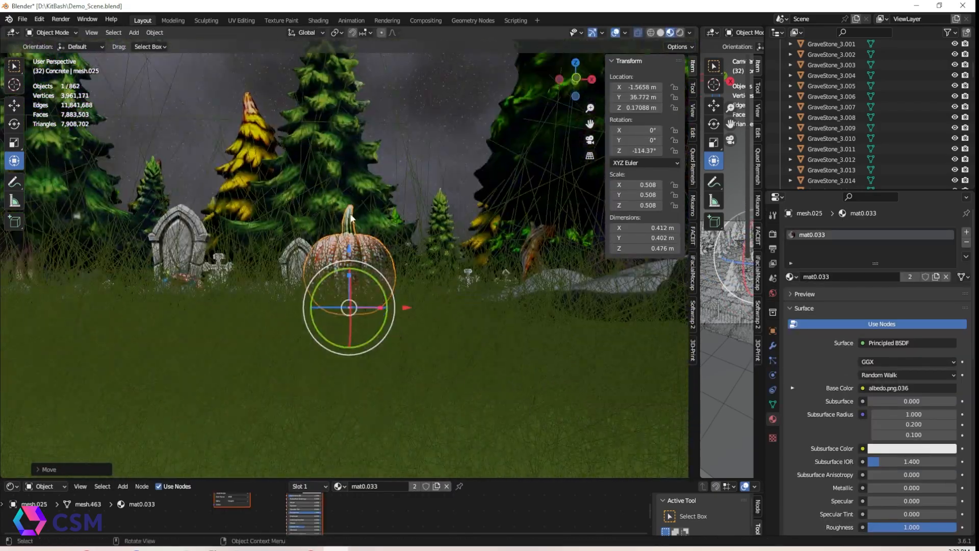
{"action": "key", "text": "g"}
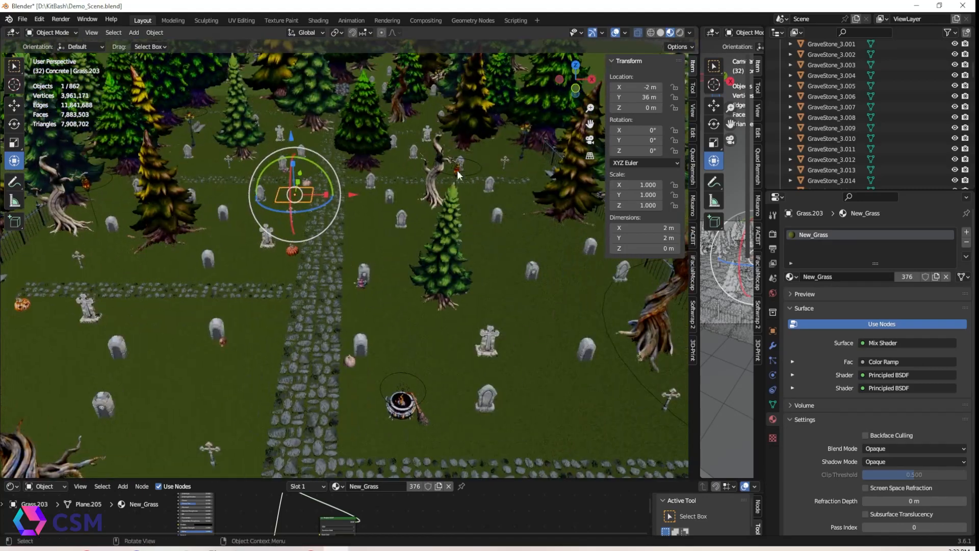
{"action": "left_click", "coordinate": [457, 169]}
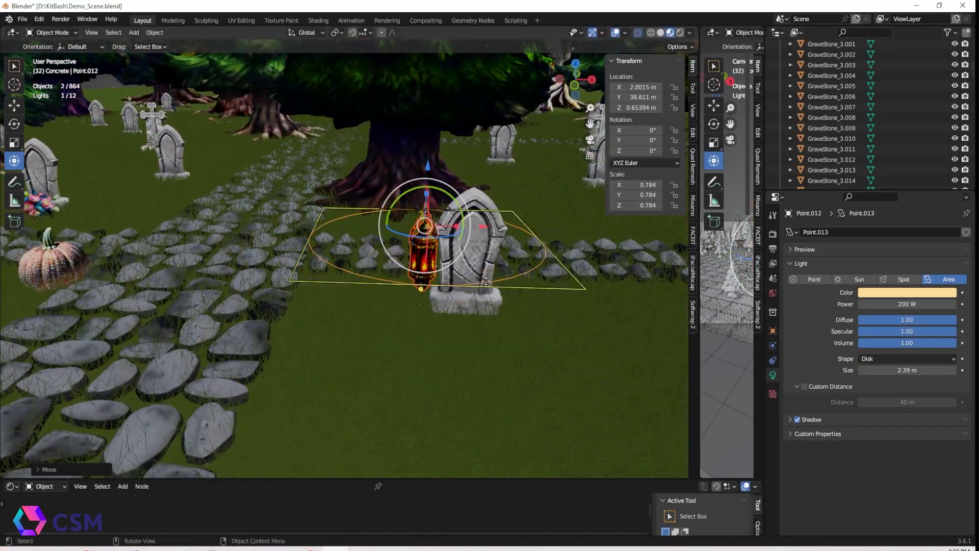
{"action": "key", "text": "g"}
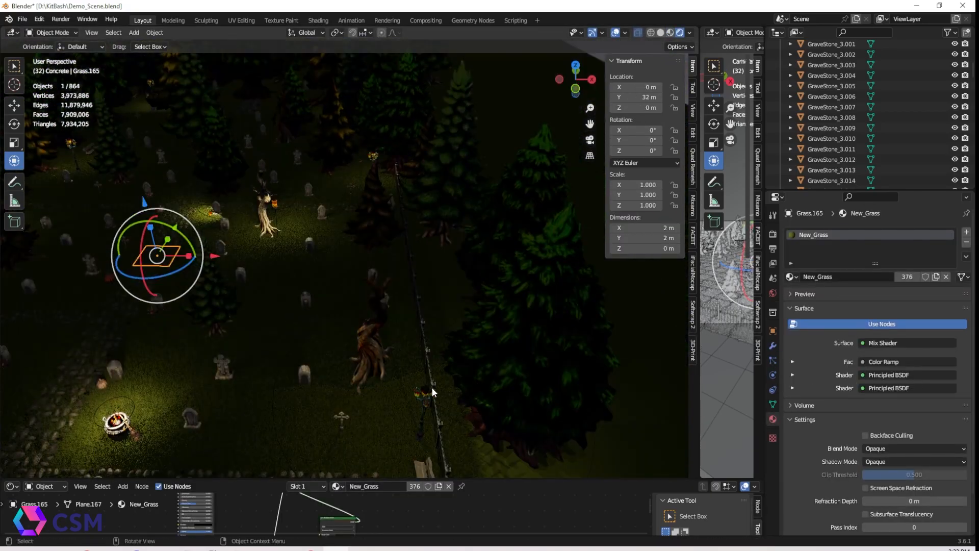
{"action": "left_click", "coordinate": [918, 304]}
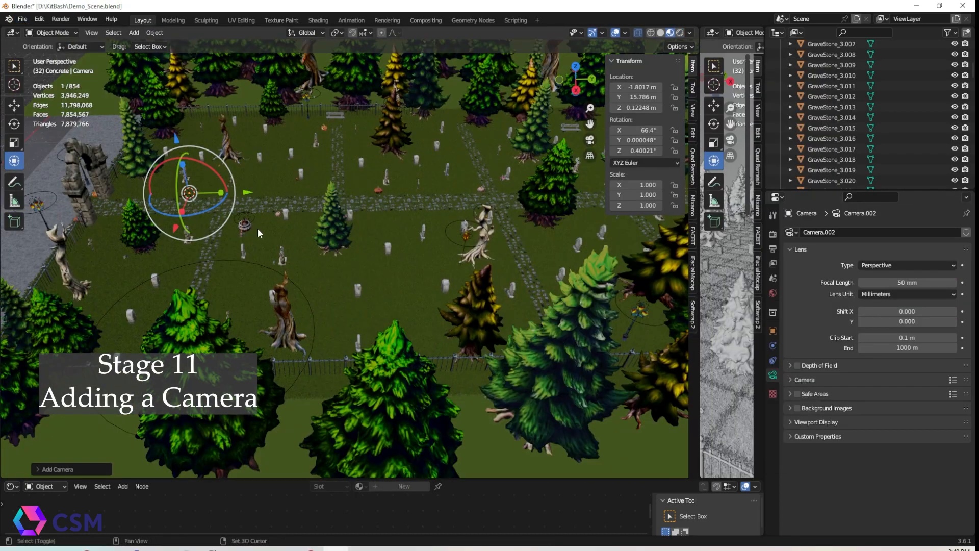
Add a camera and set its location to 0, 0, 0
{"action": "middle_click_drag", "start_coordinate": [258, 229], "coordinate": [473, 258], "text": "shift"}
{"action": "left_click_drag", "start_coordinate": [479, 218], "coordinate": [358, 226]}
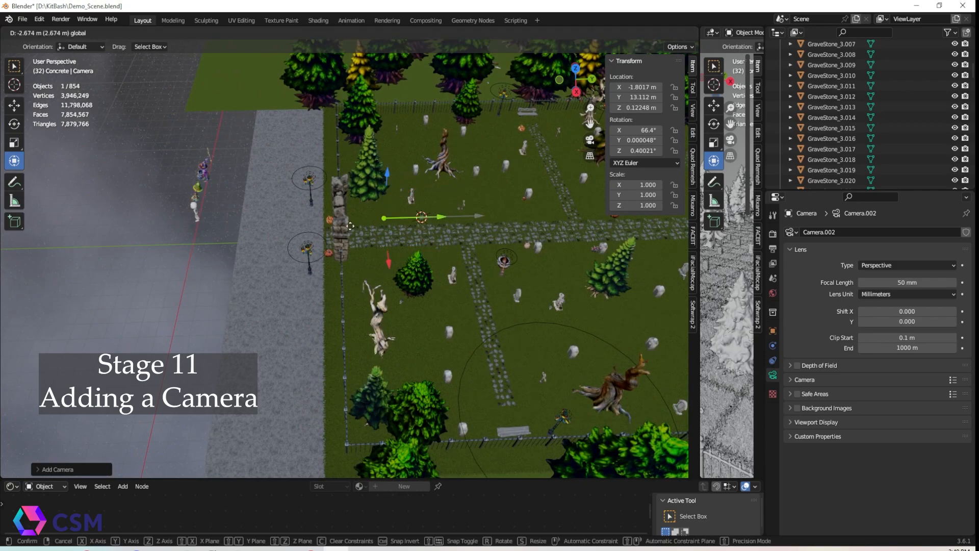
{"action": "left_click_drag", "start_coordinate": [261, 230], "coordinate": [261, 232]}
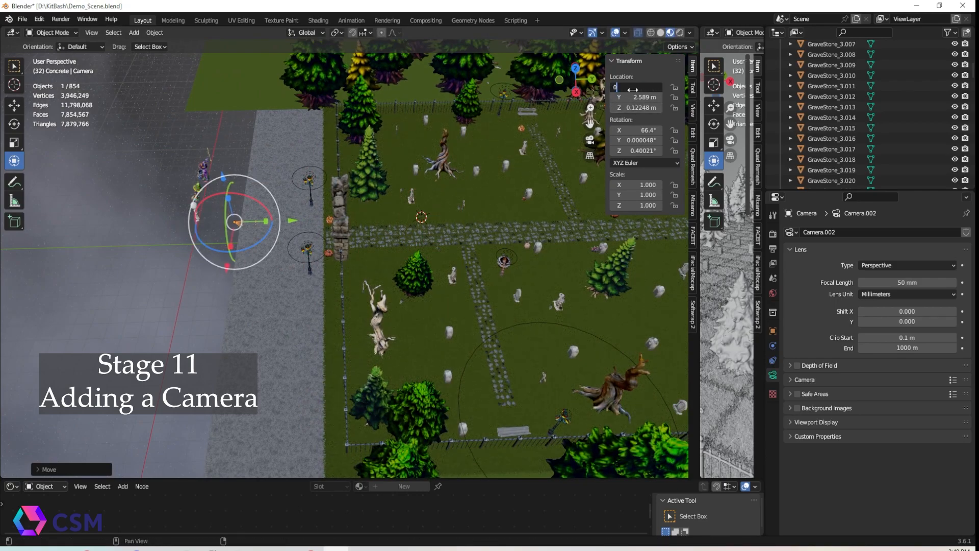
{"action": "key", "text": "Return"}
{"action": "left_click", "coordinate": [652, 96]}
{"action": "type", "text": "0"}
{"action": "key", "text": "Return"}
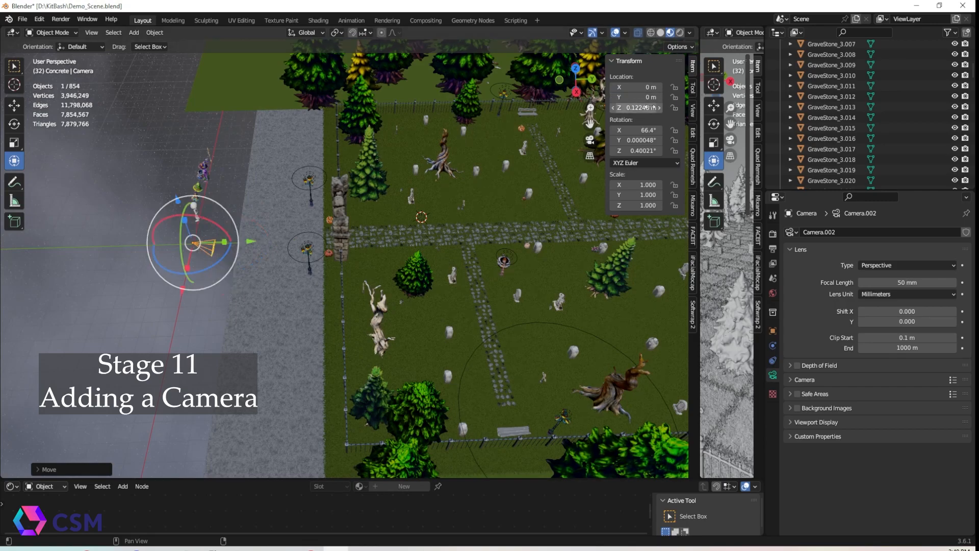
{"action": "key", "text": "Return"}
Frame the camera and set its X rotation to 0°
{"action": "key", "text": "KP_Decimal"}
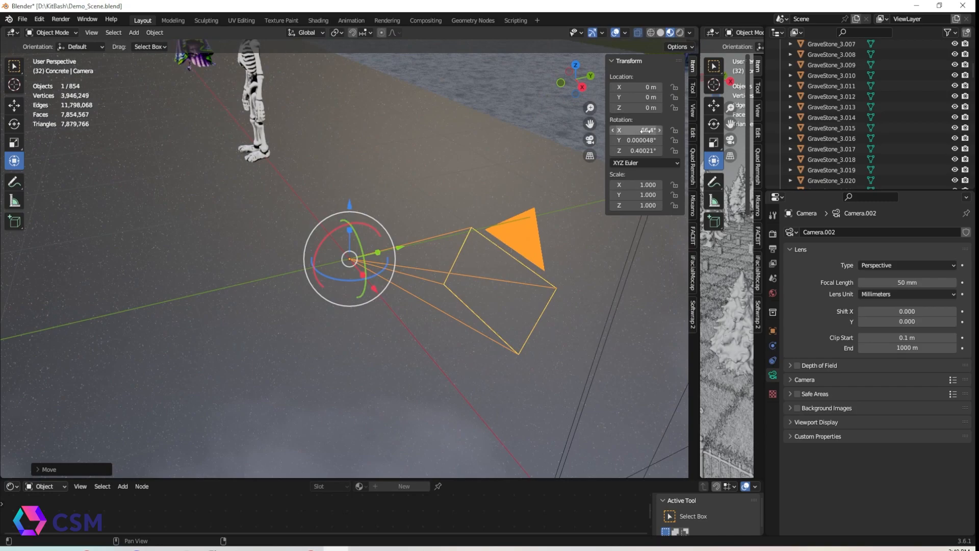
{"action": "left_click", "coordinate": [646, 131]}
{"action": "type", "text": "0"}
{"action": "key", "text": "Return"}
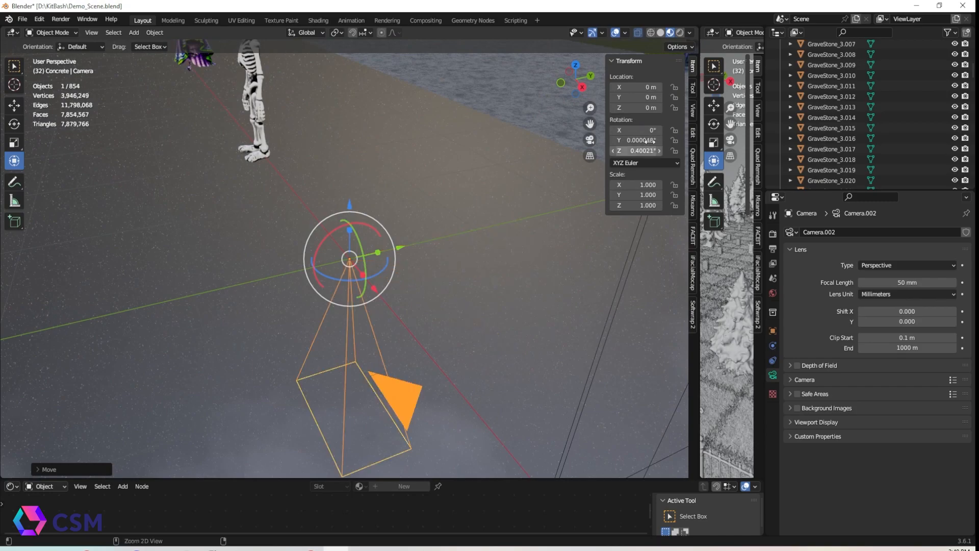
Undo the last change and set the camera's rotation to 90°, 0°, 0°
{"action": "key", "text": "ctrl+z"}
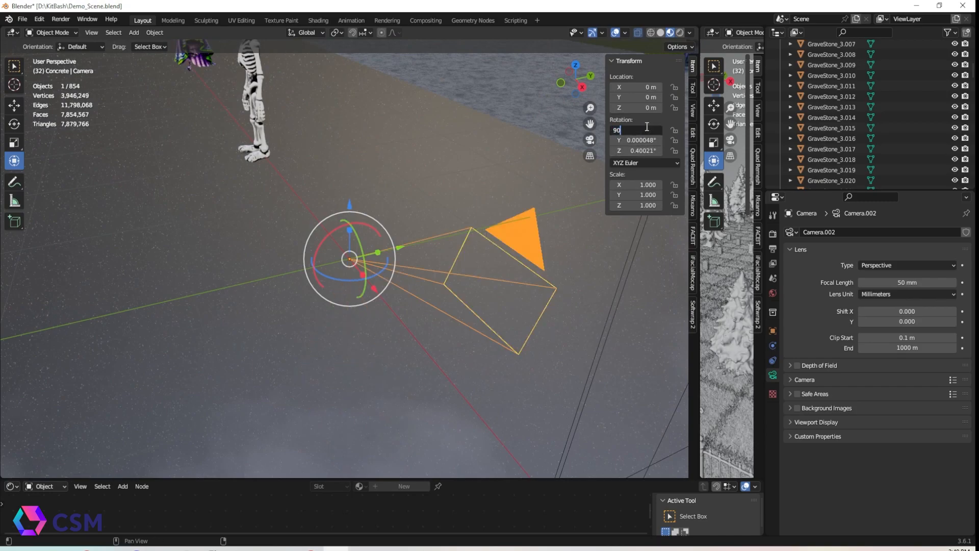
{"action": "key", "text": "Return"}
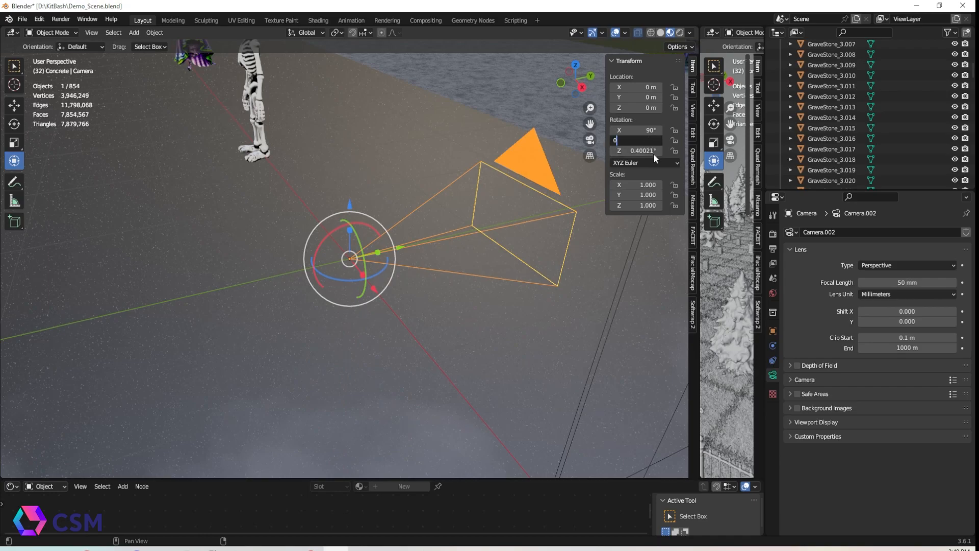
{"action": "middle_click_drag", "start_coordinate": [436, 246], "coordinate": [468, 248]}
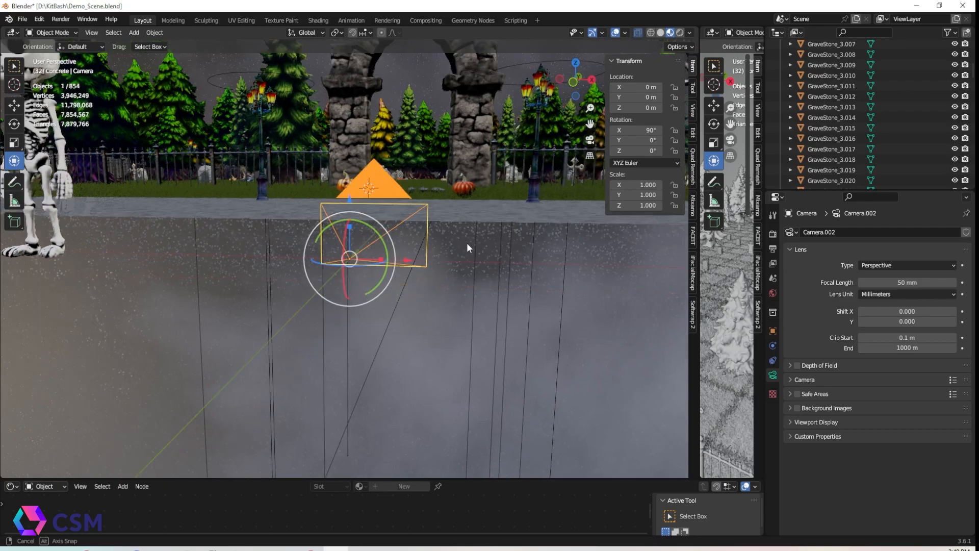
{"action": "middle_click_drag", "start_coordinate": [482, 212], "coordinate": [403, 230]}
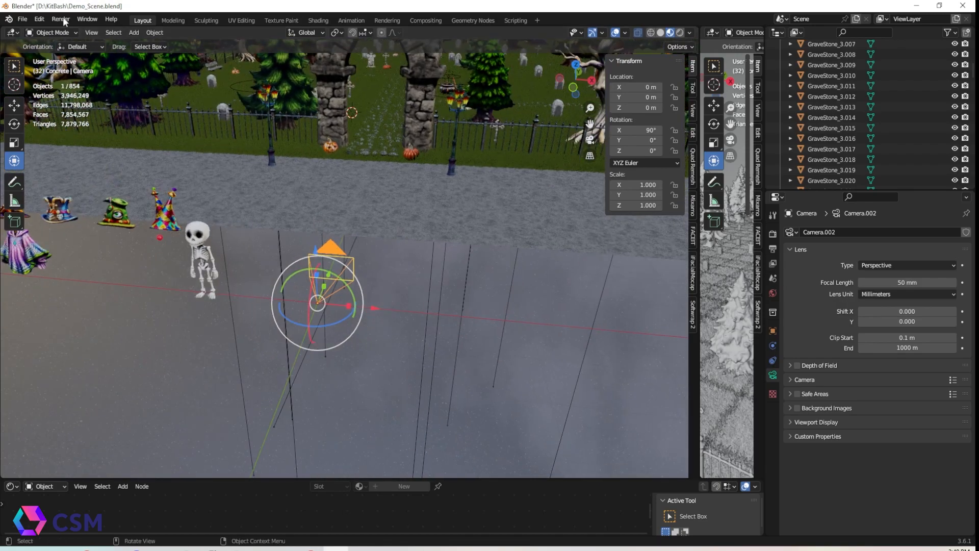
Add a path curve to the scene
{"action": "left_click", "coordinate": [155, 33]}
{"action": "mouse_move", "coordinate": [131, 33]}
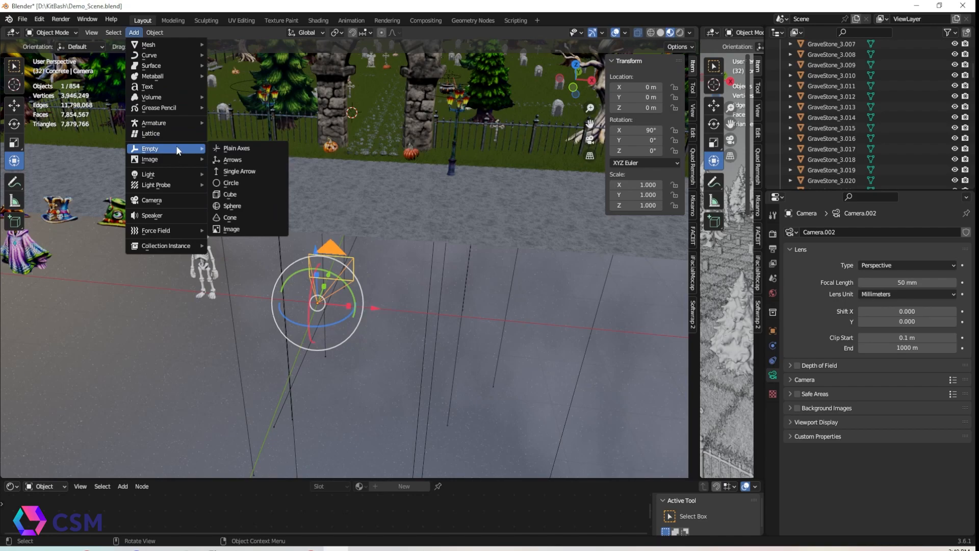
{"action": "mouse_move", "coordinate": [175, 124]}
{"action": "mouse_move", "coordinate": [176, 99]}
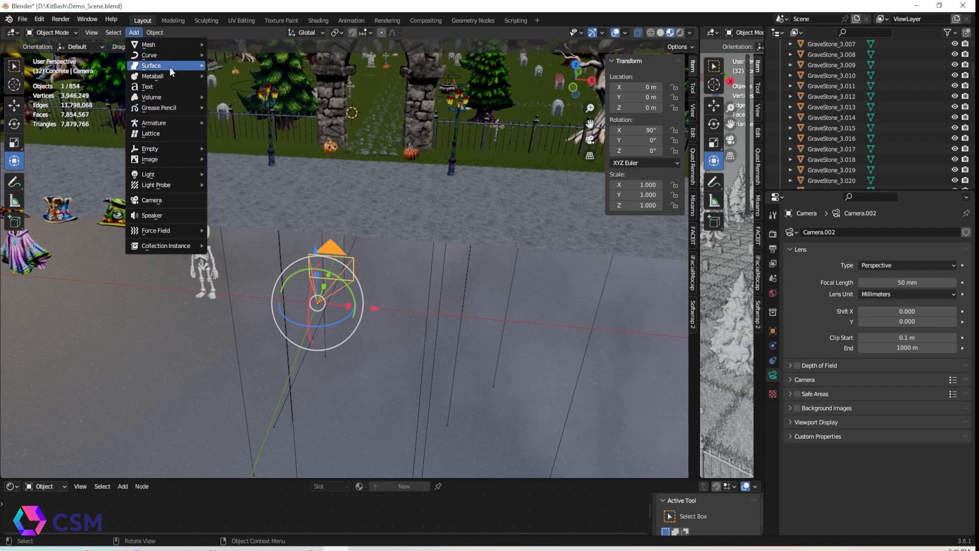
{"action": "mouse_move", "coordinate": [165, 55]}
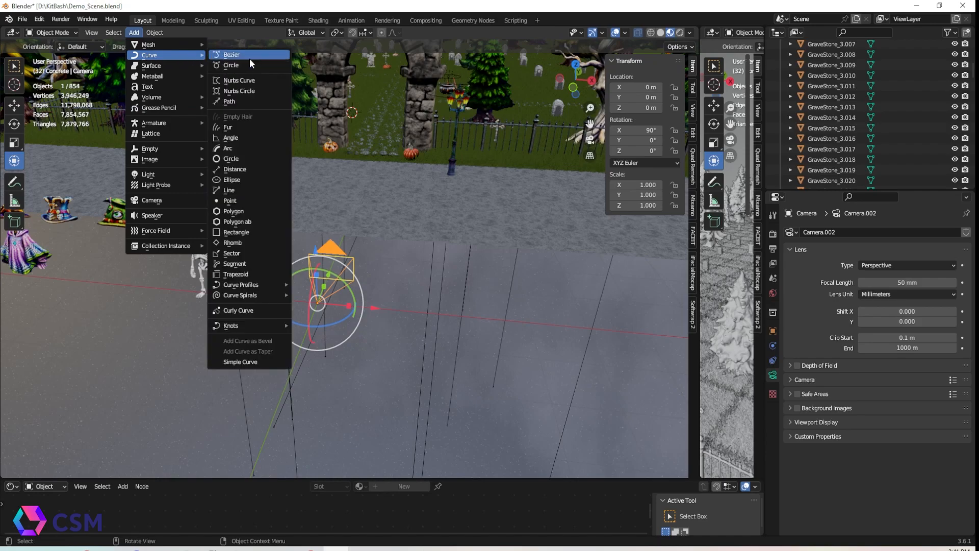
{"action": "left_click", "coordinate": [253, 101]}
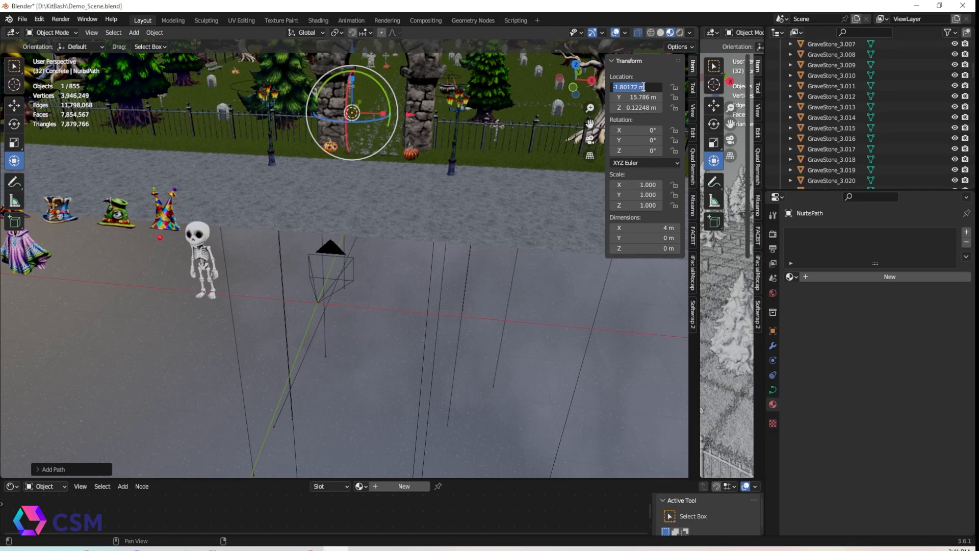
Set the path's location to 0, 0, 0
{"action": "key", "text": "Return"}
{"action": "left_click", "coordinate": [639, 97]}
{"action": "type", "text": "0"}
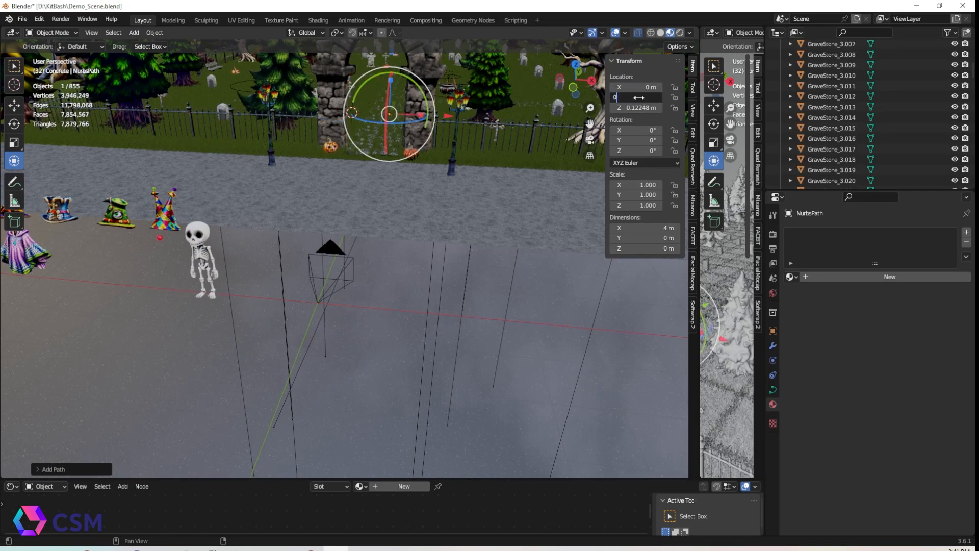
{"action": "key", "text": "Return"}
{"action": "left_click", "coordinate": [639, 108]}
{"action": "type", "text": "0"}
{"action": "key", "text": "Return"}
Scale the path up to about 5.5 so it spans the walkway
{"action": "middle_click_drag", "start_coordinate": [436, 294], "coordinate": [425, 319]}
{"action": "key", "text": "s"}
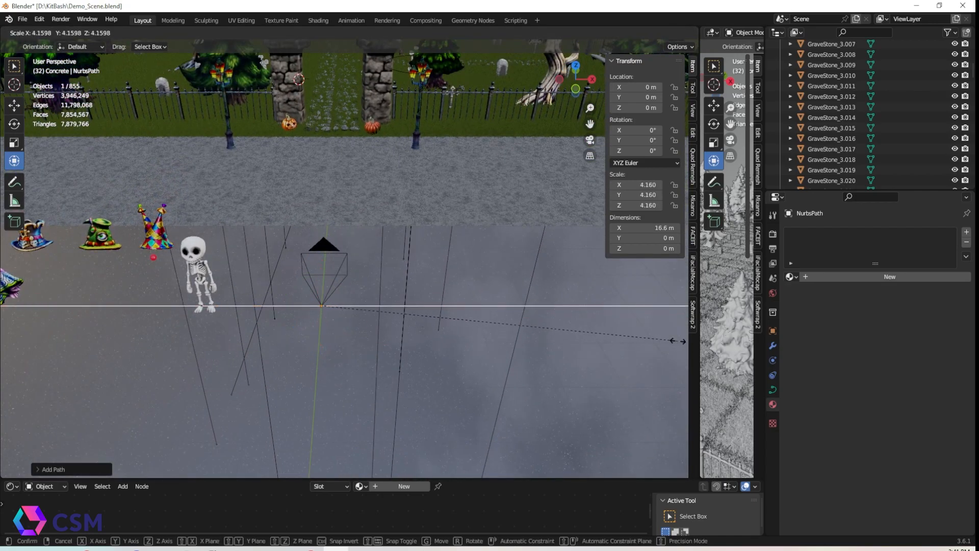
{"action": "left_click", "coordinate": [678, 340]}
{"action": "scroll", "coordinate": [521, 310], "scroll_direction": "down", "scroll_amount": 5}
{"action": "key", "text": "s"}
{"action": "left_click", "coordinate": [454, 319]}
Set the path's Z rotation to 90°
{"action": "middle_click_drag", "start_coordinate": [465, 304], "coordinate": [396, 314]}
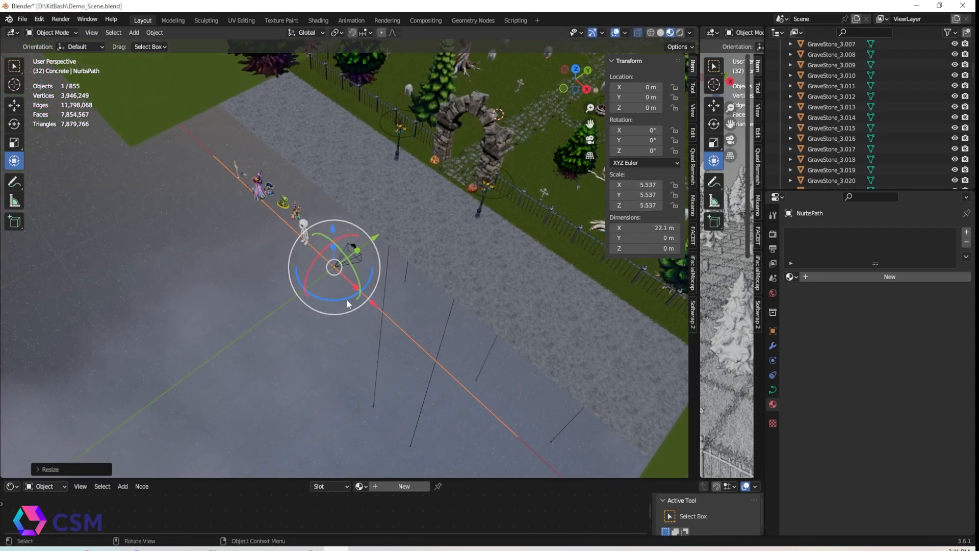
{"action": "left_click_drag", "start_coordinate": [347, 304], "coordinate": [284, 288]}
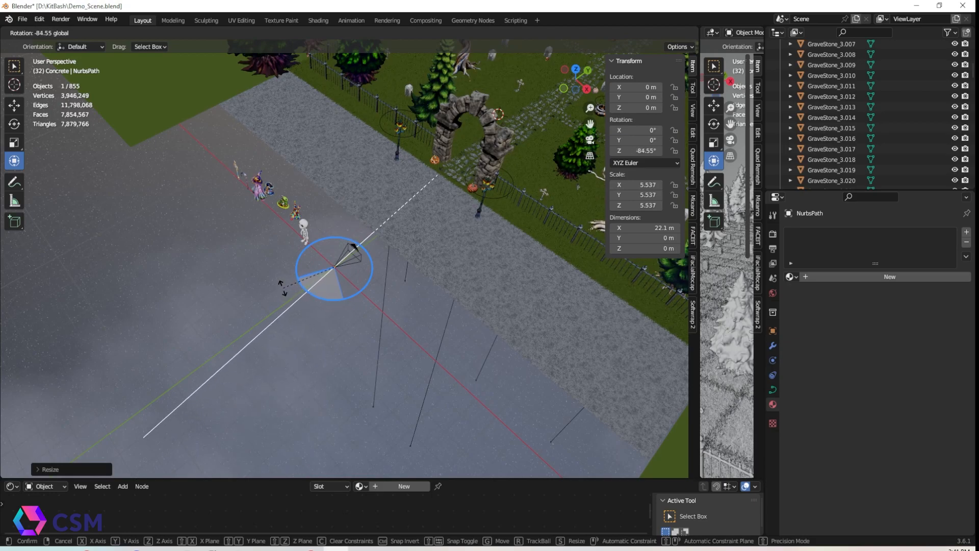
{"action": "right_click", "coordinate": [282, 288]}
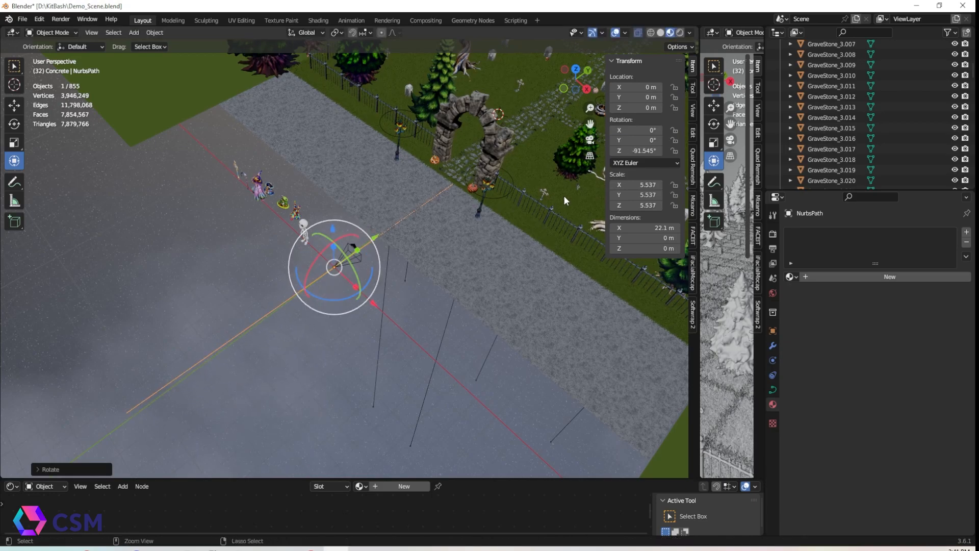
{"action": "left_click", "coordinate": [647, 154]}
{"action": "type", "text": "90"}
{"action": "key", "text": "Return"}
Move the path about 11 m along Y toward the graveyard gate
{"action": "middle_click_drag", "start_coordinate": [420, 292], "coordinate": [392, 254]}
{"action": "key", "text": "g"}
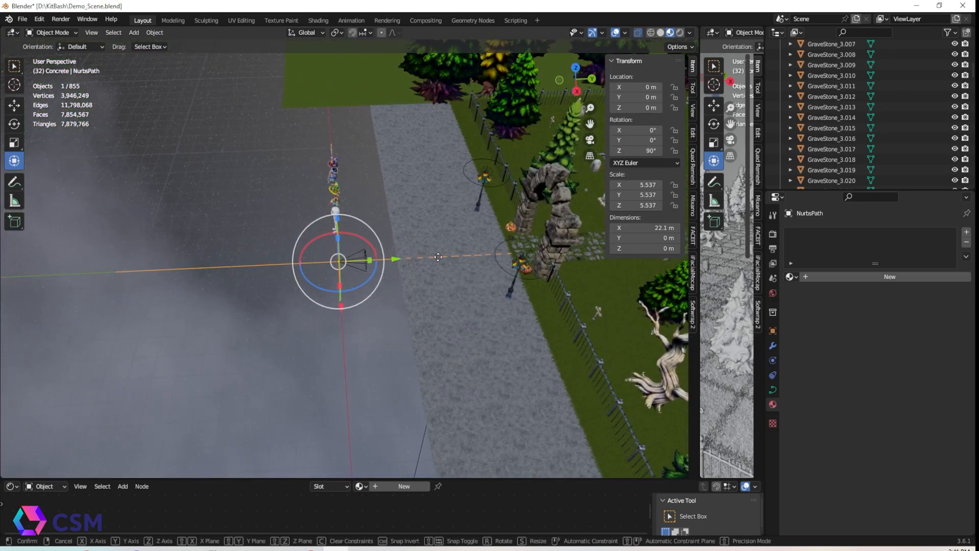
{"action": "key", "text": "y"}
{"action": "left_click_drag", "start_coordinate": [540, 265], "coordinate": [542, 265]}
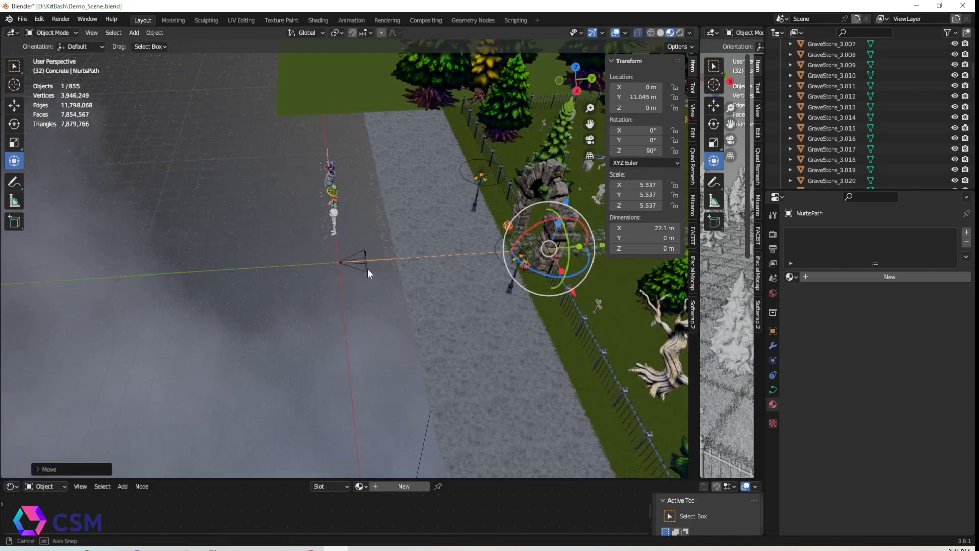
Select the camera and add a Follow Path constraint targeting NurbsPath
{"action": "middle_click_drag", "start_coordinate": [357, 266], "coordinate": [363, 255]}
{"action": "left_click", "coordinate": [364, 256]}
{"action": "scroll", "coordinate": [449, 276], "scroll_direction": "up", "scroll_amount": 2}
{"action": "middle_click_drag", "start_coordinate": [451, 277], "coordinate": [601, 289]}
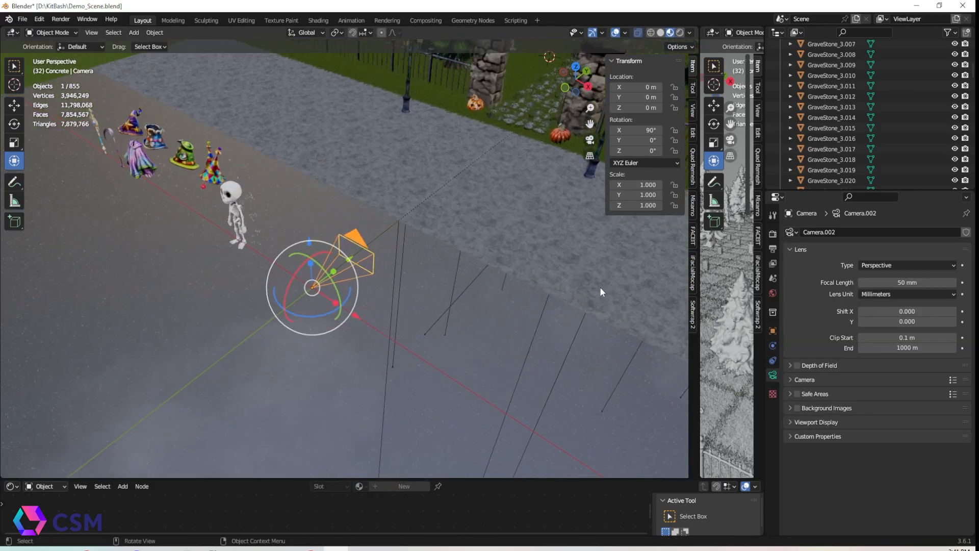
{"action": "left_click", "coordinate": [773, 360]}
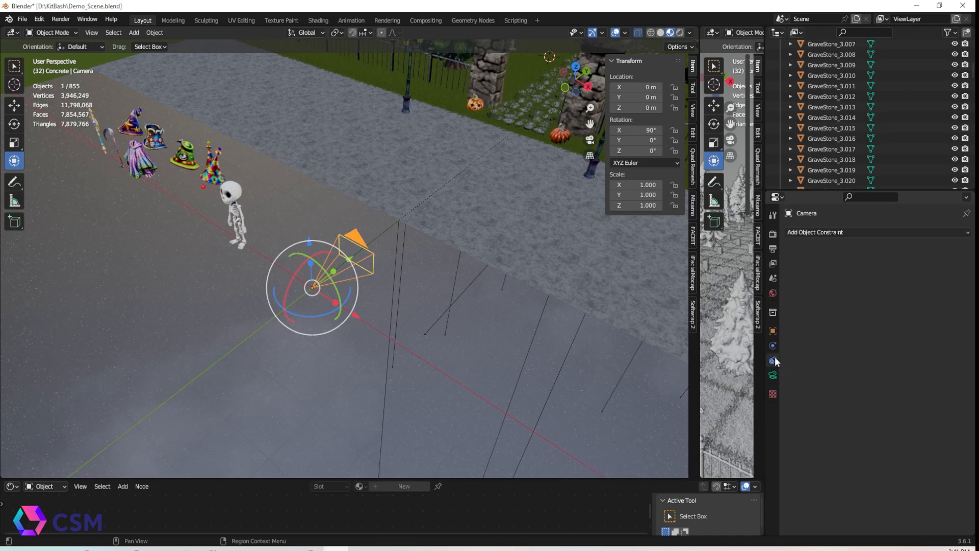
{"action": "left_click", "coordinate": [865, 236]}
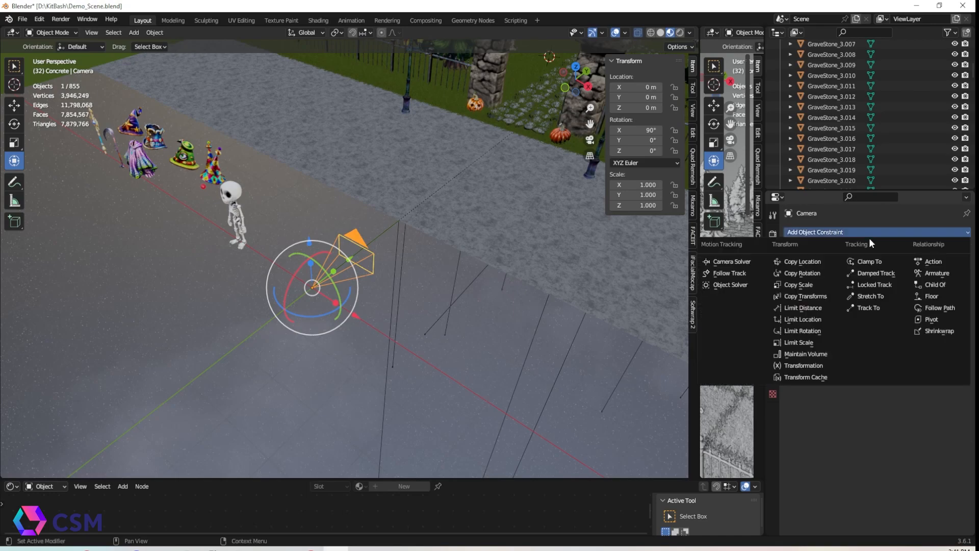
{"action": "left_click", "coordinate": [938, 308]}
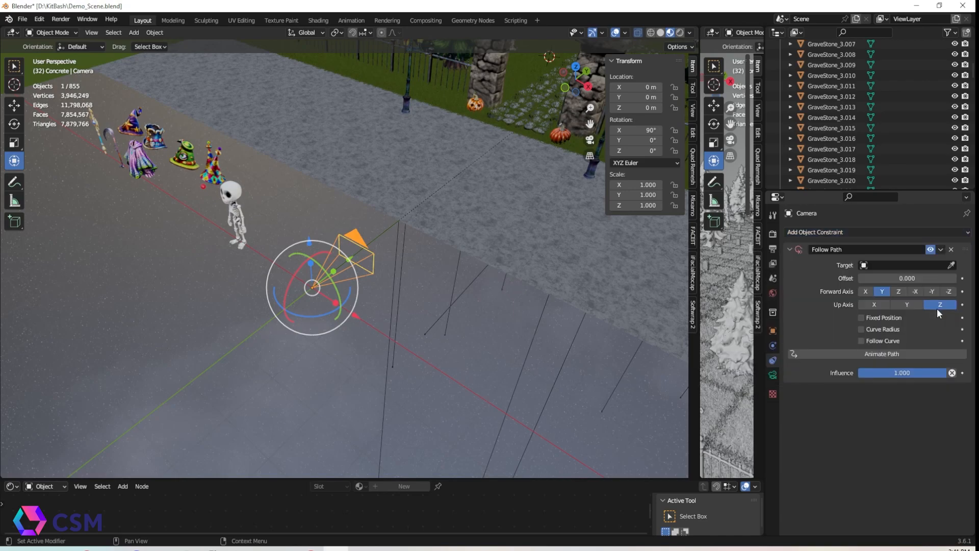
{"action": "left_click", "coordinate": [381, 232]}
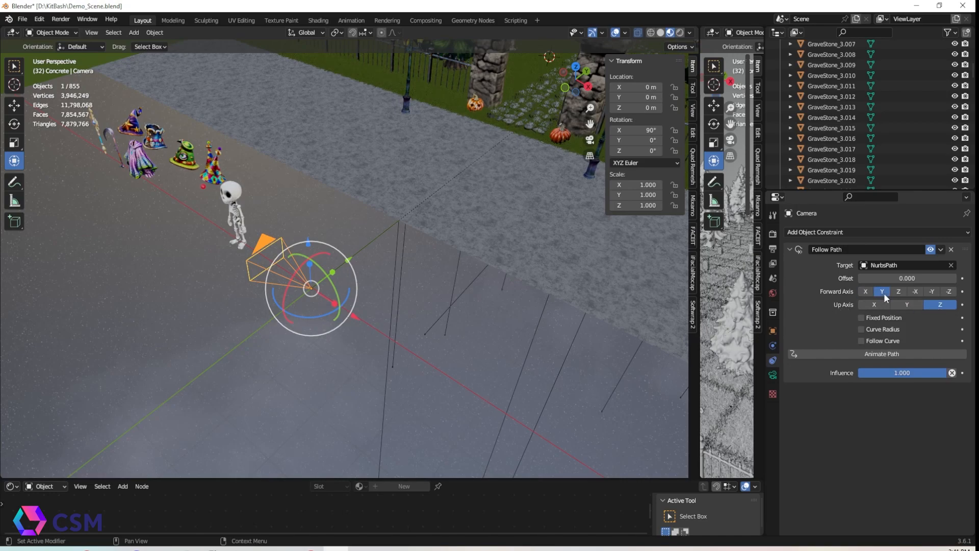
Enter the path's edit mode and raise its end control point about 0.35 m
{"action": "middle_click_drag", "start_coordinate": [433, 267], "coordinate": [323, 258]}
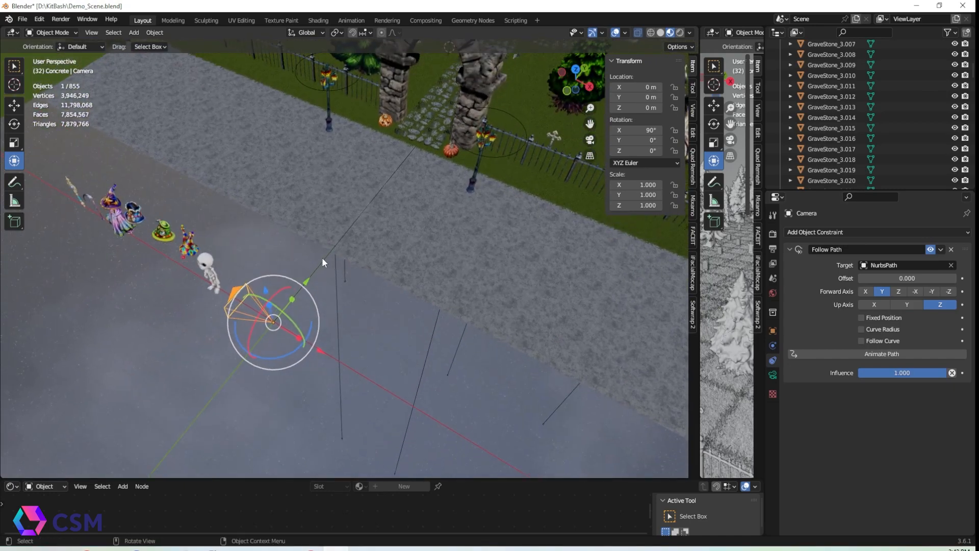
{"action": "left_click", "coordinate": [322, 257]}
{"action": "key", "text": "ctrl+Tab"}
{"action": "left_click", "coordinate": [418, 253]}
{"action": "middle_click_drag", "start_coordinate": [403, 221], "coordinate": [457, 205]}
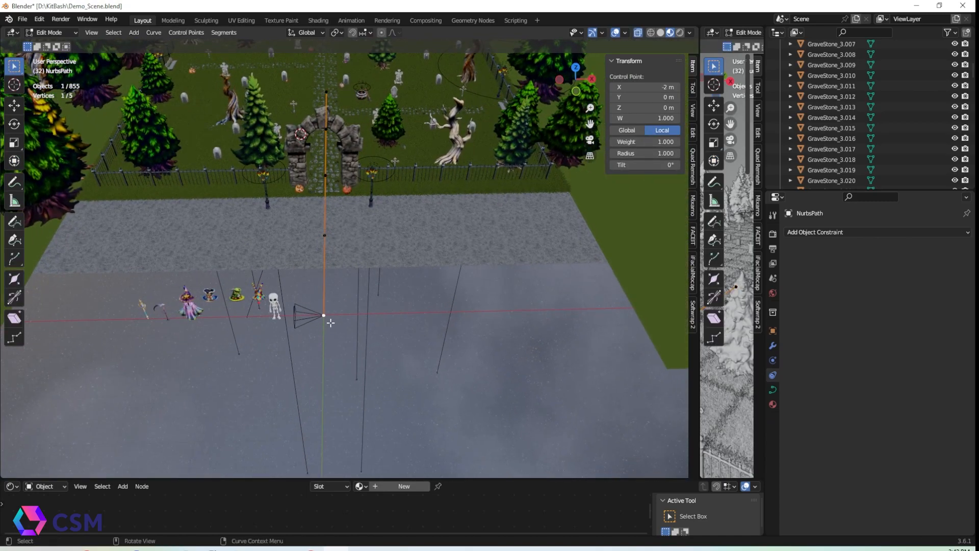
{"action": "left_click", "coordinate": [14, 161]}
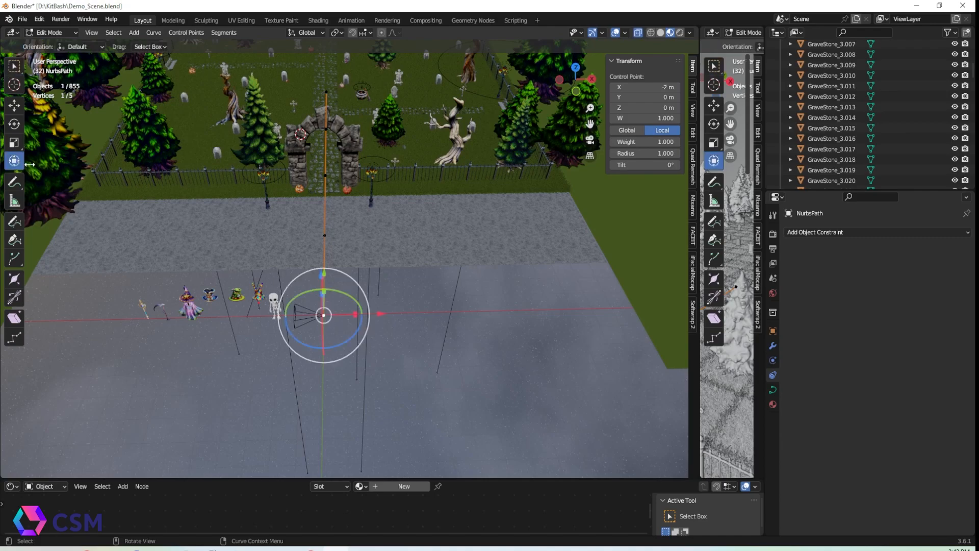
{"action": "key", "text": "KP_Decimal"}
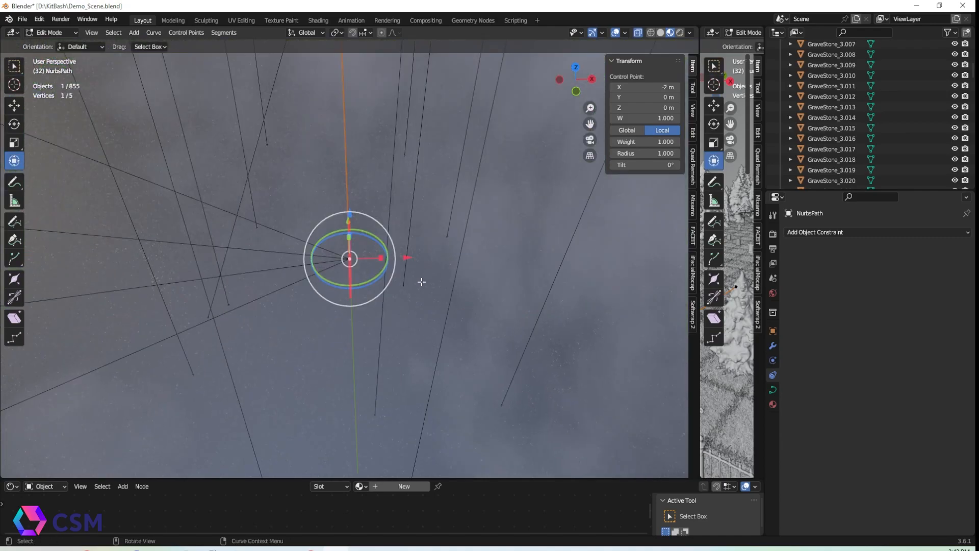
{"action": "middle_click_drag", "start_coordinate": [423, 279], "coordinate": [466, 245]}
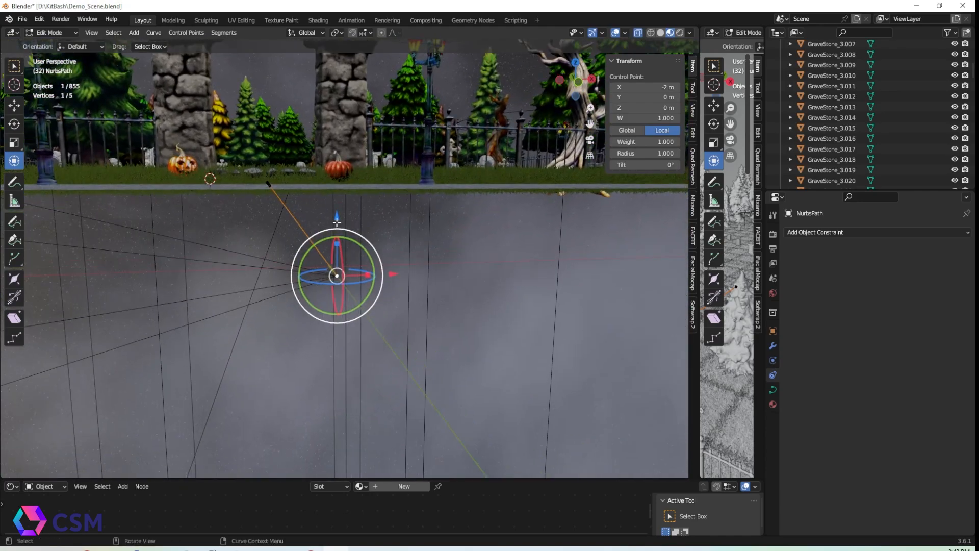
{"action": "key", "text": "g"}
{"action": "key", "text": "z"}
{"action": "left_click", "coordinate": [474, 216]}
{"action": "scroll", "coordinate": [459, 201], "scroll_direction": "down", "scroll_amount": 12}
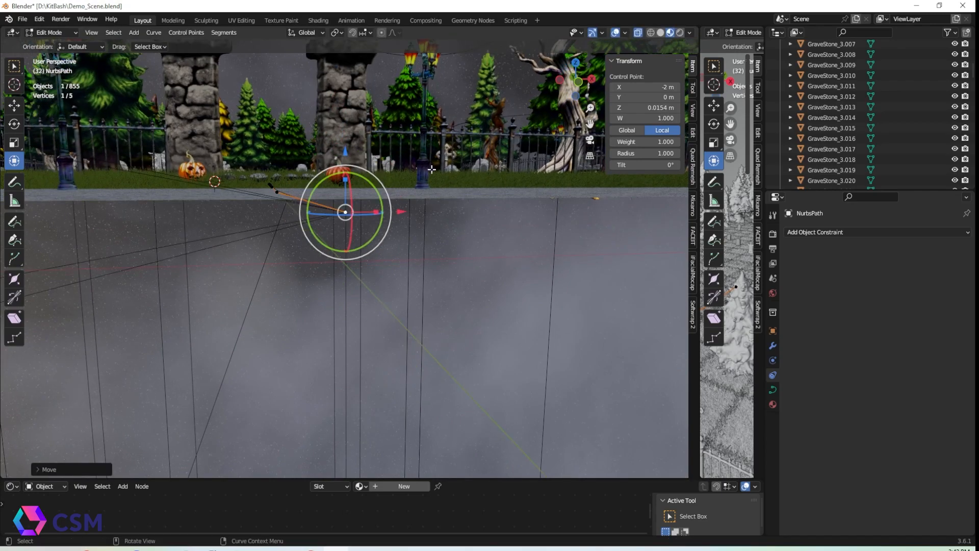
{"action": "left_click_drag", "start_coordinate": [346, 200], "coordinate": [346, 65]}
{"action": "scroll", "coordinate": [352, 66], "scroll_direction": "down", "scroll_amount": 1}
Switch the second viewport to the camera view and widen it
{"action": "left_click", "coordinate": [730, 139]}
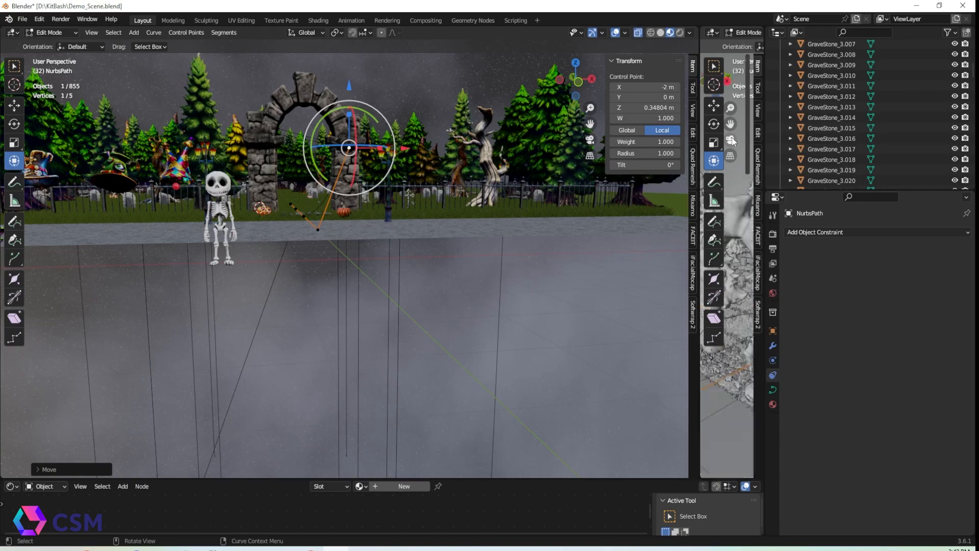
{"action": "left_click_drag", "start_coordinate": [701, 219], "coordinate": [580, 219]}
{"action": "scroll", "coordinate": [376, 230], "scroll_direction": "down", "scroll_amount": 3}
{"action": "scroll", "coordinate": [608, 244], "scroll_direction": "down", "scroll_amount": 2}
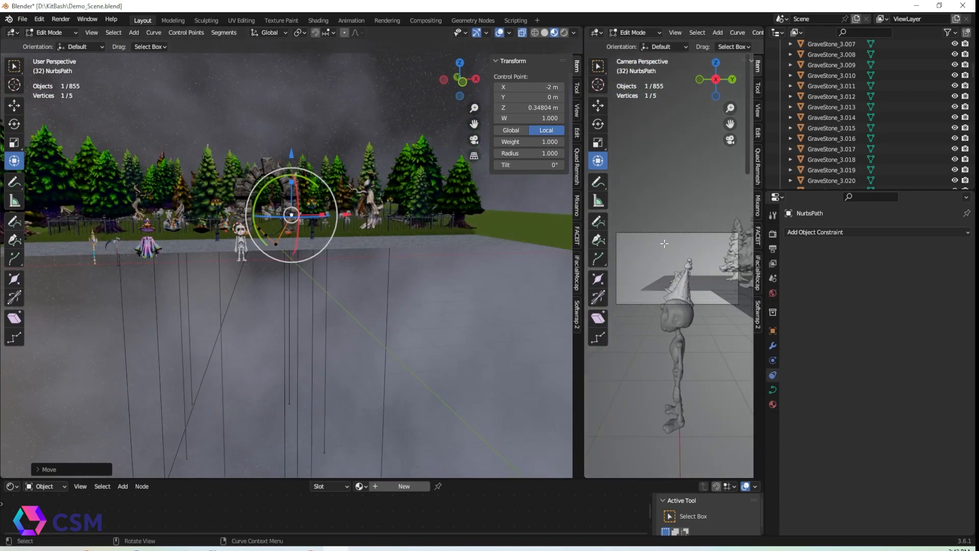
Select four path control points and move them toward the stone walkway
{"action": "middle_click_drag", "start_coordinate": [358, 245], "coordinate": [356, 299]}
{"action": "mouse_move", "coordinate": [318, 247]}
{"action": "left_mouse_down"}
{"action": "mouse_move", "coordinate": [279, 253]}
{"action": "mouse_move", "coordinate": [322, 247]}
{"action": "left_mouse_up"}
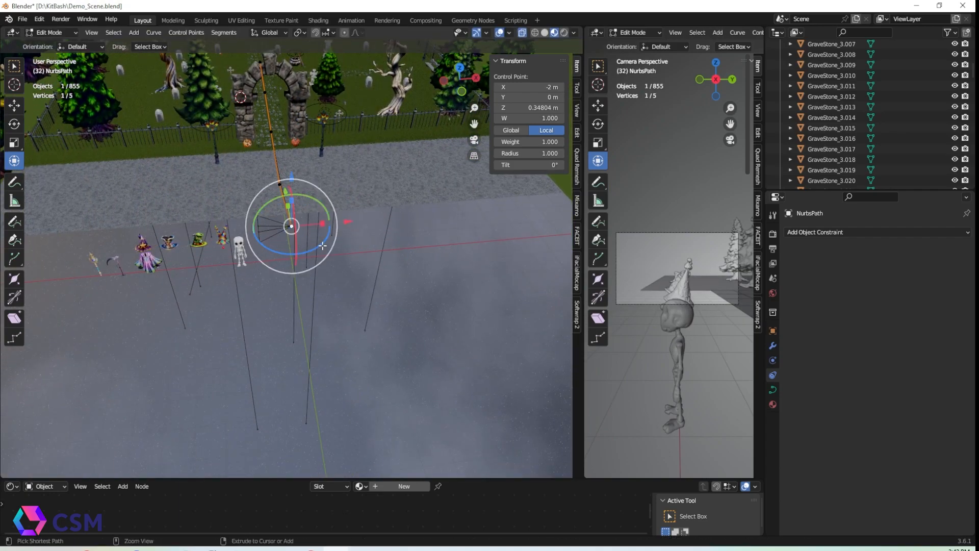
{"action": "left_click", "coordinate": [278, 166]}
{"action": "left_click", "coordinate": [271, 118], "text": "shift"}
{"action": "left_click", "coordinate": [266, 91], "text": "shift"}
{"action": "left_click", "coordinate": [262, 64], "text": "shift"}
{"action": "left_click_drag", "start_coordinate": [330, 112], "coordinate": [410, 239]}
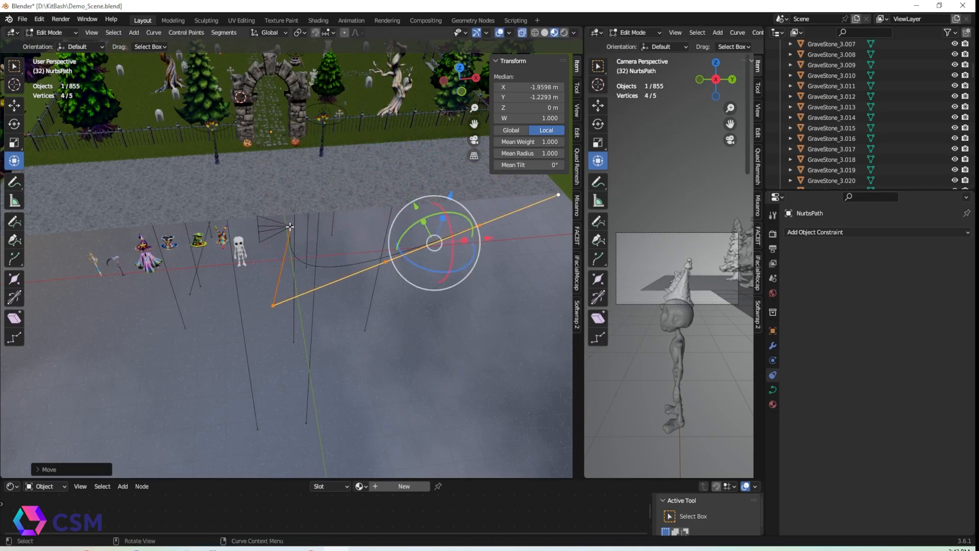
Reshape the path by moving its control points along the walkway toward the arch
{"action": "left_click", "coordinate": [301, 225]}
{"action": "left_click_drag", "start_coordinate": [345, 221], "coordinate": [329, 220]}
{"action": "left_click_drag", "start_coordinate": [302, 252], "coordinate": [283, 257]}
{"action": "left_click_drag", "start_coordinate": [340, 222], "coordinate": [375, 220]}
{"action": "scroll", "coordinate": [443, 213], "scroll_direction": "down", "scroll_amount": 2}
{"action": "middle_click_drag", "start_coordinate": [448, 213], "coordinate": [445, 237]}
{"action": "key", "text": "Tab"}
{"action": "middle_click_drag", "start_coordinate": [384, 115], "coordinate": [274, 268]}
{"action": "key", "text": "Tab"}
{"action": "scroll", "coordinate": [323, 250], "scroll_direction": "down", "scroll_amount": 3}
{"action": "left_click_drag", "start_coordinate": [332, 307], "coordinate": [310, 280]}
{"action": "middle_click_drag", "start_coordinate": [310, 280], "coordinate": [347, 266]}
{"action": "middle_click_drag", "start_coordinate": [245, 326], "coordinate": [214, 286]}
{"action": "key", "text": "Tab"}
Nudge path points near the arch while scrubbing the camera's Follow Path offset to preview the shot
{"action": "left_click", "coordinate": [131, 414]}
{"action": "left_click_drag", "start_coordinate": [920, 277], "coordinate": [862, 278]}
{"action": "middle_click_drag", "start_coordinate": [439, 275], "coordinate": [419, 286]}
{"action": "left_click", "coordinate": [316, 345]}
{"action": "key", "text": "Tab"}
{"action": "left_click_drag", "start_coordinate": [297, 266], "coordinate": [297, 278]}
{"action": "middle_click_drag", "start_coordinate": [367, 296], "coordinate": [245, 286]}
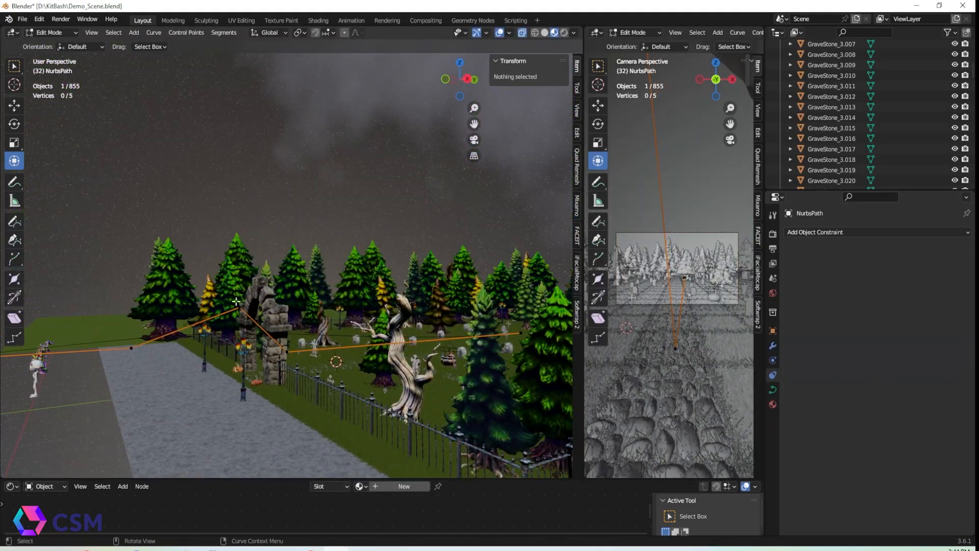
{"action": "left_click", "coordinate": [400, 308]}
{"action": "left_click_drag", "start_coordinate": [438, 308], "coordinate": [447, 308]}
{"action": "key", "text": "Tab"}
{"action": "middle_click_drag", "start_coordinate": [224, 326], "coordinate": [306, 337]}
{"action": "left_click", "coordinate": [240, 335]}
{"action": "left_click_drag", "start_coordinate": [907, 279], "coordinate": [878, 278]}
{"action": "left_click", "coordinate": [180, 361]}
{"action": "key", "text": "Tab"}
Adjust the path's end and add an extra control point to it
{"action": "middle_click_drag", "start_coordinate": [245, 326], "coordinate": [327, 311]}
{"action": "left_click_drag", "start_coordinate": [344, 290], "coordinate": [344, 306]}
{"action": "key", "text": "Tab"}
{"action": "middle_click_drag", "start_coordinate": [219, 320], "coordinate": [285, 357]}
{"action": "left_click", "coordinate": [155, 32]}
{"action": "mouse_move", "coordinate": [171, 55]}
{"action": "left_click", "coordinate": [263, 68]}
Refine the path points through the arch and set the camera's Follow Path offset to -32.8
{"action": "left_click", "coordinate": [345, 323]}
{"action": "left_click_drag", "start_coordinate": [908, 277], "coordinate": [885, 278]}
{"action": "middle_click_drag", "start_coordinate": [408, 326], "coordinate": [295, 286]}
{"action": "left_click", "coordinate": [306, 315]}
{"action": "key", "text": "Tab"}
{"action": "left_click_drag", "start_coordinate": [350, 251], "coordinate": [350, 232]}
{"action": "key", "text": "Tab"}
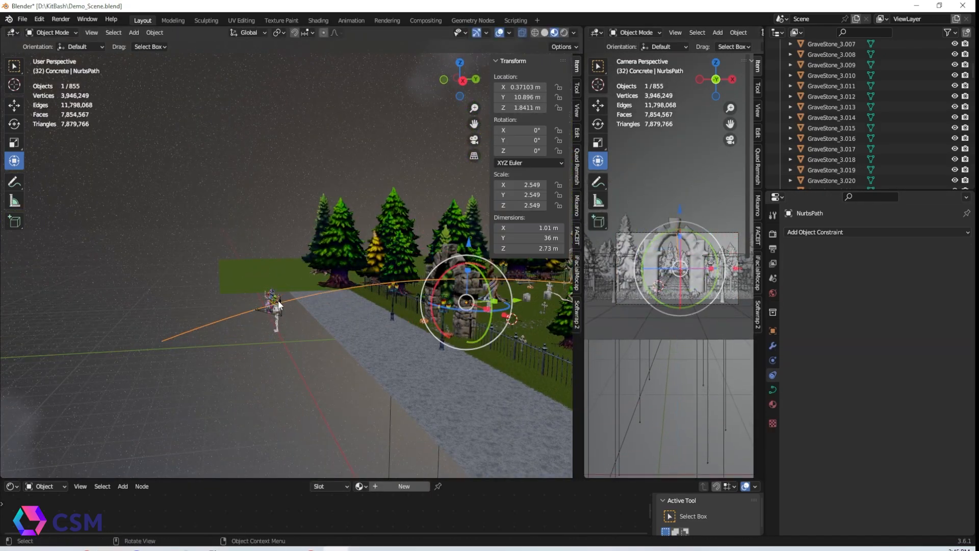
{"action": "left_click", "coordinate": [277, 301]}
{"action": "left_click_drag", "start_coordinate": [907, 278], "coordinate": [872, 277]}
{"action": "middle_click_drag", "start_coordinate": [534, 278], "coordinate": [418, 347]}
{"action": "key", "text": "Tab"}
{"action": "left_click", "coordinate": [389, 256]}
{"action": "left_click_drag", "start_coordinate": [418, 312], "coordinate": [437, 343]}
{"action": "middle_click_drag", "start_coordinate": [459, 265], "coordinate": [357, 204]}
{"action": "left_click", "coordinate": [292, 310]}
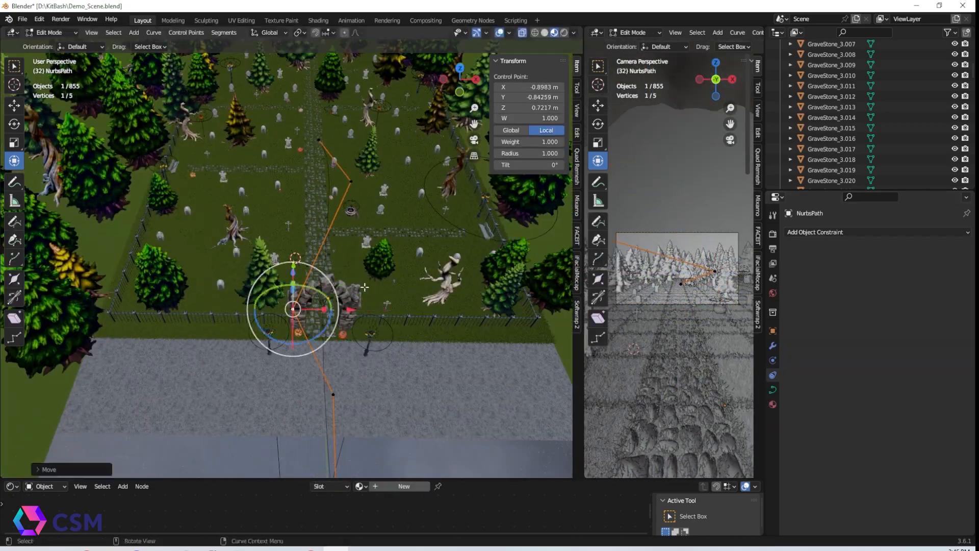
{"action": "middle_click_drag", "start_coordinate": [326, 286], "coordinate": [408, 327]}
{"action": "left_click_drag", "start_coordinate": [392, 301], "coordinate": [403, 311]}
{"action": "key", "text": "Tab"}
{"action": "middle_click_drag", "start_coordinate": [408, 327], "coordinate": [316, 245]}
{"action": "left_click", "coordinate": [280, 313]}
{"action": "mouse_move", "coordinate": [907, 278]}
{"action": "left_mouse_down"}
{"action": "mouse_move", "coordinate": [949, 278]}
{"action": "mouse_move", "coordinate": [893, 278]}
{"action": "left_mouse_up"}
Move the path's new end points deeper into the graveyard, previewing the camera's position along it
{"action": "middle_click_drag", "start_coordinate": [317, 265], "coordinate": [366, 341]}
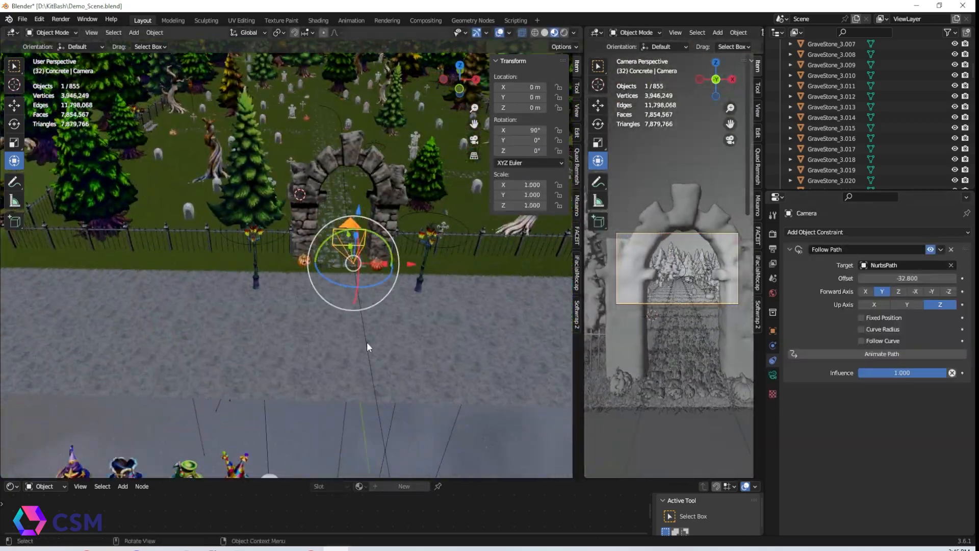
{"action": "left_click", "coordinate": [365, 342]}
{"action": "key", "text": "Tab"}
{"action": "left_click_drag", "start_coordinate": [375, 187], "coordinate": [388, 187]}
{"action": "key", "text": "Tab"}
{"action": "left_click", "coordinate": [352, 245]}
{"action": "left_click_drag", "start_coordinate": [907, 278], "coordinate": [862, 278]}
{"action": "left_click", "coordinate": [359, 285]}
{"action": "key", "text": "Tab"}
{"action": "middle_click_drag", "start_coordinate": [357, 214], "coordinate": [319, 310]}
{"action": "left_click", "coordinate": [267, 259]}
{"action": "left_click_drag", "start_coordinate": [328, 295], "coordinate": [415, 313]}
{"action": "middle_click_drag", "start_coordinate": [416, 312], "coordinate": [367, 357]}
{"action": "left_click", "coordinate": [345, 262]}
{"action": "left_click_drag", "start_coordinate": [397, 283], "coordinate": [344, 276]}
{"action": "middle_click_drag", "start_coordinate": [344, 276], "coordinate": [251, 275]}
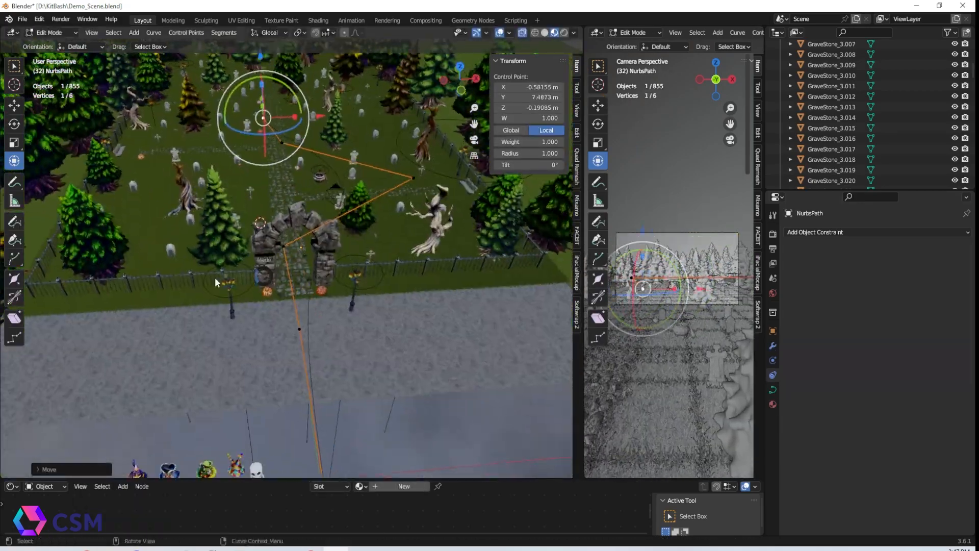
Adjust the path control points around the arch entrance while scrubbing the camera's Follow Path offset to preview the shot
{"action": "key", "text": "Tab"}
{"action": "left_click", "coordinate": [339, 217]}
{"action": "left_click", "coordinate": [302, 331]}
{"action": "key", "text": "Tab"}
{"action": "left_click_drag", "start_coordinate": [265, 246], "coordinate": [285, 251]}
{"action": "key", "text": "Tab"}
{"action": "left_click", "coordinate": [305, 293]}
{"action": "left_click", "coordinate": [295, 369]}
{"action": "key", "text": "Tab"}
{"action": "left_click_drag", "start_coordinate": [311, 300], "coordinate": [335, 301]}
Tweak another path point and switch the camera viewport to Material Preview shading
{"action": "key", "text": "Tab"}
{"action": "left_click", "coordinate": [321, 390]}
{"action": "left_click_drag", "start_coordinate": [906, 278], "coordinate": [882, 278]}
{"action": "middle_click_drag", "start_coordinate": [391, 279], "coordinate": [245, 255]}
{"action": "left_click_drag", "start_coordinate": [164, 242], "coordinate": [169, 262]}
{"action": "left_click_drag", "start_coordinate": [907, 278], "coordinate": [836, 278]}
{"action": "middle_click_drag", "start_coordinate": [357, 286], "coordinate": [337, 255]}
{"action": "left_click", "coordinate": [286, 236]}
{"action": "key", "text": "Tab"}
{"action": "left_click_drag", "start_coordinate": [410, 198], "coordinate": [411, 180]}
{"action": "middle_click_drag", "start_coordinate": [245, 286], "coordinate": [339, 352]}
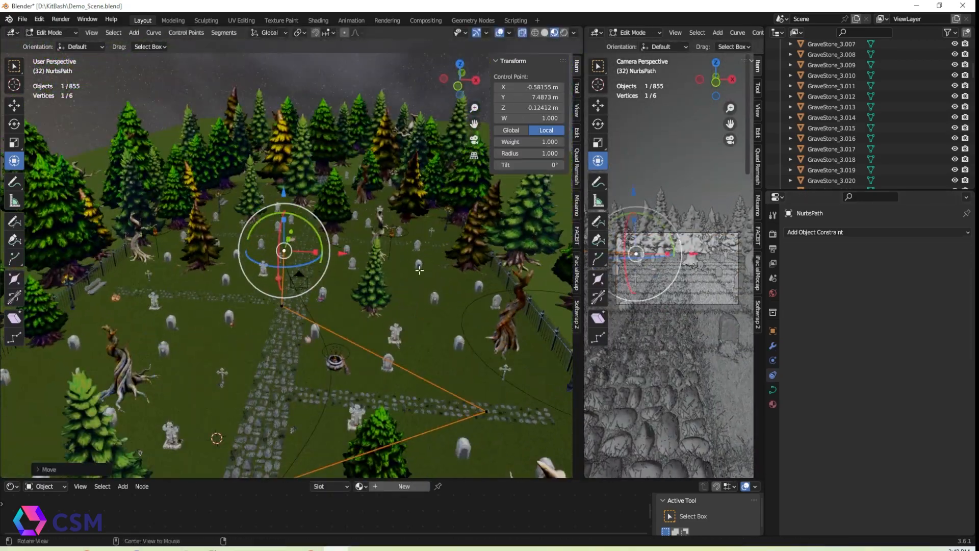
{"action": "key", "text": "Tab"}
{"action": "left_click", "coordinate": [297, 283]}
{"action": "left_click_drag", "start_coordinate": [914, 275], "coordinate": [873, 277]}
{"action": "left_click", "coordinate": [329, 347]}
{"action": "key", "text": "Tab"}
{"action": "left_click", "coordinate": [736, 33]}
{"action": "middle_click_drag", "start_coordinate": [306, 204], "coordinate": [321, 252]}
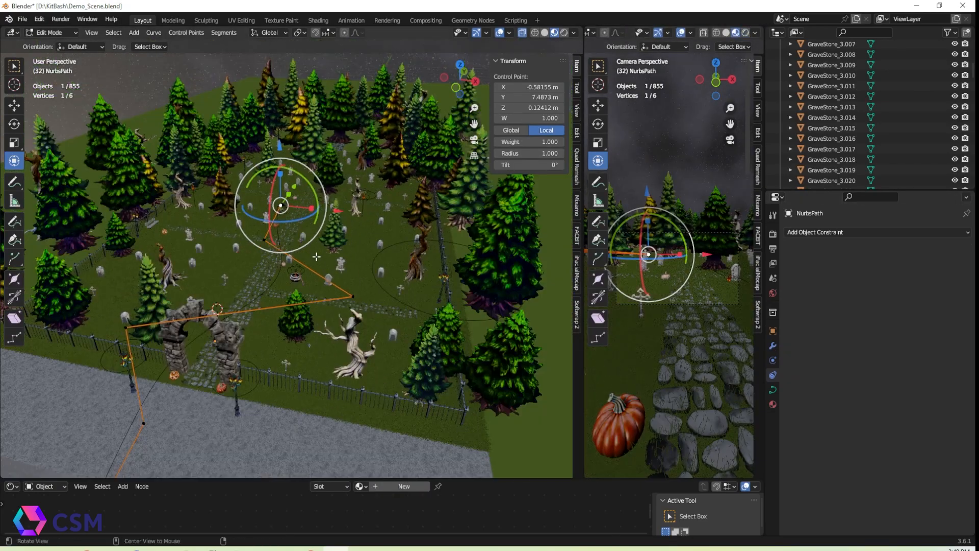
Add an extra control point to the path and position the path points deeper in the graveyard
{"action": "left_click", "coordinate": [424, 474], "text": "shift"}
{"action": "right_click", "coordinate": [311, 145]}
{"action": "left_click", "coordinate": [311, 143]}
{"action": "left_click", "coordinate": [290, 276]}
{"action": "left_click_drag", "start_coordinate": [346, 293], "coordinate": [408, 313]}
{"action": "left_click", "coordinate": [184, 167]}
{"action": "left_click_drag", "start_coordinate": [241, 183], "coordinate": [192, 166]}
{"action": "left_click", "coordinate": [317, 139]}
{"action": "left_click_drag", "start_coordinate": [373, 156], "coordinate": [394, 163]}
{"action": "middle_click_drag", "start_coordinate": [378, 214], "coordinate": [423, 166]}
{"action": "left_click", "coordinate": [170, 236]}
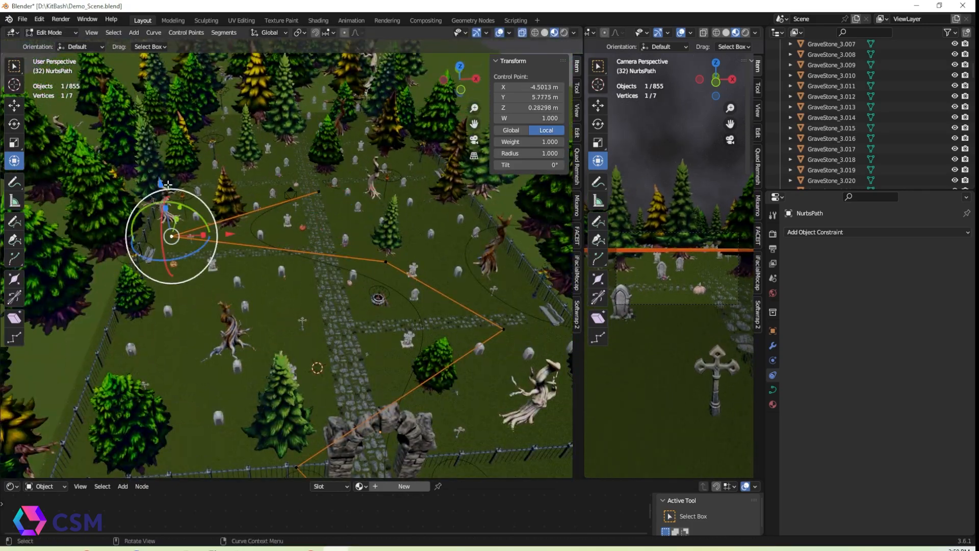
Move the path points along the graveyard walkway and scrub the camera's Follow Path offset to check the route
{"action": "left_click_drag", "start_coordinate": [160, 180], "coordinate": [162, 160]}
{"action": "middle_click_drag", "start_coordinate": [306, 230], "coordinate": [237, 266]}
{"action": "left_click", "coordinate": [369, 381]}
{"action": "key", "text": "g"}
{"action": "left_click", "coordinate": [455, 307]}
{"action": "left_click", "coordinate": [370, 381]}
{"action": "key", "text": "g"}
{"action": "middle_click_drag", "start_coordinate": [414, 367], "coordinate": [434, 293]}
{"action": "left_click", "coordinate": [472, 356]}
{"action": "left_click_drag", "start_coordinate": [447, 138], "coordinate": [447, 127]}
{"action": "middle_click_drag", "start_coordinate": [357, 230], "coordinate": [316, 250]}
{"action": "scroll", "coordinate": [306, 255], "scroll_direction": "up", "scroll_amount": 4}
{"action": "left_click", "coordinate": [292, 259]}
{"action": "scroll", "coordinate": [349, 317], "scroll_direction": "down", "scroll_amount": 8}
{"action": "middle_click_drag", "start_coordinate": [349, 317], "coordinate": [262, 306]}
{"action": "left_click", "coordinate": [135, 293]}
{"action": "mouse_move", "coordinate": [127, 235]}
{"action": "left_mouse_down"}
{"action": "mouse_move", "coordinate": [129, 224]}
{"action": "mouse_move", "coordinate": [128, 234]}
{"action": "left_mouse_up"}
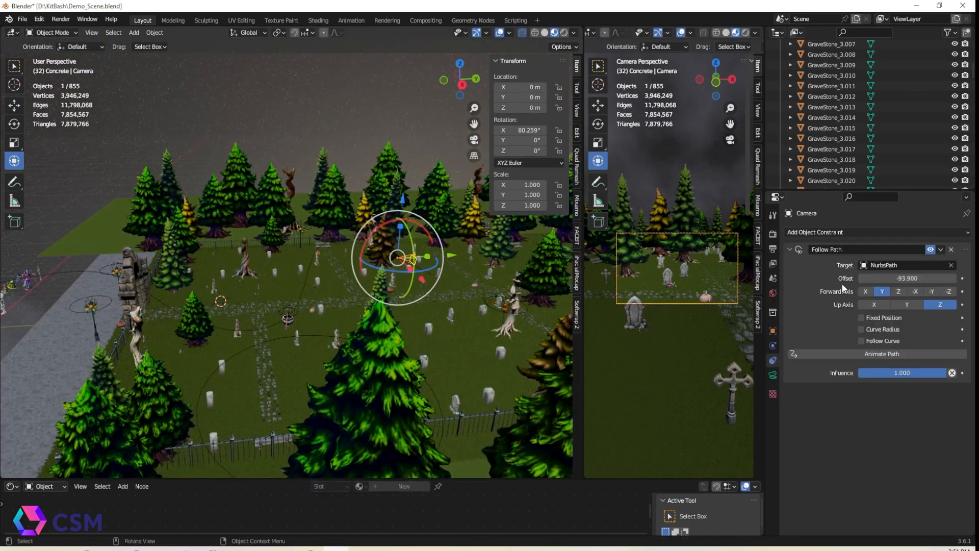
{"action": "mouse_move", "coordinate": [907, 278]}
{"action": "left_mouse_down"}
{"action": "mouse_move", "coordinate": [887, 277]}
{"action": "mouse_move", "coordinate": [923, 278]}
{"action": "left_mouse_up"}
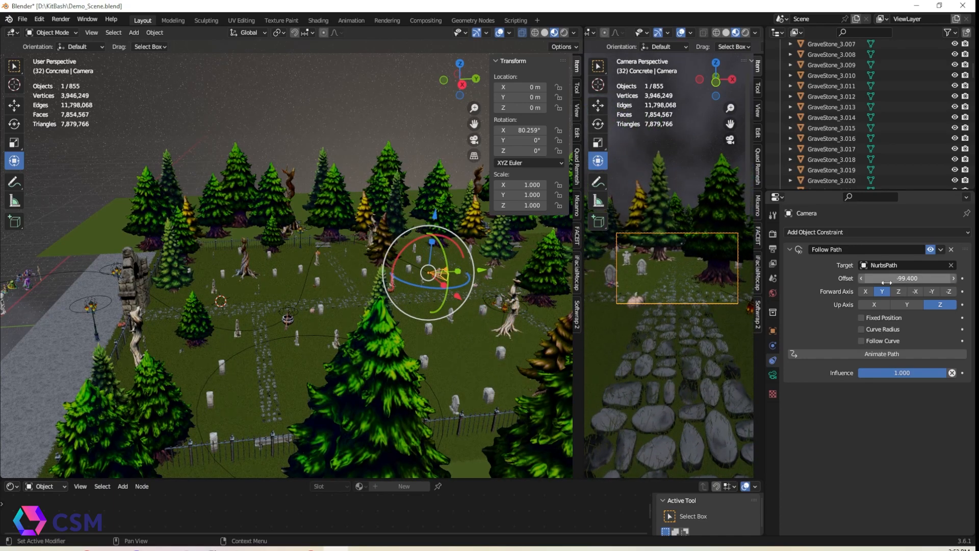
Switch the bottom editor to the Timeline and enlarge it
{"action": "left_click", "coordinate": [11, 486]}
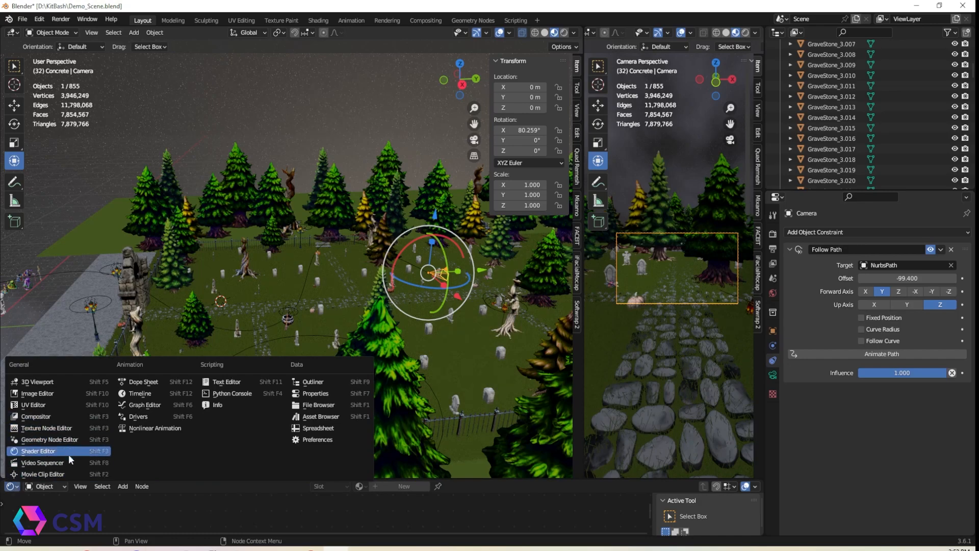
{"action": "left_click", "coordinate": [144, 393]}
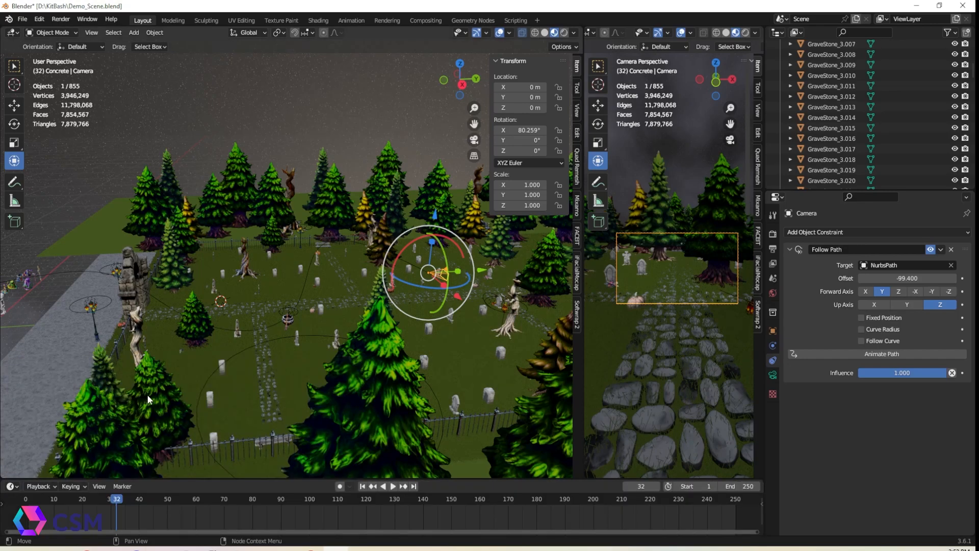
{"action": "left_click_drag", "start_coordinate": [328, 479], "coordinate": [380, 455]}
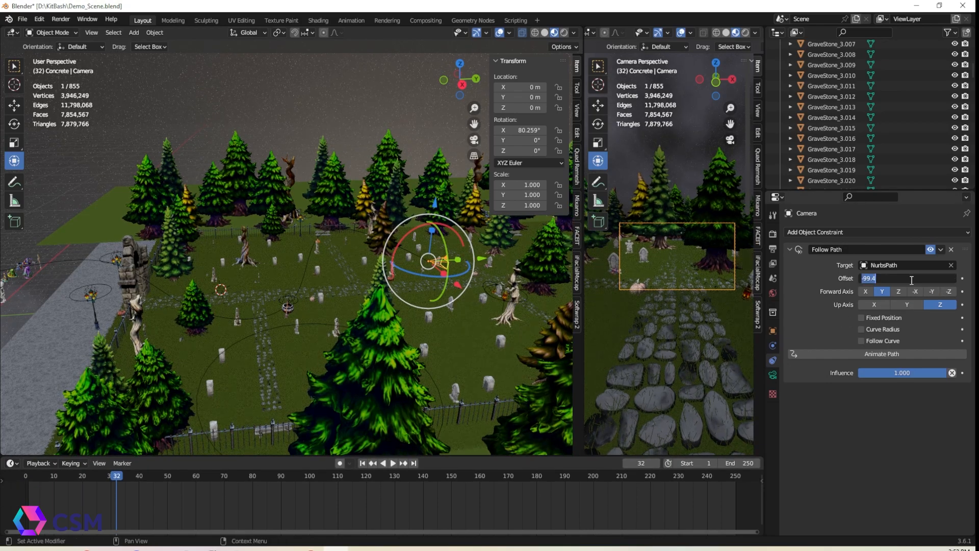
Go to frame 0 and keyframe the camera's Follow Path offset at -9.1
{"action": "key", "text": "Return"}
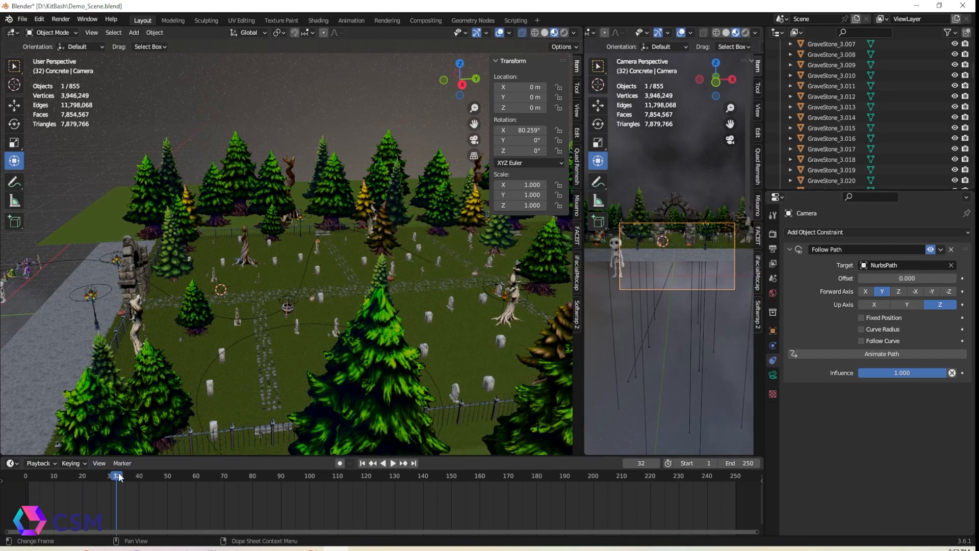
{"action": "key", "text": "Escape"}
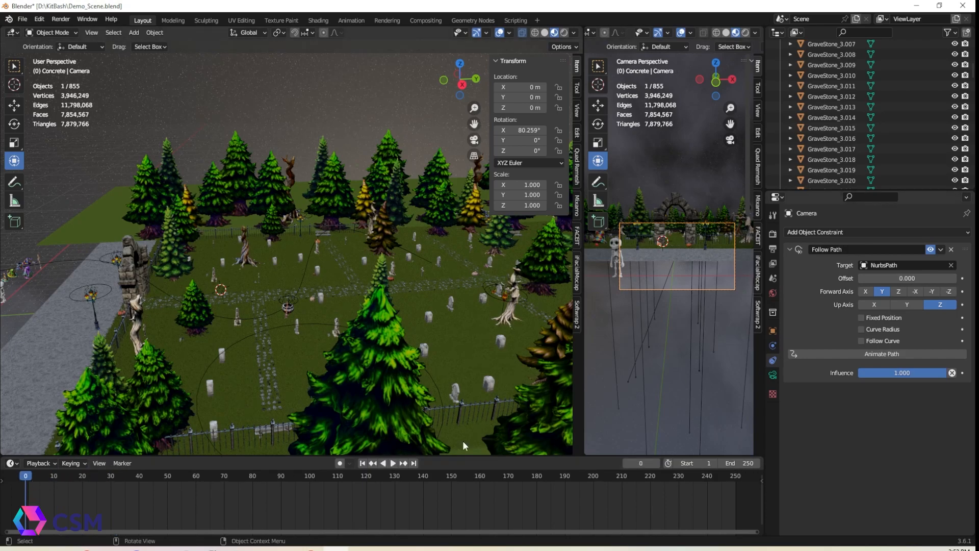
{"action": "left_click_drag", "start_coordinate": [895, 278], "coordinate": [821, 278]}
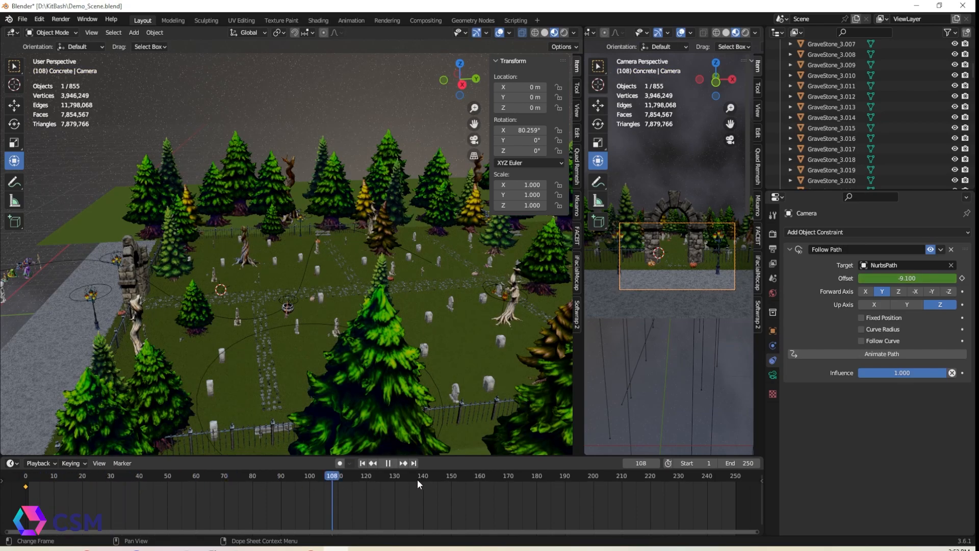
Keyframe the Follow Path offset at -99.2 on frame 250, then return to frame 0 and play the animation
{"action": "key", "text": "space"}
{"action": "scroll", "coordinate": [604, 477], "scroll_direction": "down", "scroll_amount": 2}
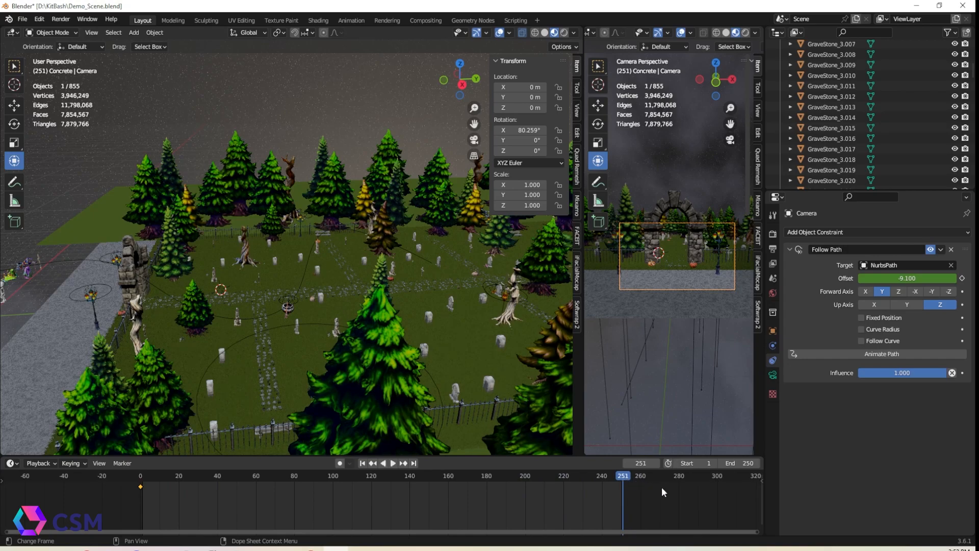
{"action": "key", "text": "Left"}
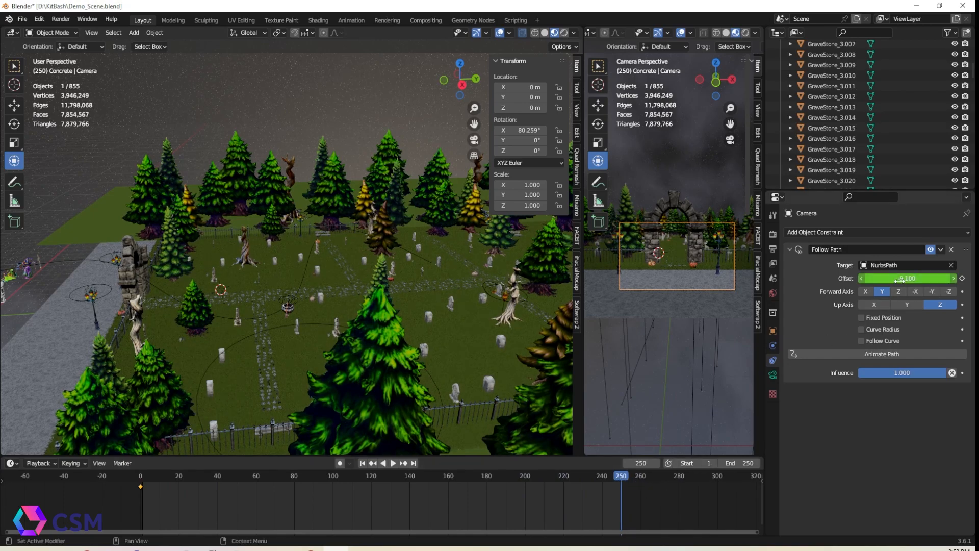
{"action": "left_click_drag", "start_coordinate": [907, 278], "coordinate": [762, 278]}
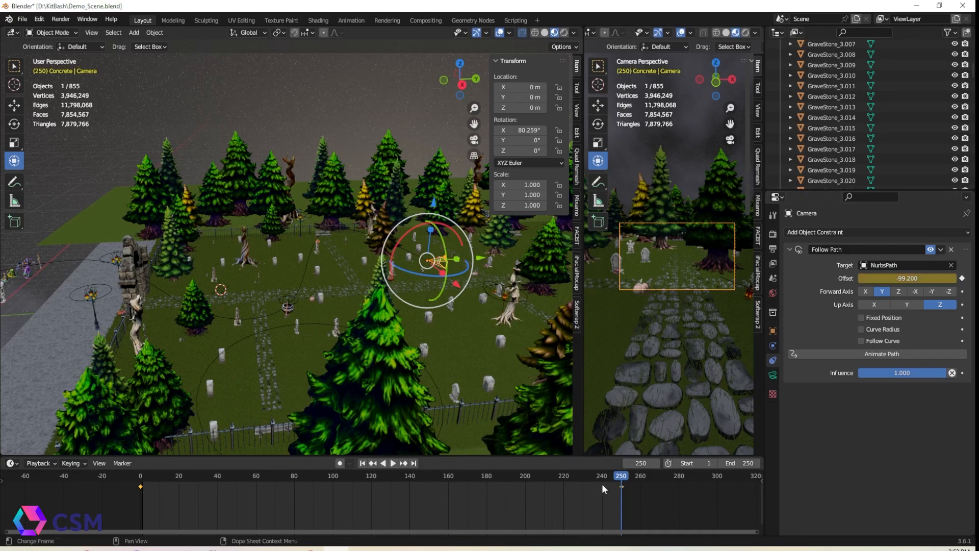
{"action": "left_click_drag", "start_coordinate": [573, 484], "coordinate": [110, 518]}
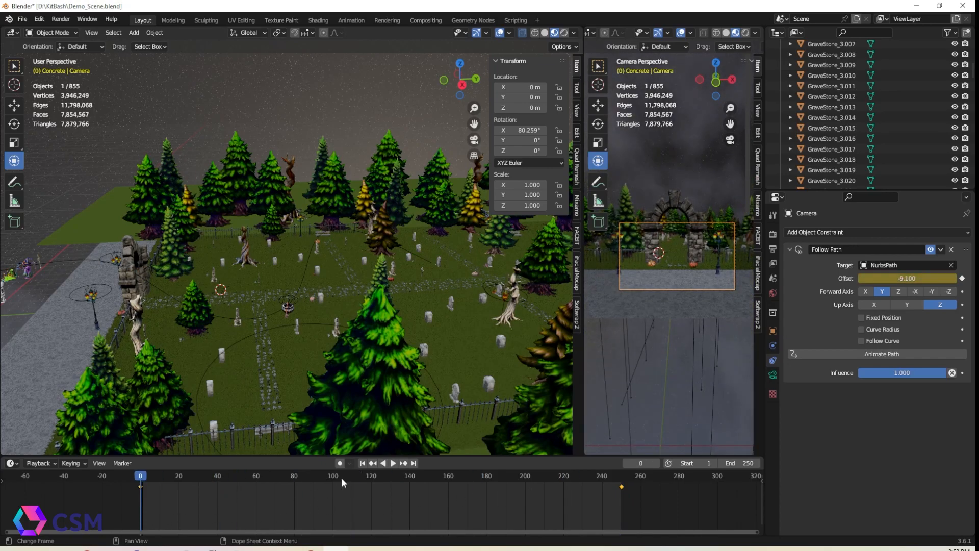
{"action": "left_click", "coordinate": [394, 462]}
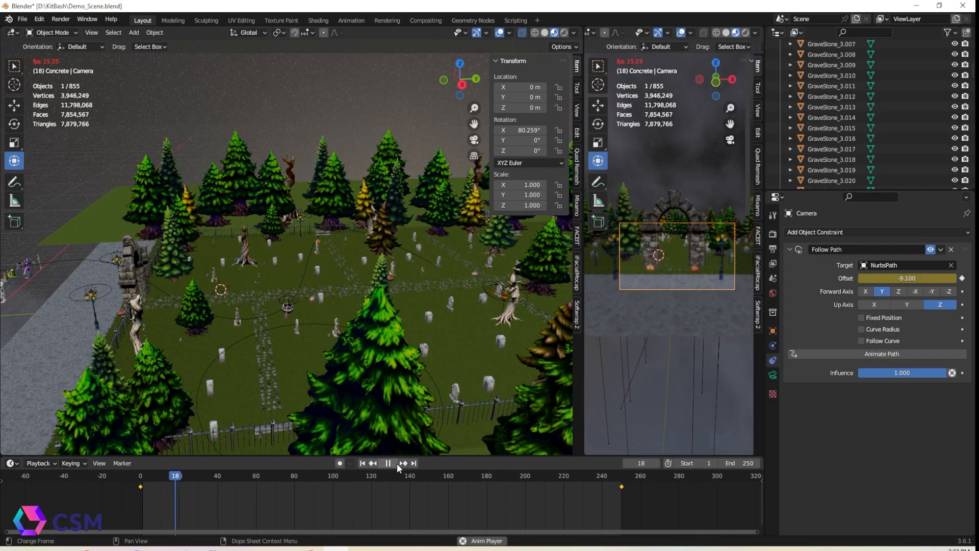
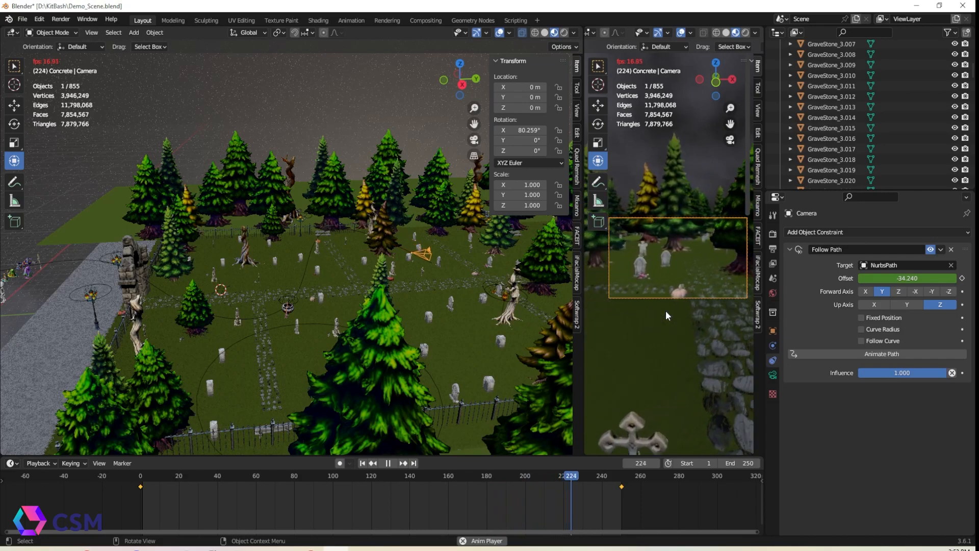
Stop playback and scrub the timeline to frame 250 to check the camera's final position along the path
{"action": "left_click", "coordinate": [390, 463]}
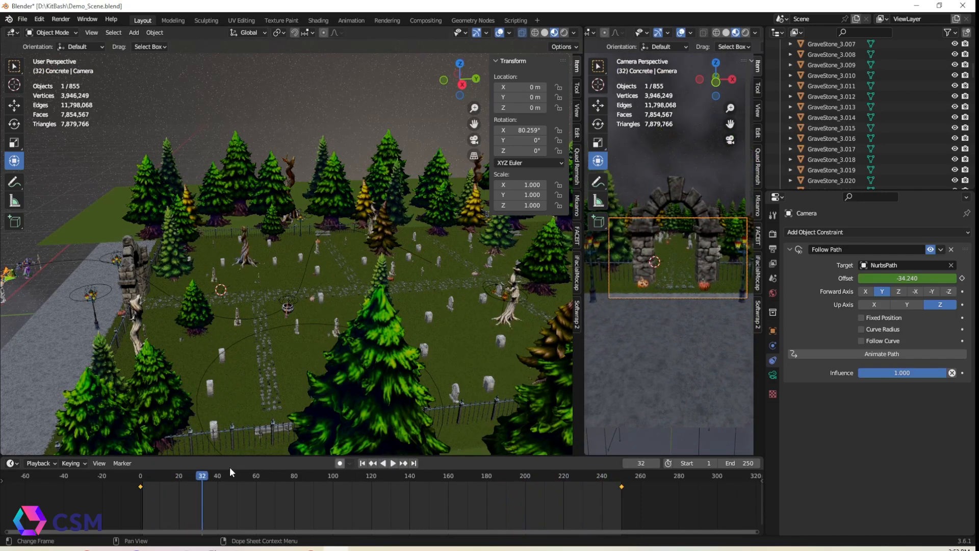
{"action": "left_click_drag", "start_coordinate": [247, 472], "coordinate": [619, 458]}
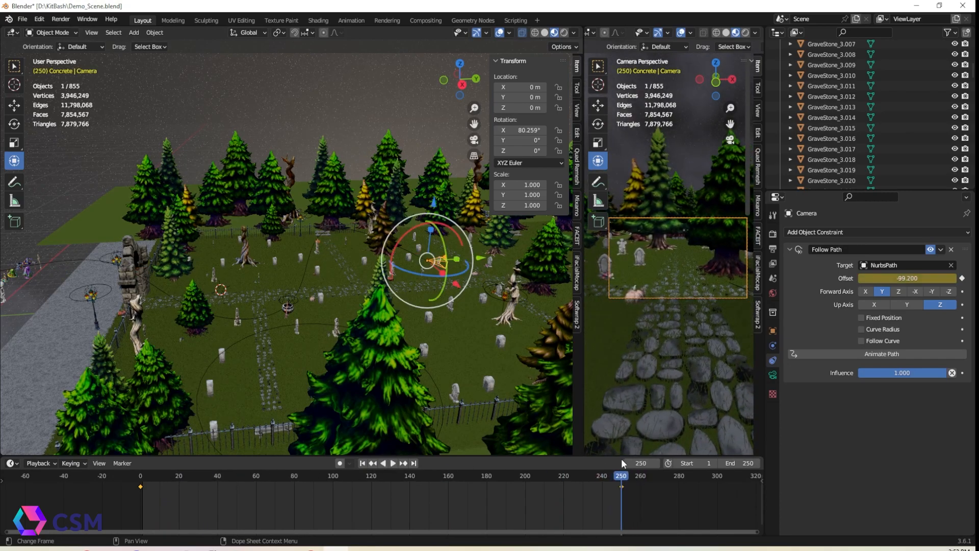
{"action": "middle_click_drag", "start_coordinate": [142, 259], "coordinate": [296, 324]}
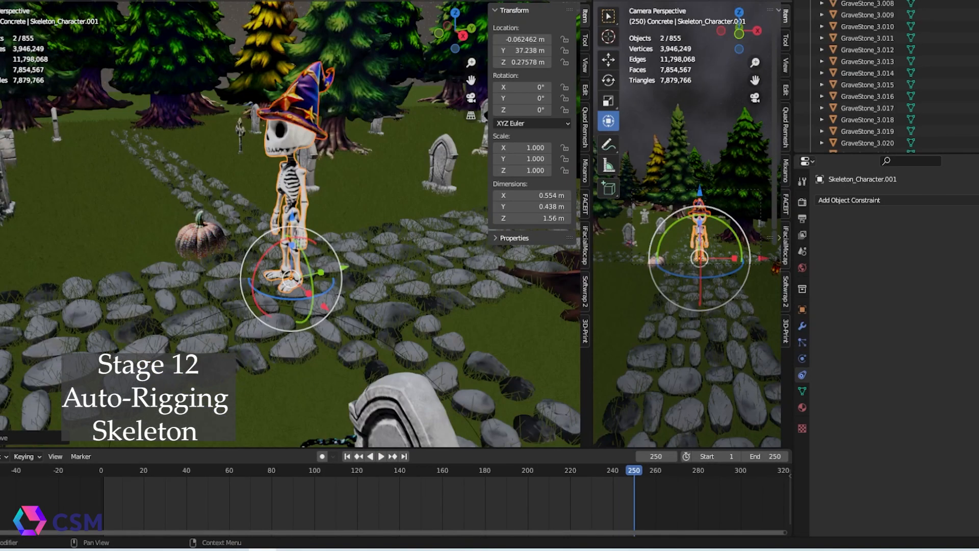
{"action": "middle_click_drag", "start_coordinate": [306, 204], "coordinate": [319, 200]}
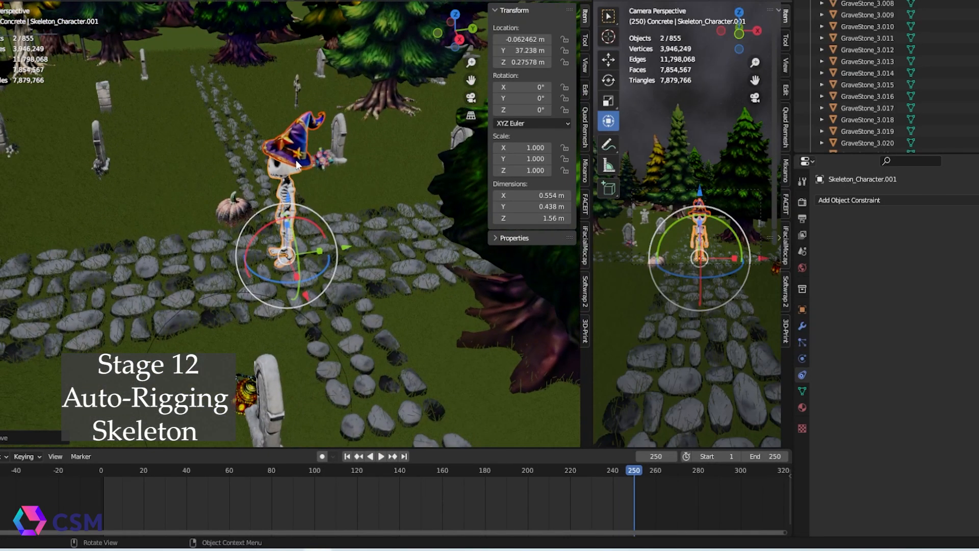
Move the skeleton character and its wizard hat to the world origin by zeroing their X and Y location
{"action": "left_click", "coordinate": [296, 161]}
{"action": "left_click", "coordinate": [527, 40]}
{"action": "type", "text": "0"}
{"action": "key", "text": "Return"}
{"action": "left_click", "coordinate": [528, 50]}
{"action": "type", "text": "0"}
{"action": "left_click", "coordinate": [527, 61]}
{"action": "left_click", "coordinate": [294, 159]}
{"action": "left_click", "coordinate": [528, 39]}
{"action": "type", "text": "0"}
{"action": "left_click", "coordinate": [528, 50]}
{"action": "type", "text": "0"}
{"action": "left_click", "coordinate": [528, 62]}
{"action": "type", "text": "0"}
Export the selected character as Demo_Character.fbx in the KitBash folder with FBX path mode set to Copy
{"action": "key", "text": "KP_Decimal"}
{"action": "middle_click_drag", "start_coordinate": [406, 148], "coordinate": [479, 127]}
{"action": "left_click", "coordinate": [264, 125], "text": "shift"}
{"action": "left_click", "coordinate": [1, 1]}
{"action": "mouse_move", "coordinate": [38, 137]}
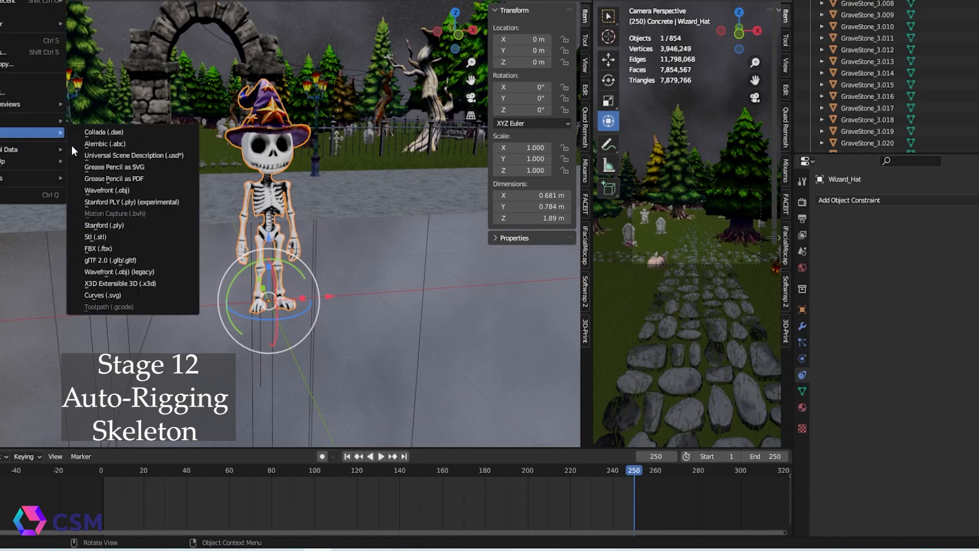
{"action": "left_click", "coordinate": [133, 248]}
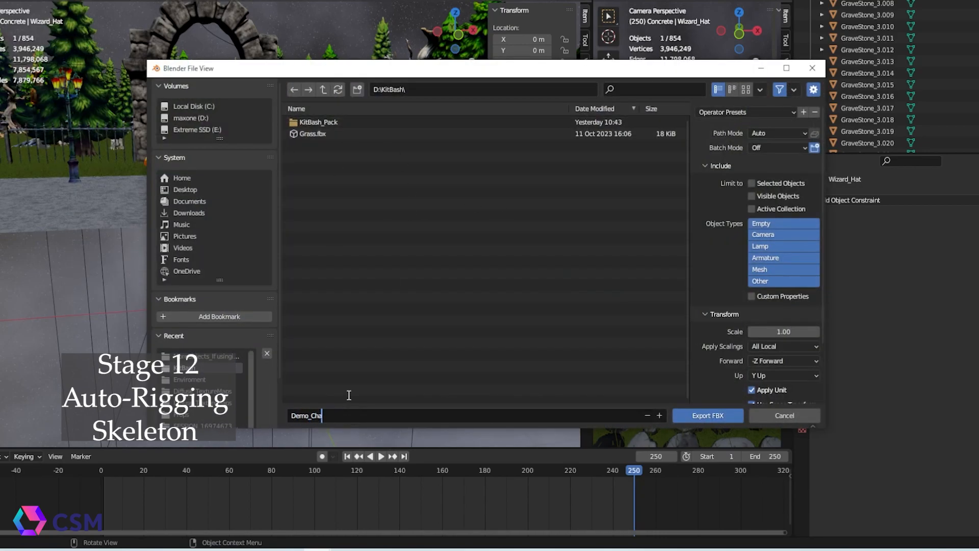
{"action": "left_click", "coordinate": [791, 133]}
{"action": "left_click", "coordinate": [775, 229]}
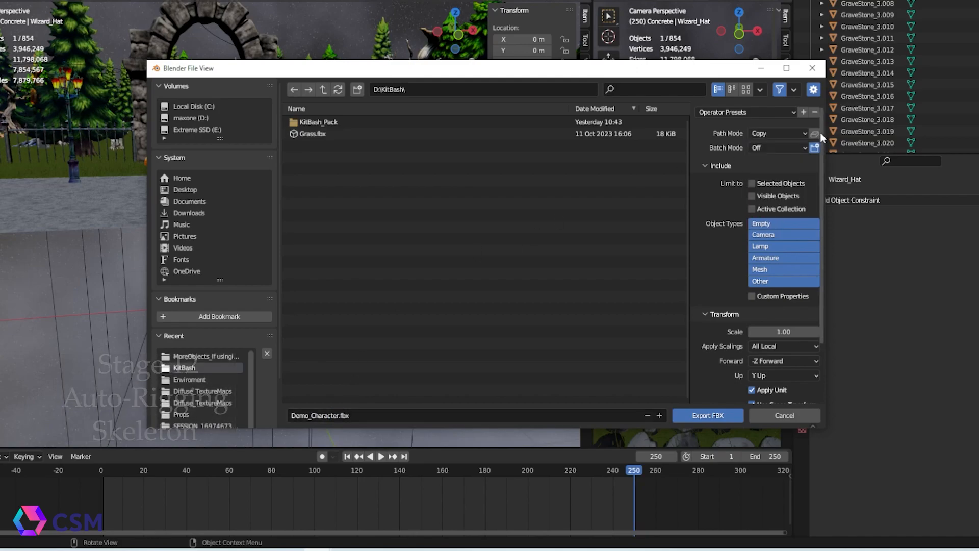
{"action": "left_click", "coordinate": [705, 416]}
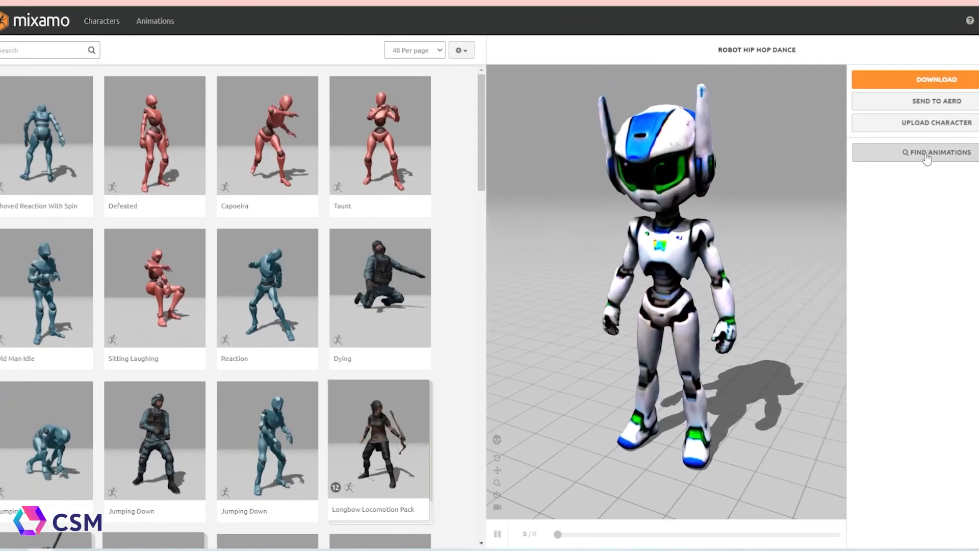
Switch to Mixamo and upload Demo_Character.fbx from the KitBash folder as a new character
{"action": "left_click", "coordinate": [936, 122]}
{"action": "left_click", "coordinate": [306, 342]}
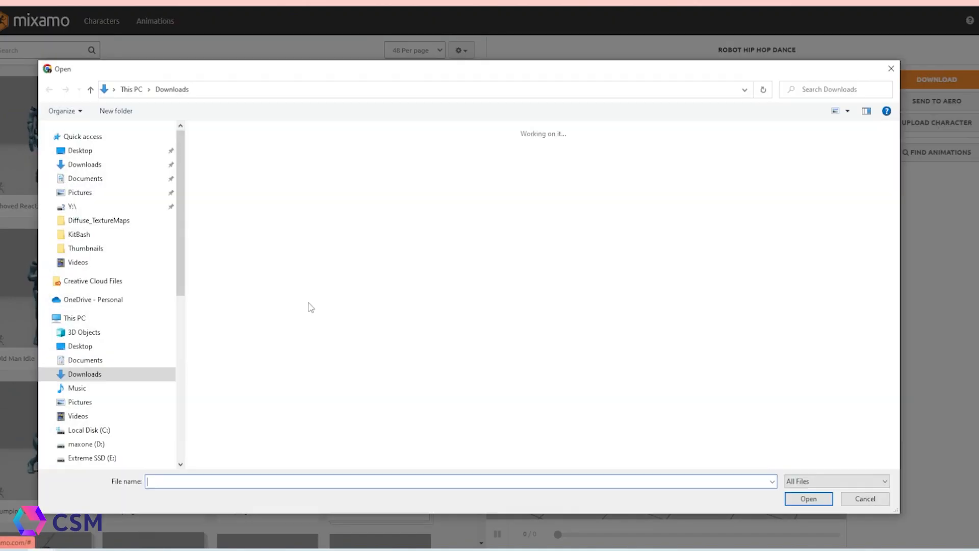
{"action": "scroll", "coordinate": [125, 350], "scroll_direction": "down", "scroll_amount": 8}
{"action": "left_click", "coordinate": [124, 333]}
{"action": "double_click", "coordinate": [286, 161]}
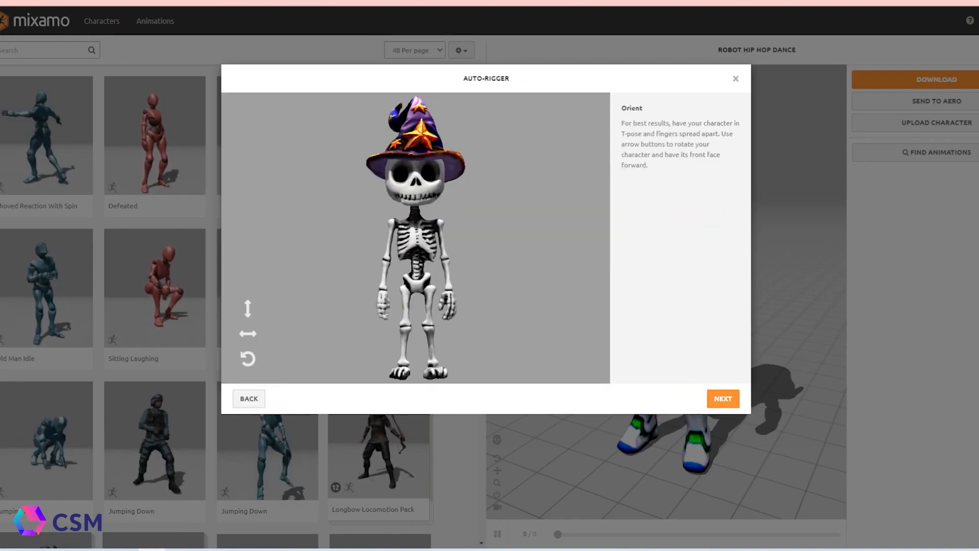
Proceed to marker placement and place the chin, wrist, elbow, knee and groin markers on the skeleton
{"action": "left_click", "coordinate": [723, 398]}
{"action": "left_click_drag", "start_coordinate": [283, 238], "coordinate": [416, 202]}
{"action": "left_click_drag", "start_coordinate": [283, 266], "coordinate": [383, 286]}
{"action": "left_click_drag", "start_coordinate": [286, 299], "coordinate": [386, 258]}
{"action": "left_click_drag", "start_coordinate": [283, 325], "coordinate": [407, 320]}
{"action": "mouse_move", "coordinate": [284, 354]}
{"action": "left_mouse_down"}
{"action": "mouse_move", "coordinate": [412, 307]}
{"action": "mouse_move", "coordinate": [416, 291]}
{"action": "left_mouse_up"}
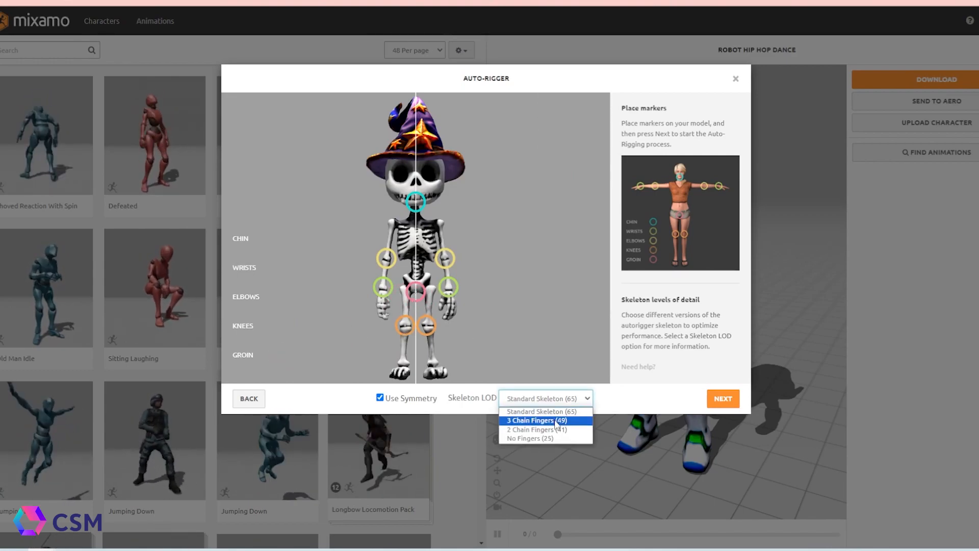
Set the skeleton LOD to 2 Chain Fingers (41) and start the auto-rigging
{"action": "left_click", "coordinate": [556, 420]}
{"action": "left_click", "coordinate": [560, 397]}
{"action": "left_click", "coordinate": [556, 434]}
{"action": "left_click", "coordinate": [560, 403]}
{"action": "left_click", "coordinate": [557, 420]}
{"action": "left_click", "coordinate": [555, 397]}
{"action": "left_click", "coordinate": [548, 430]}
{"action": "left_click", "coordinate": [551, 399]}
{"action": "left_click", "coordinate": [549, 439]}
{"action": "left_click", "coordinate": [554, 401]}
{"action": "left_click", "coordinate": [555, 430]}
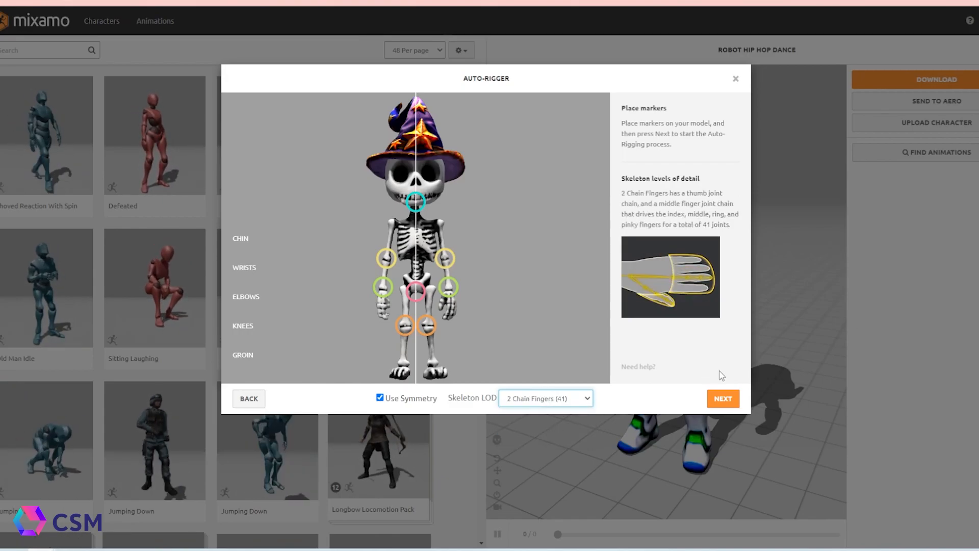
{"action": "left_click", "coordinate": [724, 398]}
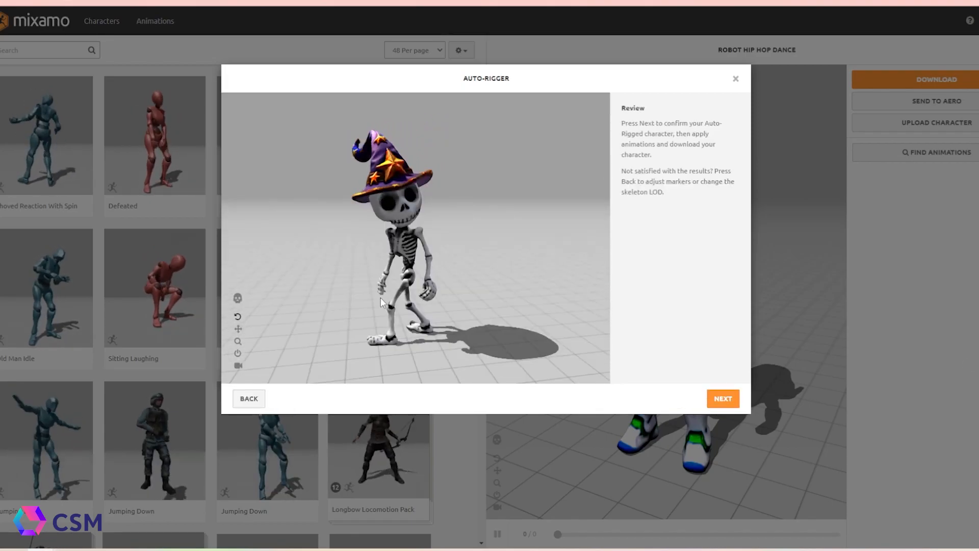
Confirm the auto-rigged character and preview the Scary Clown Idle animation from the scary search results
{"action": "left_click", "coordinate": [723, 398]}
{"action": "left_click", "coordinate": [722, 398]}
{"action": "left_click", "coordinate": [60, 50]}
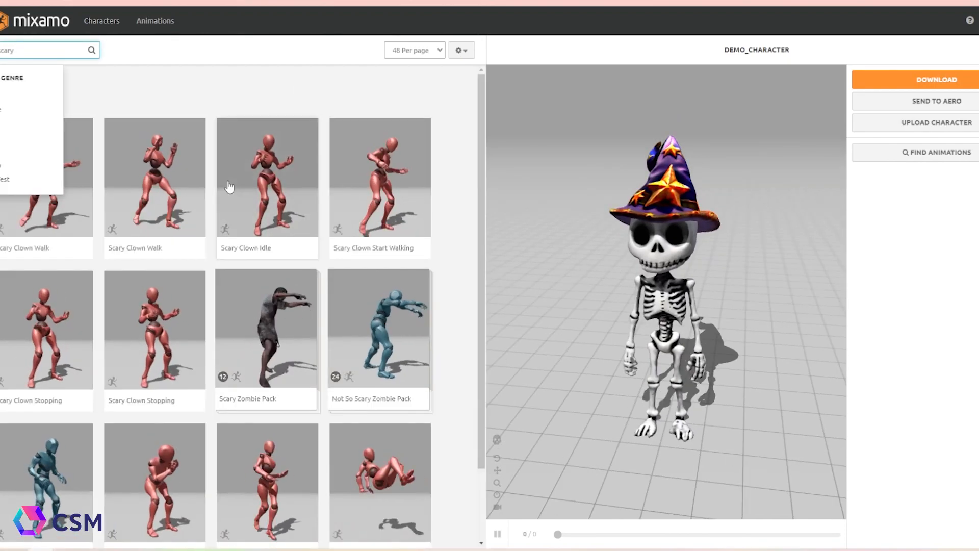
{"action": "left_click", "coordinate": [229, 187]}
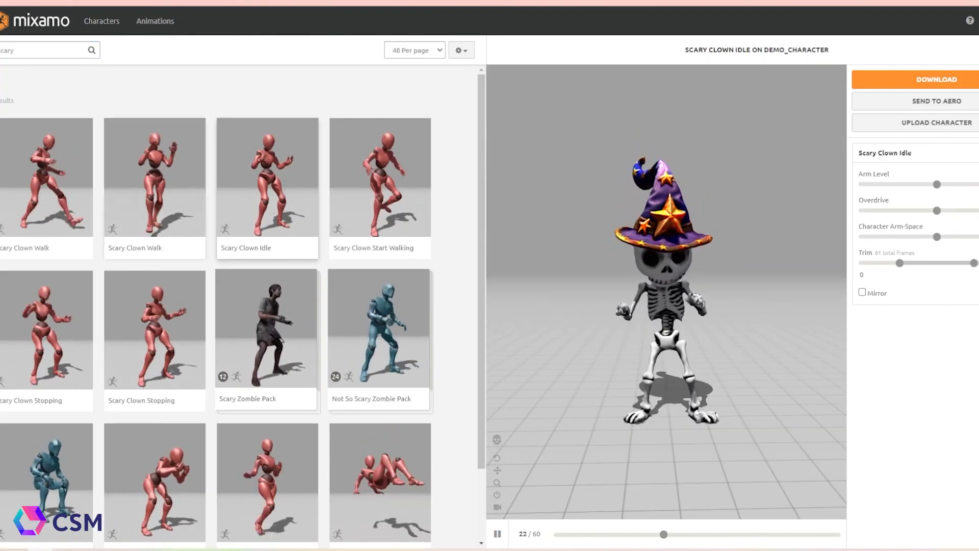
Apply the Terrified animation and adjust its Overdrive and Character Arm-Space sliders
{"action": "scroll", "coordinate": [122, 253], "scroll_direction": "down", "scroll_amount": 2}
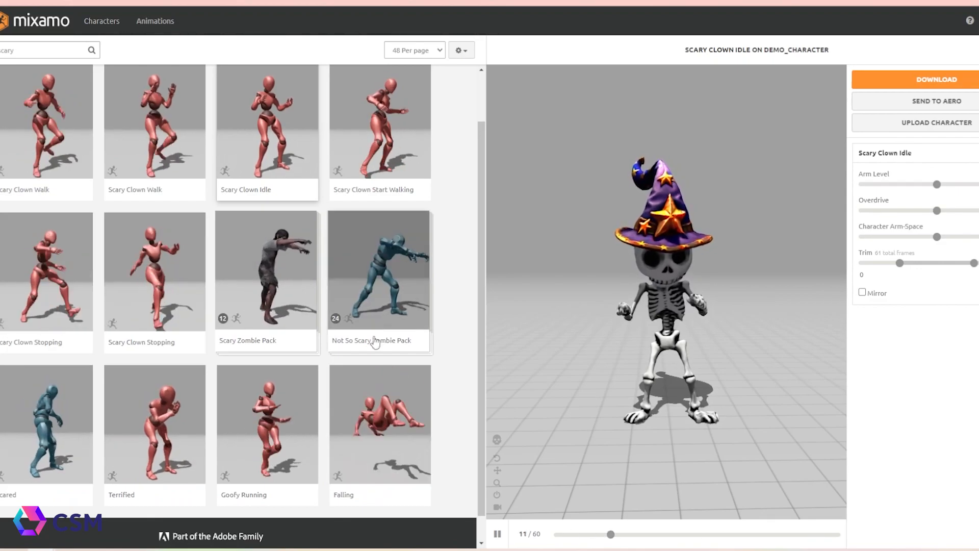
{"action": "scroll", "coordinate": [372, 338], "scroll_direction": "down", "scroll_amount": 1}
{"action": "left_click", "coordinate": [169, 384]}
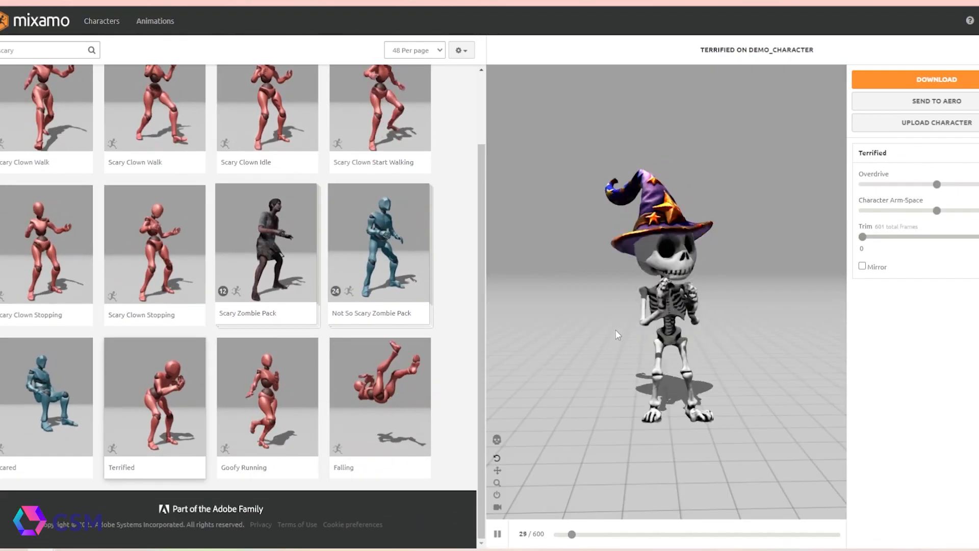
{"action": "left_click_drag", "start_coordinate": [937, 184], "coordinate": [908, 184]}
{"action": "left_click_drag", "start_coordinate": [937, 210], "coordinate": [958, 211]}
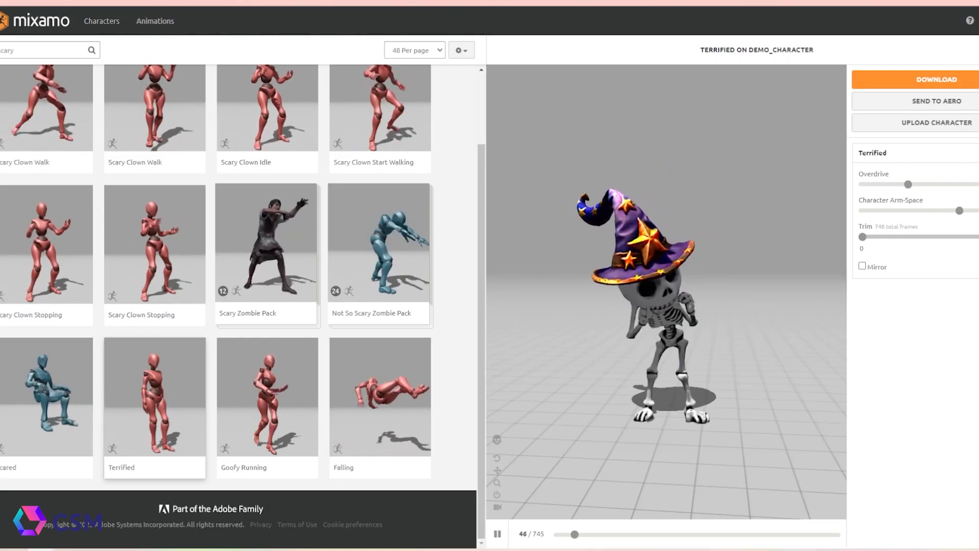
{"action": "left_click_drag", "start_coordinate": [908, 184], "coordinate": [886, 184]}
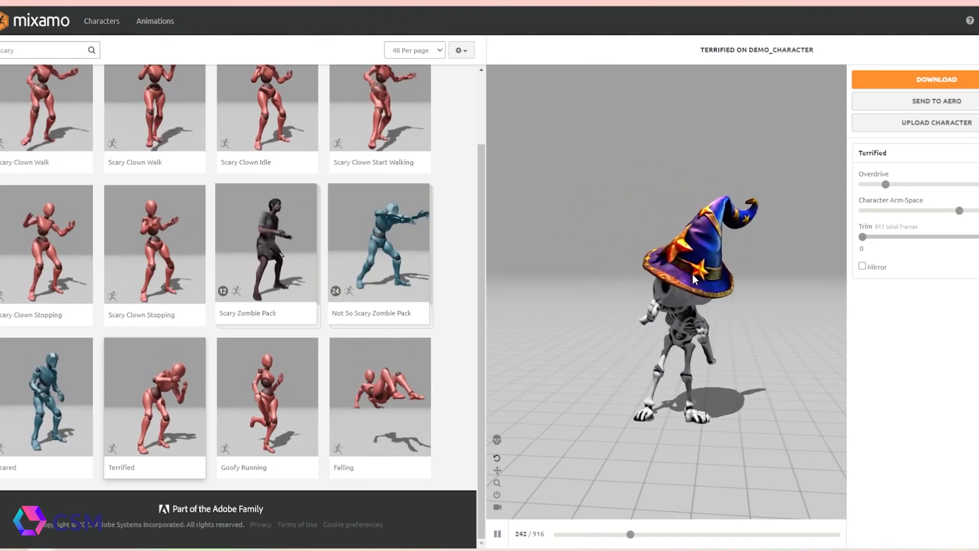
{"action": "left_click_drag", "start_coordinate": [959, 211], "coordinate": [940, 211]}
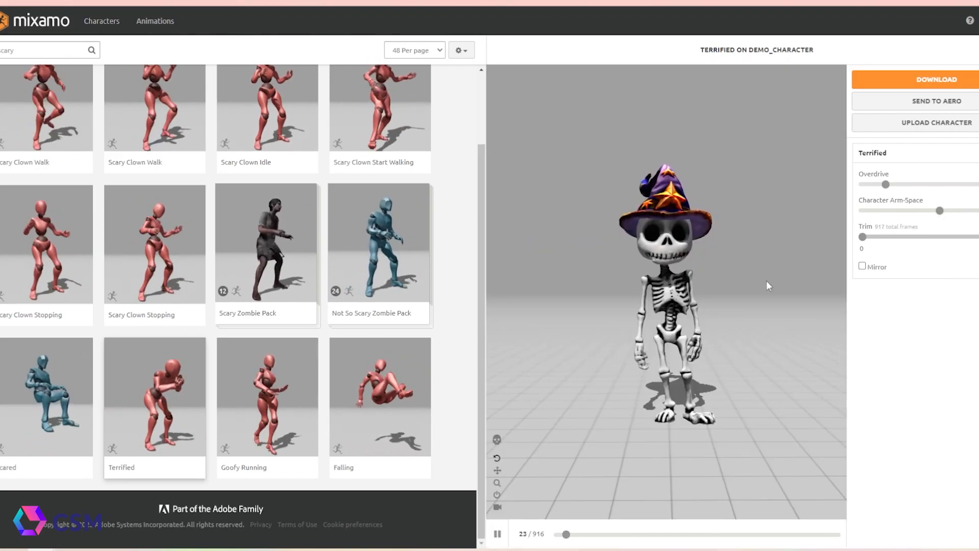
Search the animation library for scare, idle and monster animations and preview a result
{"action": "scroll", "coordinate": [203, 315], "scroll_direction": "up", "scroll_amount": 2}
{"action": "left_click_drag", "start_coordinate": [22, 51], "coordinate": [10, 51]}
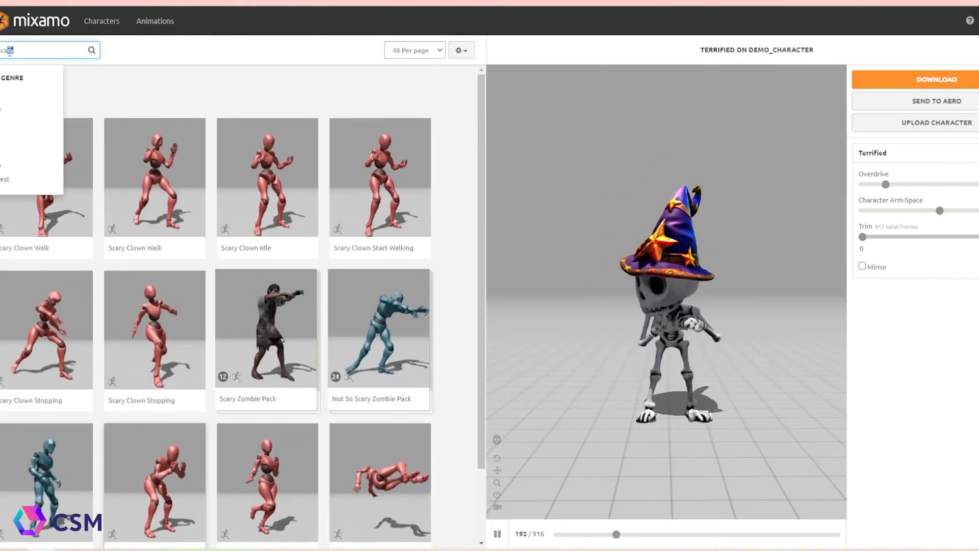
{"action": "type", "text": "e"}
{"action": "scroll", "coordinate": [240, 306], "scroll_direction": "down", "scroll_amount": 10}
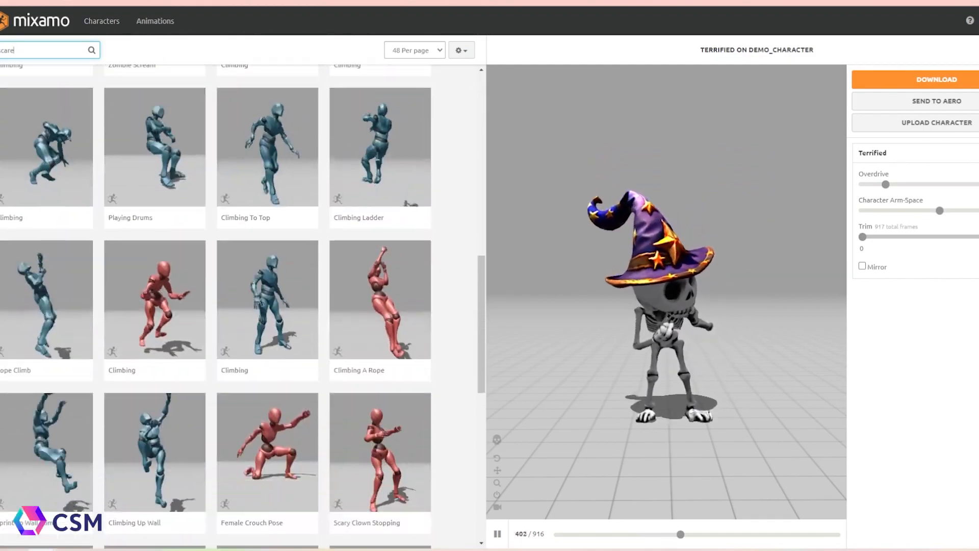
{"action": "scroll", "coordinate": [265, 306], "scroll_direction": "down", "scroll_amount": 4}
{"action": "left_click", "coordinate": [263, 245]}
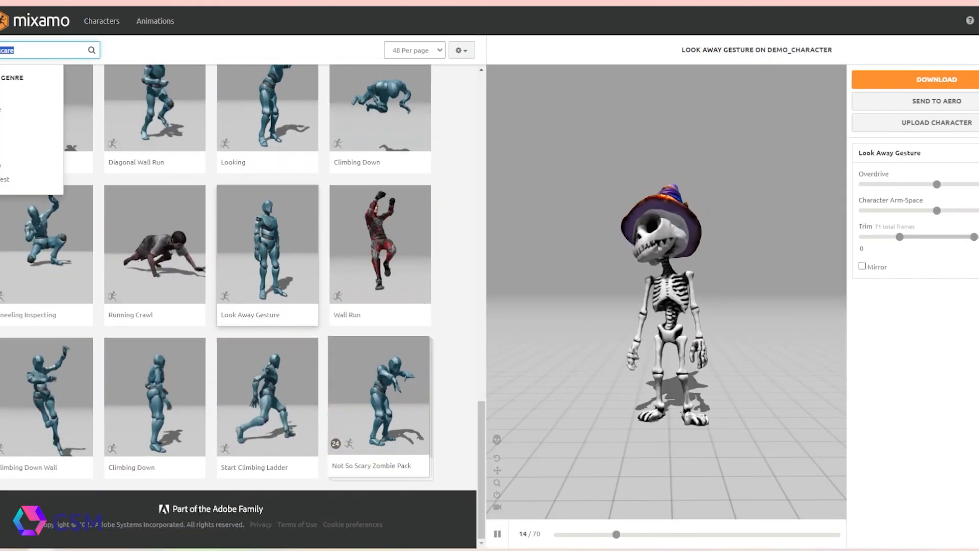
{"action": "type", "text": "idle"}
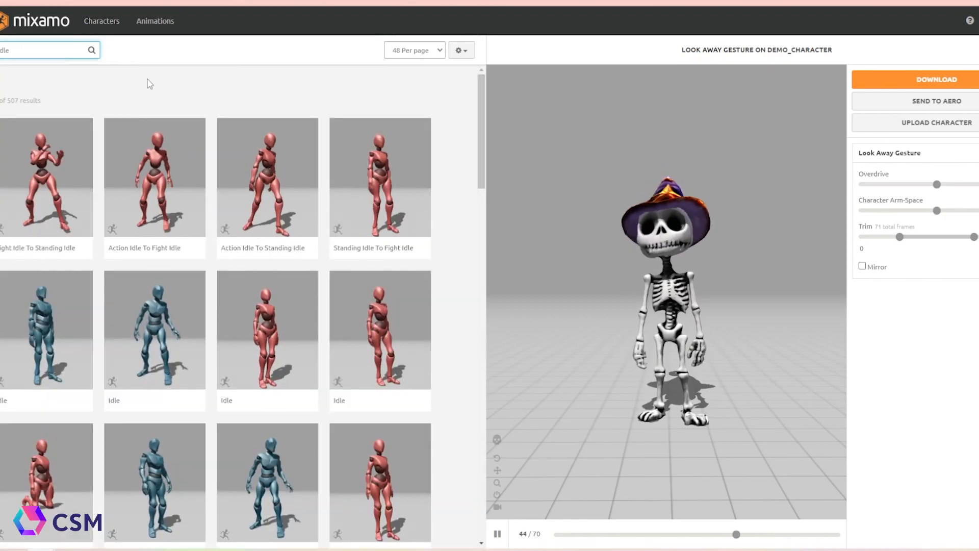
{"action": "type", "text": "monster"}
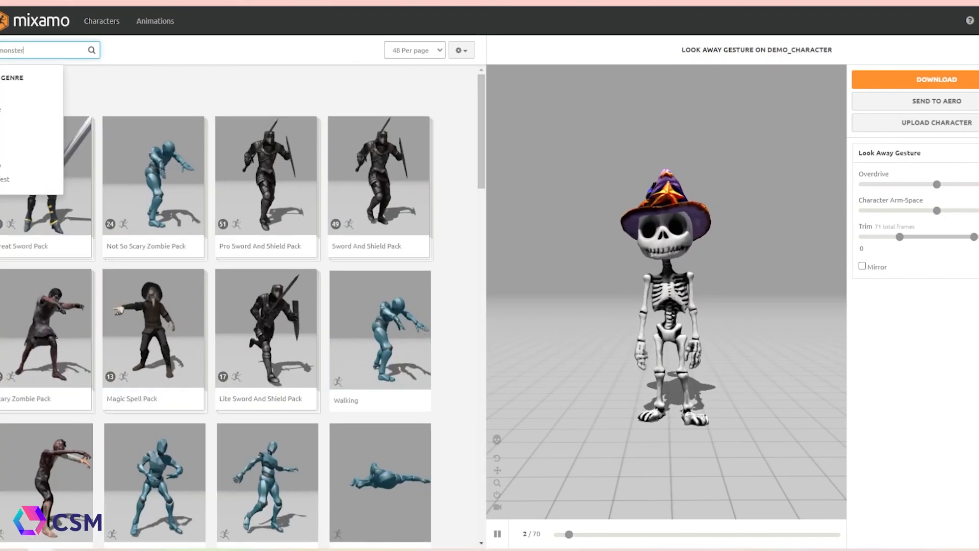
Apply the Zombie Stand Up animation and download it as FBX Binary with skin at 30 frames per second
{"action": "scroll", "coordinate": [170, 267], "scroll_direction": "down", "scroll_amount": 2}
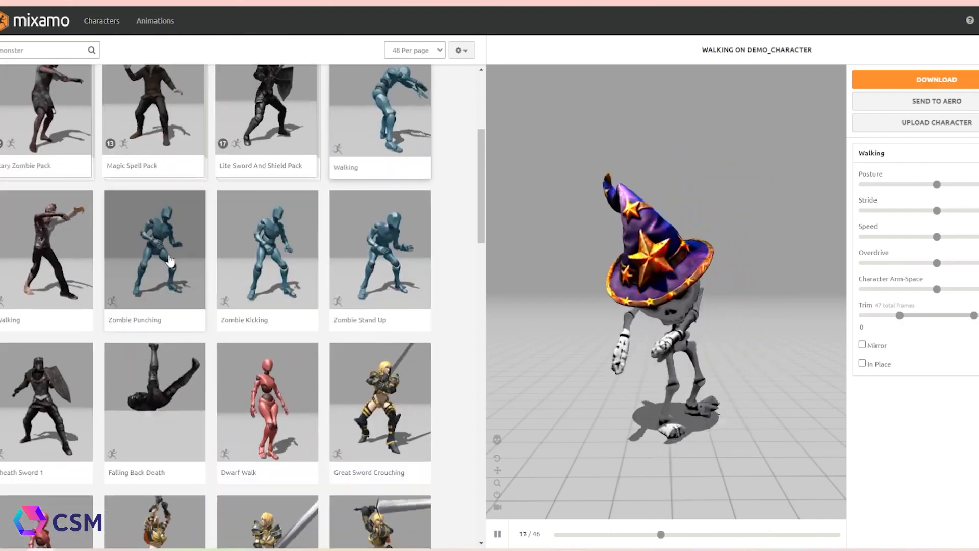
{"action": "left_click", "coordinate": [384, 264]}
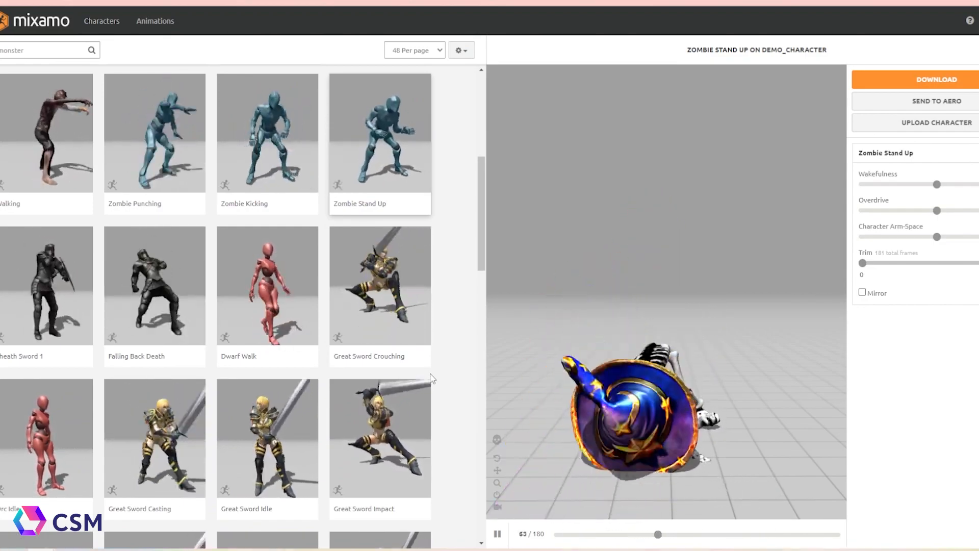
{"action": "left_click_drag", "start_coordinate": [719, 536], "coordinate": [545, 534]}
{"action": "left_click", "coordinate": [498, 533]}
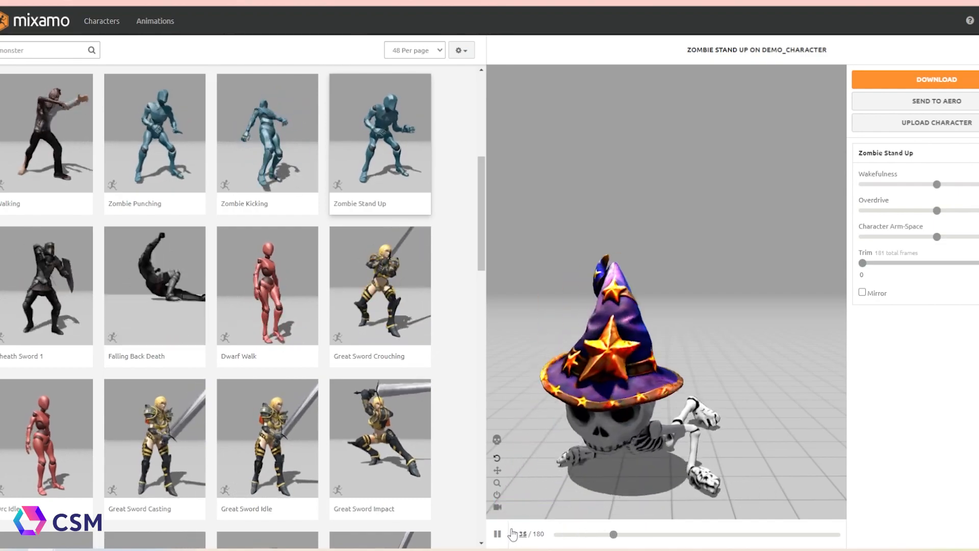
{"action": "left_click", "coordinate": [937, 79]}
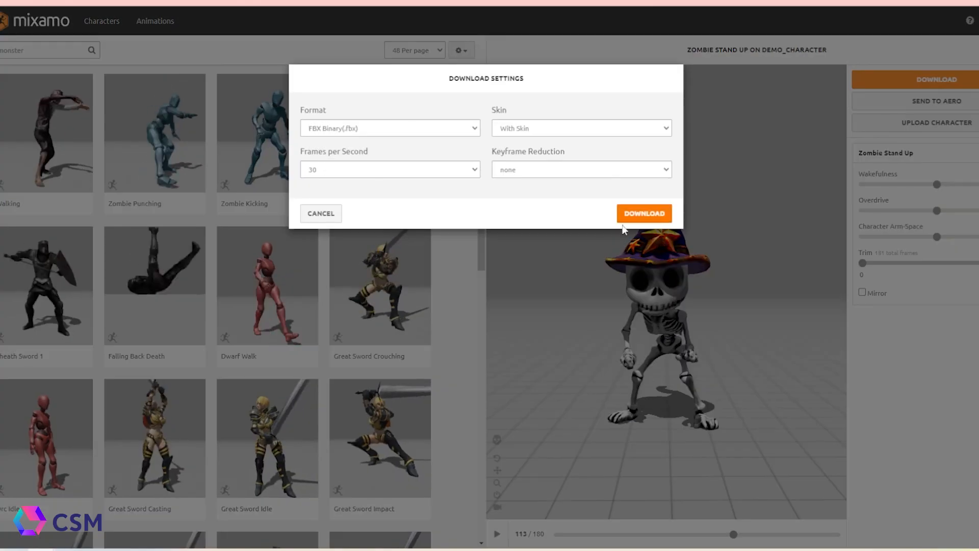
{"action": "left_click", "coordinate": [644, 212]}
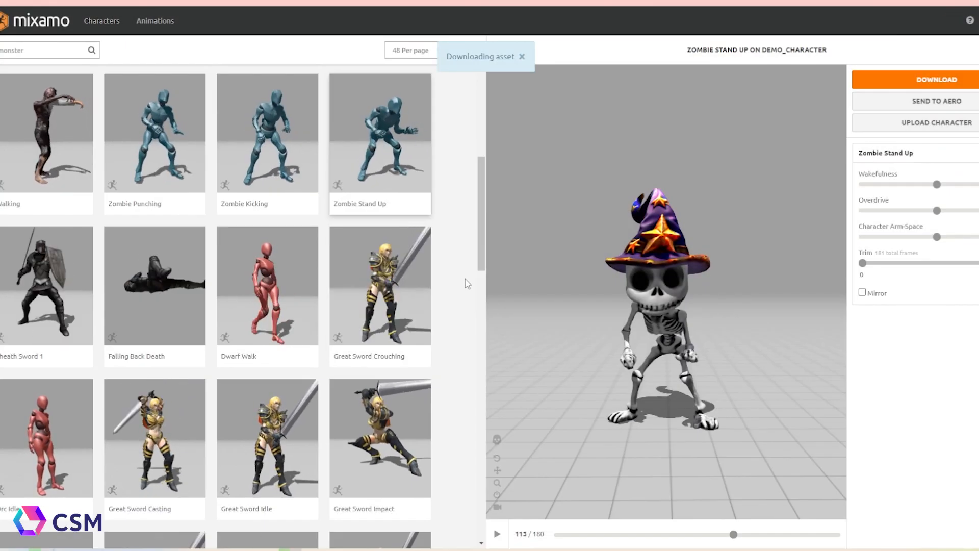
Apply the second Zombie Stand Up variant, lower its Wakefulness and download it
{"action": "left_click", "coordinate": [267, 326]}
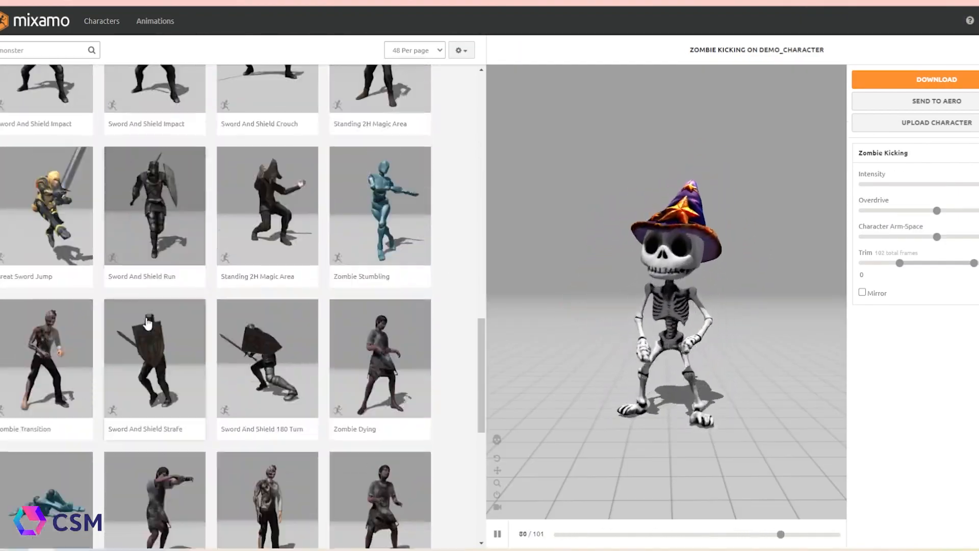
{"action": "scroll", "coordinate": [125, 320], "scroll_direction": "up", "scroll_amount": 1}
{"action": "left_click", "coordinate": [56, 327]}
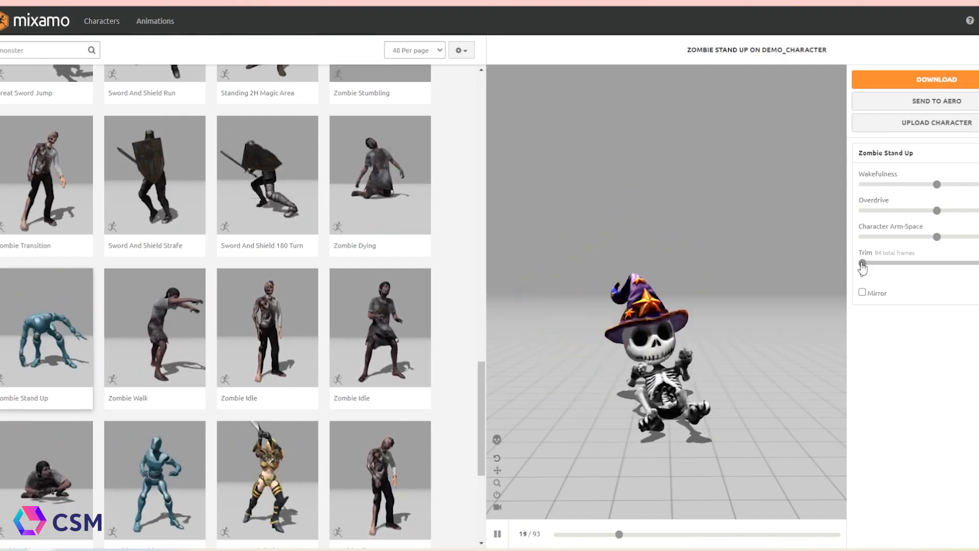
{"action": "left_click_drag", "start_coordinate": [938, 185], "coordinate": [898, 184]}
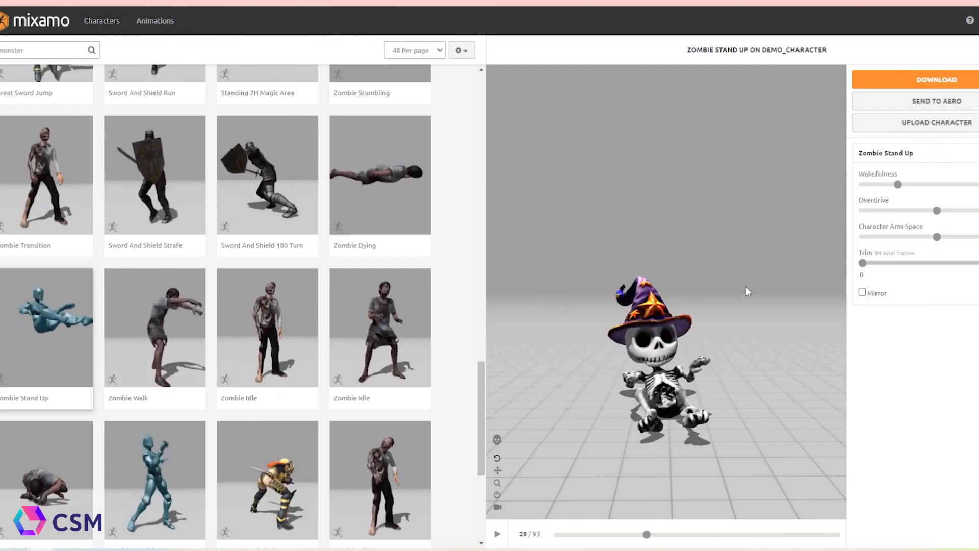
{"action": "left_click", "coordinate": [937, 79]}
{"action": "left_click", "coordinate": [645, 199]}
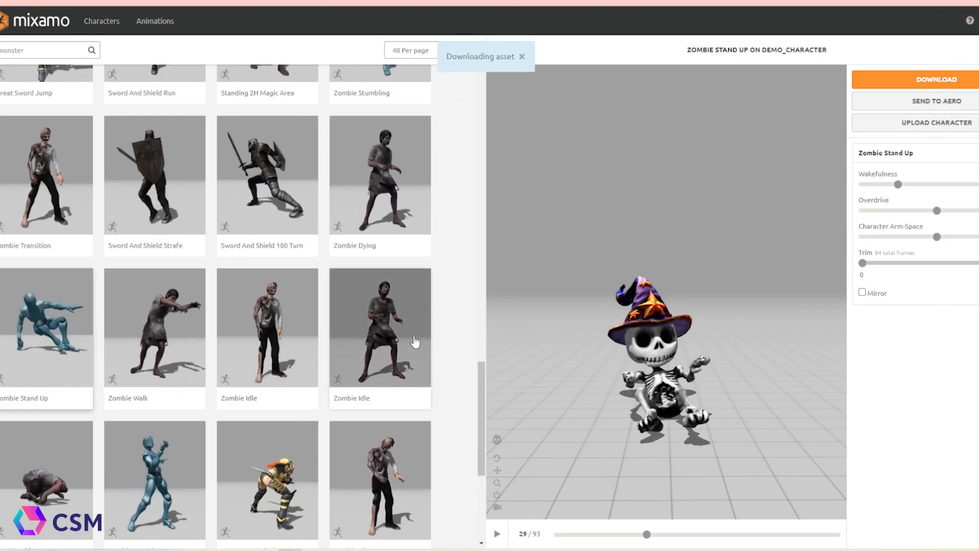
Apply the Zombie Idle animation to the character
{"action": "left_click", "coordinate": [413, 338]}
{"action": "scroll", "coordinate": [400, 377], "scroll_direction": "down", "scroll_amount": 2}
{"action": "left_click", "coordinate": [399, 397]}
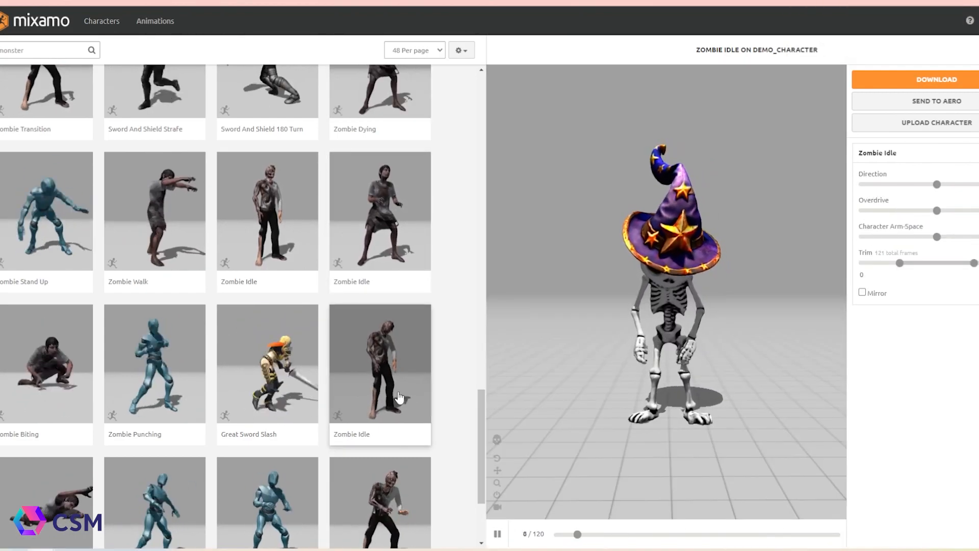
Apply the Zombie Crawl animation to the skeleton character
{"action": "scroll", "coordinate": [46, 402], "scroll_direction": "down", "scroll_amount": 2}
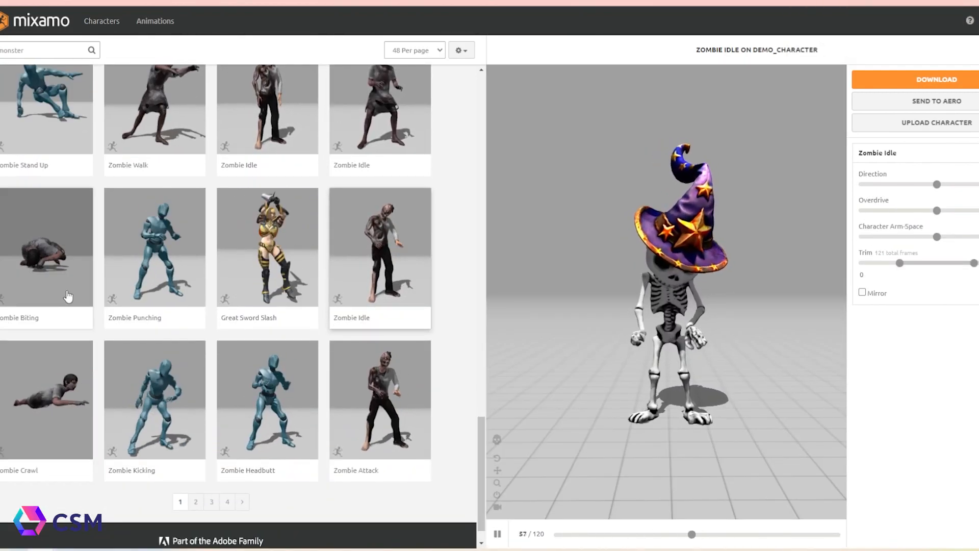
{"action": "left_click", "coordinate": [51, 398]}
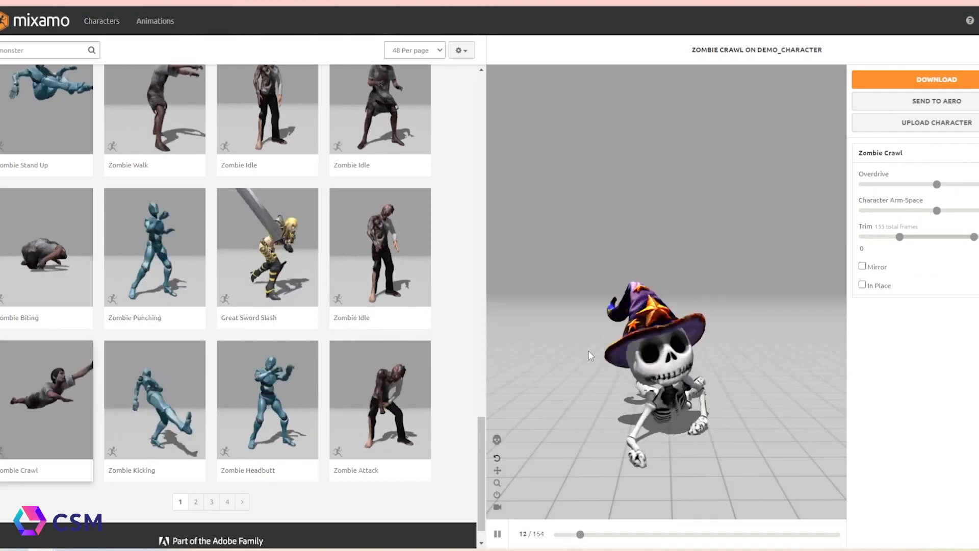
Browse the second page of monster animation results
{"action": "scroll", "coordinate": [215, 459], "scroll_direction": "down", "scroll_amount": 1}
{"action": "left_click", "coordinate": [196, 469]}
{"action": "scroll", "coordinate": [213, 453], "scroll_direction": "down", "scroll_amount": 15}
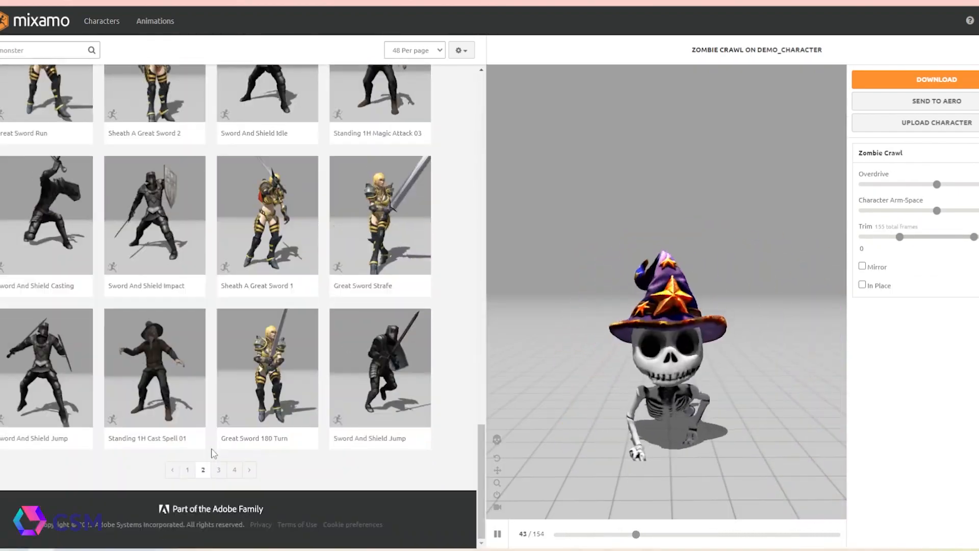
{"action": "left_click", "coordinate": [498, 535]}
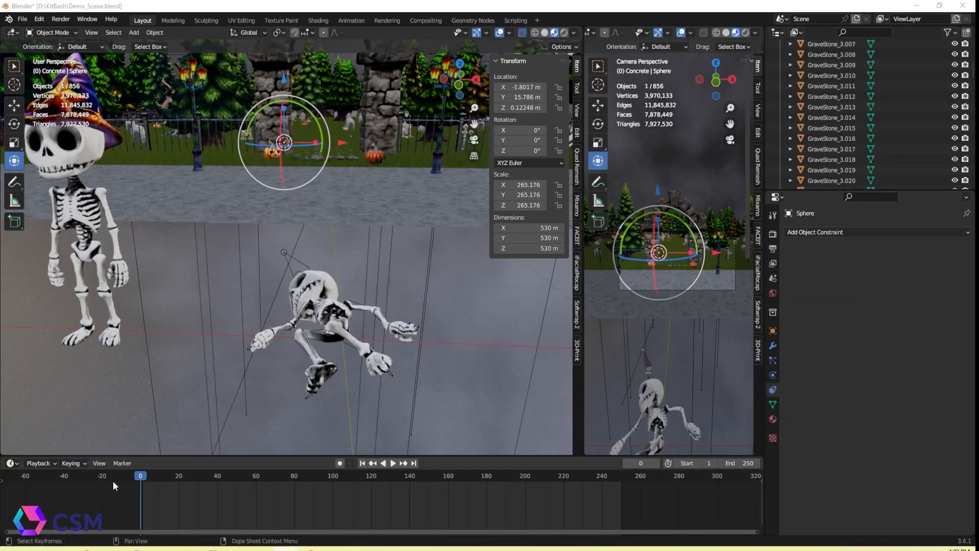
{"action": "left_click_drag", "start_coordinate": [113, 480], "coordinate": [362, 480]}
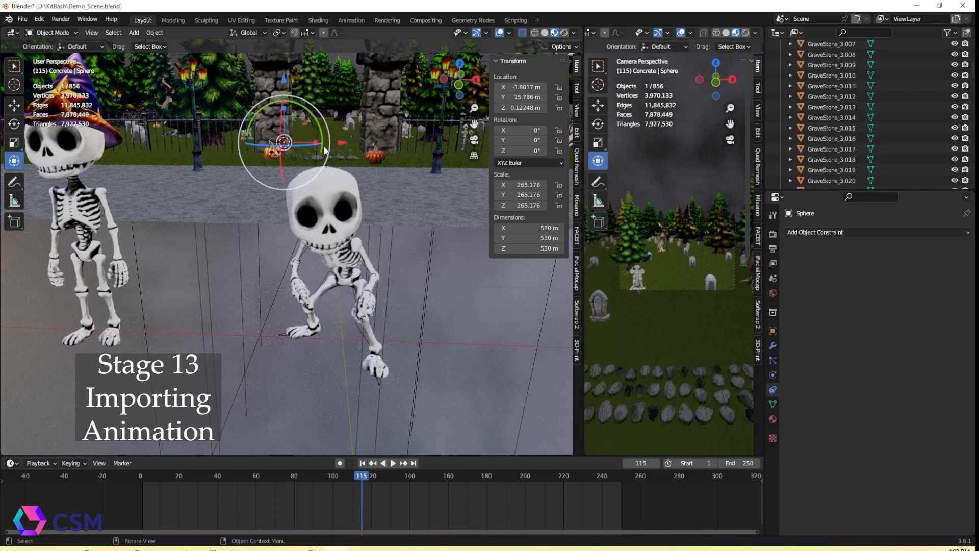
Move the imported crawling skeleton armature onto the graveyard path and set the current frame to 250
{"action": "middle_click_drag", "start_coordinate": [388, 376], "coordinate": [339, 265]}
{"action": "key", "text": "g"}
{"action": "left_click", "coordinate": [357, 286]}
{"action": "mouse_move", "coordinate": [365, 298]}
{"action": "middle_mouse_down"}
{"action": "mouse_move", "coordinate": [357, 306]}
{"action": "mouse_move", "coordinate": [365, 315]}
{"action": "middle_mouse_up"}
{"action": "key", "text": "g"}
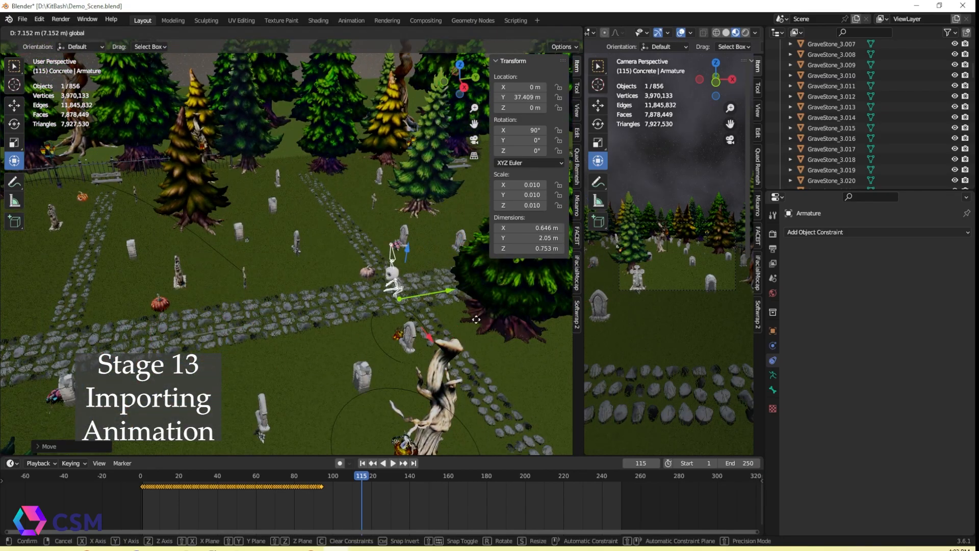
{"action": "left_click_drag", "start_coordinate": [473, 320], "coordinate": [478, 319]}
{"action": "middle_click_drag", "start_coordinate": [474, 322], "coordinate": [497, 352]}
{"action": "left_click_drag", "start_coordinate": [362, 476], "coordinate": [621, 498]}
{"action": "middle_click_drag", "start_coordinate": [364, 370], "coordinate": [275, 313]}
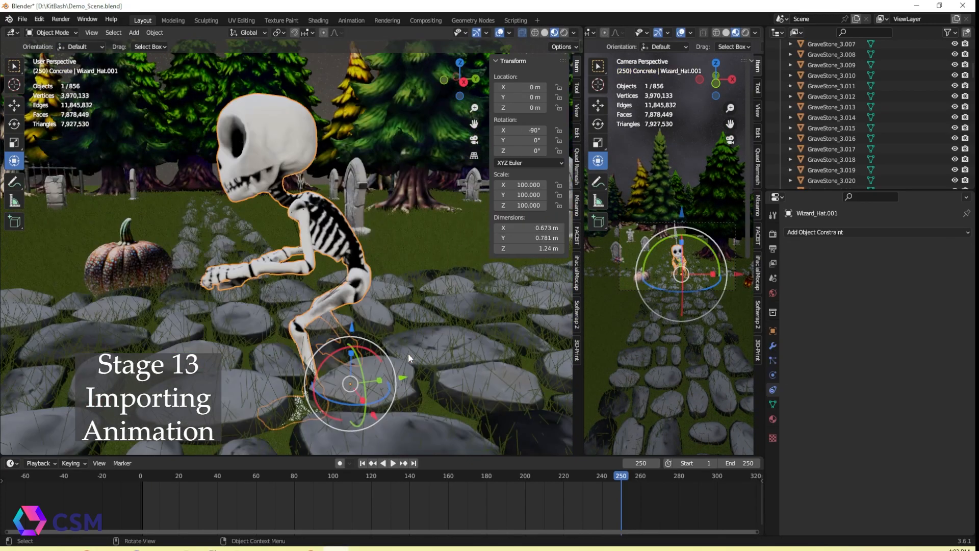
Reposition the skeleton on the stone path beside the pumpkin
{"action": "middle_click_drag", "start_coordinate": [408, 380], "coordinate": [386, 383]}
{"action": "scroll", "coordinate": [676, 275], "scroll_direction": "up", "scroll_amount": 3}
{"action": "left_click_drag", "start_coordinate": [349, 338], "coordinate": [352, 281]}
{"action": "key", "text": "ctrl+z"}
{"action": "scroll", "coordinate": [404, 301], "scroll_direction": "down", "scroll_amount": 2}
{"action": "mouse_move", "coordinate": [405, 302]}
{"action": "middle_mouse_down"}
{"action": "mouse_move", "coordinate": [323, 309]}
{"action": "mouse_move", "coordinate": [402, 310]}
{"action": "middle_mouse_up"}
{"action": "left_click", "coordinate": [290, 154]}
{"action": "left_click_drag", "start_coordinate": [338, 308], "coordinate": [330, 264]}
{"action": "middle_click_drag", "start_coordinate": [331, 270], "coordinate": [371, 274]}
Slide the skeleton's animation keyframes later in the timeline and open the scene end frame for editing
{"action": "left_click_drag", "start_coordinate": [413, 510], "coordinate": [127, 460]}
{"action": "left_click_drag", "start_coordinate": [272, 487], "coordinate": [615, 495]}
{"action": "scroll", "coordinate": [712, 494], "scroll_direction": "down", "scroll_amount": 3}
{"action": "middle_click_drag", "start_coordinate": [712, 494], "coordinate": [526, 512]}
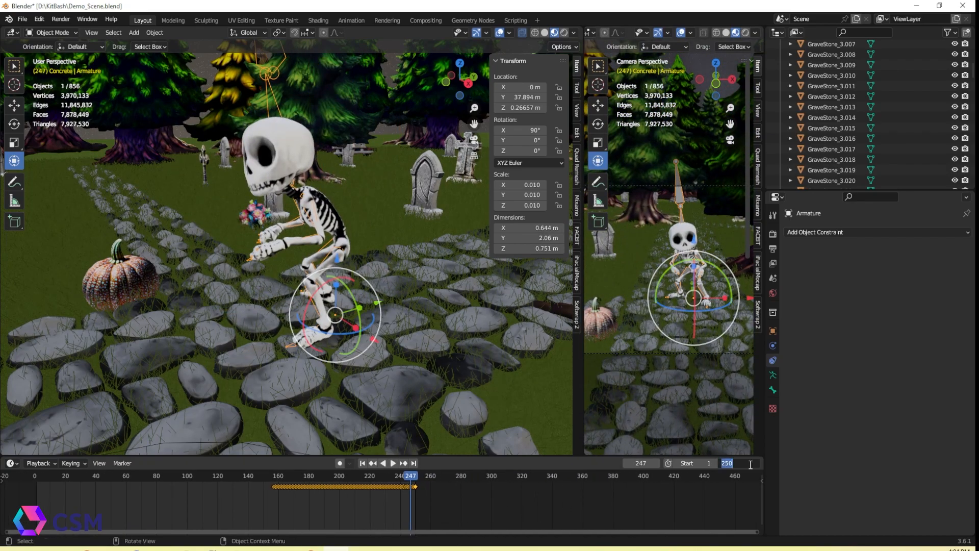
Shift the keyframes further along, set the end frame to 350 and play back the crawl
{"action": "left_click_drag", "start_coordinate": [310, 487], "coordinate": [385, 488]}
{"action": "left_click_drag", "start_coordinate": [409, 477], "coordinate": [482, 483]}
{"action": "left_click", "coordinate": [485, 486]}
{"action": "key", "text": "space"}
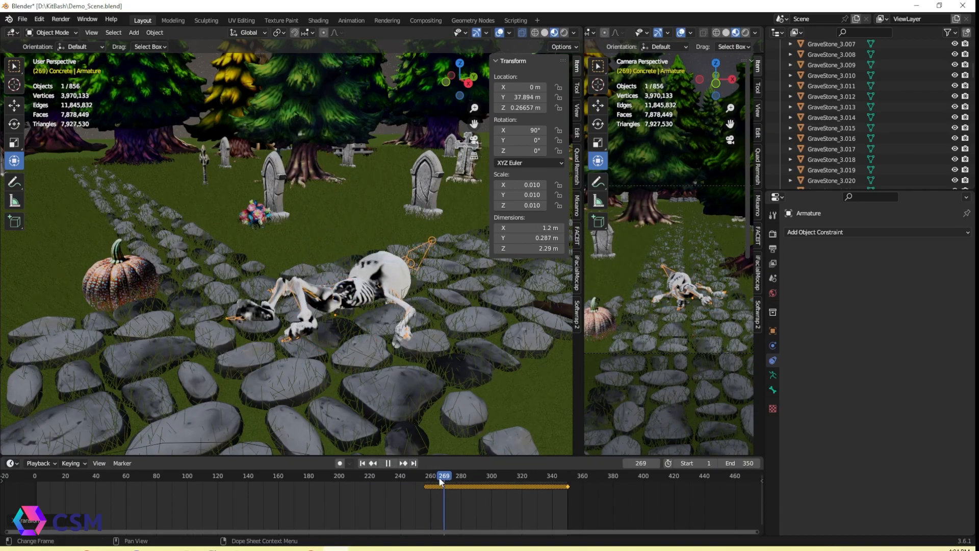
{"action": "key", "text": "space"}
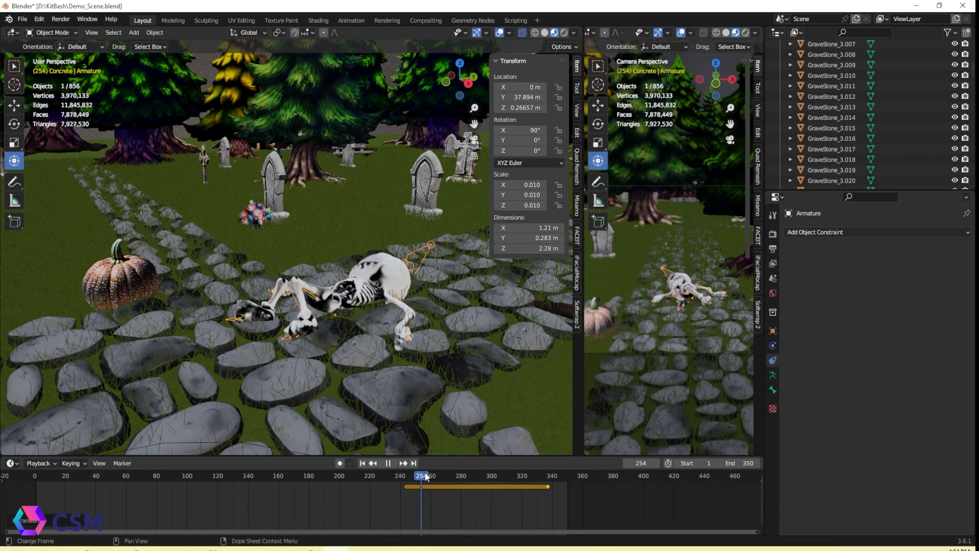
{"action": "left_click_drag", "start_coordinate": [415, 472], "coordinate": [550, 479]}
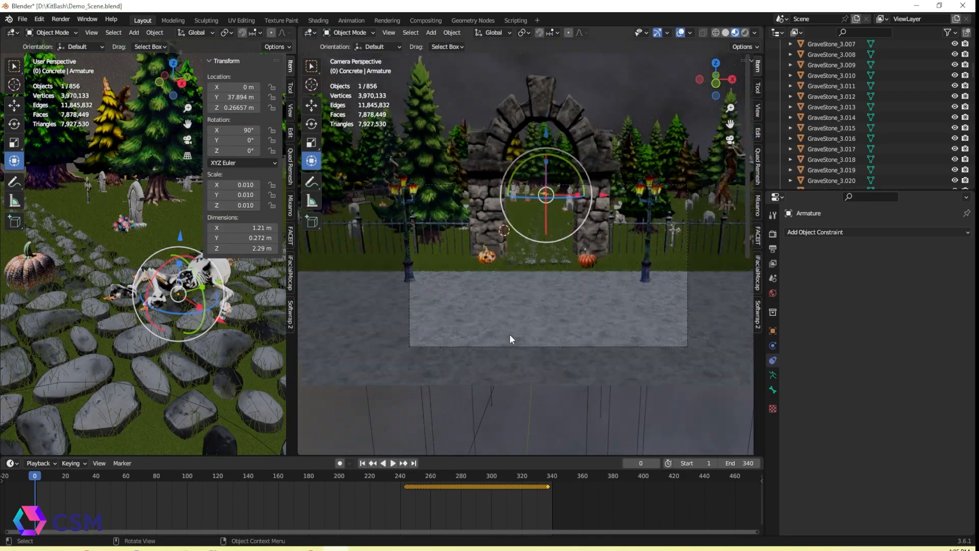
Retime the skeleton's keyframes to finish near frame 330, set the end frame to 330 and preview playback
{"action": "key", "text": "space"}
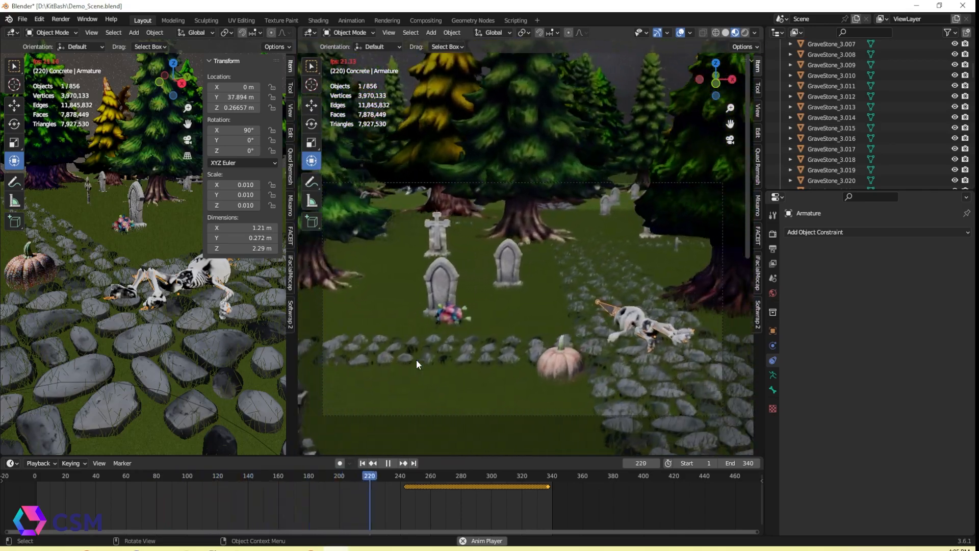
{"action": "key", "text": "space"}
{"action": "left_click_drag", "start_coordinate": [403, 481], "coordinate": [384, 482]}
{"action": "left_click_drag", "start_coordinate": [560, 503], "coordinate": [386, 474]}
{"action": "left_click_drag", "start_coordinate": [474, 486], "coordinate": [468, 487]}
{"action": "left_click_drag", "start_coordinate": [390, 479], "coordinate": [82, 486]}
{"action": "left_click", "coordinate": [394, 464]}
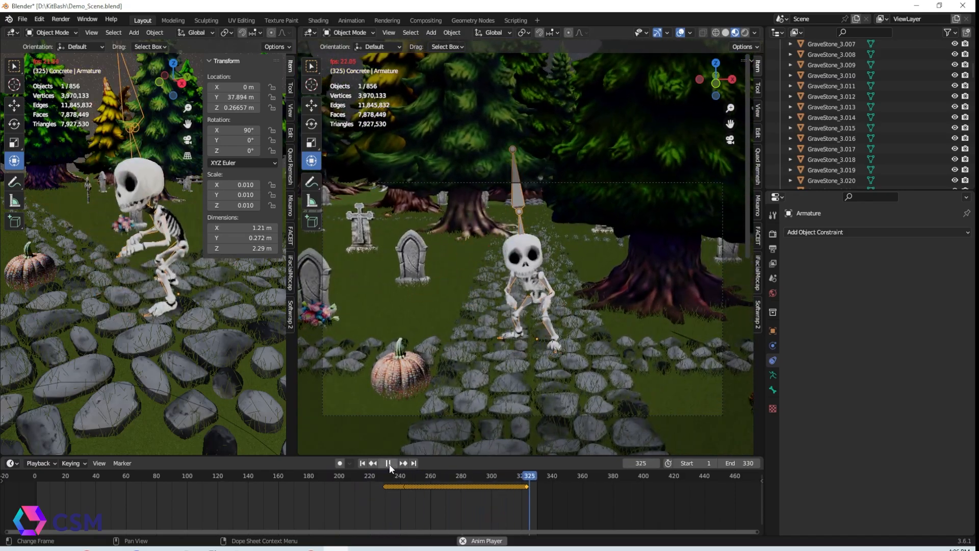
{"action": "left_click", "coordinate": [390, 465]}
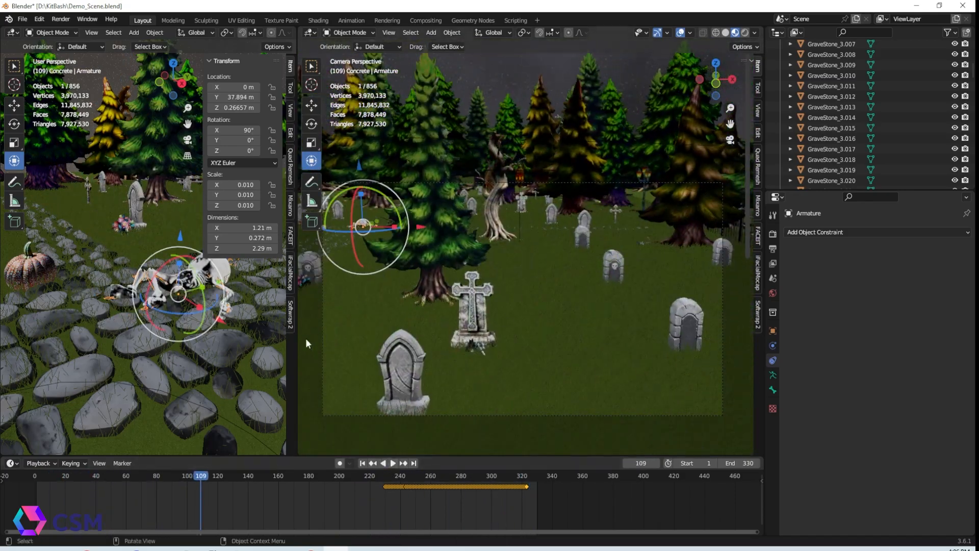
Select the camera's NURBS path and switch it into Edit Mode
{"action": "left_click_drag", "start_coordinate": [297, 342], "coordinate": [728, 365]}
{"action": "scroll", "coordinate": [436, 391], "scroll_direction": "down", "scroll_amount": 7}
{"action": "left_click_drag", "start_coordinate": [495, 455], "coordinate": [492, 511]}
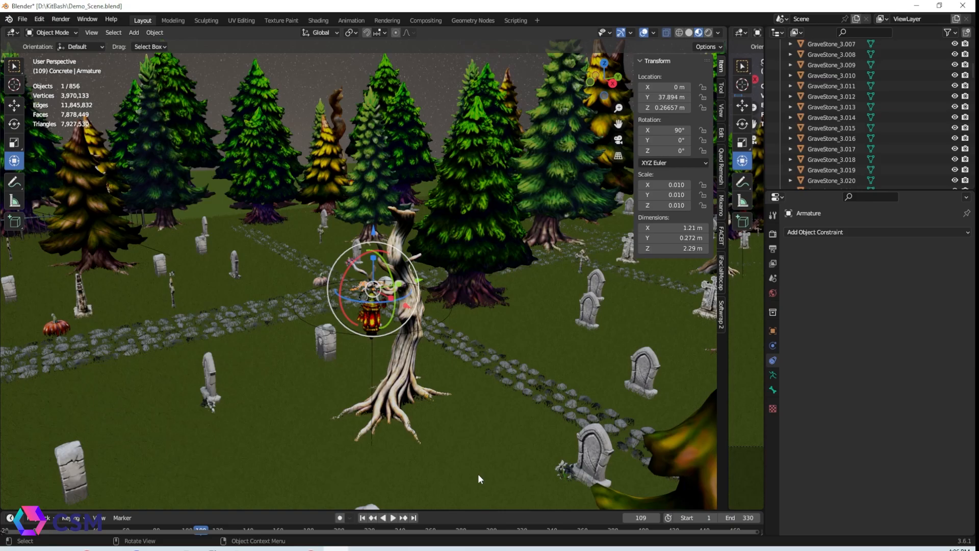
{"action": "middle_click_drag", "start_coordinate": [213, 277], "coordinate": [558, 400]}
{"action": "scroll", "coordinate": [598, 323], "scroll_direction": "down", "scroll_amount": 3}
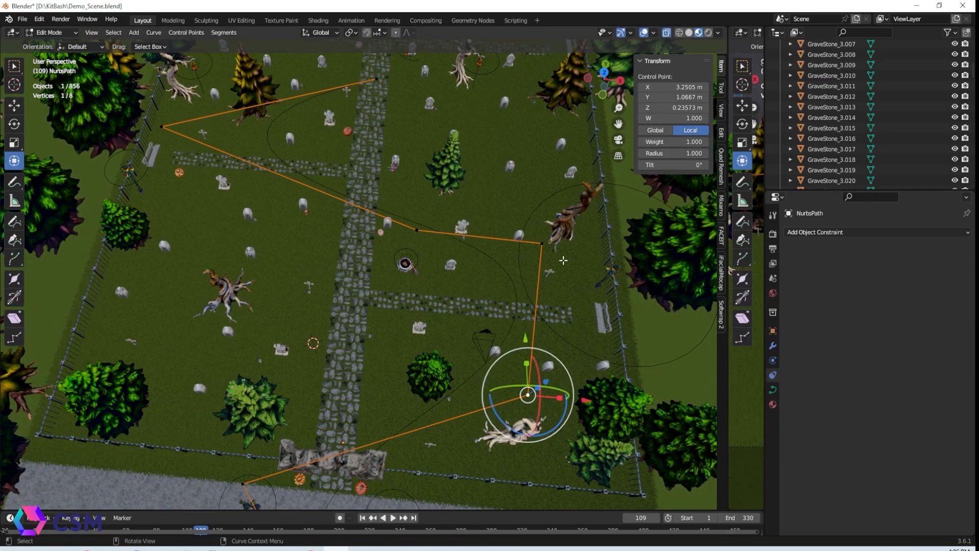
{"action": "left_click", "coordinate": [543, 244], "text": "shift"}
{"action": "left_click_drag", "start_coordinate": [592, 324], "coordinate": [442, 311]}
Move control points of the camera path near the gate and along the stone path
{"action": "left_click", "coordinate": [417, 231]}
{"action": "left_click_drag", "start_coordinate": [475, 235], "coordinate": [398, 229]}
{"action": "left_click_drag", "start_coordinate": [222, 131], "coordinate": [333, 141]}
{"action": "middle_click_drag", "start_coordinate": [336, 148], "coordinate": [346, 112]}
{"action": "left_click_drag", "start_coordinate": [727, 238], "coordinate": [497, 286]}
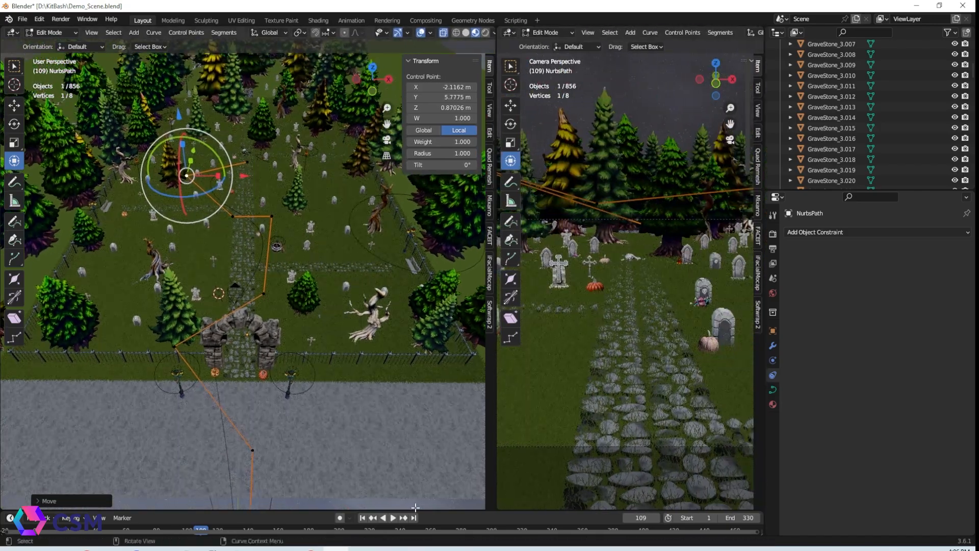
{"action": "left_click_drag", "start_coordinate": [453, 491], "coordinate": [451, 405]}
{"action": "left_click_drag", "start_coordinate": [186, 427], "coordinate": [141, 437]}
{"action": "left_click", "coordinate": [175, 294]}
{"action": "left_click_drag", "start_coordinate": [236, 295], "coordinate": [285, 299]}
{"action": "middle_click_drag", "start_coordinate": [285, 300], "coordinate": [287, 189], "text": "shift"}
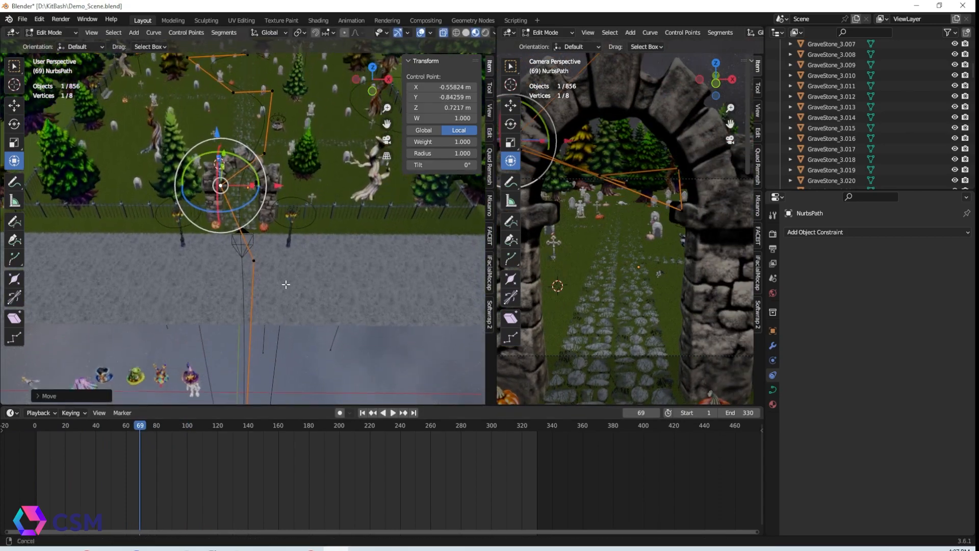
Adjust the path control points at the entrance and scrub through the camera animation
{"action": "scroll", "coordinate": [284, 286], "scroll_direction": "down", "scroll_amount": 4}
{"action": "left_click", "coordinate": [243, 380]}
{"action": "left_click_drag", "start_coordinate": [309, 383], "coordinate": [303, 382]}
{"action": "left_click", "coordinate": [251, 243]}
{"action": "left_click_drag", "start_coordinate": [312, 244], "coordinate": [306, 244]}
{"action": "left_click_drag", "start_coordinate": [135, 429], "coordinate": [348, 432]}
{"action": "scroll", "coordinate": [298, 193], "scroll_direction": "up", "scroll_amount": 5}
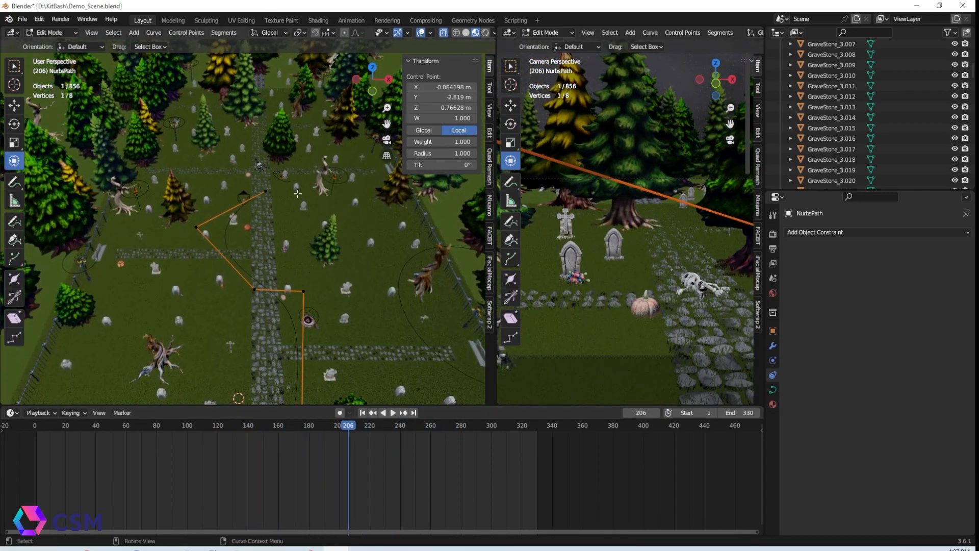
Move more path control points to refine the camera route over the graveyard
{"action": "middle_click_drag", "start_coordinate": [297, 193], "coordinate": [294, 209], "text": "shift"}
{"action": "scroll", "coordinate": [295, 210], "scroll_direction": "up", "scroll_amount": 2}
{"action": "left_click", "coordinate": [171, 236]}
{"action": "left_click_drag", "start_coordinate": [221, 237], "coordinate": [279, 238]}
{"action": "middle_click_drag", "start_coordinate": [306, 306], "coordinate": [338, 197], "text": "shift"}
{"action": "left_click", "coordinate": [313, 181]}
{"action": "left_click_drag", "start_coordinate": [313, 180], "coordinate": [330, 214]}
{"action": "middle_click_drag", "start_coordinate": [316, 306], "coordinate": [251, 166], "text": "shift"}
Play the animation and keep adjusting camera path control points to smooth the route
{"action": "left_click", "coordinate": [195, 429]}
{"action": "key", "text": "space"}
{"action": "left_click_drag", "start_coordinate": [756, 430], "coordinate": [750, 430]}
{"action": "middle_click_drag", "start_coordinate": [337, 164], "coordinate": [283, 120]}
{"action": "middle_click_drag", "start_coordinate": [117, 214], "coordinate": [193, 239], "text": "shift"}
{"action": "left_click", "coordinate": [50, 249]}
{"action": "left_click_drag", "start_coordinate": [42, 187], "coordinate": [39, 168]}
{"action": "left_click", "coordinate": [281, 198]}
{"action": "left_click_drag", "start_coordinate": [282, 136], "coordinate": [258, 95]}
{"action": "left_click_drag", "start_coordinate": [35, 426], "coordinate": [457, 430]}
{"action": "left_click", "coordinate": [363, 228]}
Switch the camera viewport to rendered shading and return the timeline to the start
{"action": "left_click", "coordinate": [746, 33]}
{"action": "left_click", "coordinate": [543, 431]}
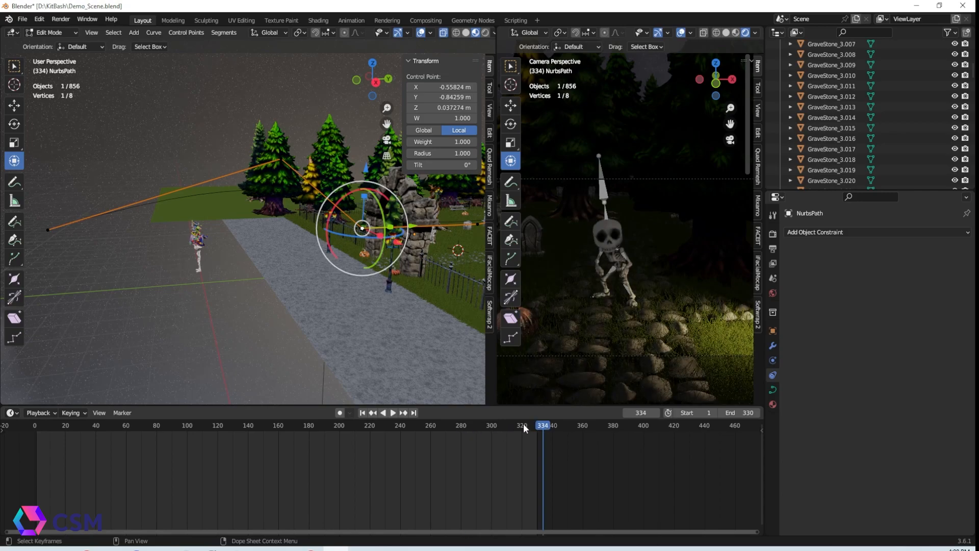
{"action": "left_click", "coordinate": [39, 430]}
Save the Blender scene file
{"action": "left_click", "coordinate": [22, 19]}
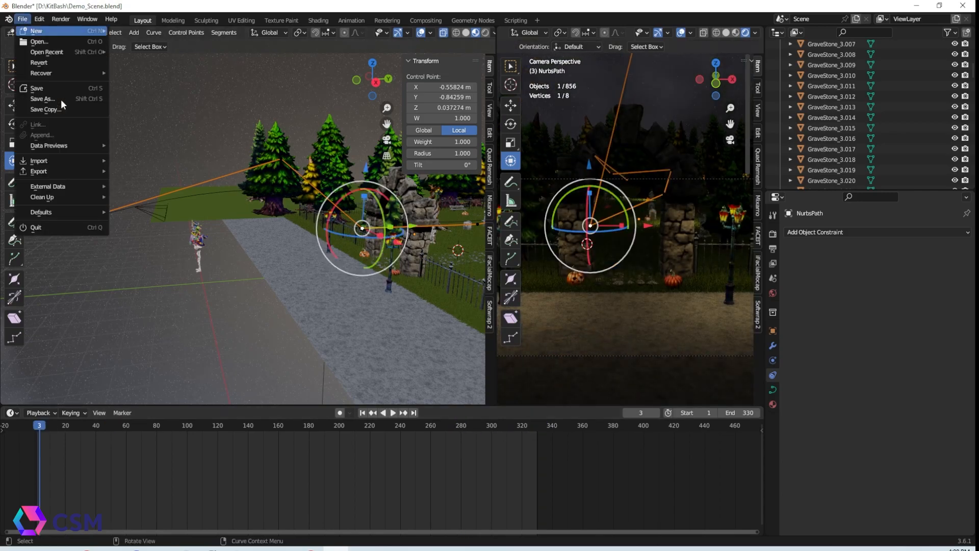